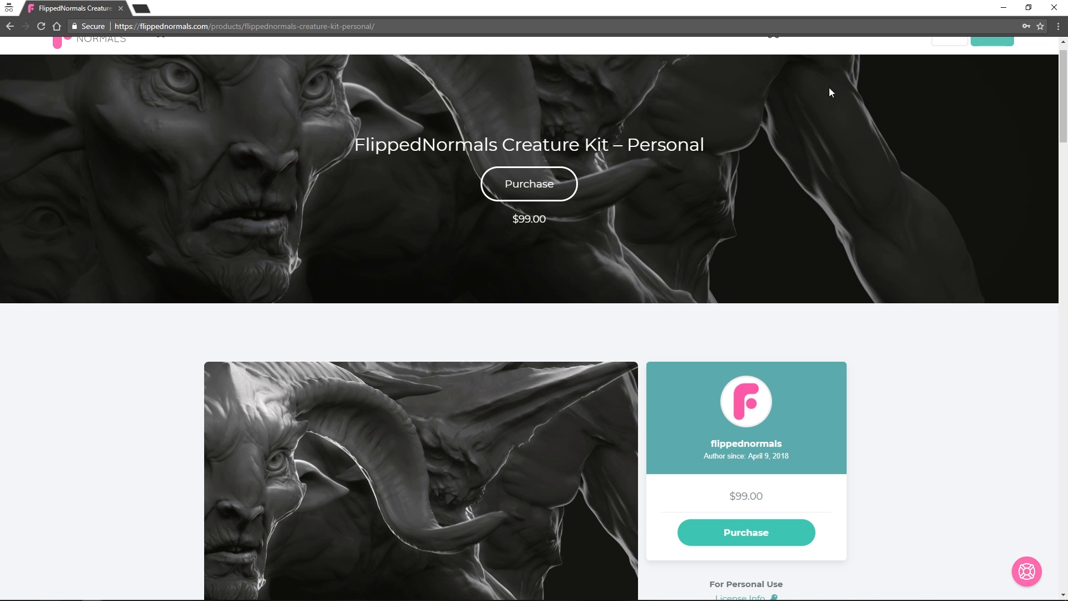
Step: Open the Creature Kit product gallery and view its images from the first through the eighth
scroll(601, 257, "down", 4)
left_click(477, 332)
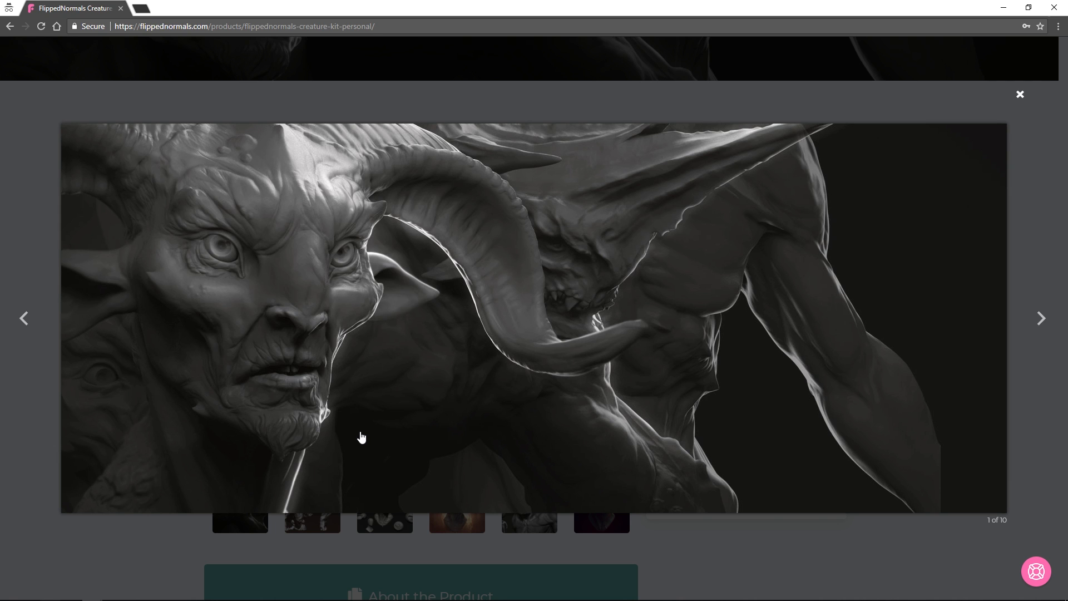
left_click(361, 438)
left_click(361, 437)
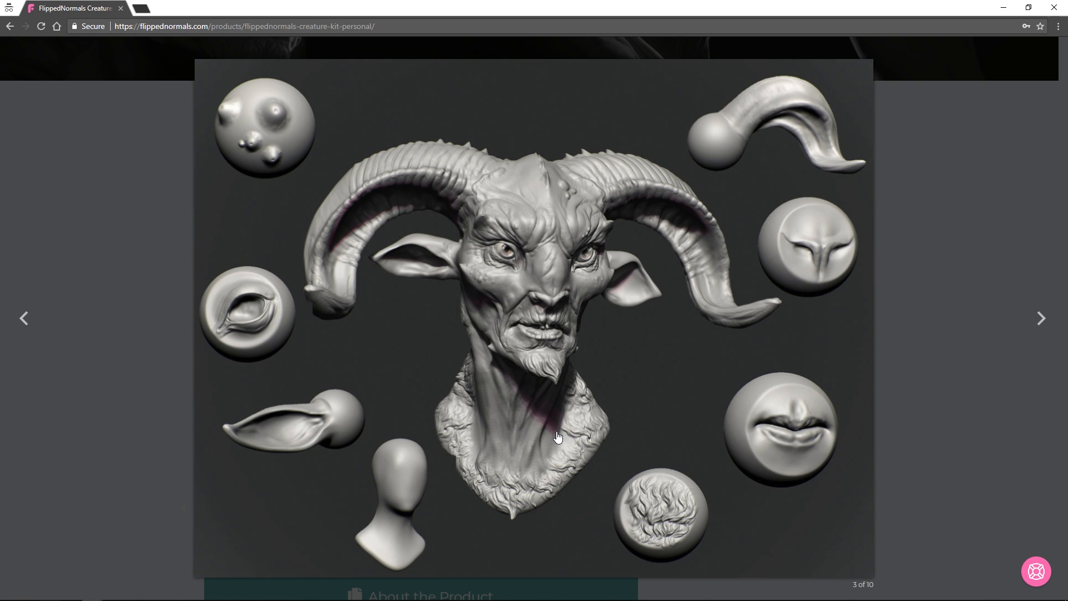
key("Right")
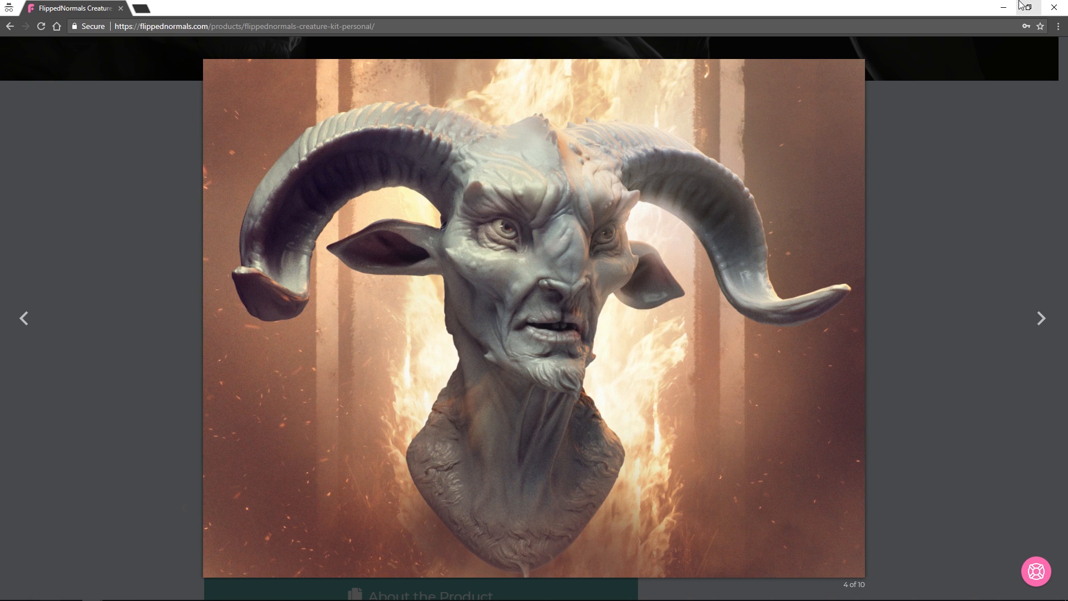
key("Right")
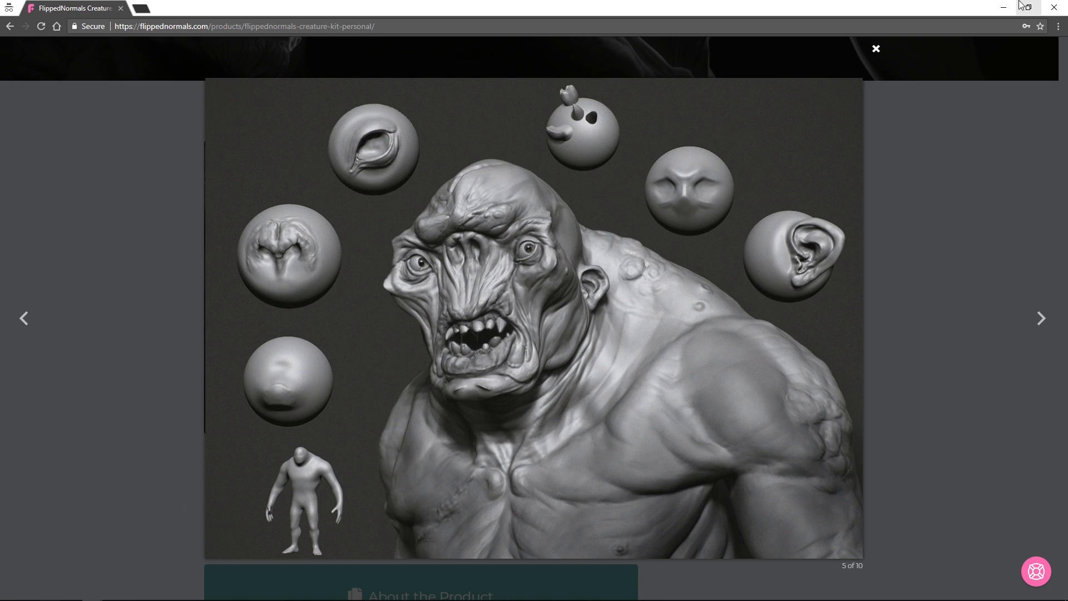
key("Right")
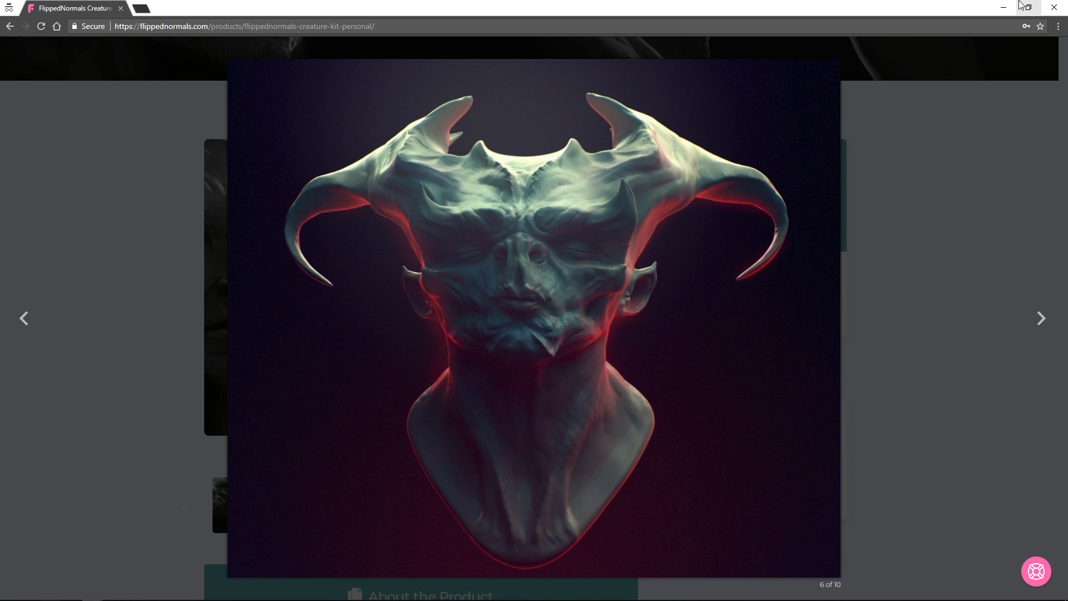
key("Right")
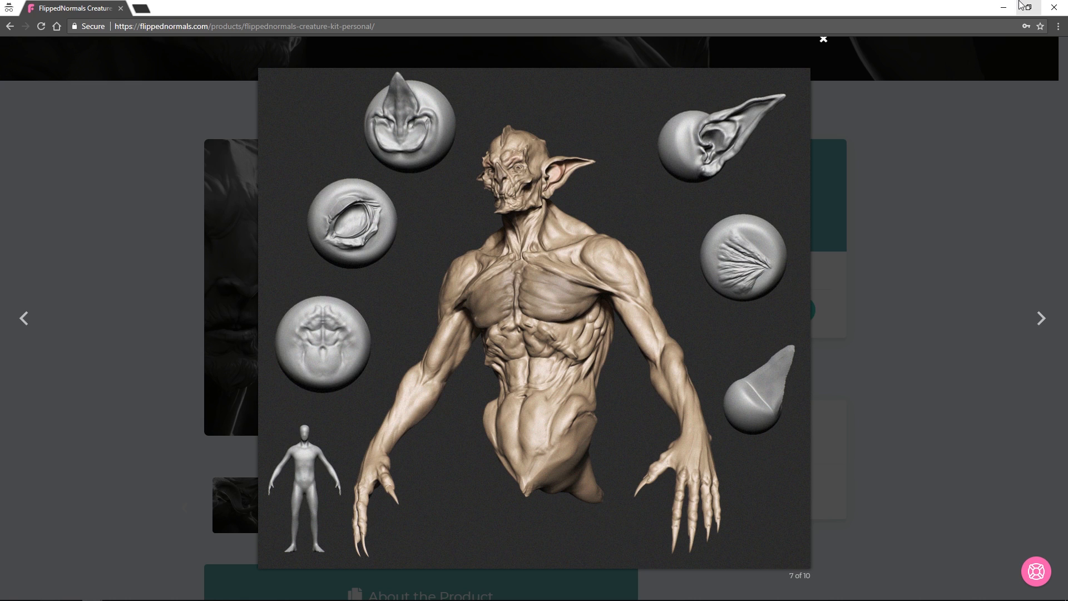
key("Right")
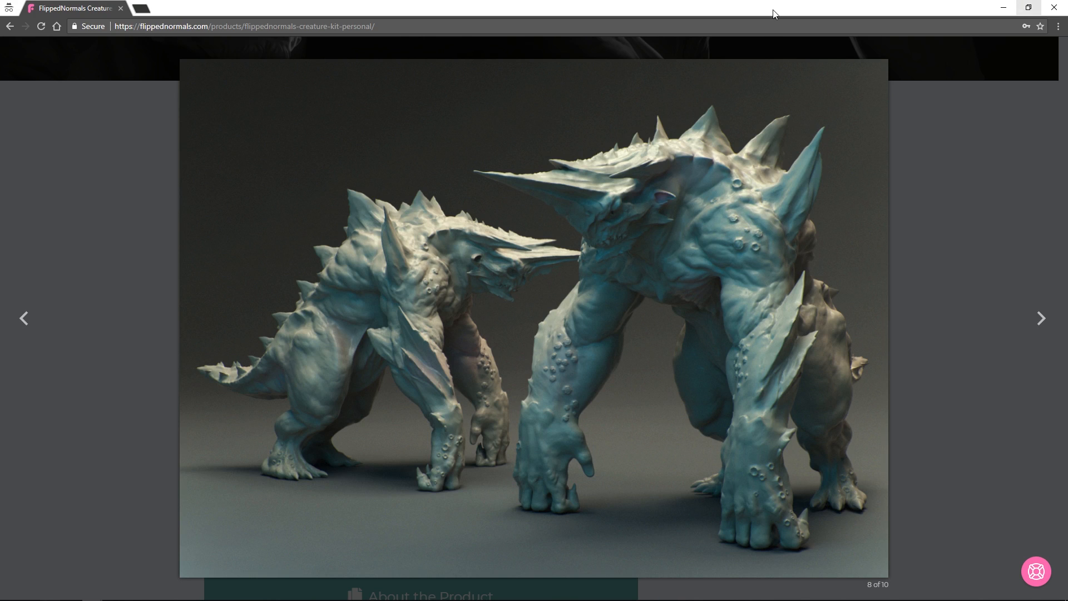
Step: Shrink the browser window, close the gallery and read the product page's Files Included list of brushes and base meshes
left_click_drag(765, 10, 741, 31)
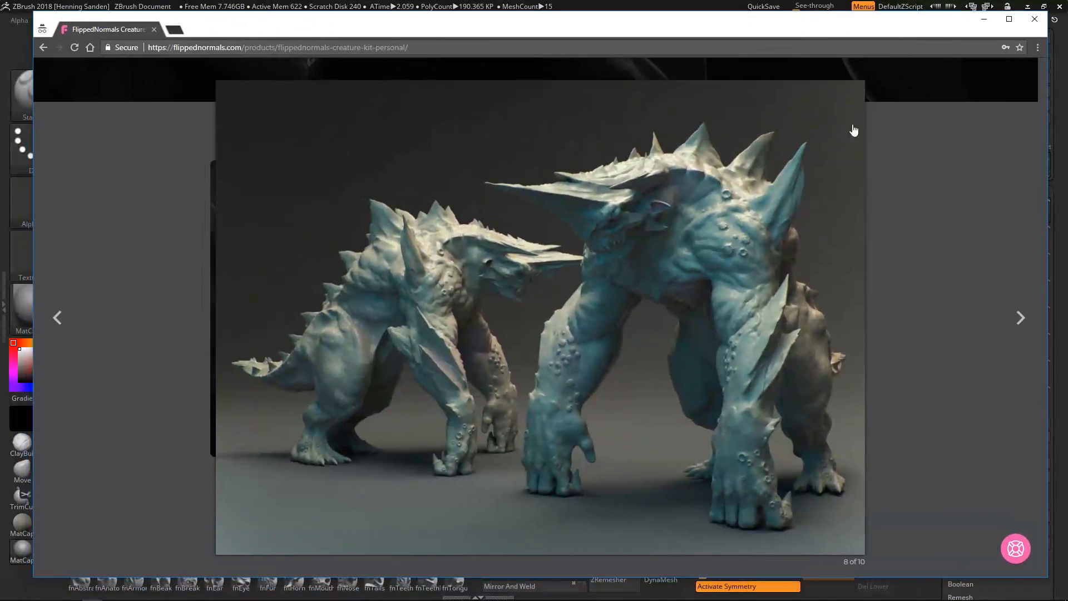
left_click(1007, 225)
left_click_drag(1041, 128, 1023, 389)
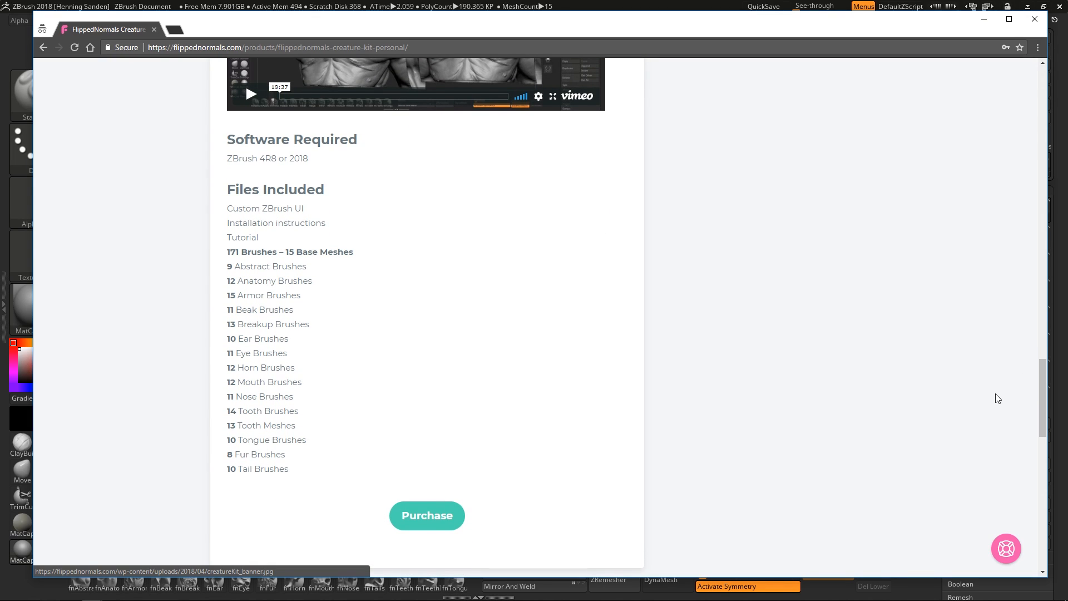
left_click_drag(1038, 393, 1037, 391)
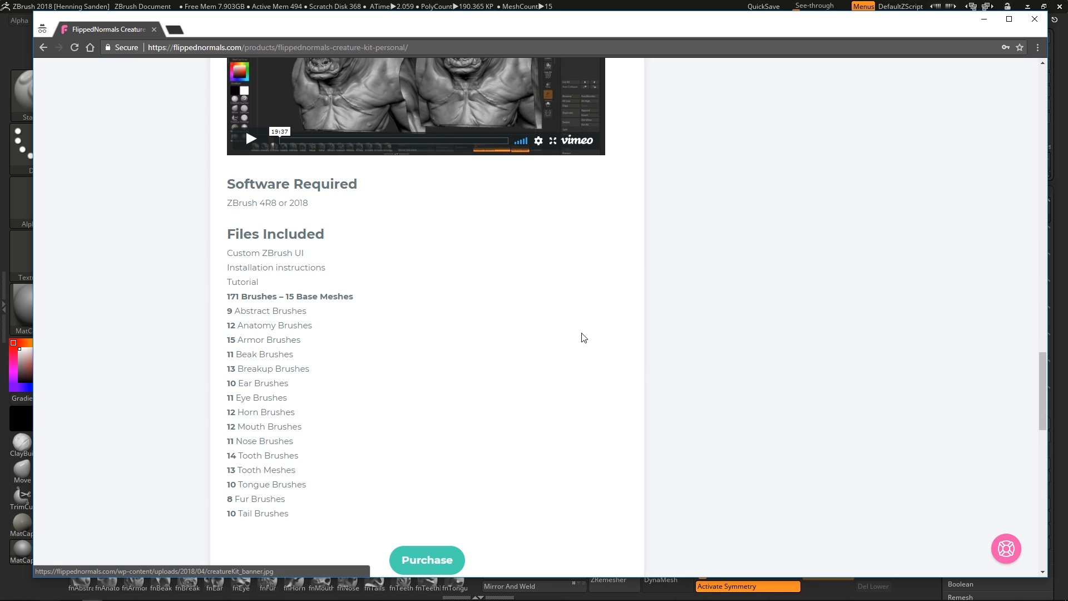
right_click(577, 376)
left_click(533, 355)
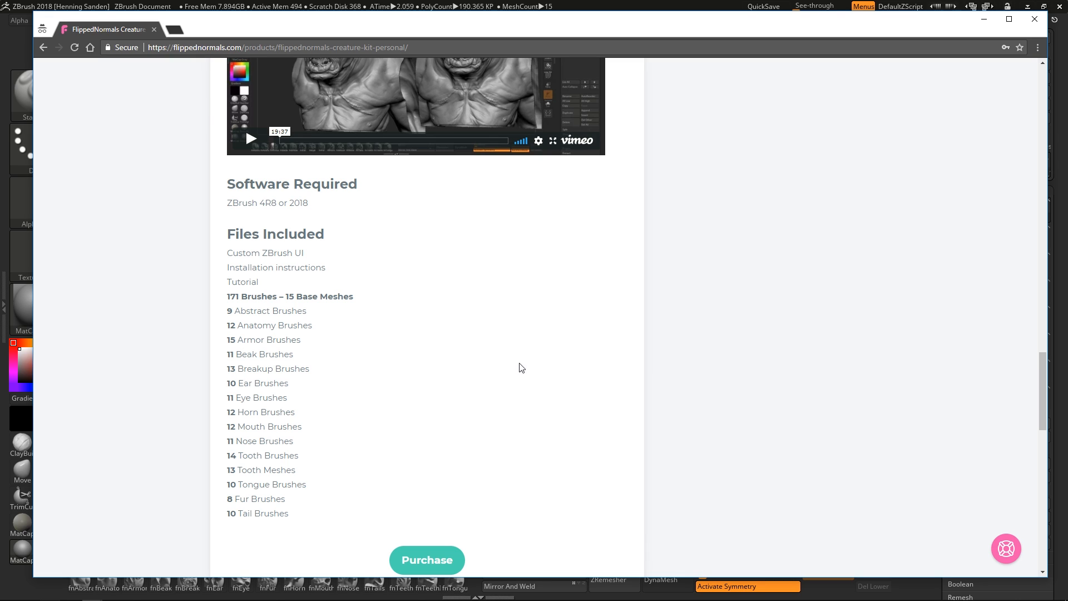
mouse_move(310, 534)
left_mouse_down()
mouse_move(244, 310)
mouse_move(224, 296)
left_mouse_up()
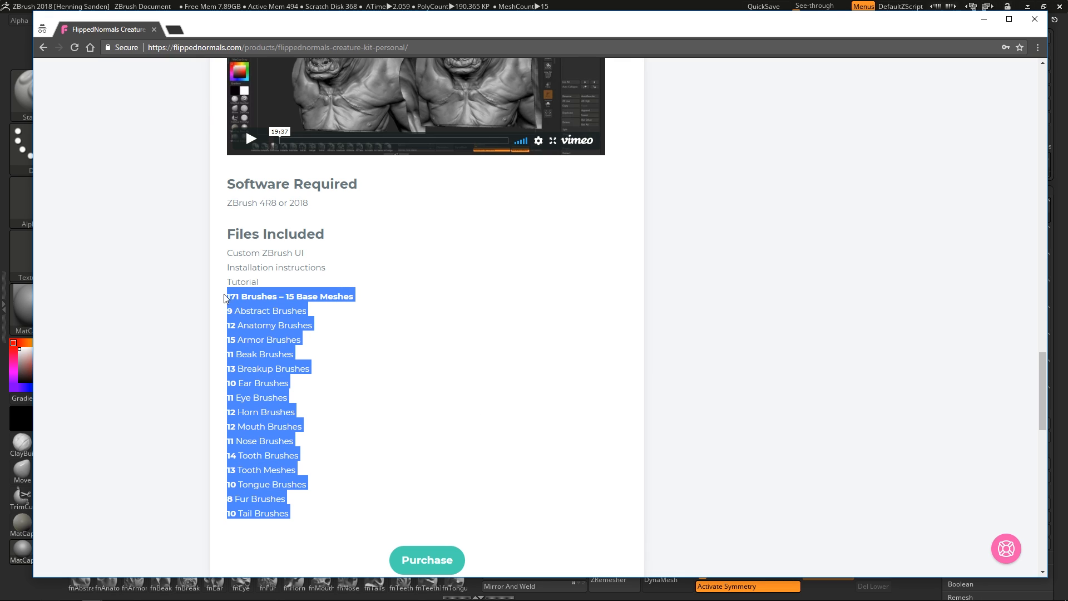
left_click(260, 324)
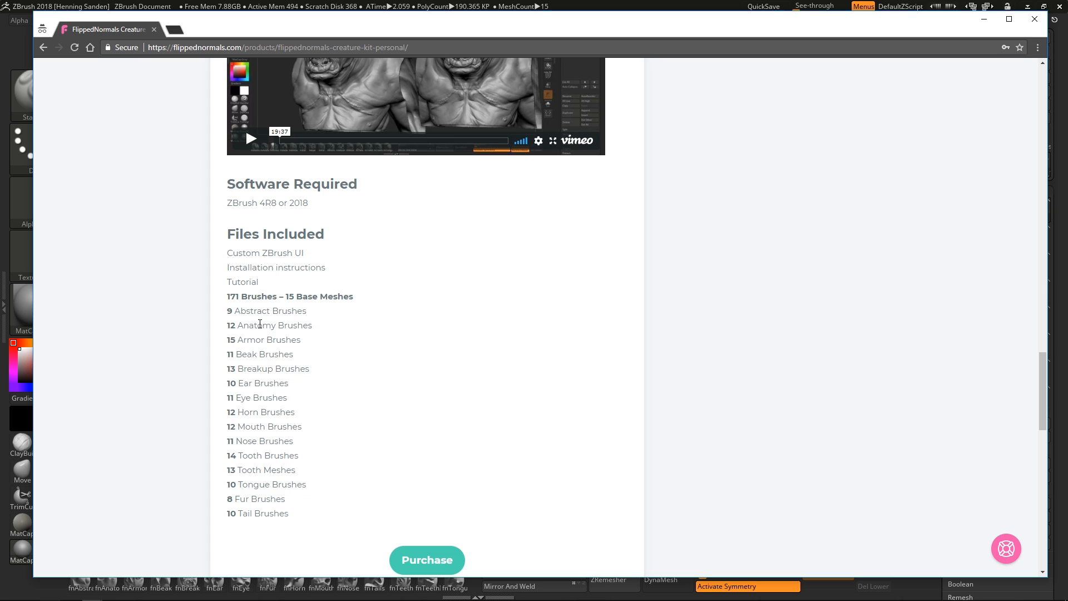
left_click_drag(226, 357, 238, 354)
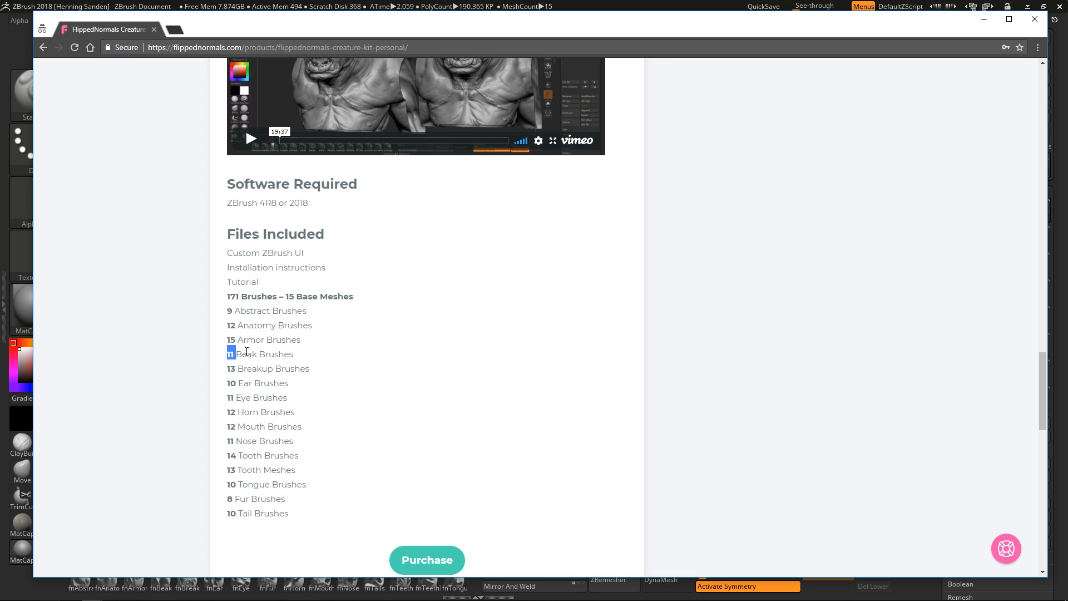
left_click(243, 399)
Step: Switch to ZBrush and examine the kit's lineup of humanoid and animal base meshes from several angles
key("alt+Tab")
left_click(561, 273)
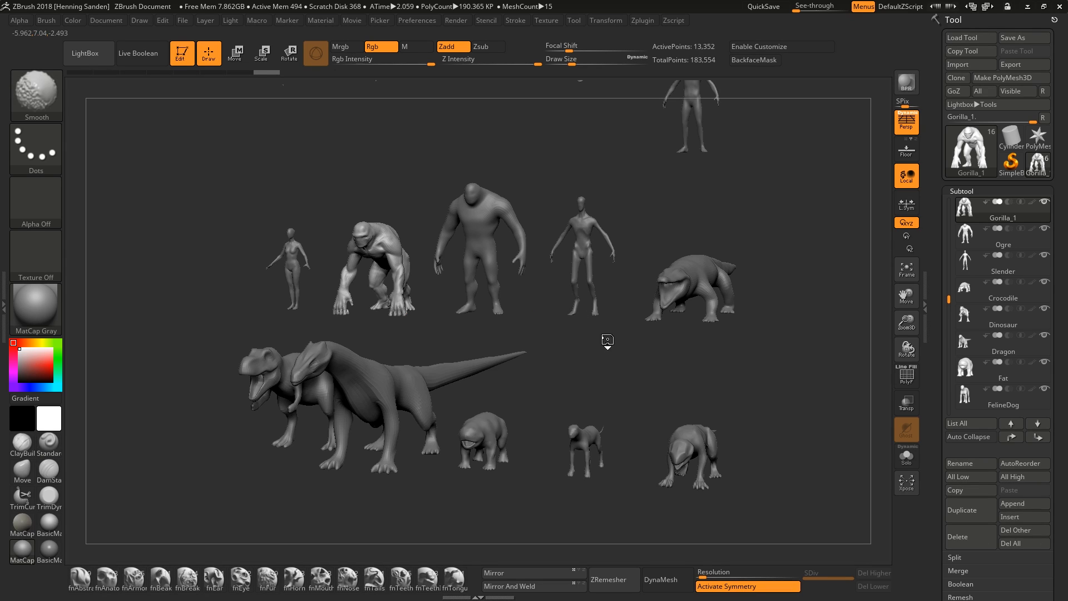
left_click_drag(608, 341, 690, 304, "shift")
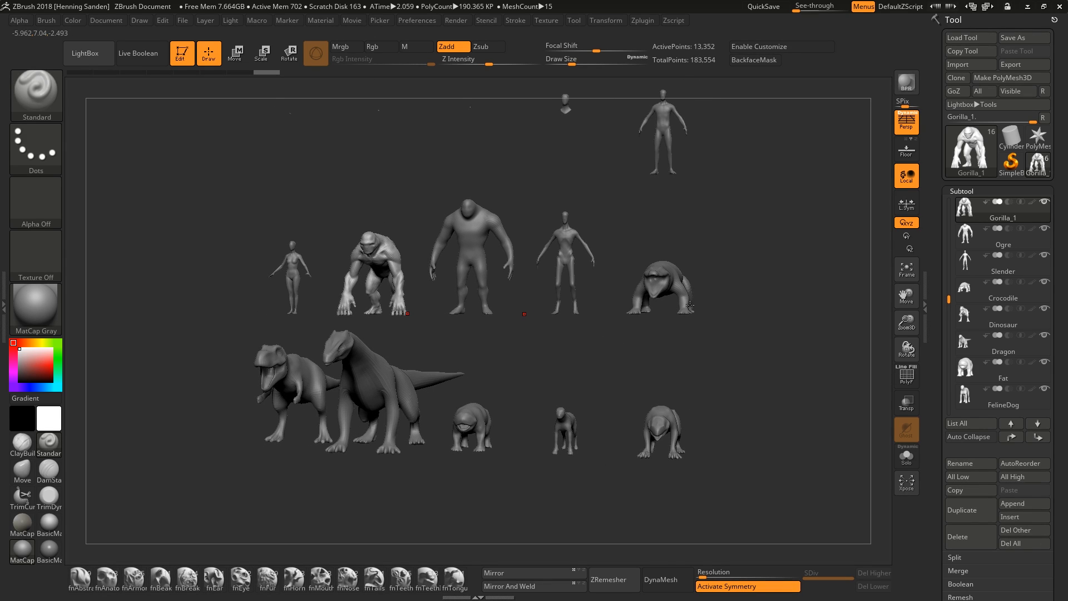
left_click_drag(679, 368, 625, 360, "alt")
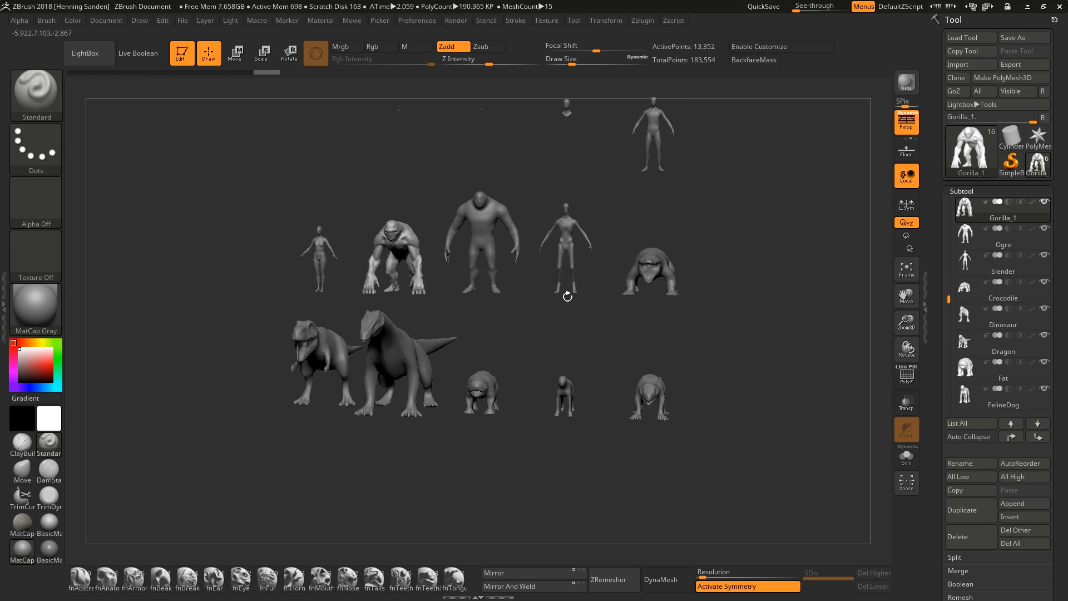
left_click_drag(510, 229, 555, 371)
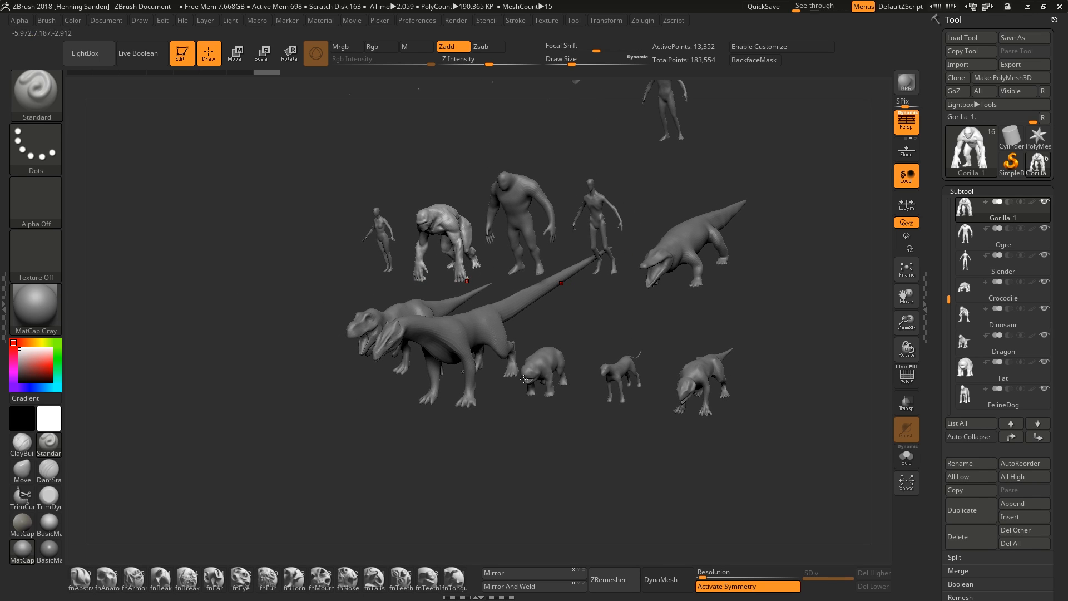
left_click_drag(625, 377, 668, 367)
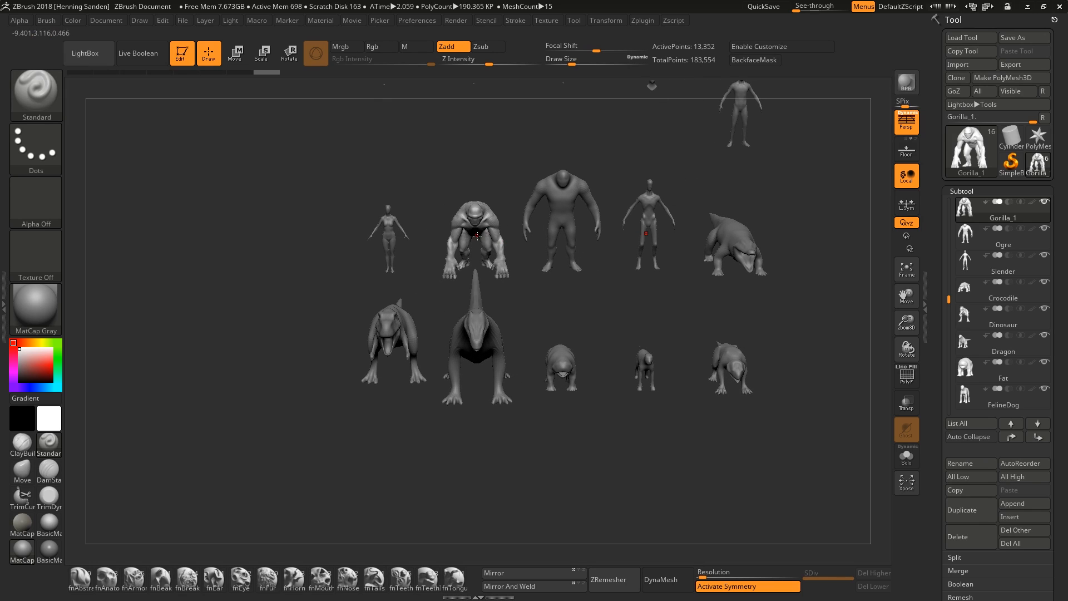
left_click_drag(415, 241, 576, 360, "alt")
left_click_drag(501, 256, 627, 259, "shift")
left_click_drag(840, 245, 643, 273, "alt")
left_click_drag(657, 273, 623, 321)
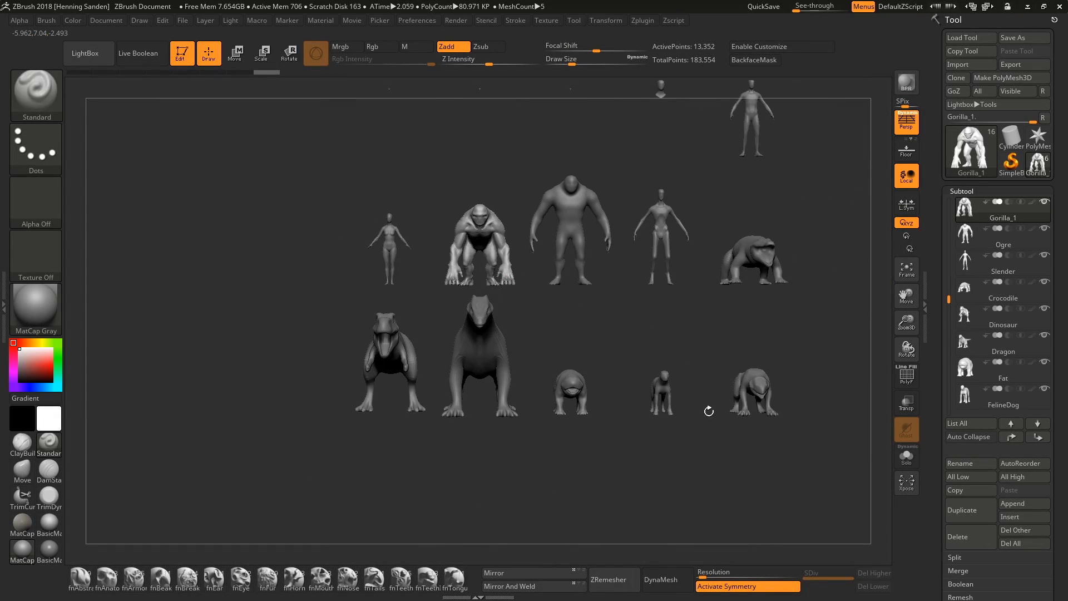
Step: Collapse the Xpose spread of the base meshes, clone the gorilla subtool into its own tool and switch to it
left_click(908, 490)
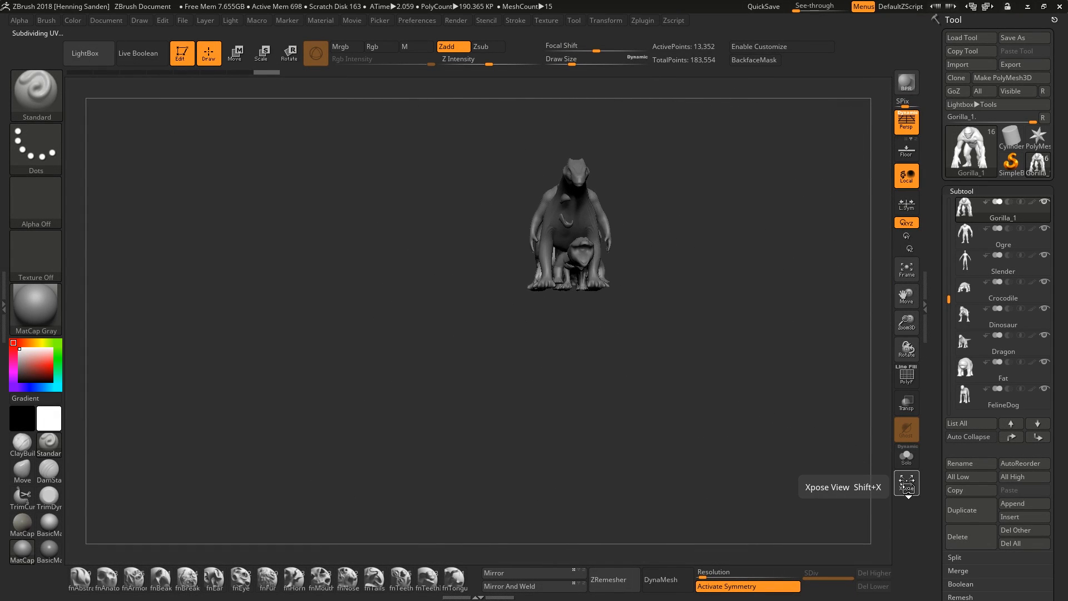
mouse_move(642, 334)
left_mouse_down()
mouse_move(601, 315)
mouse_move(661, 336)
left_mouse_up()
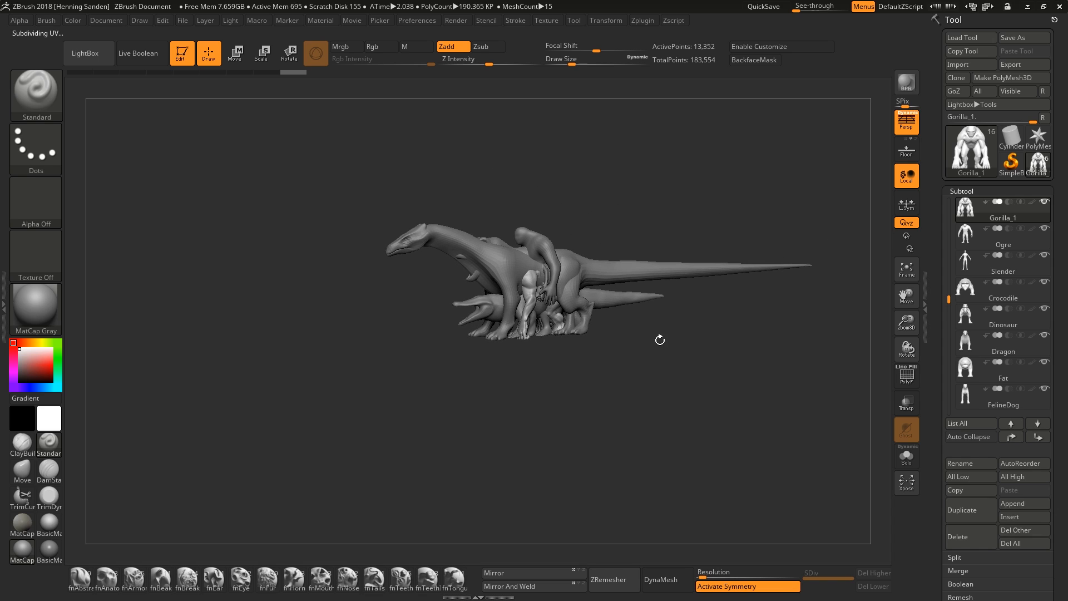
left_click_drag(948, 295, 940, 278)
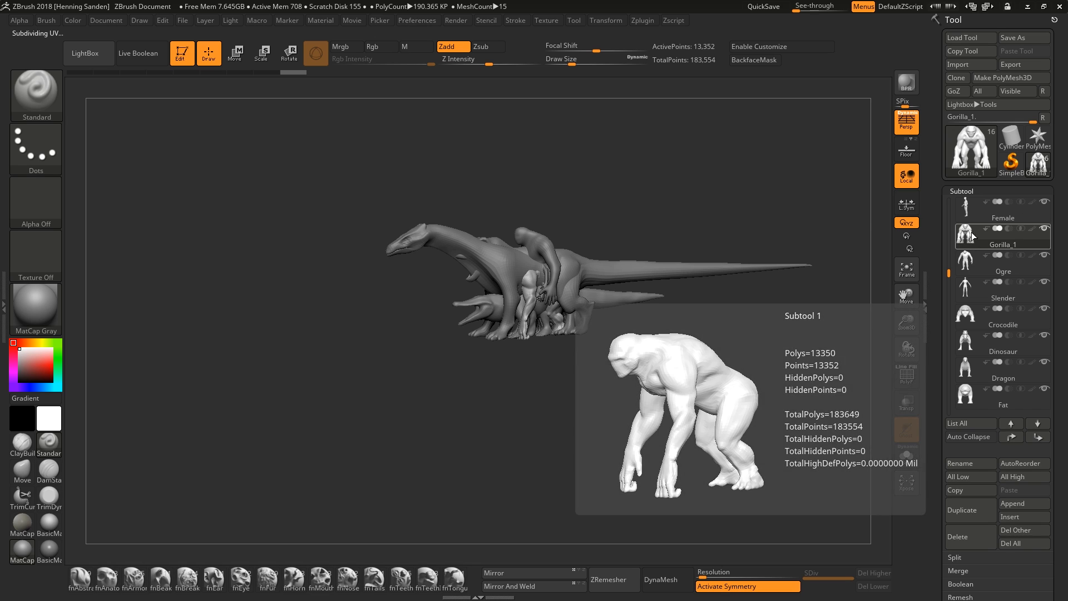
left_click(953, 91)
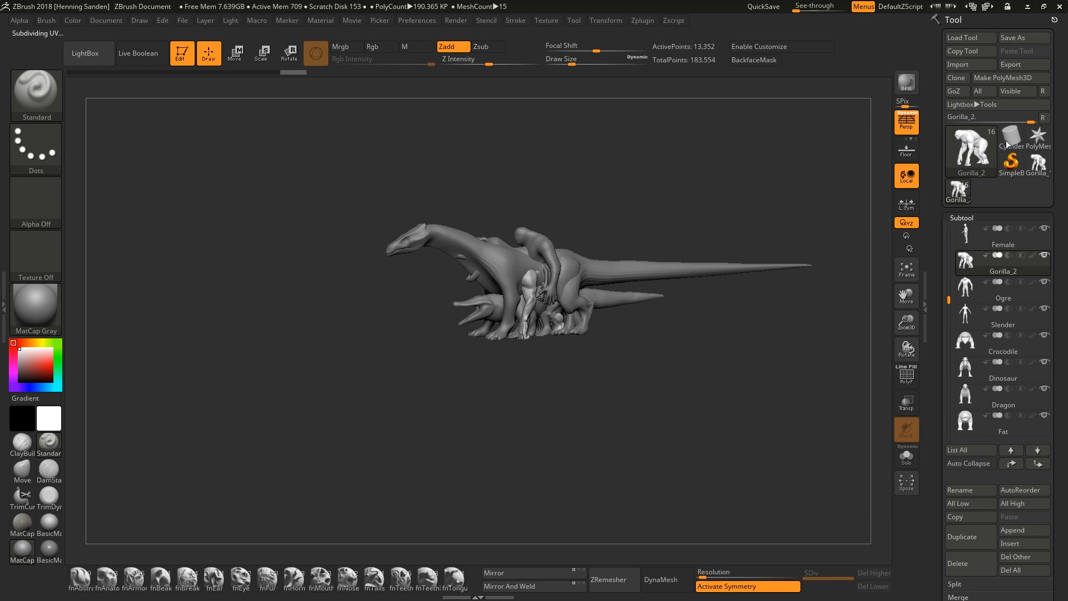
right_click_drag(520, 292, 590, 356, "alt")
right_click_drag(662, 328, 584, 279, "shift")
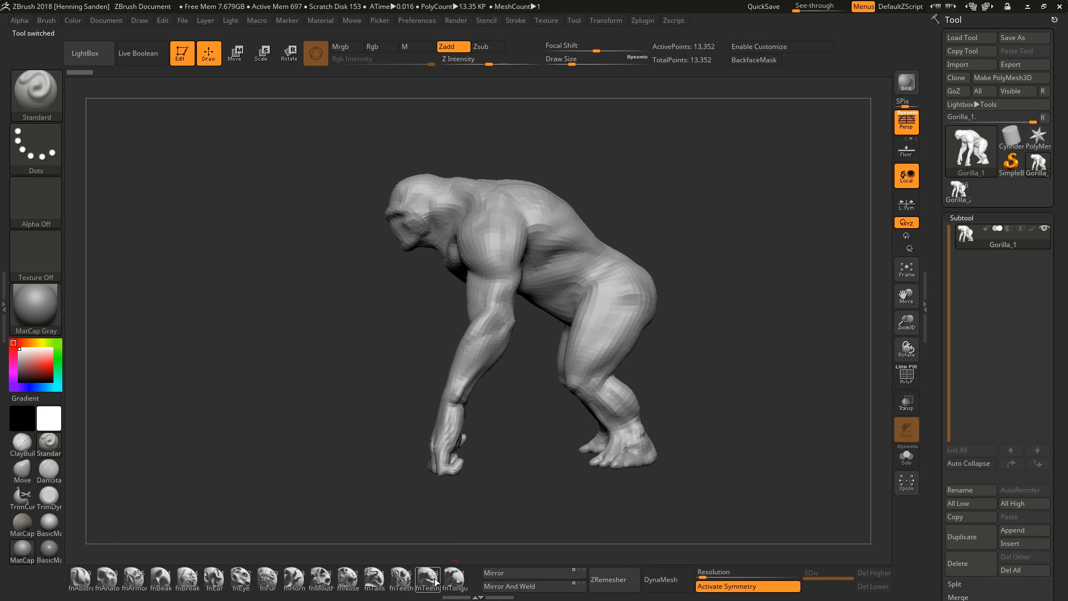
Step: Activate the fnBeak brush and subdivide the gorilla mesh three times
left_click(160, 585)
left_click(160, 581)
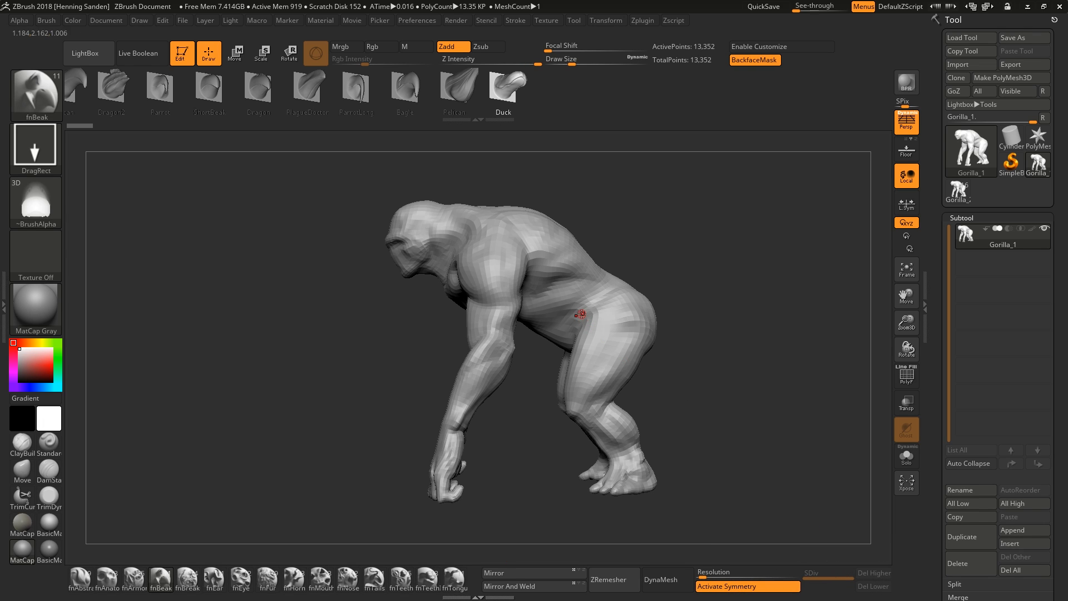
right_click_drag(574, 319, 601, 286)
key("d")
key("d")
key("d")
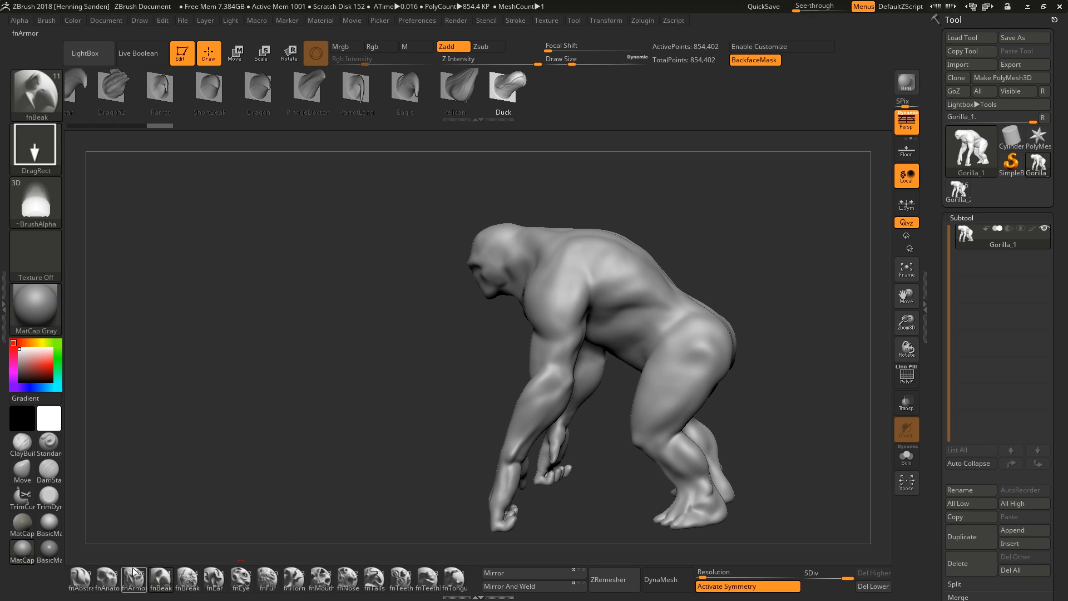
Step: Stamp the Pecs shape of the fnAnatomy brush symmetrically on the gorilla's chest, undoing the first stamp and placing a new one
mouse_move(104, 586)
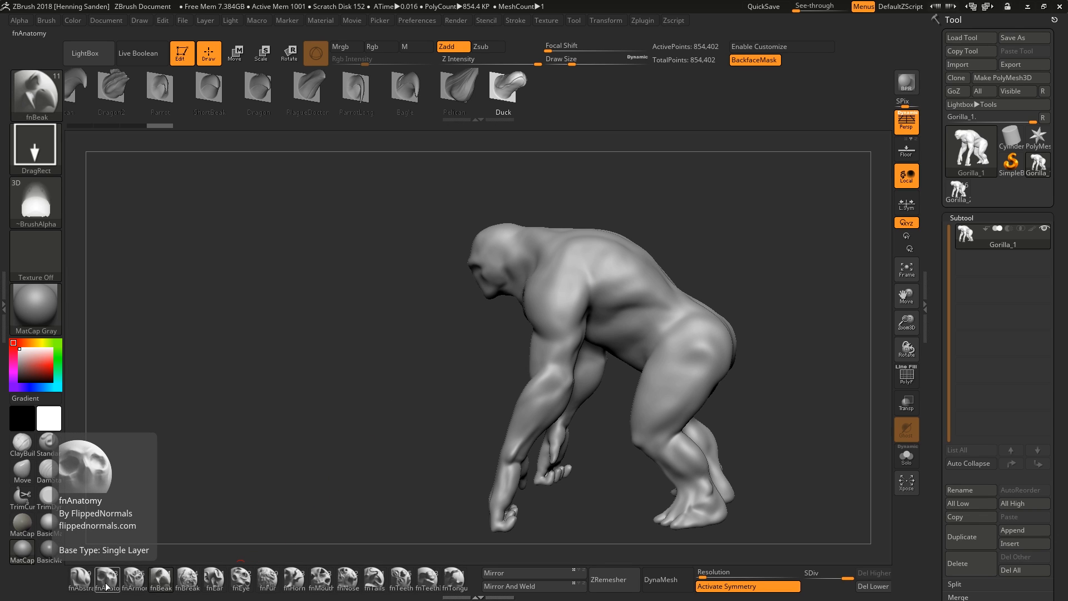
left_click(86, 588)
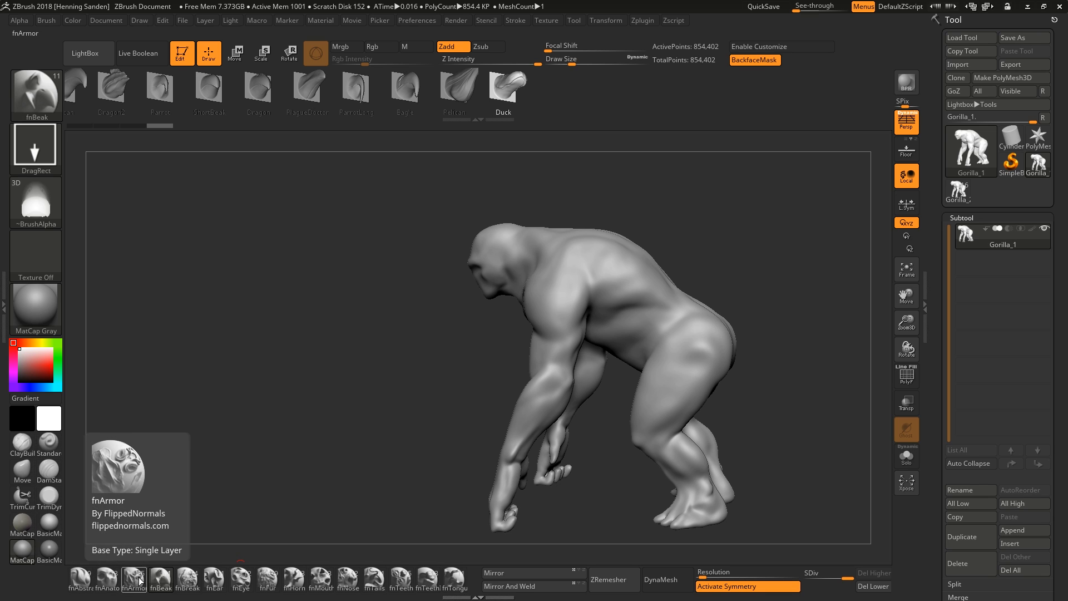
left_click(114, 581)
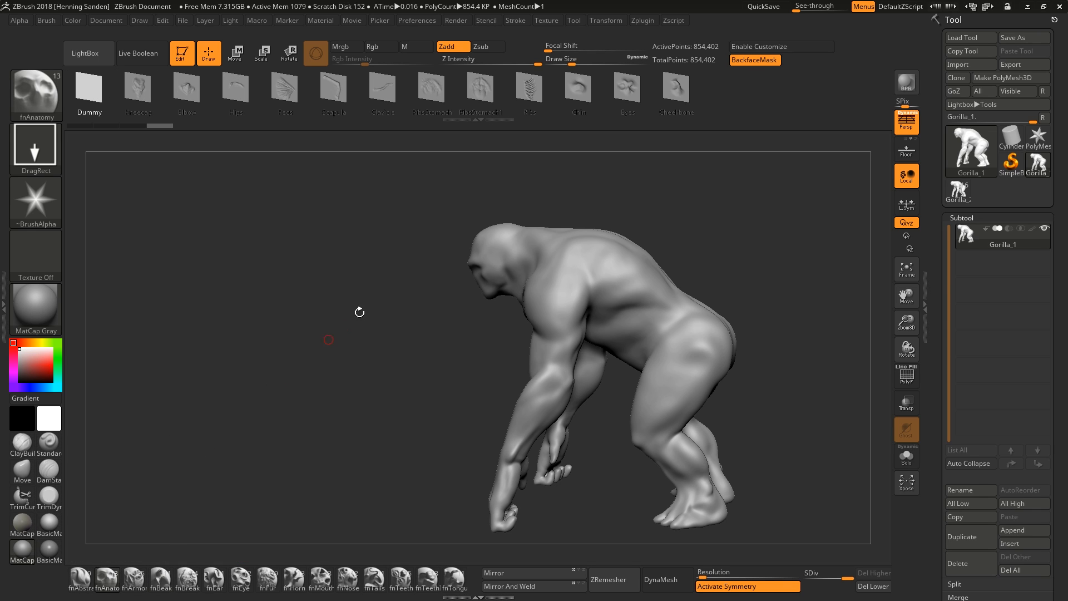
left_click(294, 102)
mouse_move(436, 235)
left_mouse_down()
mouse_move(529, 245)
mouse_move(536, 264)
mouse_move(556, 334)
mouse_move(547, 343)
mouse_move(520, 325)
mouse_move(485, 339)
mouse_move(493, 438)
left_mouse_up()
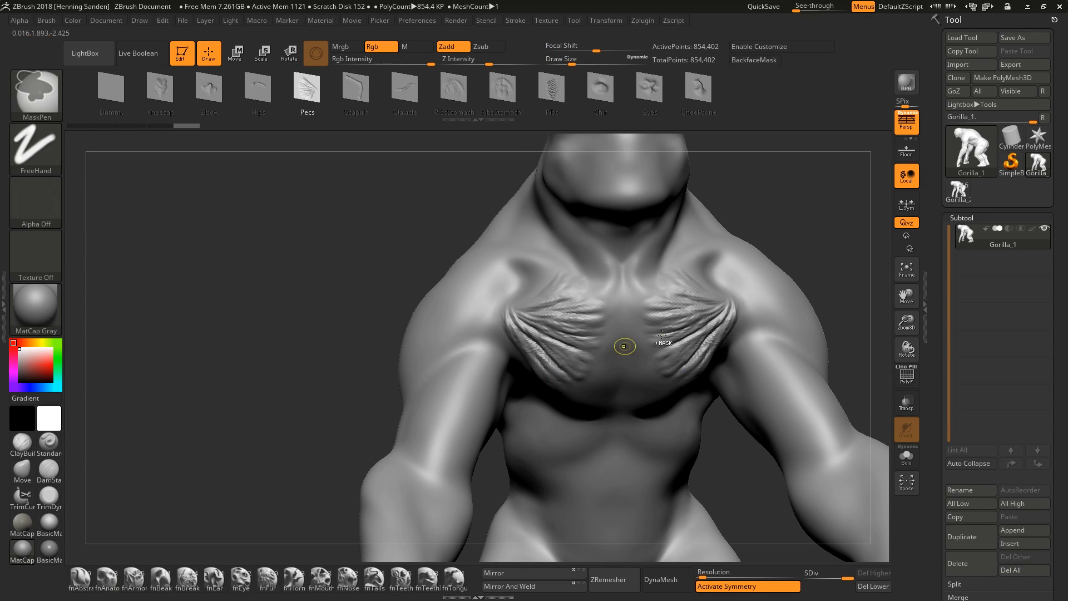
key("ctrl+z")
left_click_drag(691, 336, 648, 221)
Step: Try stamping the fnAnatomy Ribs shape symmetrically along the sides of the gorilla's torso, below the chest
right_click_drag(693, 333, 578, 199)
left_click(556, 98)
right_click_drag(623, 417, 619, 301, "alt")
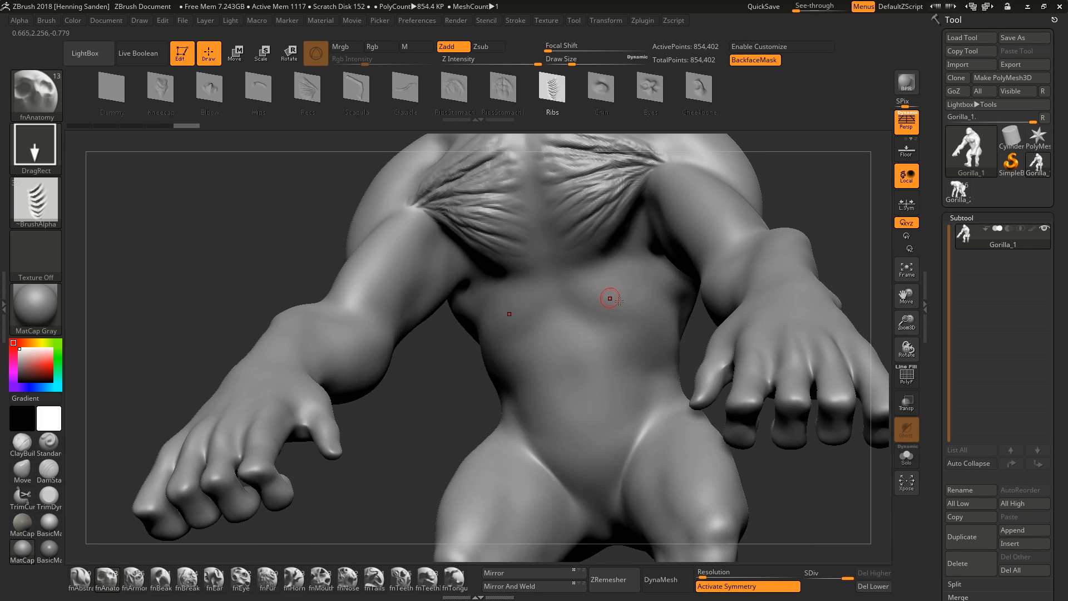
left_click_drag(620, 269, 606, 273)
right_click_drag(619, 291, 627, 262)
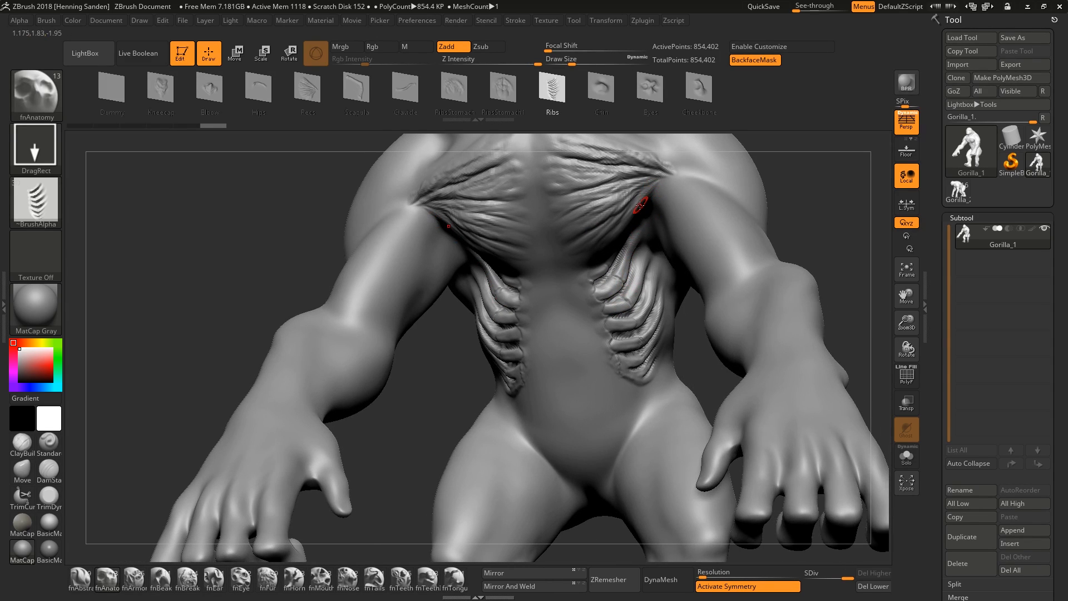
key("ctrl+z")
Step: Stamp the fnAnatomy Cheekbone shape symmetrically on the sides of the gorilla's face, below the brow
left_click(698, 89)
right_click_drag(610, 167, 553, 262, "alt")
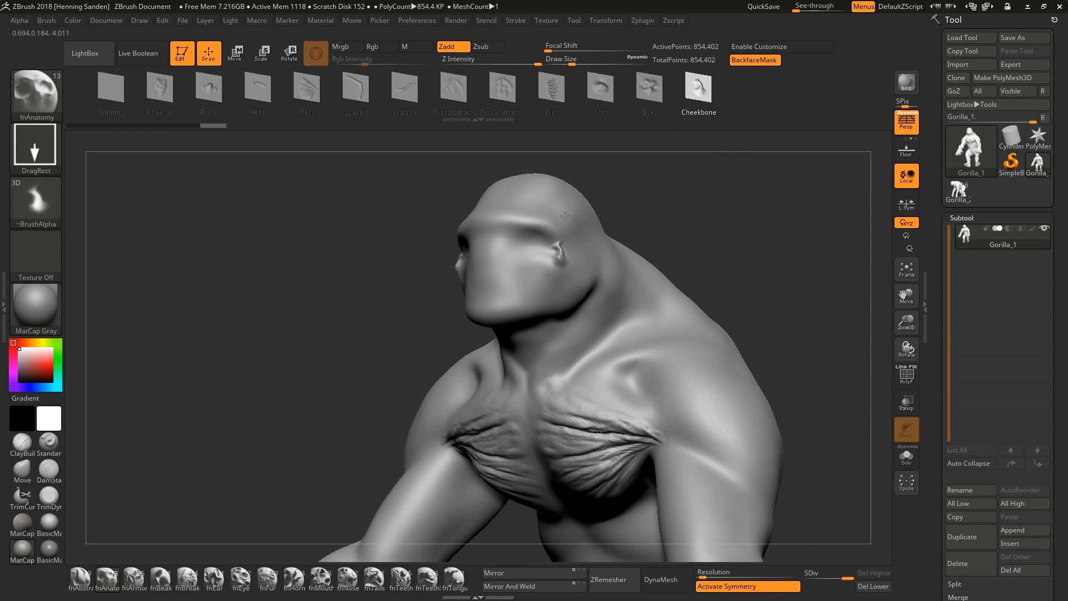
Step: Stamp the fnAnatomy Chin shape symmetrically on the lower middle of the gorilla's face
left_click(600, 94)
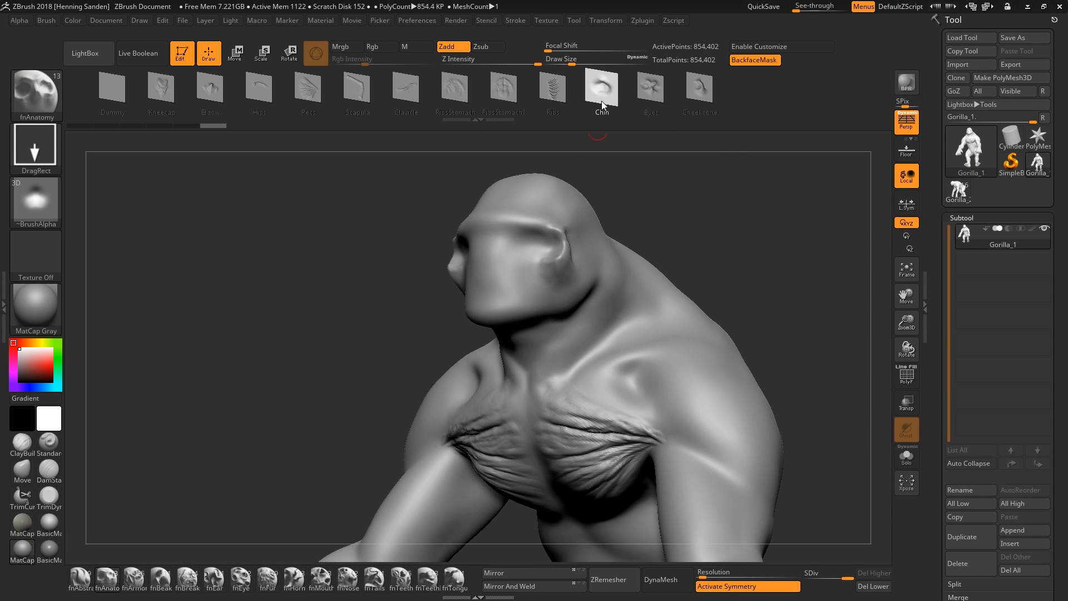
right_click_drag(579, 184, 639, 192)
left_click_drag(482, 313, 483, 304)
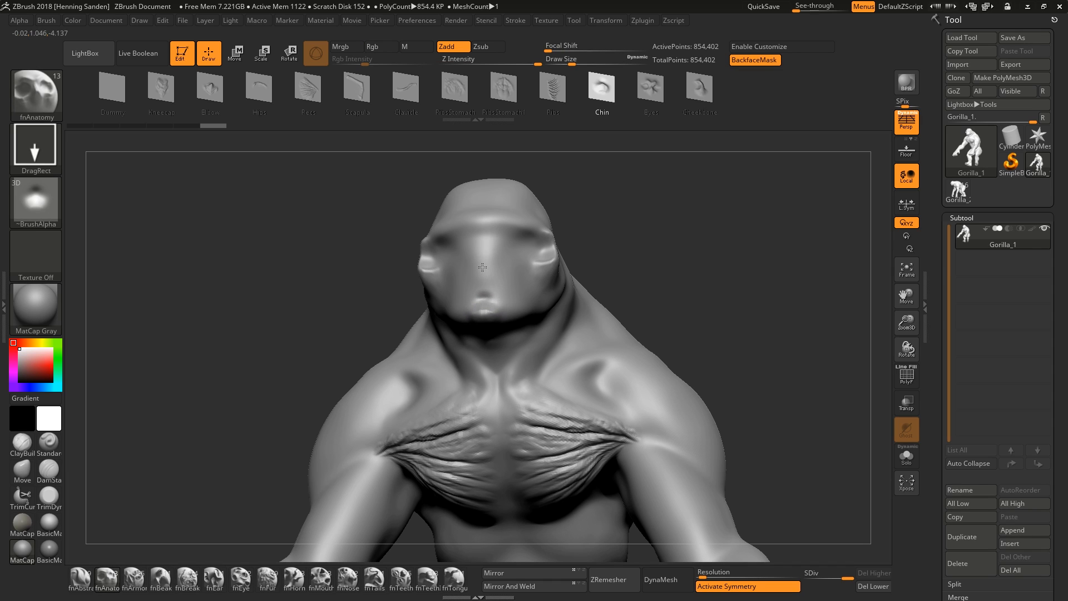
left_click_drag(482, 255, 482, 257)
right_click_drag(500, 285, 495, 302)
Step: Stamp the fnAnatomy Clavicle shape symmetrically along the gorilla's collarbones, above the pecs
left_click(406, 92)
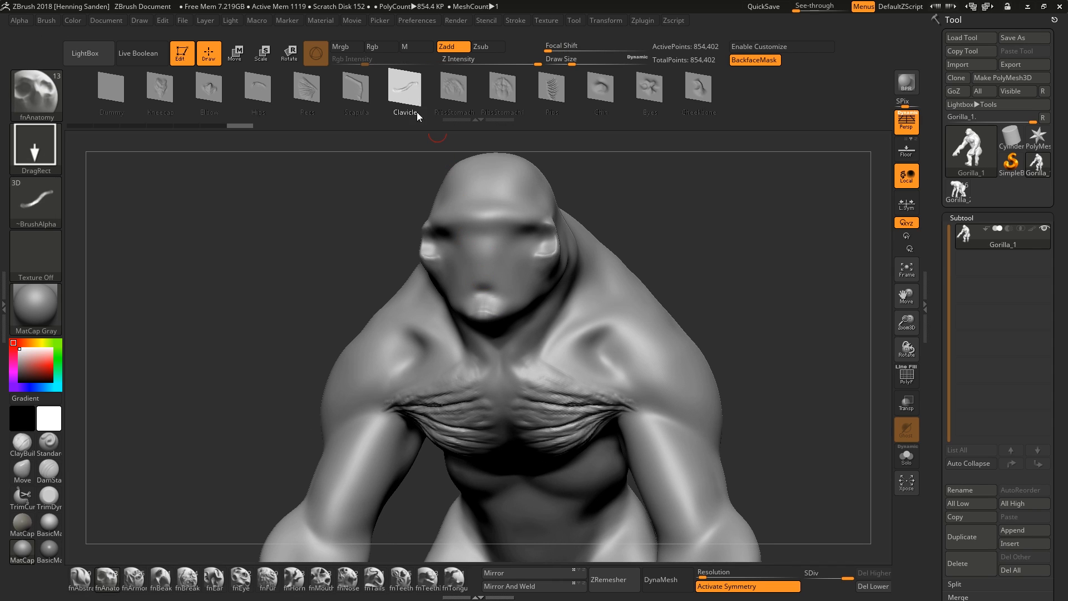
right_click_drag(547, 380, 534, 355, "alt")
left_click_drag(538, 222, 549, 185)
Step: Stamp the fnAnatomy Scapula shape symmetrically over the shoulder blades on the gorilla's back
left_click(358, 86)
right_click_drag(696, 267, 456, 303)
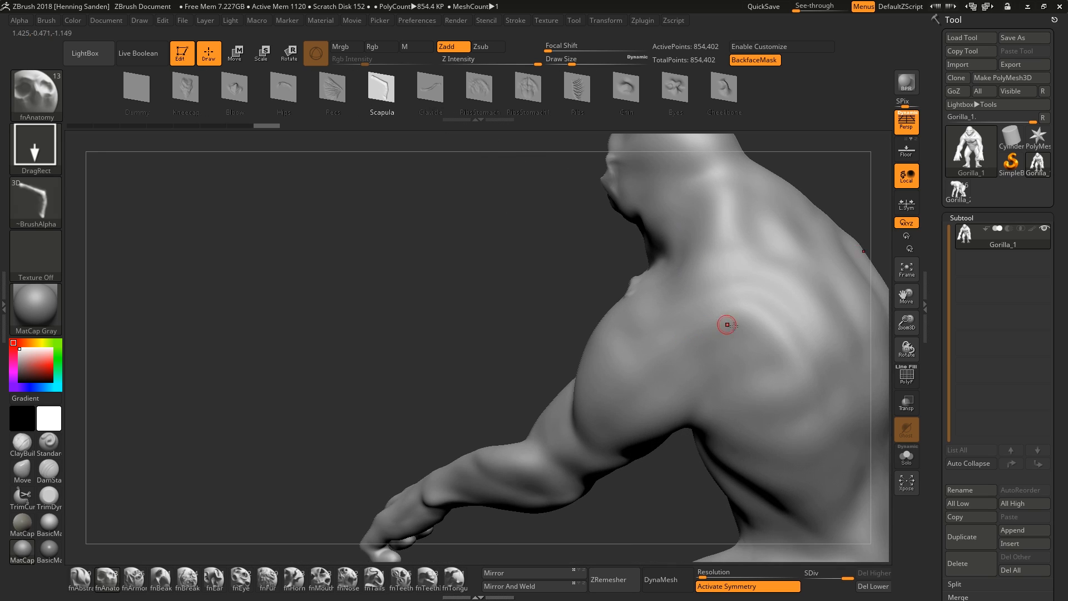
left_click_drag(739, 347, 659, 235)
right_click_drag(659, 236, 690, 331)
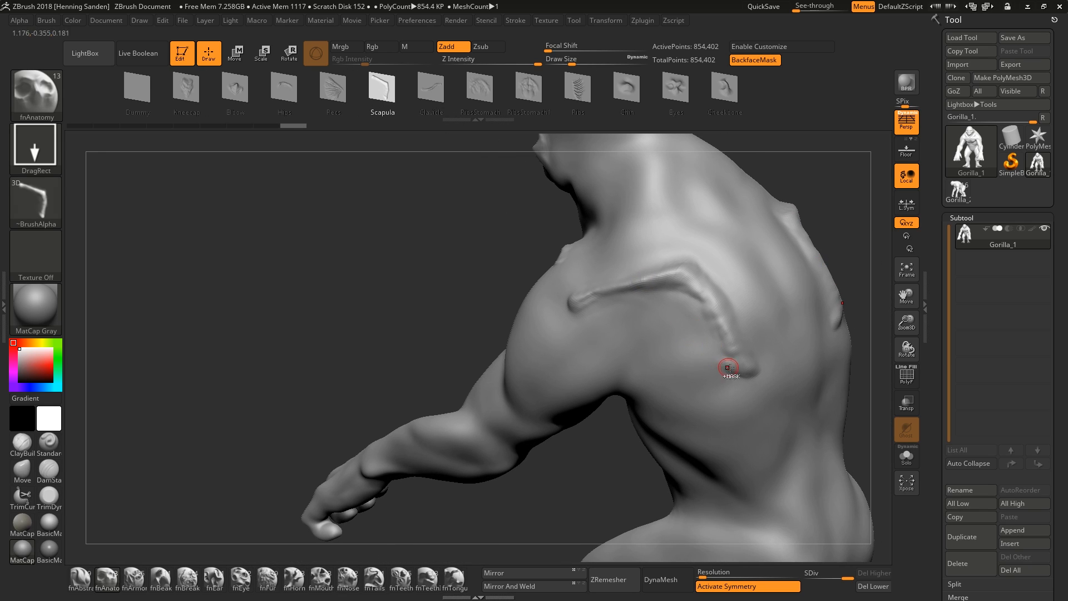
left_click_drag(751, 371, 596, 333, "ctrl")
left_click_drag(575, 509, 590, 523, "ctrl")
mouse_move(711, 366)
right_mouse_down()
mouse_move(765, 293)
mouse_move(723, 360)
mouse_move(801, 334)
mouse_move(711, 348)
mouse_move(716, 331)
right_mouse_up()
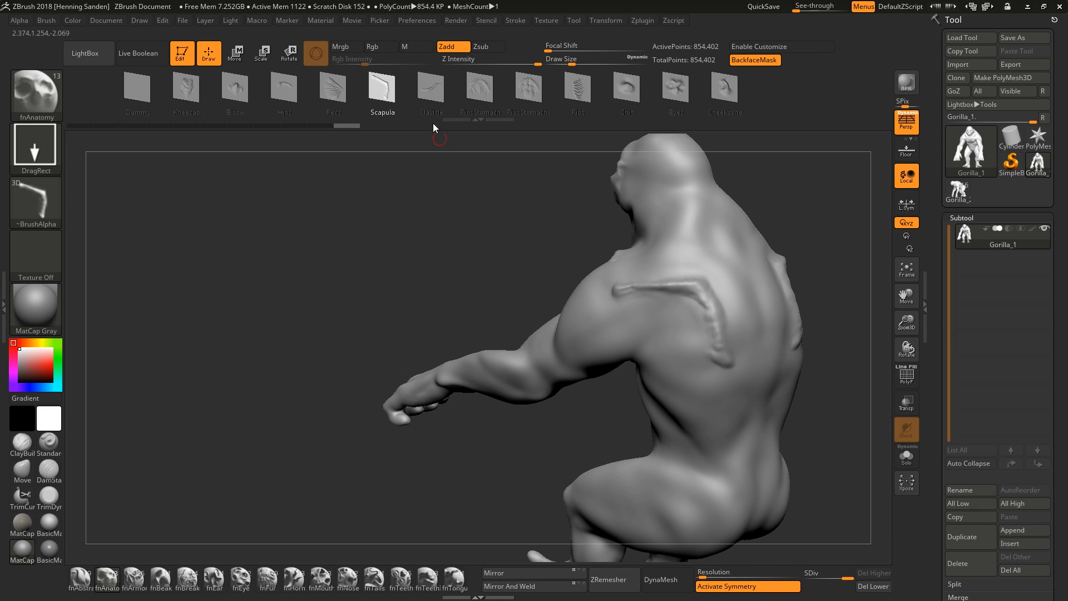
Step: Try stamping the fnAnatomy Hips shape symmetrically on the gorilla's hips above the thighs, and undo it
left_click(289, 91)
mouse_move(632, 450)
right_mouse_down("alt")
mouse_move(617, 345)
mouse_move(716, 338)
mouse_move(658, 374)
mouse_move(645, 328)
right_mouse_up("alt")
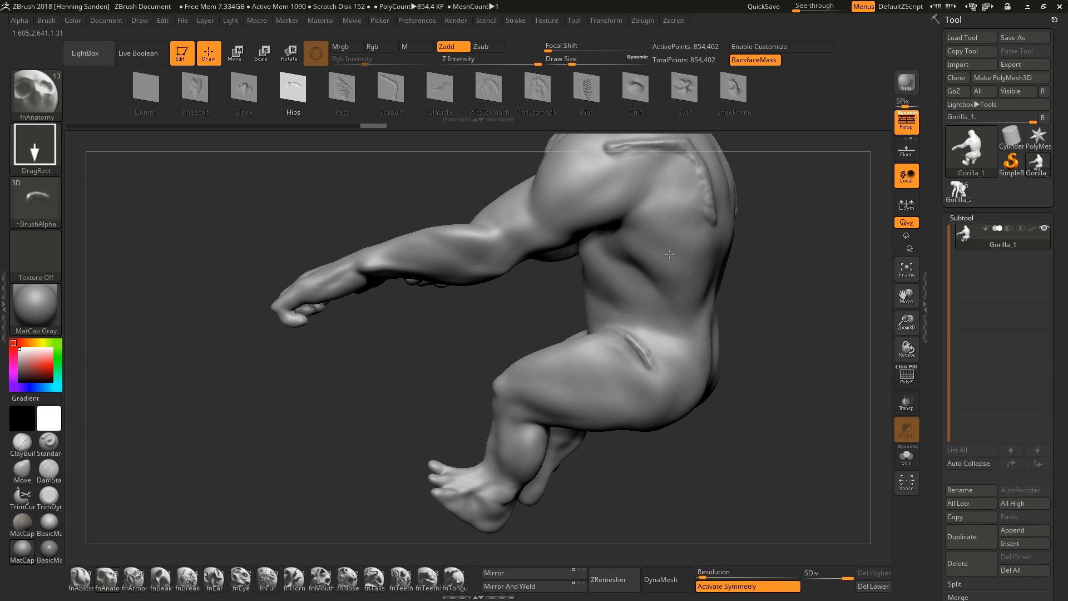
right_click_drag(670, 254, 586, 361)
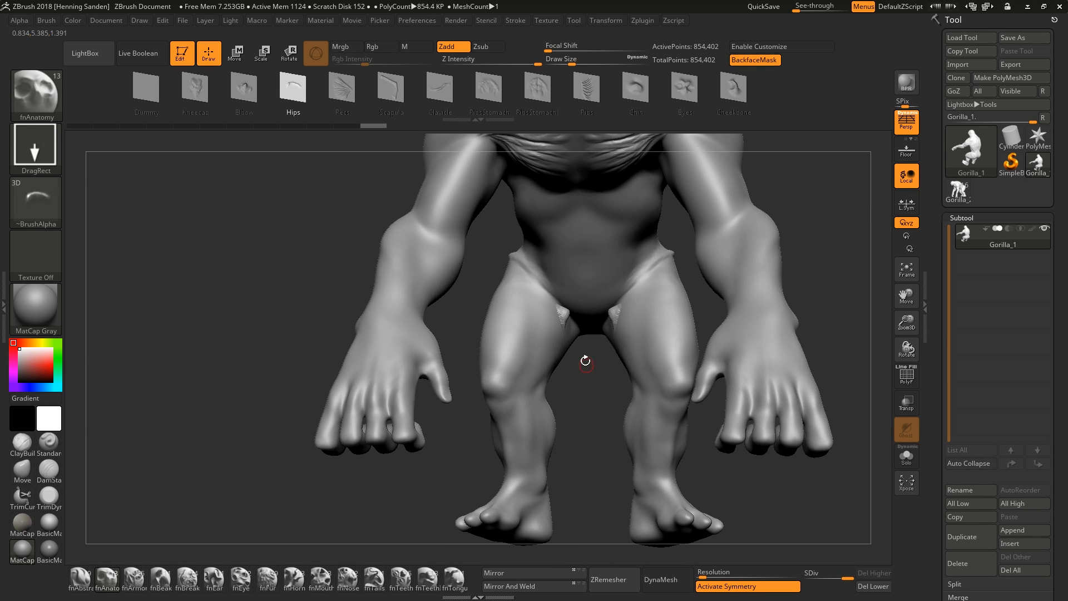
key("ctrl+z")
Step: Stamp the fnAnatomy Kneecap shape symmetrically on the front of the gorilla's knees
left_click(196, 90)
right_click_drag(577, 441, 673, 332, "alt")
left_click_drag(680, 284, 680, 271)
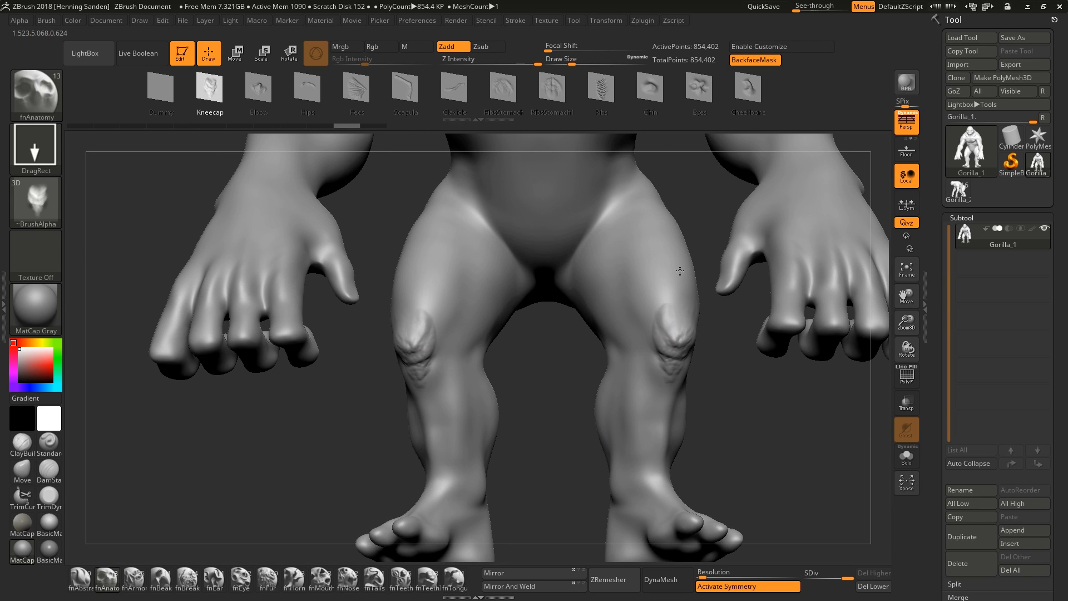
Step: Stamp the fnAnatomy Elbow shape symmetrically on the gorilla's elbows, undoing the first stamp and placing a new one
left_click(259, 91)
mouse_move(578, 356)
right_mouse_down()
mouse_move(433, 350)
mouse_move(527, 434)
mouse_move(425, 364)
mouse_move(465, 316)
right_mouse_up()
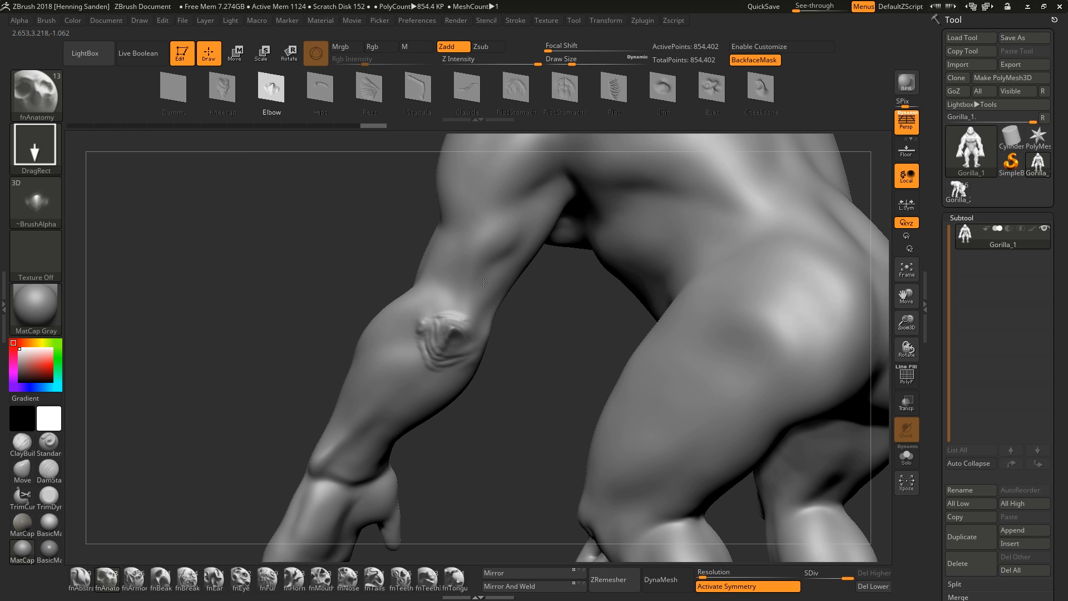
key("ctrl+z")
mouse_move(509, 243)
right_mouse_down()
mouse_move(538, 373)
mouse_move(551, 277)
right_mouse_up()
Step: Stamp the Elbow shape as vertebrae along the middle of the upper back with symmetry off, undoing the surplus stamps
key("shift")
left_click_drag(557, 273, 566, 246)
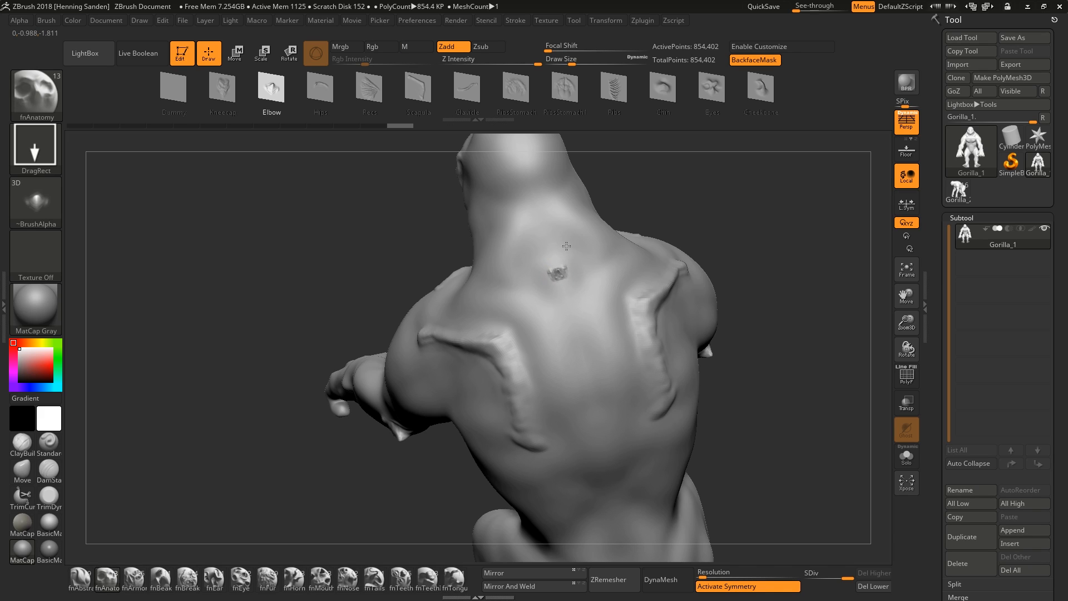
key("ctrl+z")
key("ctrl+z")
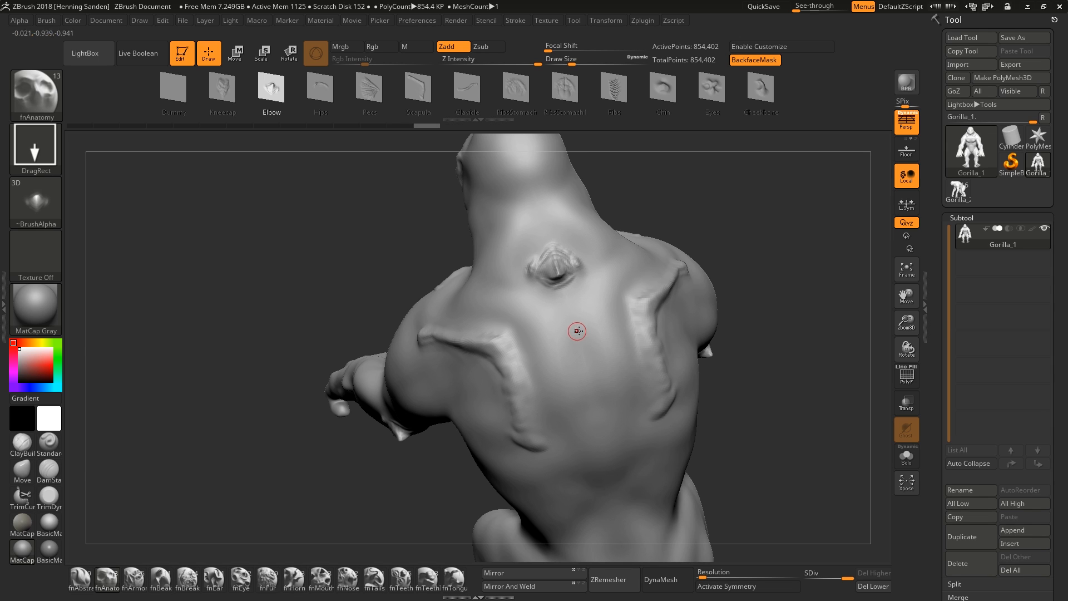
mouse_move(577, 331)
right_mouse_down()
mouse_move(534, 320)
mouse_move(573, 322)
right_mouse_up()
key("ctrl+z")
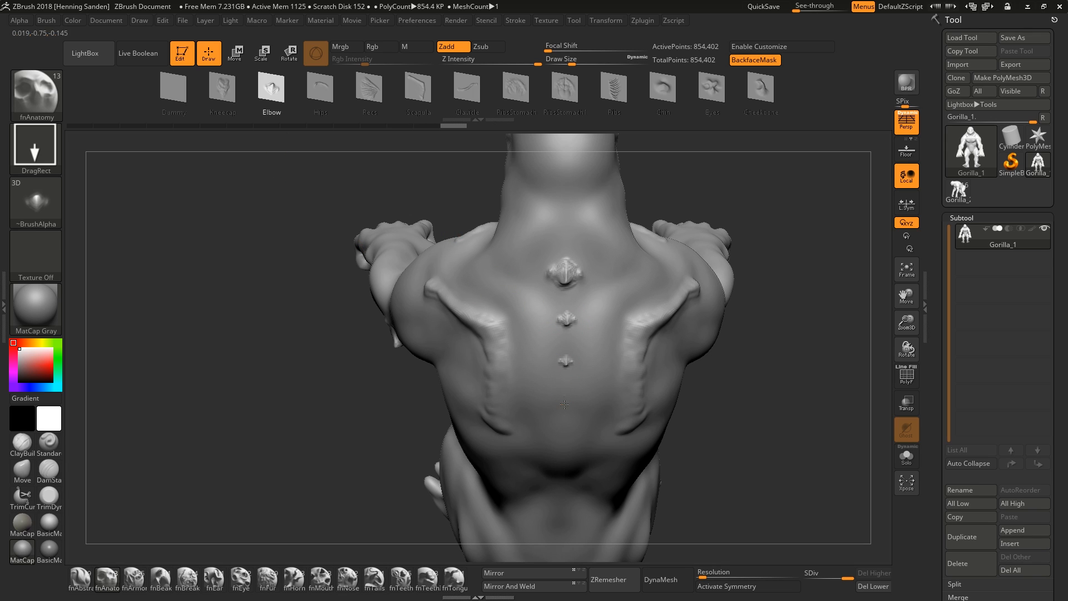
right_click_drag(557, 452, 575, 351)
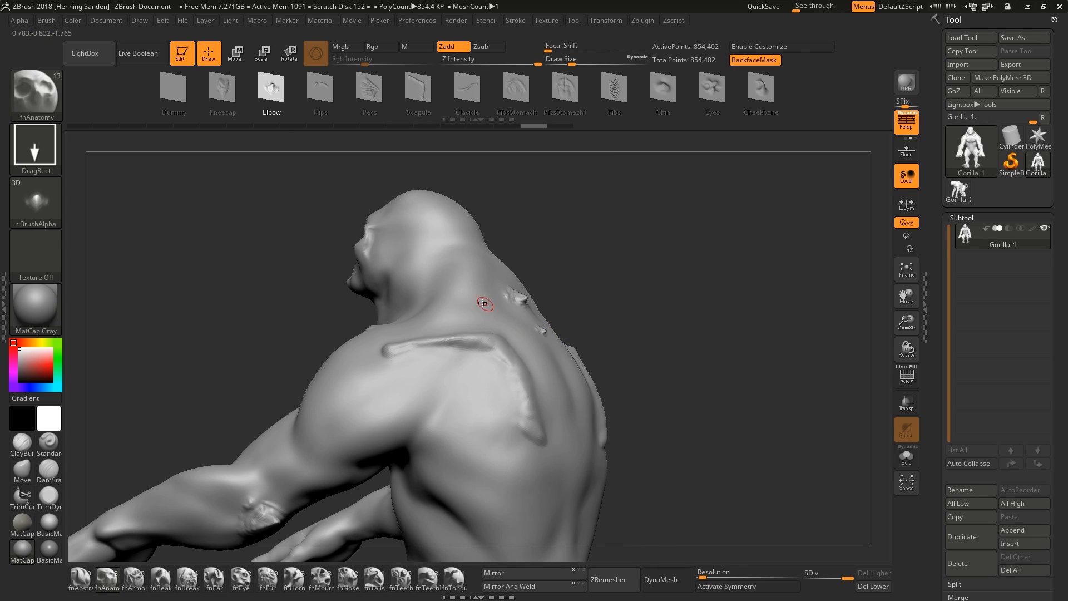
right_click_drag(489, 302, 497, 292)
key("ctrl+z")
key("ctrl+z")
key("ctrl+z")
key("ctrl+z")
Step: Try stamping the fnAnatomy RibsStomach1 shape on the gorilla's abdomen, centred below the chest
left_click(565, 106)
mouse_move(401, 312)
right_mouse_down()
mouse_move(467, 303)
mouse_move(484, 289)
mouse_move(490, 245)
right_mouse_up()
right_click_drag(442, 363, 429, 358)
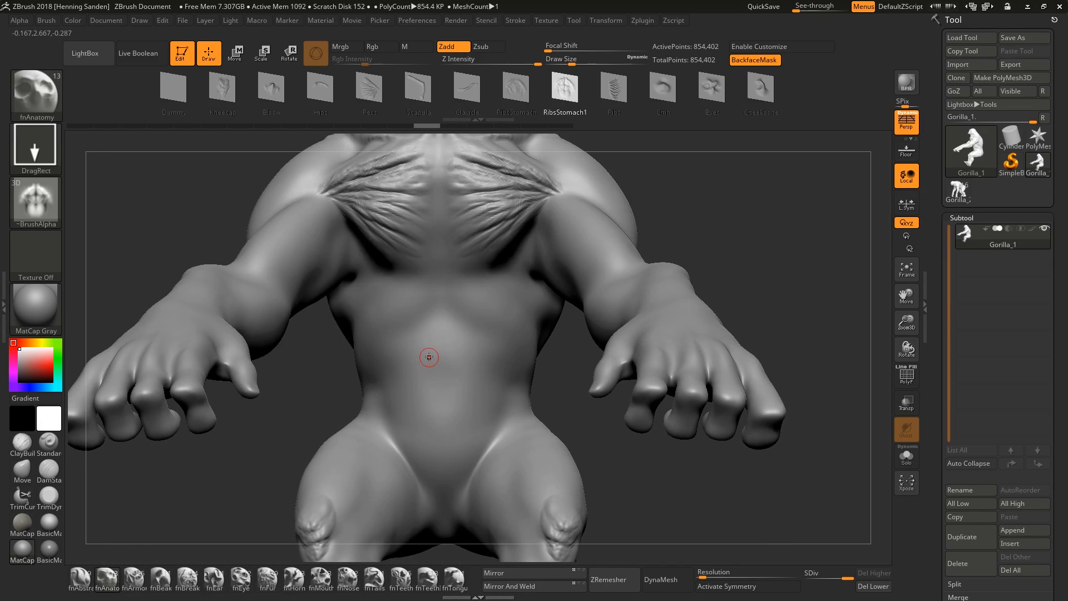
left_click_drag(437, 358, 437, 184)
mouse_move(465, 286)
right_mouse_down()
mouse_move(479, 314)
mouse_move(469, 279)
mouse_move(502, 287)
mouse_move(494, 193)
mouse_move(456, 211)
mouse_move(439, 244)
mouse_move(490, 295)
right_mouse_up()
Step: Undo the previous abdomen stamp and stamp the fnAnatomy RibsStomach shape there instead
left_click(517, 94)
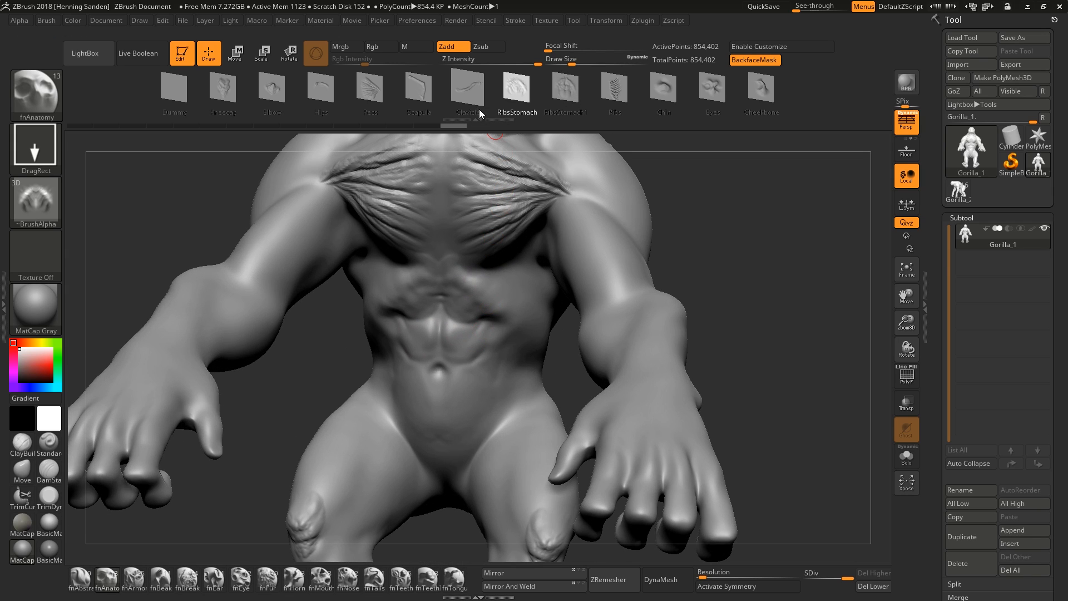
key("ctrl+z")
right_click_drag(510, 133, 535, 129)
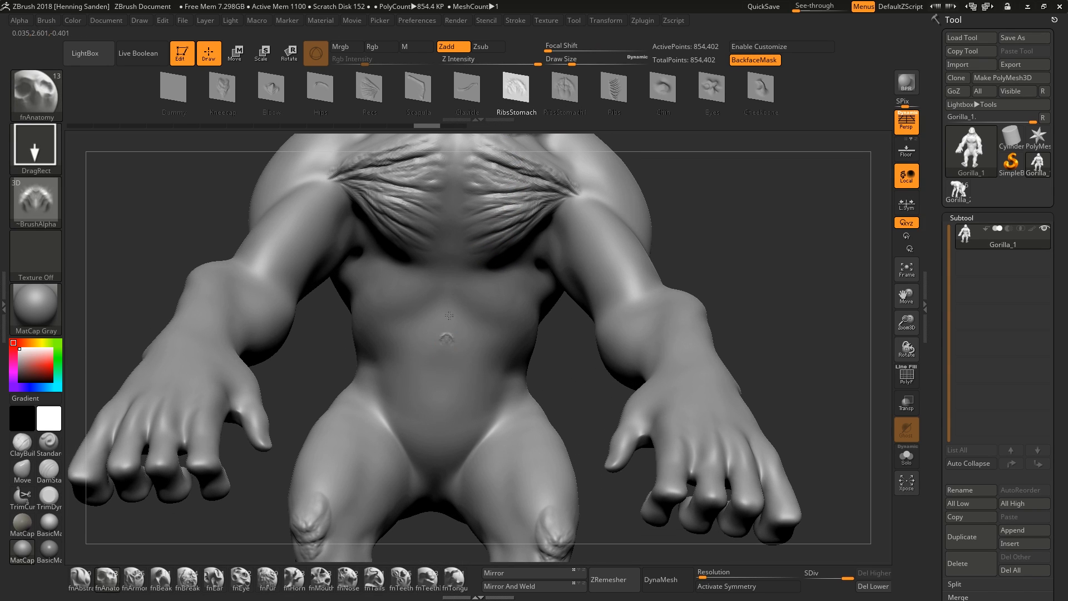
left_click_drag(445, 328, 462, 178)
right_click_drag(511, 293, 435, 333)
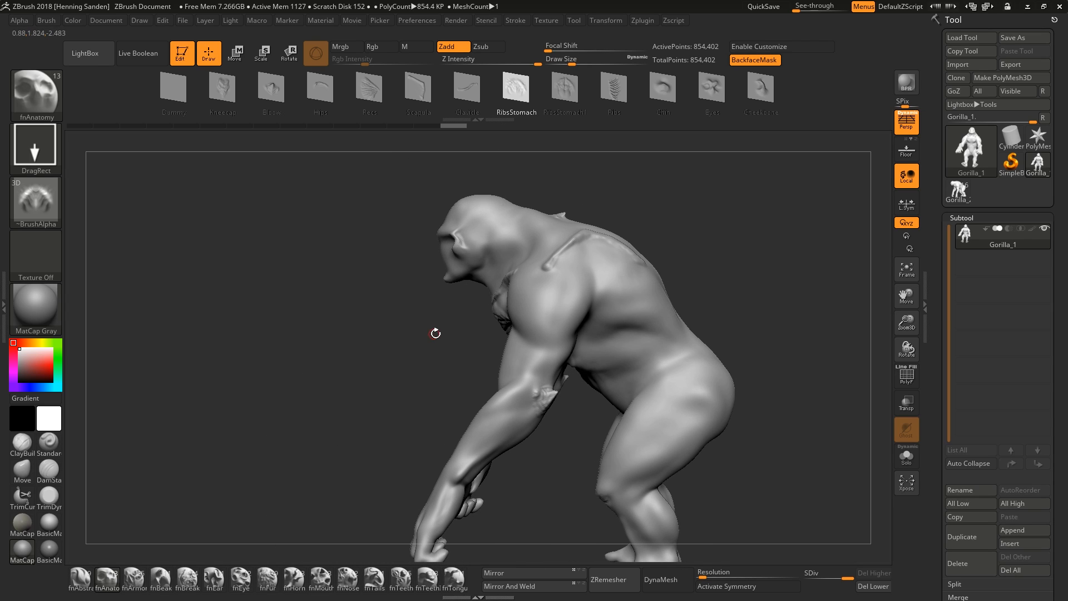
Step: Activate the fnEar brush and try stamping the Goblin ear on the head, undoing the first stamp and restamping with symmetry on
left_click(219, 578)
left_click(347, 96)
right_click_drag(462, 220, 496, 262)
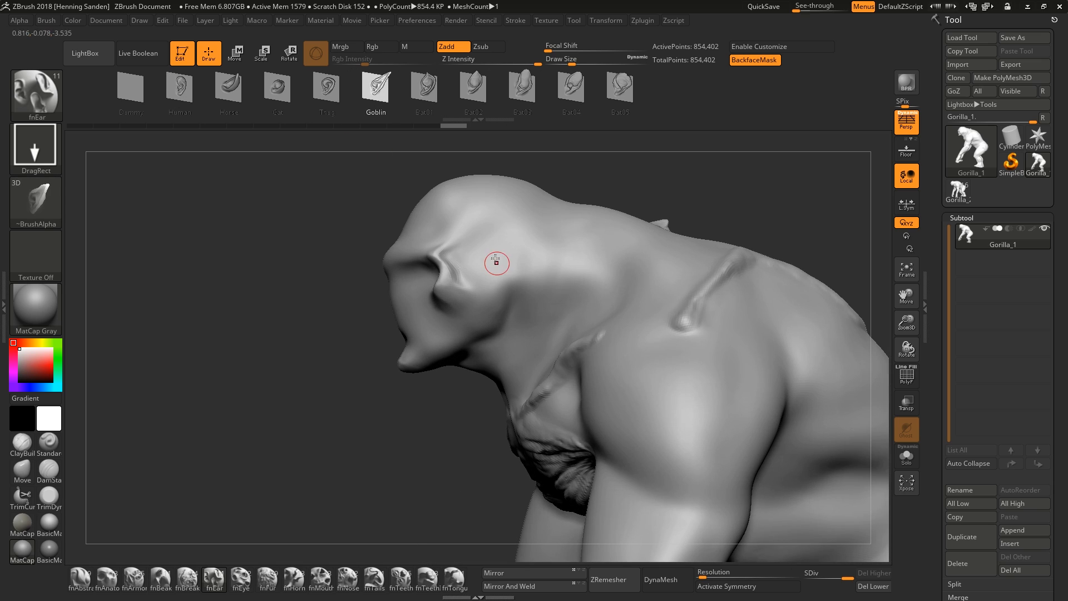
left_click_drag(495, 210, 489, 127)
right_click_drag(506, 243, 535, 263)
key("ctrl+z")
right_click_drag(417, 231, 461, 237)
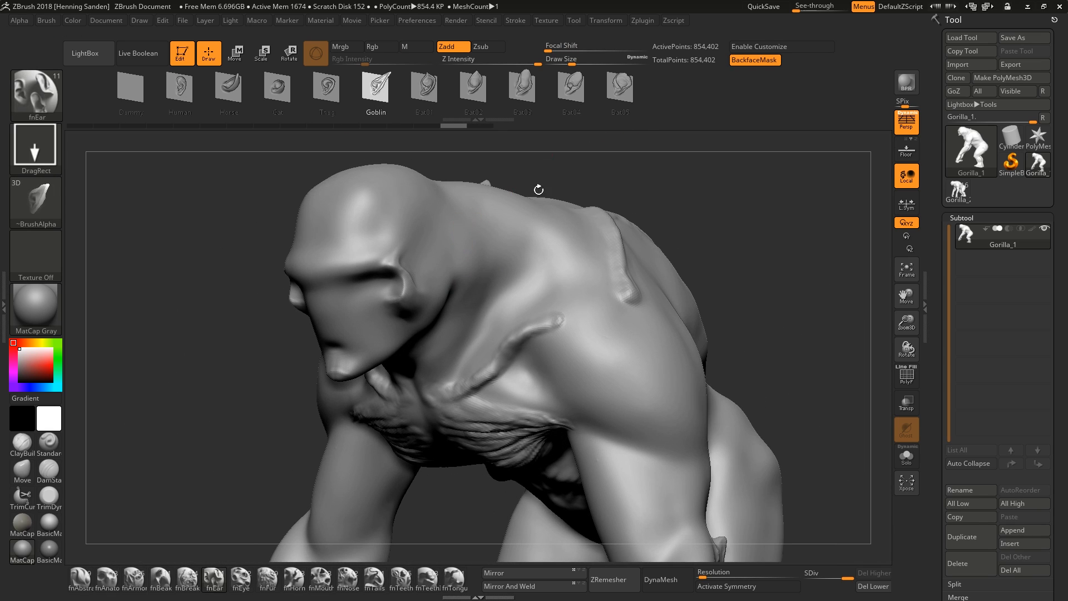
left_click_drag(405, 194, 374, 145)
mouse_move(417, 244)
right_mouse_down()
mouse_move(476, 272)
mouse_move(483, 287)
mouse_move(398, 467)
mouse_move(399, 458)
right_mouse_up()
Step: Undo the goblin ears and try stamping Bat01 ears symmetrically on the sides of the head, undoing those as well
left_click(427, 90)
right_click_drag(454, 212, 460, 166)
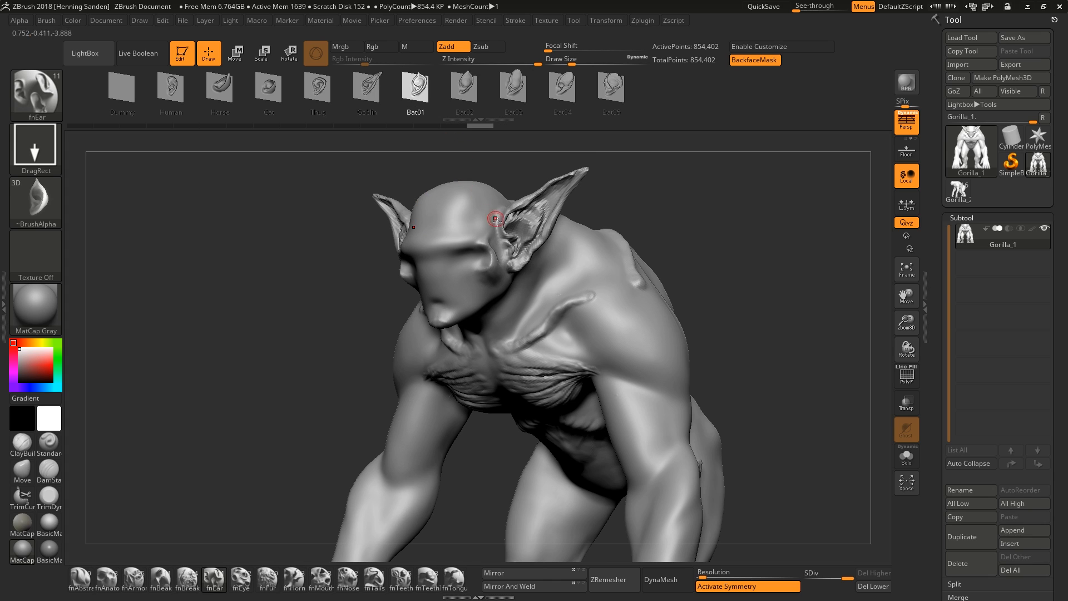
key("ctrl")
key("ctrl+z")
right_click_drag(512, 253, 453, 251)
left_click_drag(512, 239, 494, 154)
key("ctrl+z")
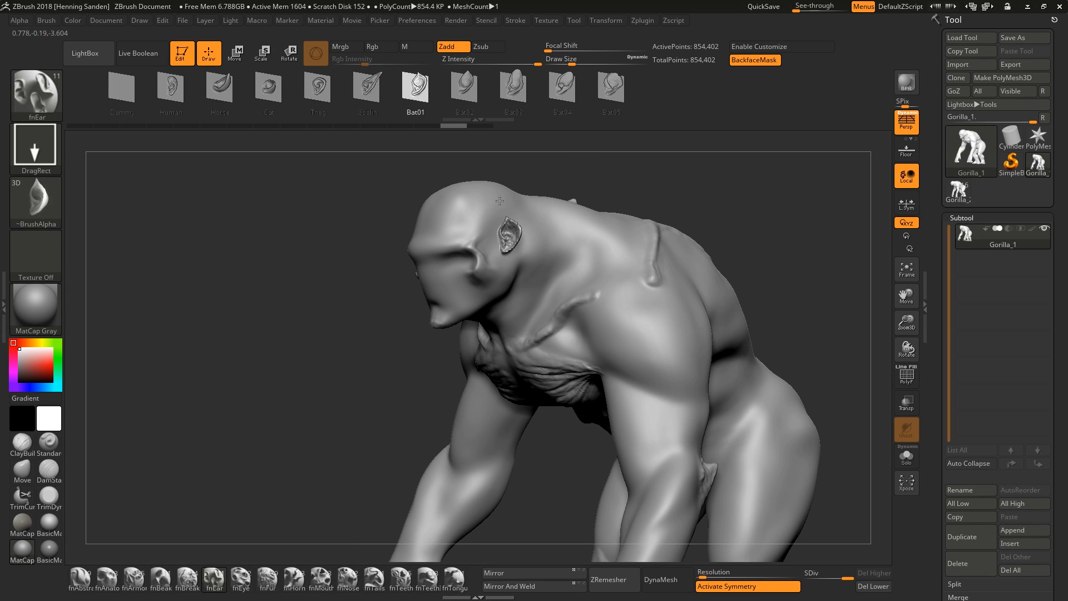
left_click_drag(500, 201, 477, 137)
right_click_drag(477, 137, 561, 134)
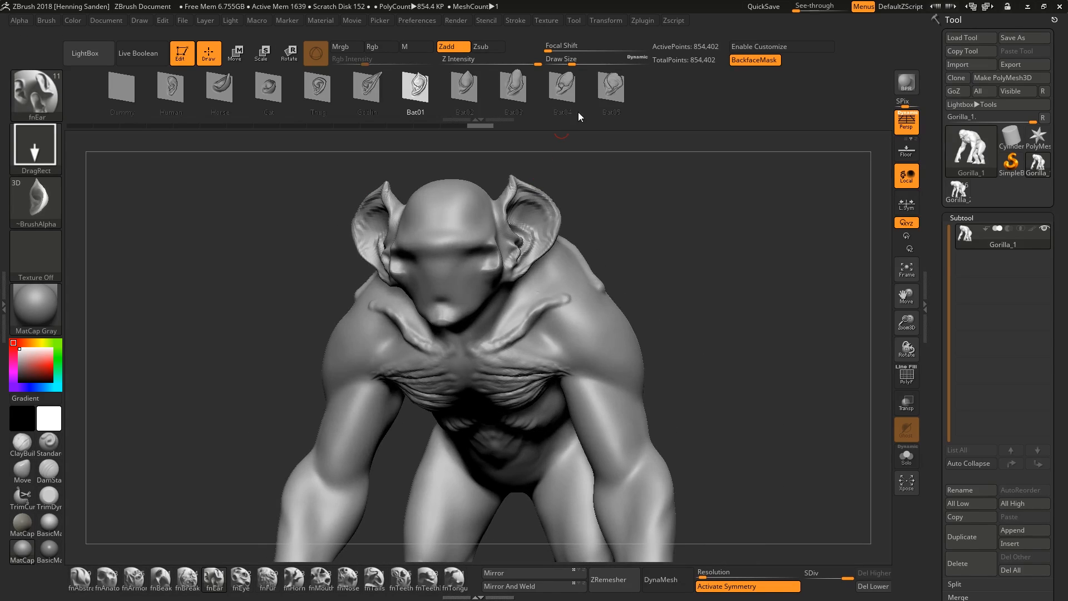
key("ctrl+z")
Step: Try stamping large Cat ears symmetrically on the sides of the gorilla's head
left_click(279, 96)
left_click_drag(279, 173, 166, 182)
left_click_drag(474, 239, 479, 198)
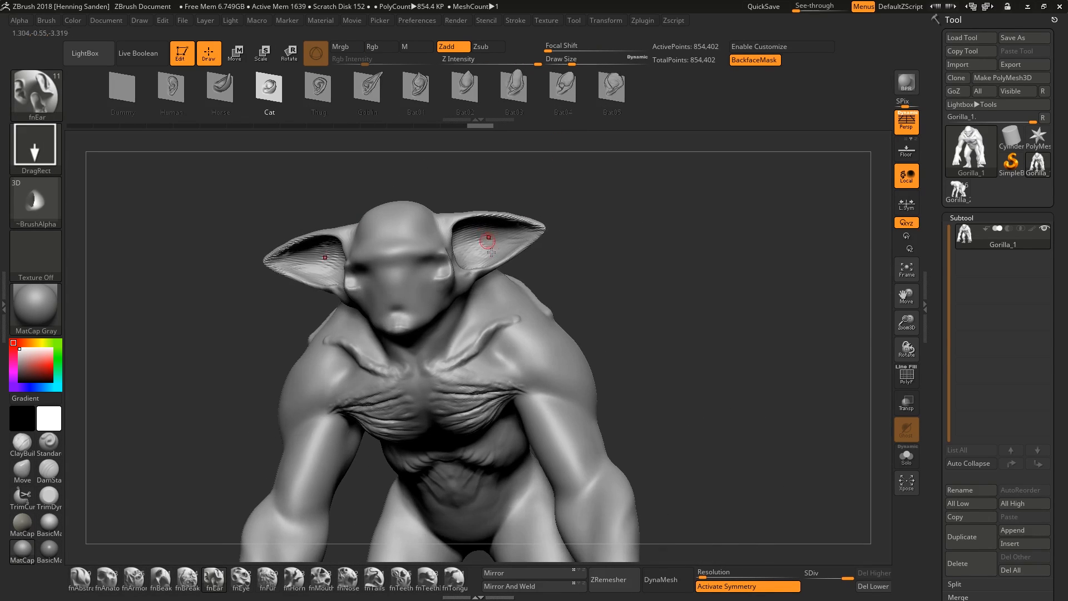
right_click_drag(506, 322, 508, 319, "shift")
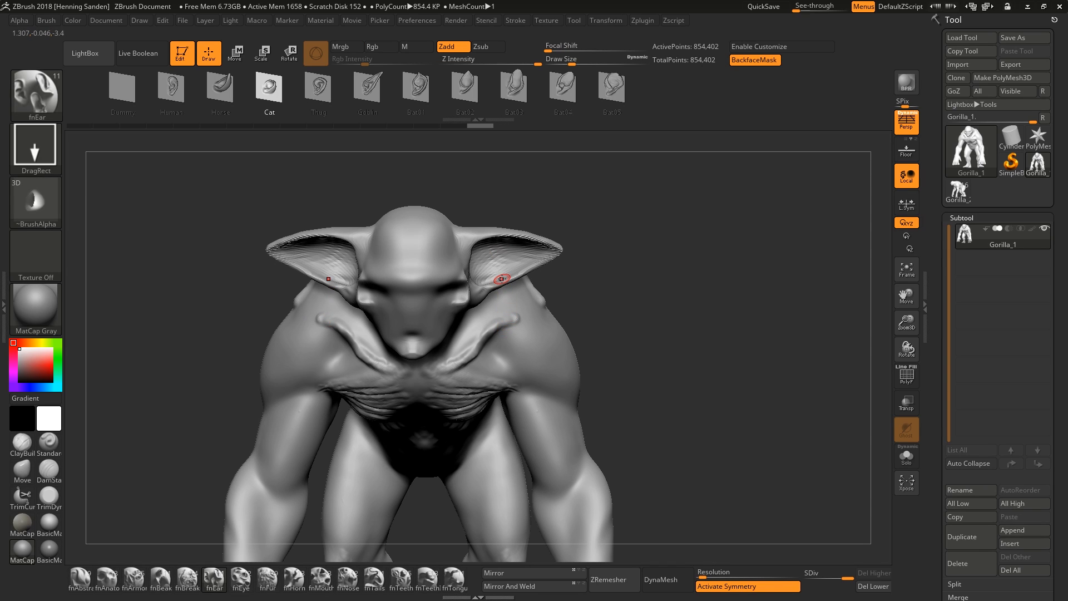
mouse_move(491, 275)
right_mouse_down()
mouse_move(395, 289)
mouse_move(501, 255)
mouse_move(596, 293)
mouse_move(551, 300)
mouse_move(544, 325)
mouse_move(428, 209)
right_mouse_up()
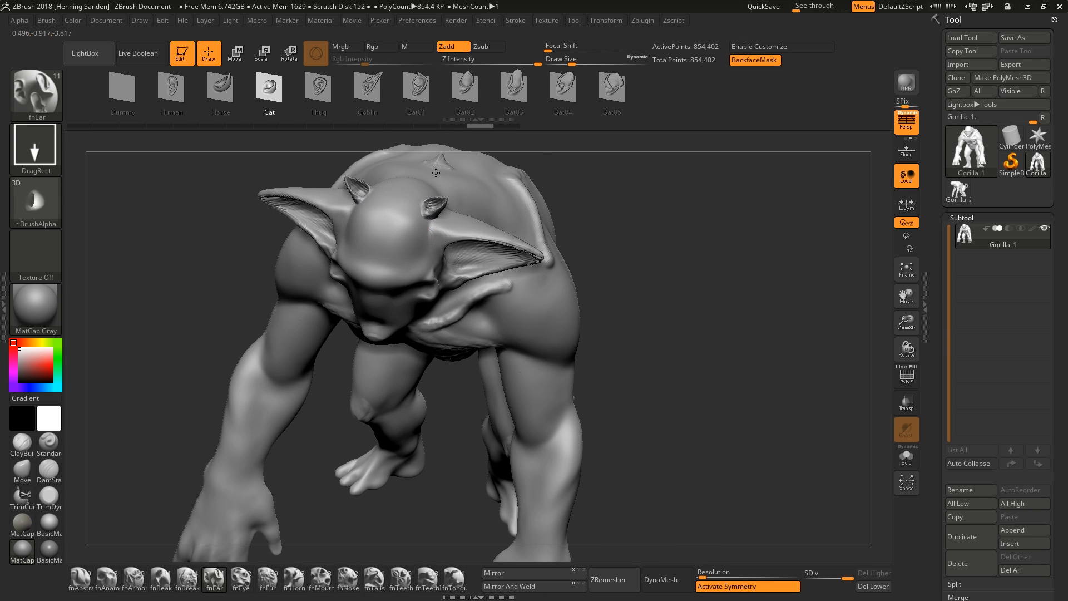
Step: Try adding smaller Cat ear stamps on top of the head and below the large ears
left_click_drag(435, 172, 404, 162)
right_click_drag(446, 241, 497, 305)
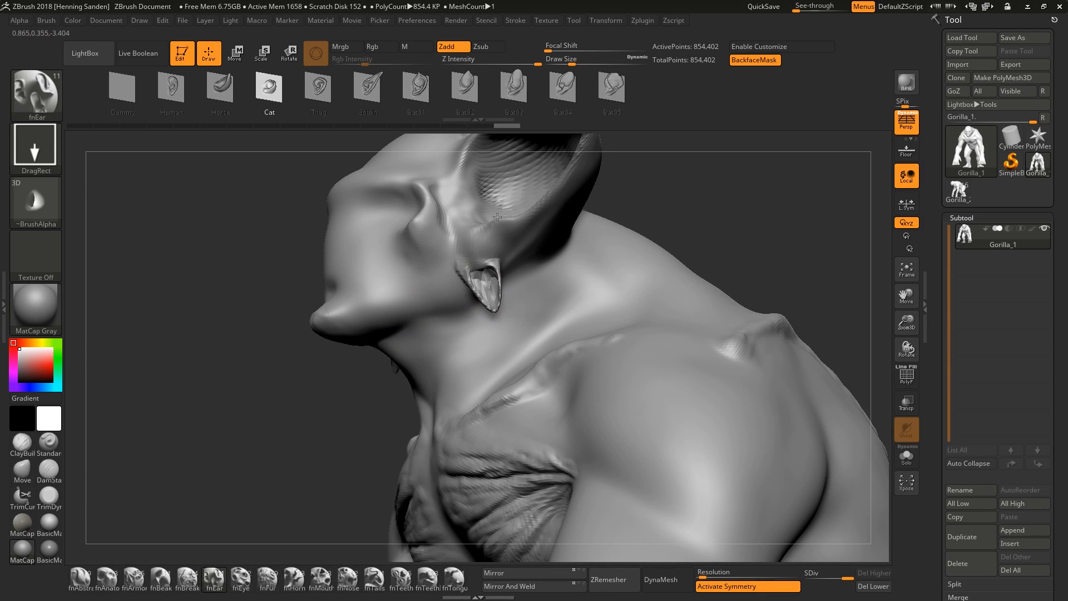
right_click_drag(515, 227, 491, 270)
left_click_drag(491, 270, 499, 209)
right_click_drag(488, 228, 336, 198)
Step: Undo the Cat ear stamps and try the Human ear shape on the sides of the head
left_click(175, 101)
right_click_drag(524, 221, 537, 355)
key("ctrl+z")
key("ctrl+z")
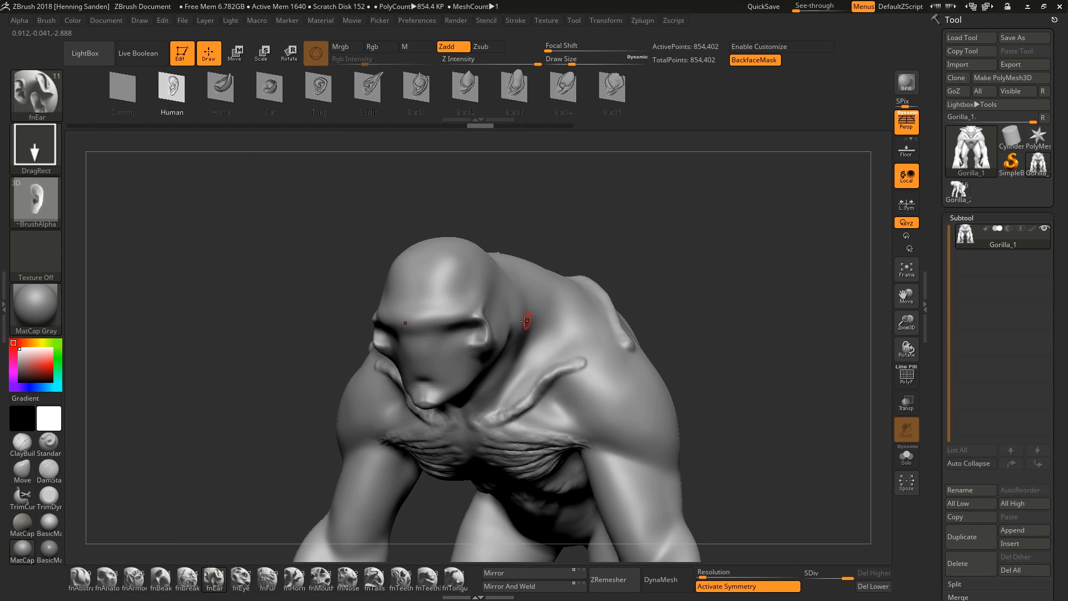
right_click_drag(527, 317, 492, 310)
key("ctrl+z")
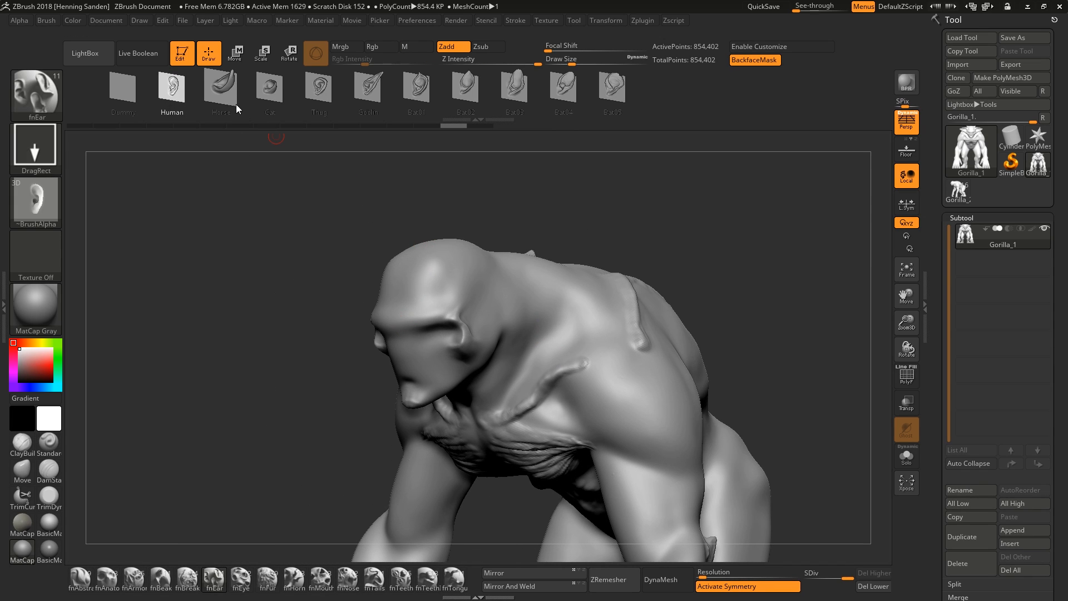
Step: Try stamping the fnEar Horse shape symmetrically on the sides of the gorilla's head
left_click(236, 104)
left_click_drag(440, 269, 433, 225)
mouse_move(439, 234)
right_mouse_down()
mouse_move(489, 317)
mouse_move(516, 324)
mouse_move(507, 336)
mouse_move(522, 269)
mouse_move(509, 313)
mouse_move(553, 243)
mouse_move(555, 286)
mouse_move(526, 303)
mouse_move(484, 296)
mouse_move(570, 310)
right_mouse_up()
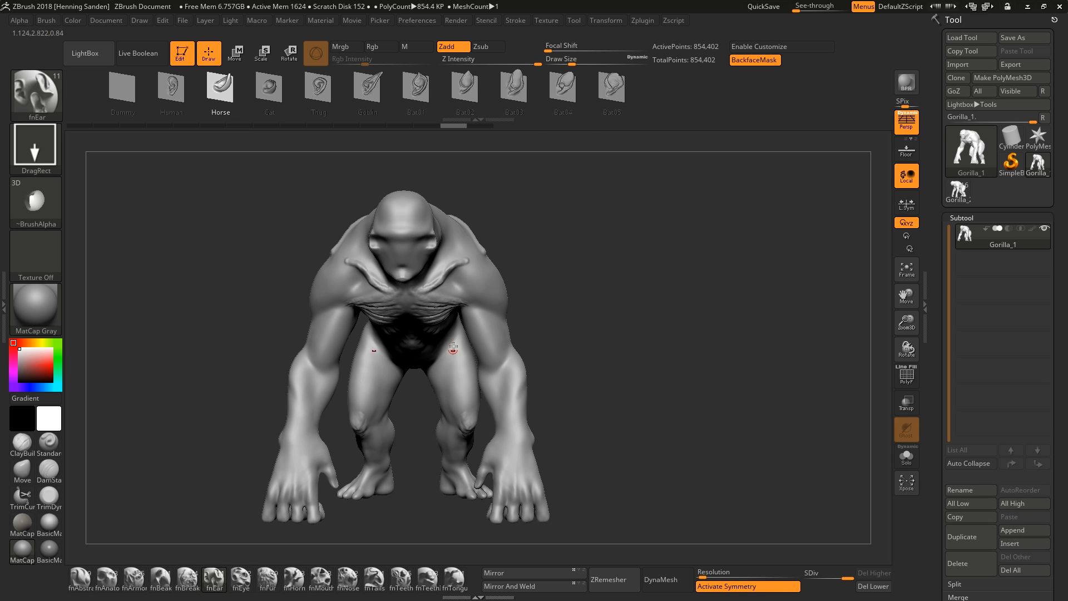
mouse_move(453, 348)
right_mouse_down()
mouse_move(423, 334)
mouse_move(446, 328)
right_mouse_up()
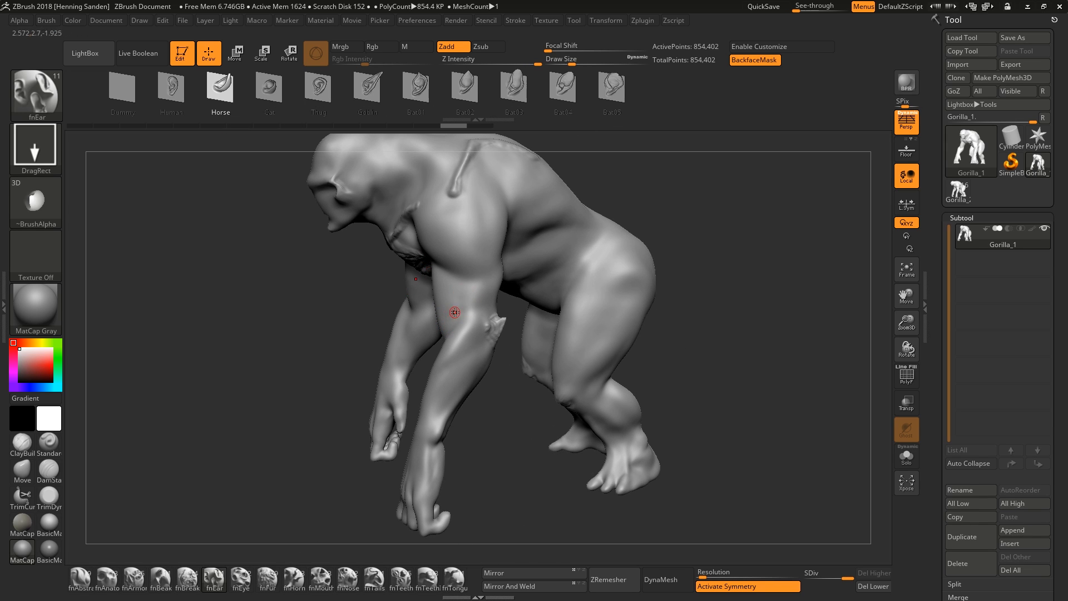
right_click_drag(456, 314, 298, 538)
Step: Activate the fnEye brush and try stamping HumanOld eyes symmetrically in the gorilla's eye sockets
mouse_move(243, 584)
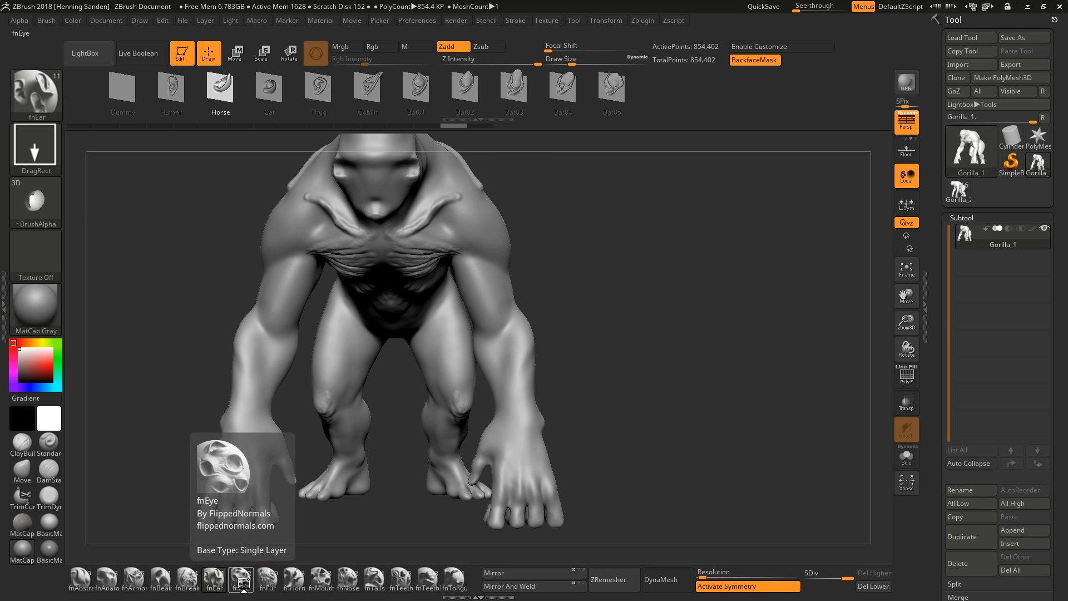
left_click(357, 88)
mouse_move(410, 192)
right_mouse_down()
mouse_move(373, 151)
mouse_move(382, 262)
mouse_move(441, 261)
right_mouse_up()
left_click(259, 89)
left_click_drag(415, 269, 469, 282)
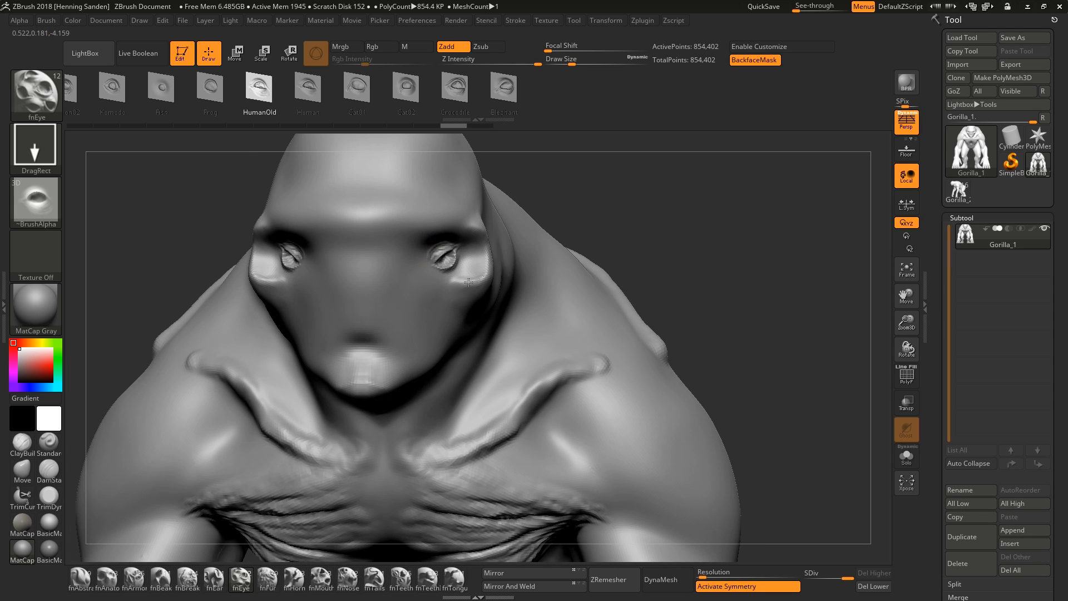
left_click_drag(400, 247, 432, 192)
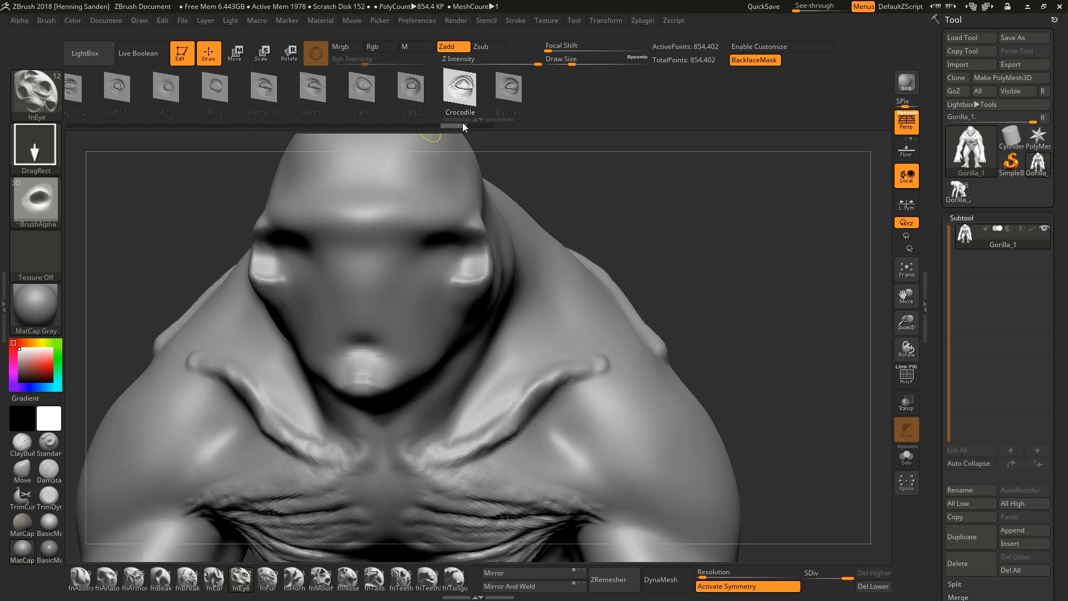
Step: Try Crocodile eyes in the sockets, undo them, and stamp the Elephant eye shape symmetrically instead
left_click_drag(447, 255, 458, 203)
key("ctrl+z")
left_click(499, 107)
right_click_drag(472, 334, 461, 346)
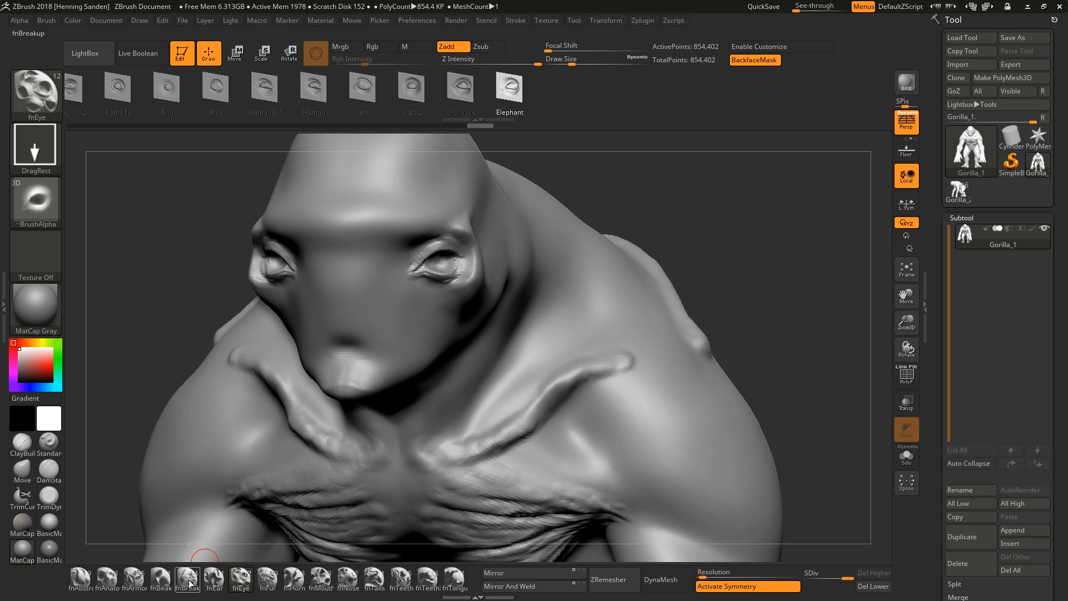
Step: Stamp fnEye Fish eyes of varying sizes symmetrically along the sides of the gorilla's head and on the shoulders
left_click(167, 87)
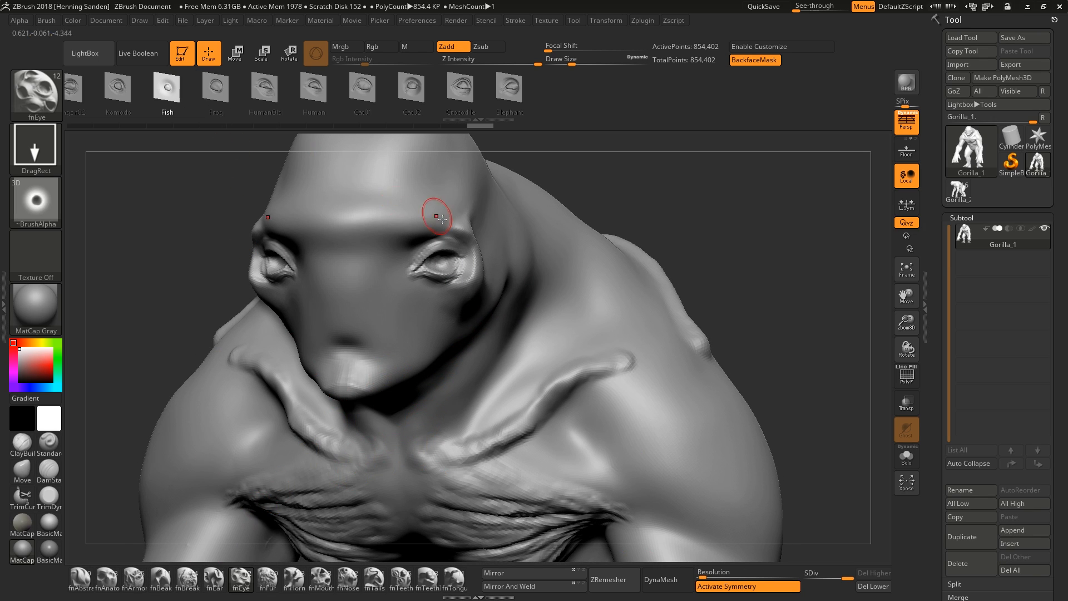
right_click_drag(429, 210, 446, 262)
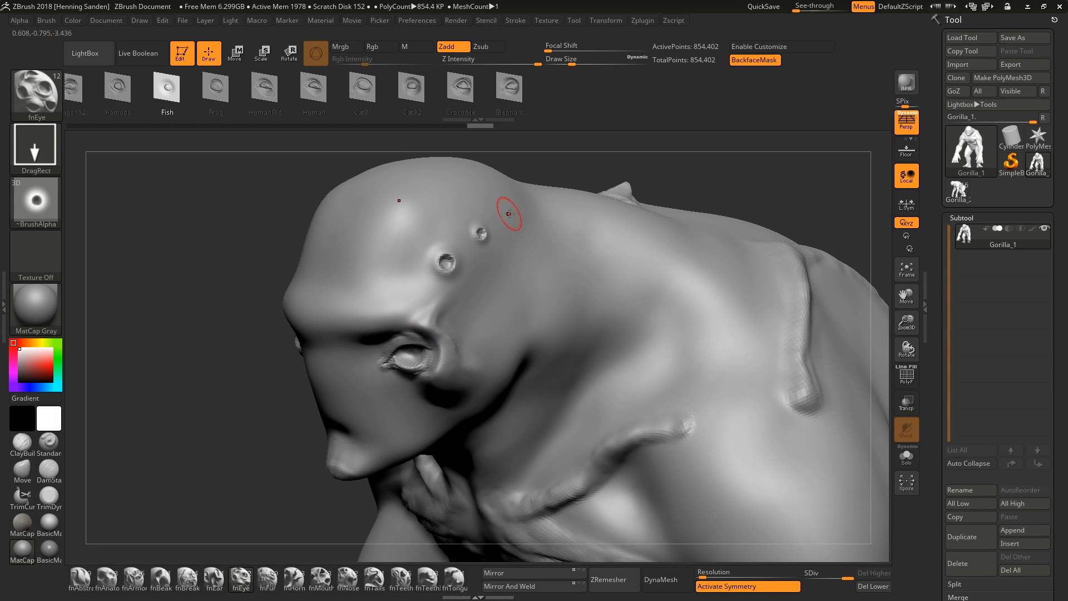
key("ctrl+z")
key("ctrl+z")
left_click_drag(502, 324, 569, 260)
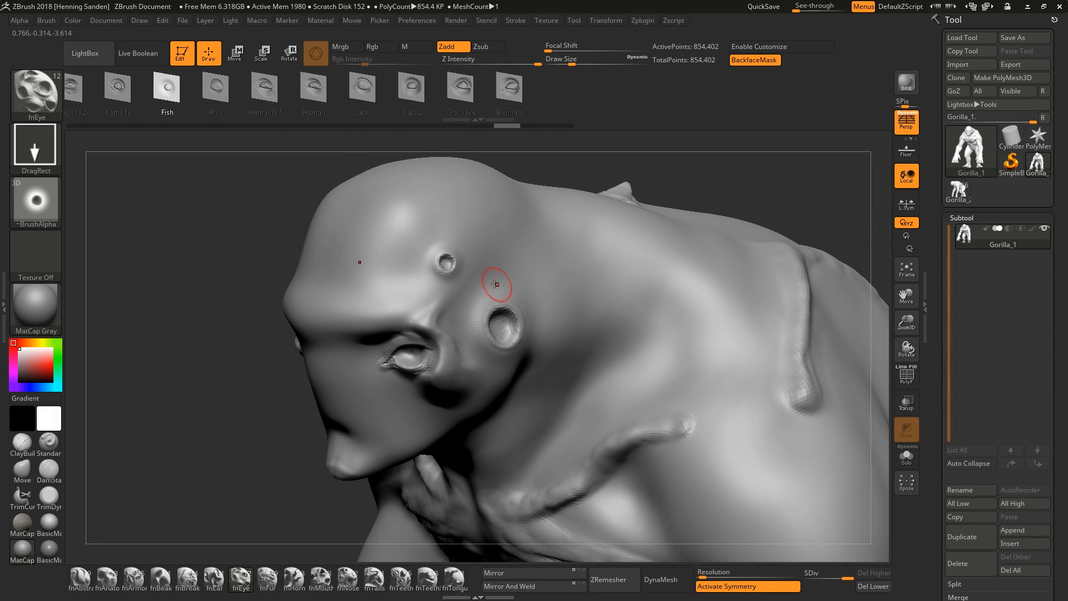
mouse_move(634, 313)
right_mouse_down("ctrl")
mouse_move(499, 187)
mouse_move(617, 332)
right_mouse_up("ctrl")
right_click_drag(634, 276, 422, 351)
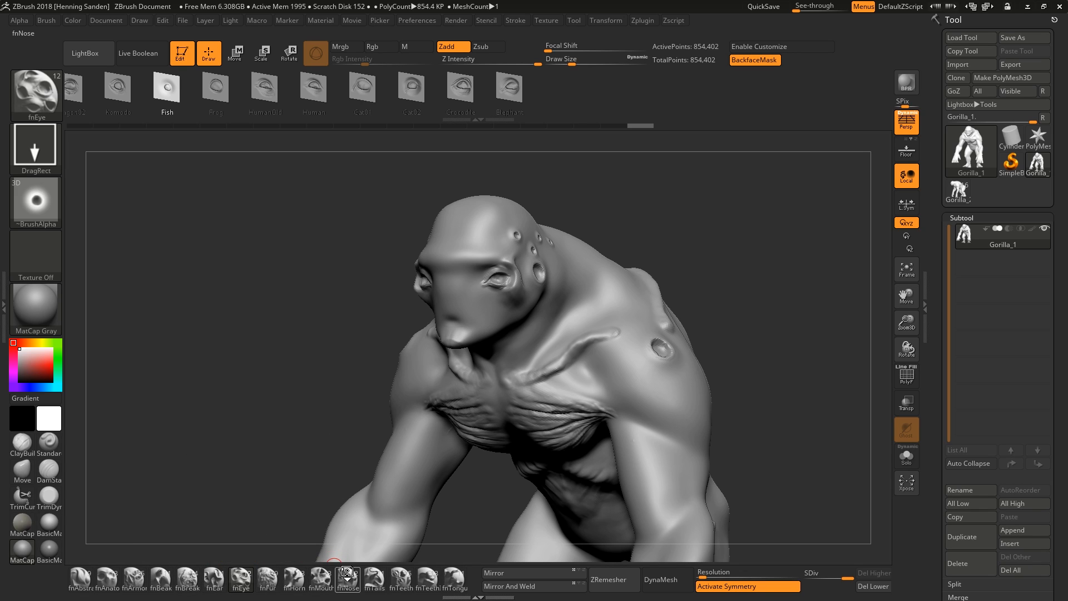
Step: Activate the fnNose brush and try stamping the Vampire nose shape on the middle of the face
right_click_drag(512, 289, 444, 191)
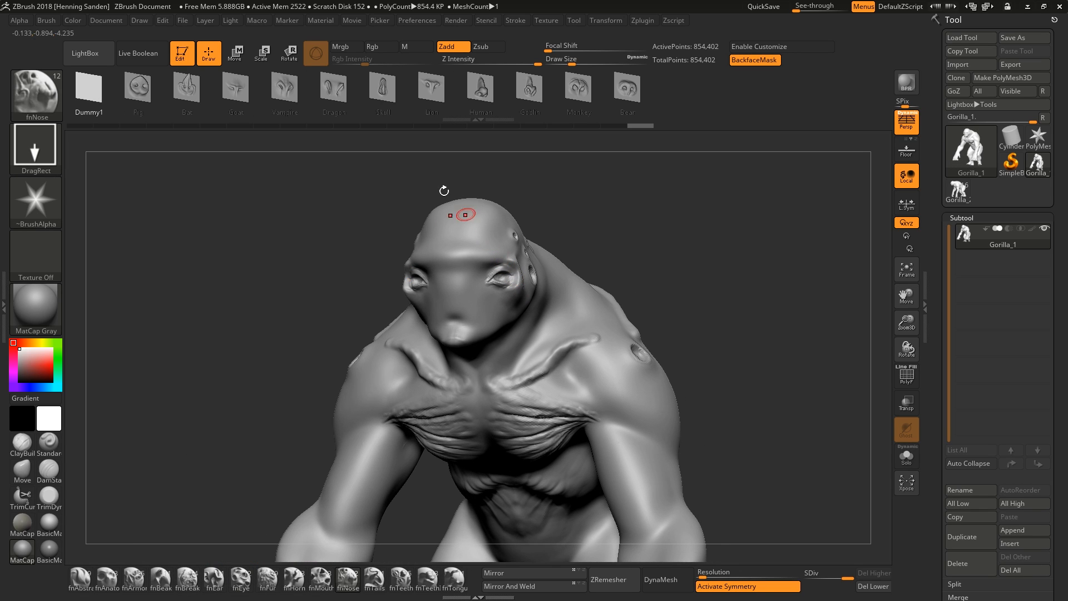
left_click(296, 98)
right_click_drag(356, 211, 442, 283, "shift")
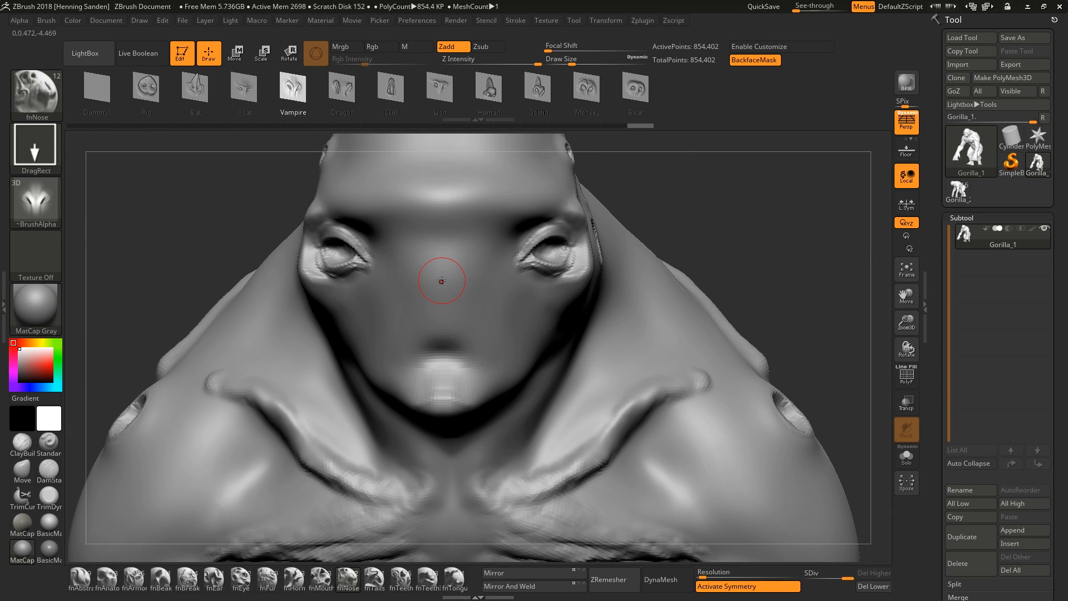
left_click_drag(441, 281, 442, 160)
right_click_drag(443, 167, 446, 239, "ctrl")
mouse_move(447, 240)
right_mouse_down()
mouse_move(398, 245)
mouse_move(459, 250)
mouse_move(468, 287)
mouse_move(458, 246)
right_mouse_up()
key("ctrl+z")
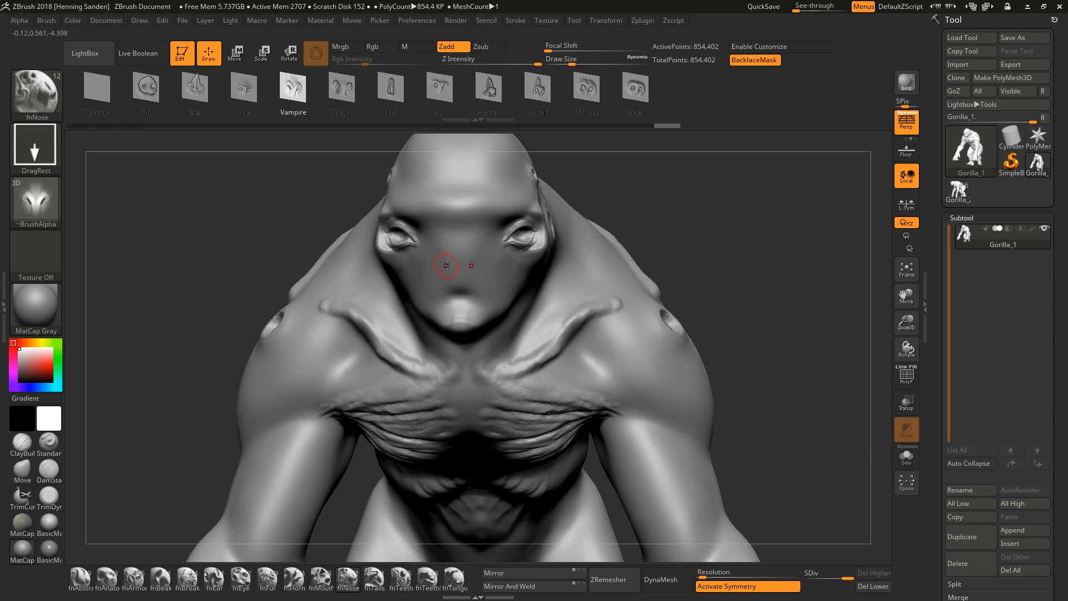
Step: Stamp Vampire nose shapes down the middle of the forehead and face, and try them symmetrically on the cheeks
right_click_drag(457, 262, 457, 258)
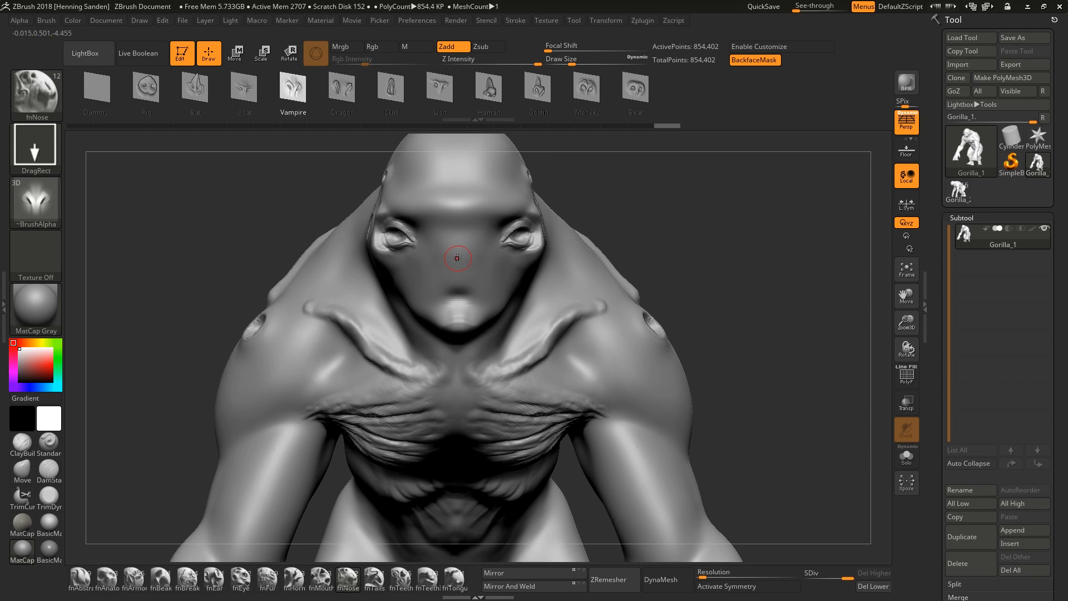
left_click_drag(456, 210, 460, 189)
right_click_drag(475, 239, 465, 288)
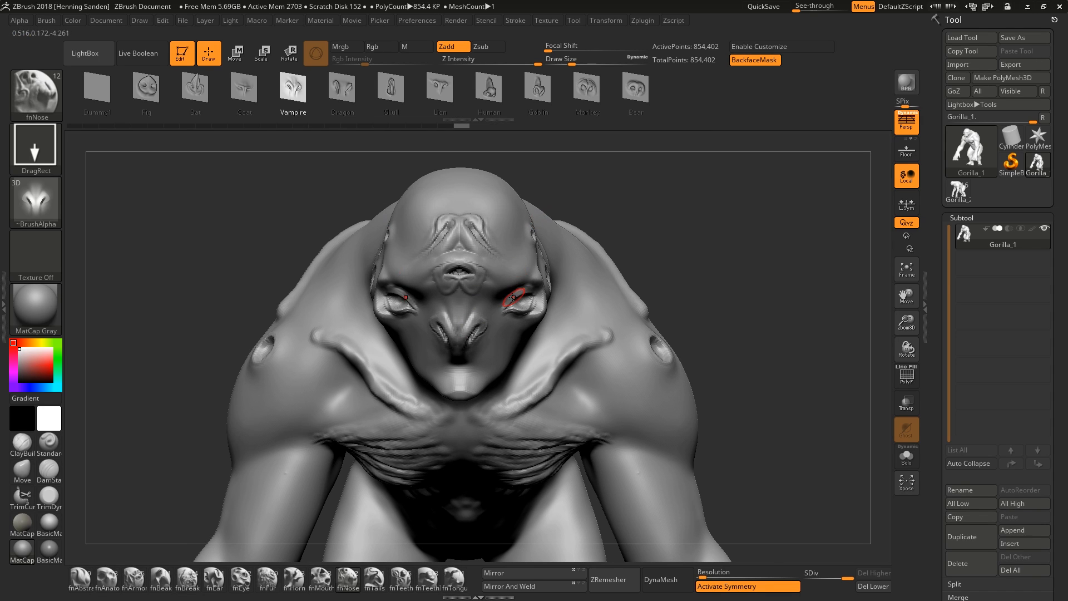
mouse_move(501, 279)
right_mouse_down()
mouse_move(479, 285)
mouse_move(514, 267)
mouse_move(505, 202)
right_mouse_up()
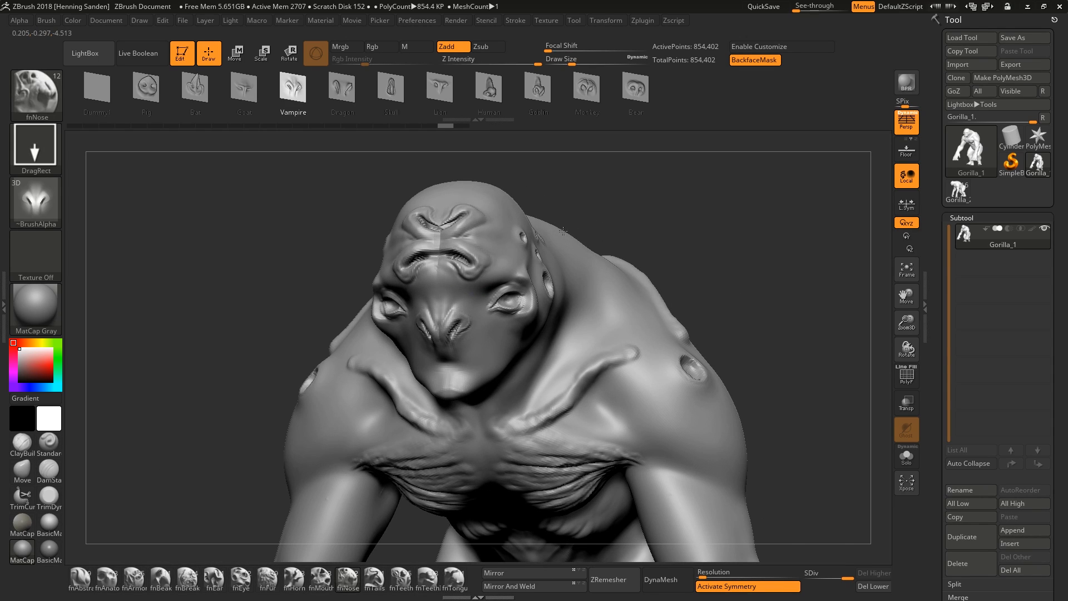
mouse_move(562, 231)
right_mouse_down()
mouse_move(507, 272)
mouse_move(484, 352)
mouse_move(494, 343)
right_mouse_up()
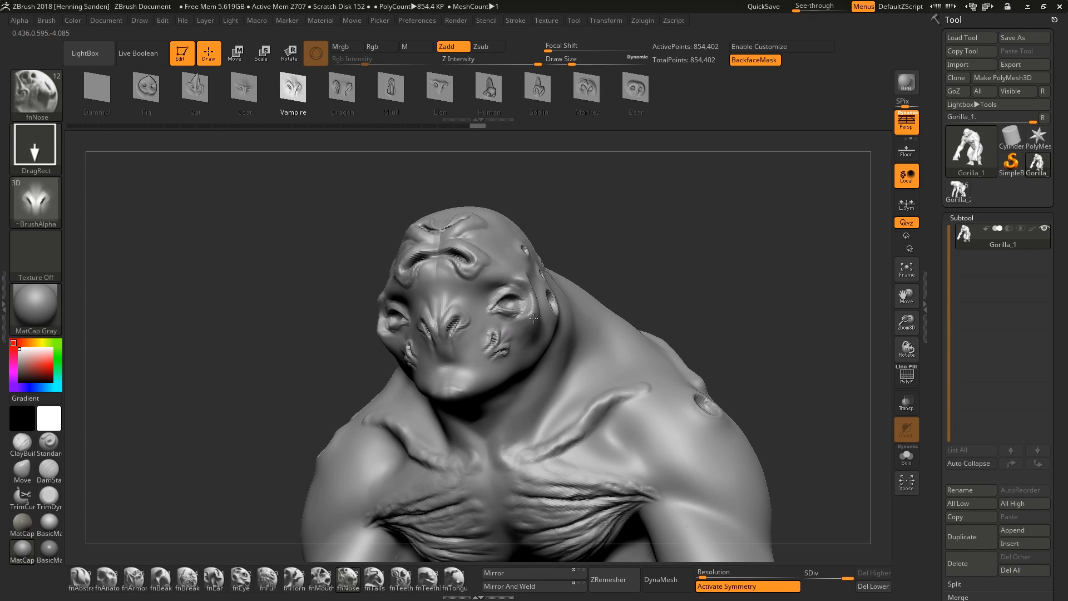
left_click_drag(534, 319, 534, 329)
right_click_drag(534, 333, 529, 359)
key("ctrl+z")
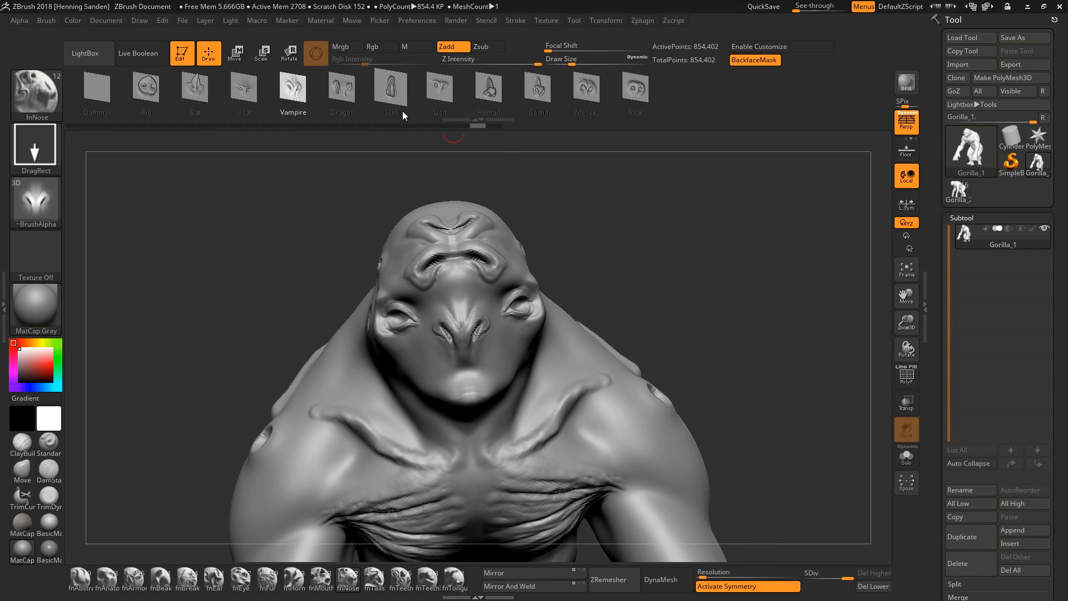
Step: Try stamping the Bat nose shape on the middle of the face with symmetry off
left_click(192, 91)
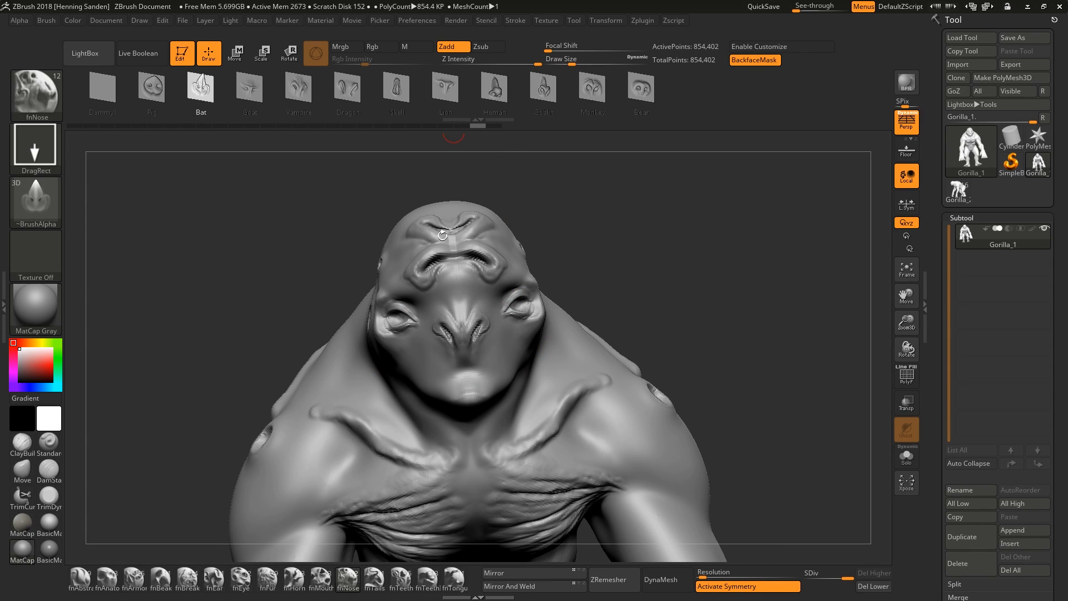
right_click_drag(456, 262, 468, 294)
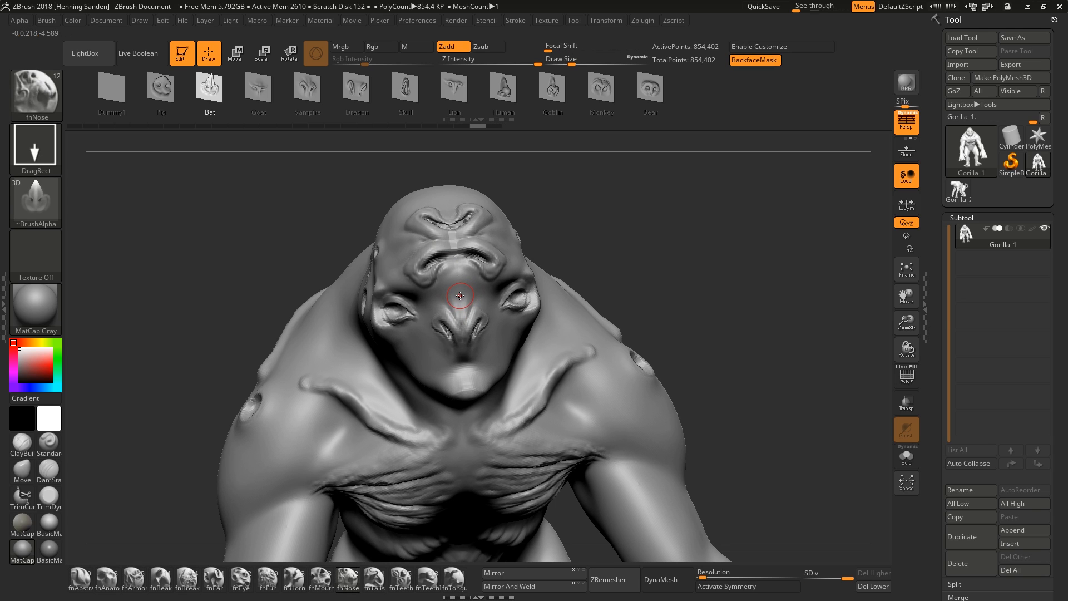
right_click_drag(492, 269, 501, 358)
key("ctrl+z")
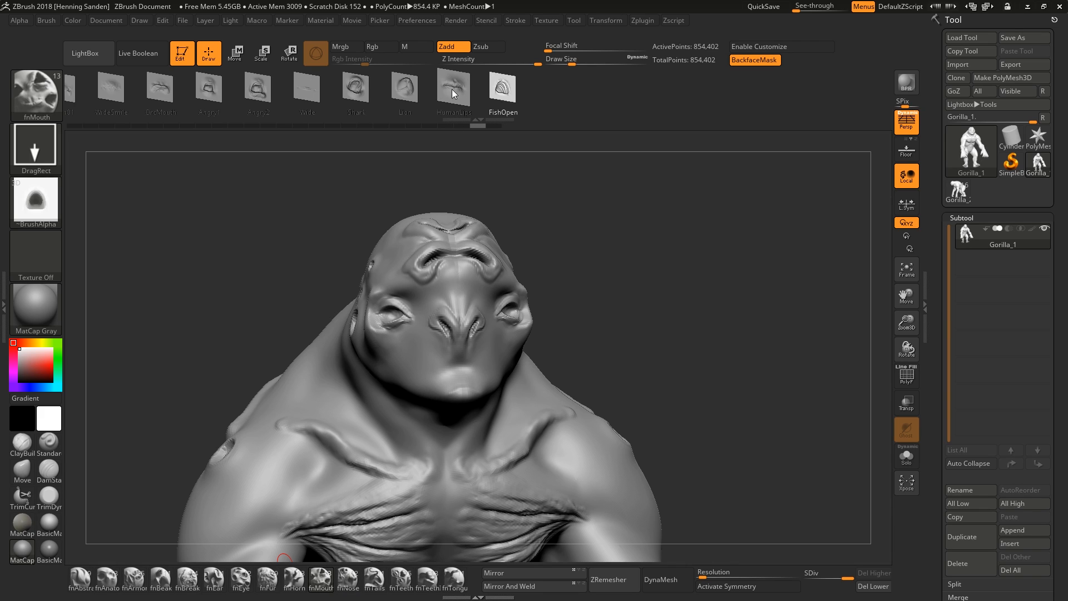
Step: Activate the fnMouth brush and try stamping the HumanLips shape below the nose at different sizes
left_click(452, 89)
right_click_drag(469, 389, 469, 351, "ctrl")
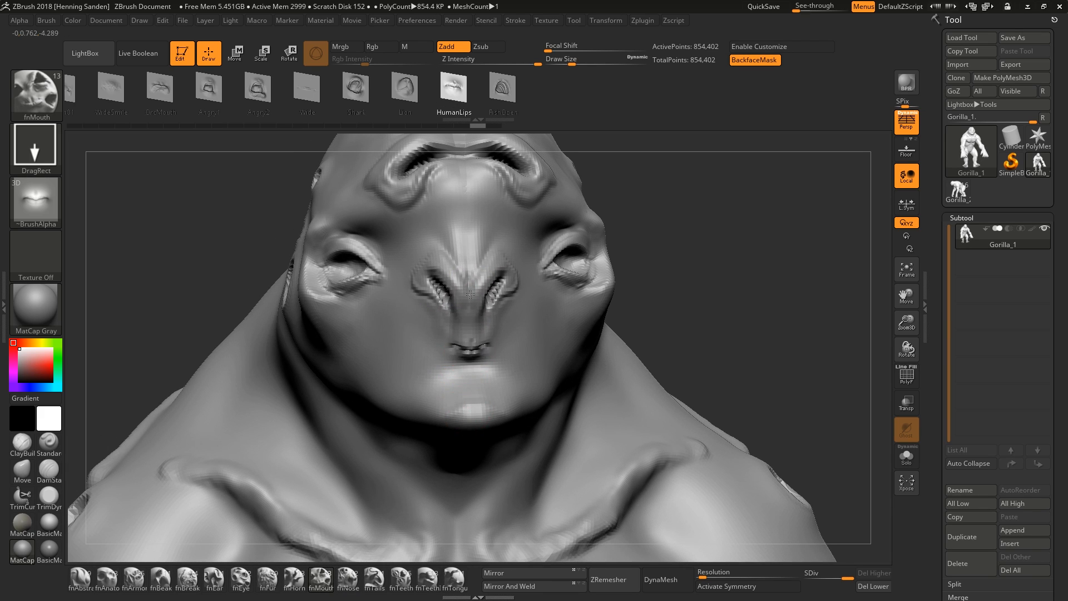
left_click_drag(470, 295, 470, 262)
key("ctrl+z")
right_click_drag(473, 264, 482, 331, "ctrl")
left_click_drag(477, 333, 473, 213)
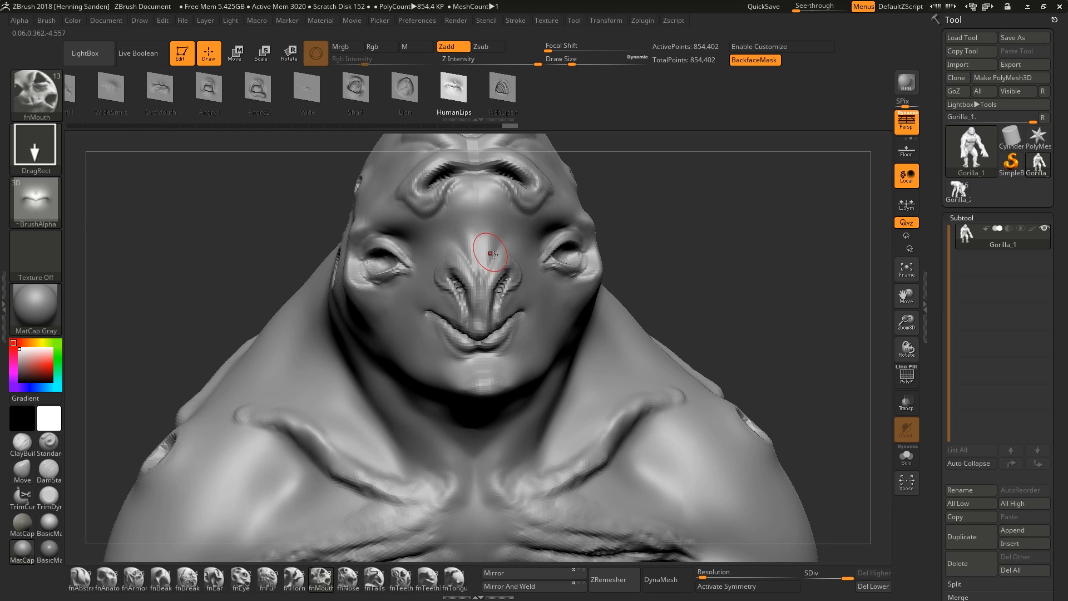
key("ctrl+z")
key("shift")
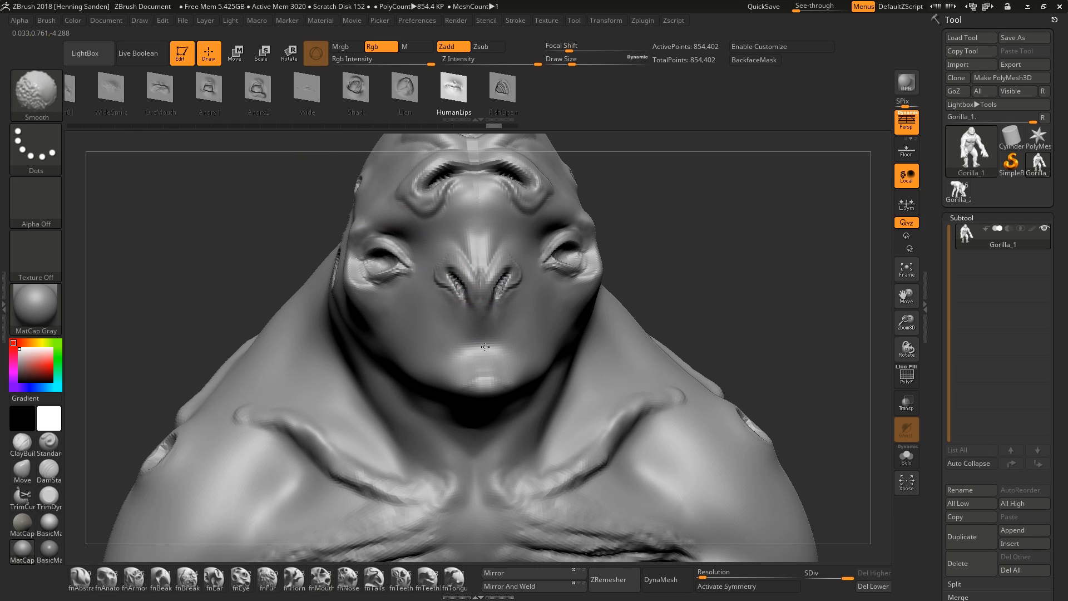
Step: Undo the remaining nose stamps and stamp the fnMouth Angry1 shape on the middle of the face
left_click(209, 88)
key("ctrl")
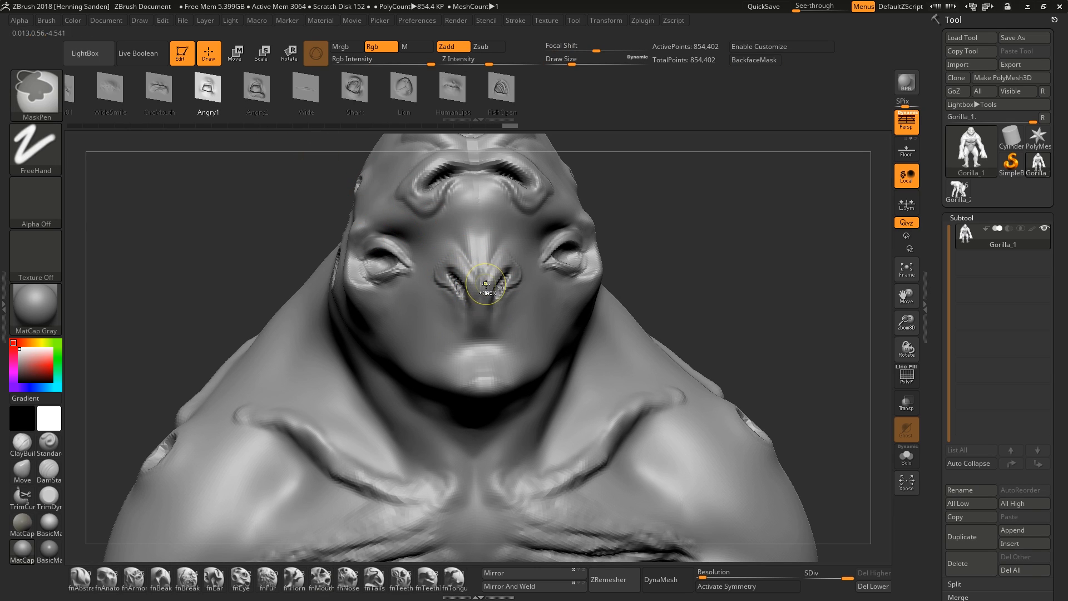
key("ctrl+z")
key("ctrl+z")
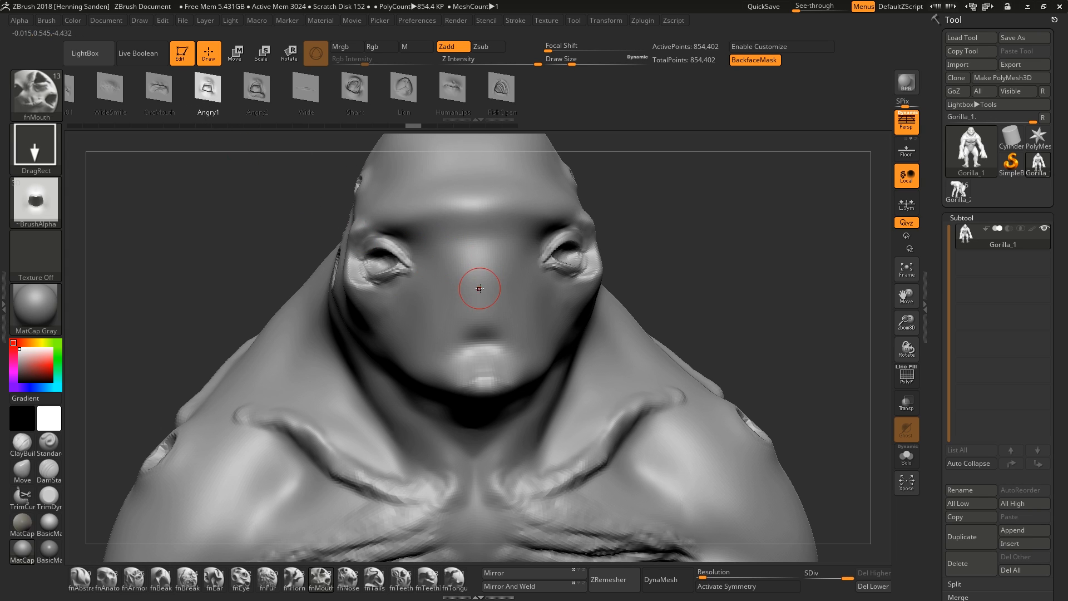
left_click_drag(477, 292, 563, 302)
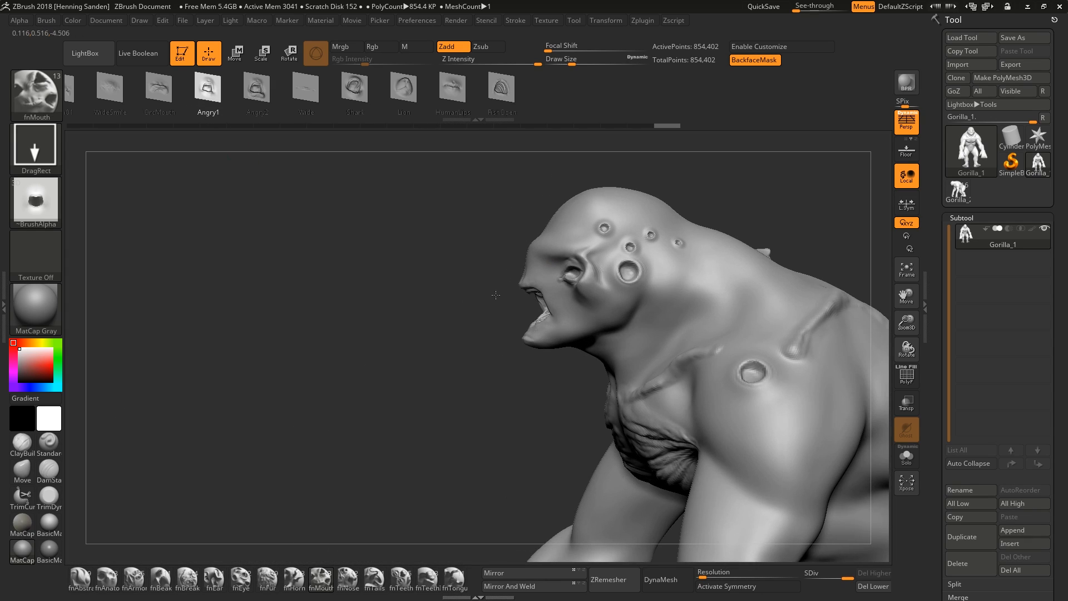
mouse_move(495, 295)
left_mouse_down()
mouse_move(594, 294)
mouse_move(441, 412)
left_mouse_up()
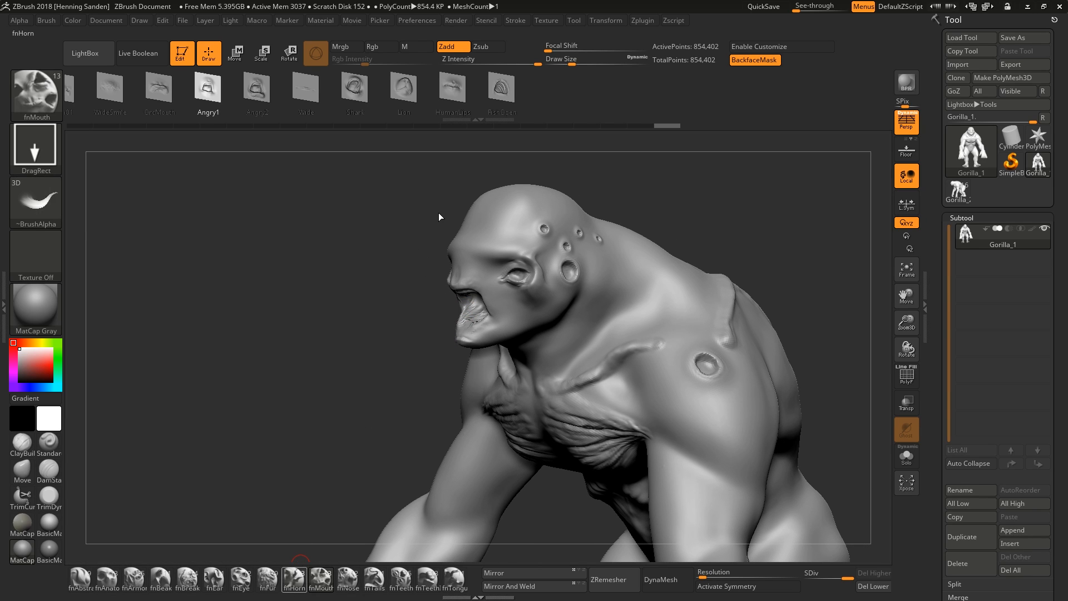
Step: Activate the fnHorn brush and stamp large PointyCurved horns on the sides of the head with symmetry on
mouse_move(439, 217)
left_mouse_down()
mouse_move(564, 290)
mouse_move(529, 130)
left_mouse_up()
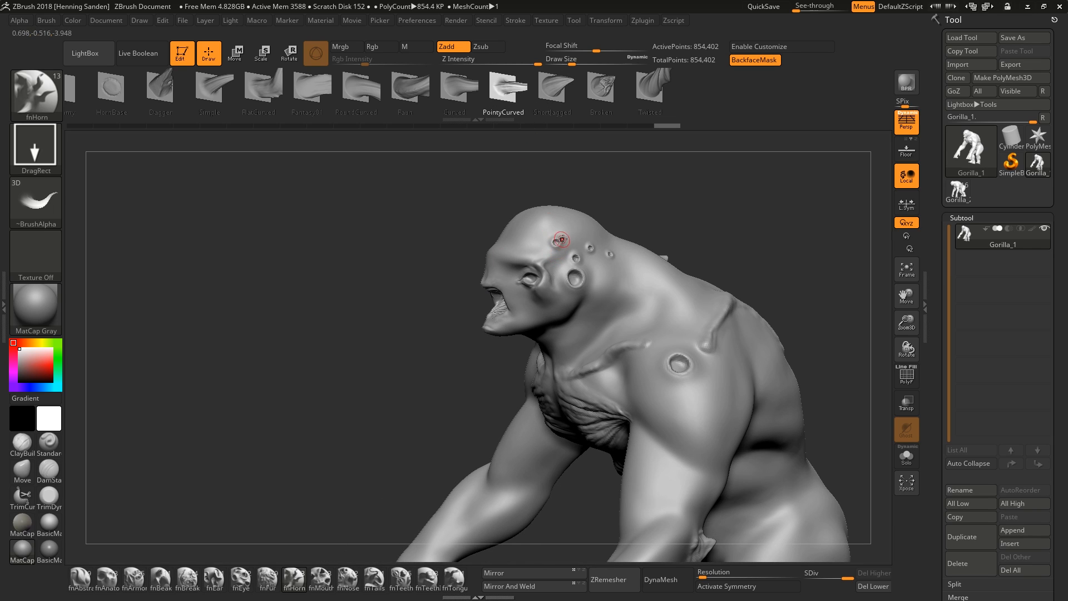
left_click_drag(562, 240, 586, 173)
key("ctrl+z")
left_click_drag(451, 231, 531, 245)
key("x")
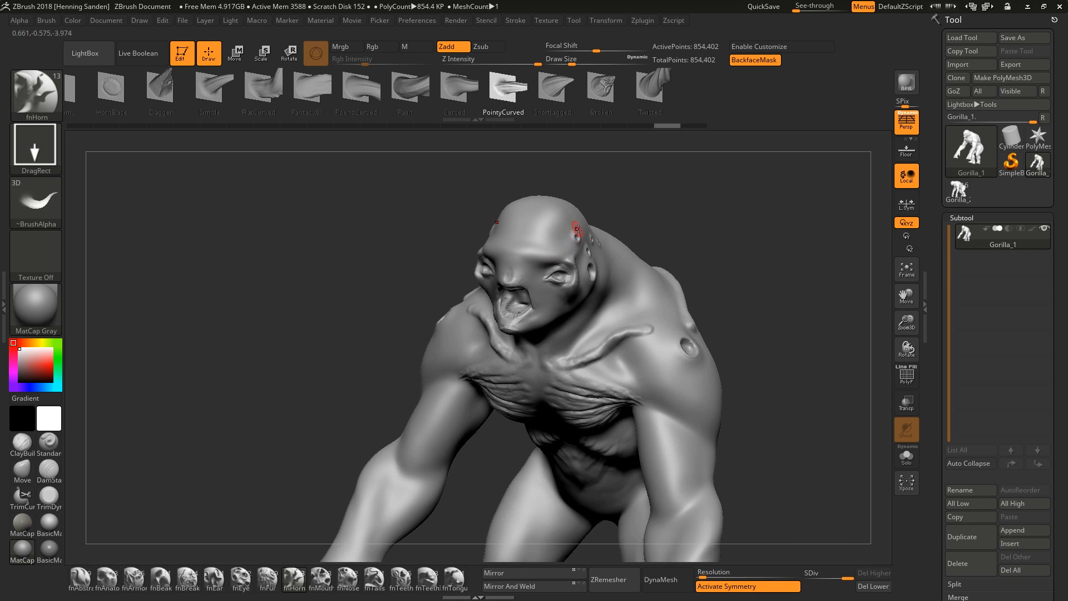
mouse_move(657, 217)
left_mouse_down()
mouse_move(569, 243)
mouse_move(716, 192)
mouse_move(728, 168)
left_mouse_up()
mouse_move(401, 245)
left_mouse_down()
mouse_move(601, 254)
mouse_move(579, 295)
mouse_move(632, 334)
mouse_move(552, 293)
left_mouse_up()
right_click_drag(553, 294, 491, 277, "ctrl")
mouse_move(541, 234)
left_mouse_down()
mouse_move(508, 250)
mouse_move(618, 167)
left_mouse_up()
Step: Stamp Broken horns symmetrically on the shoulders, upper back and elbows
left_click(601, 89)
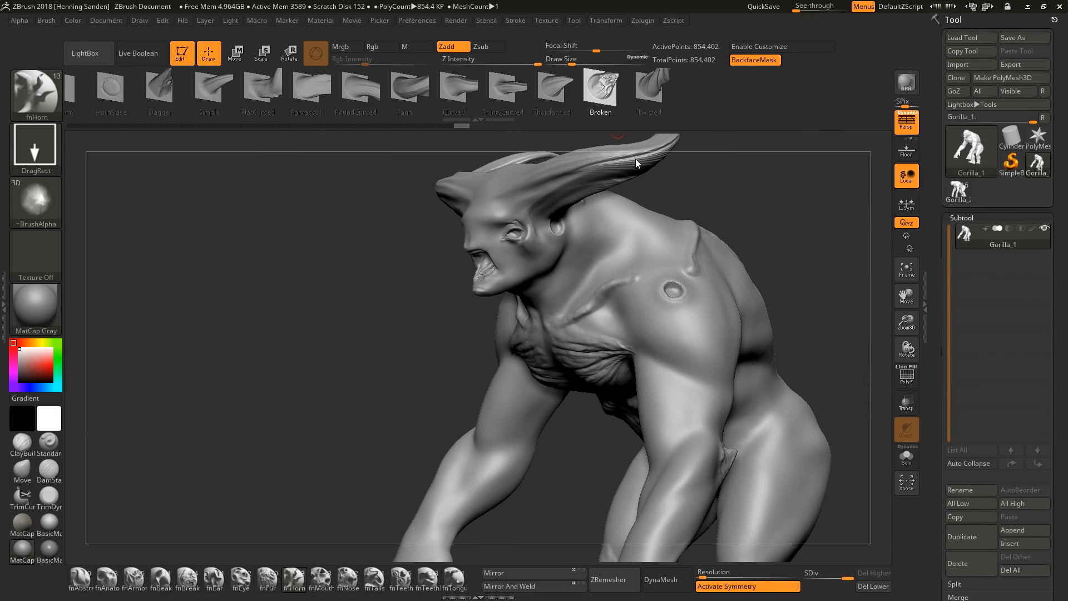
right_click_drag(672, 289, 644, 313, "alt")
left_click_drag(651, 315, 661, 279)
mouse_move(664, 302)
right_mouse_down()
mouse_move(693, 296)
mouse_move(685, 316)
mouse_move(618, 305)
right_mouse_up()
left_click_drag(763, 270, 769, 215)
right_click_drag(769, 214, 646, 272)
key("ctrl+z")
left_click_drag(644, 266, 677, 309)
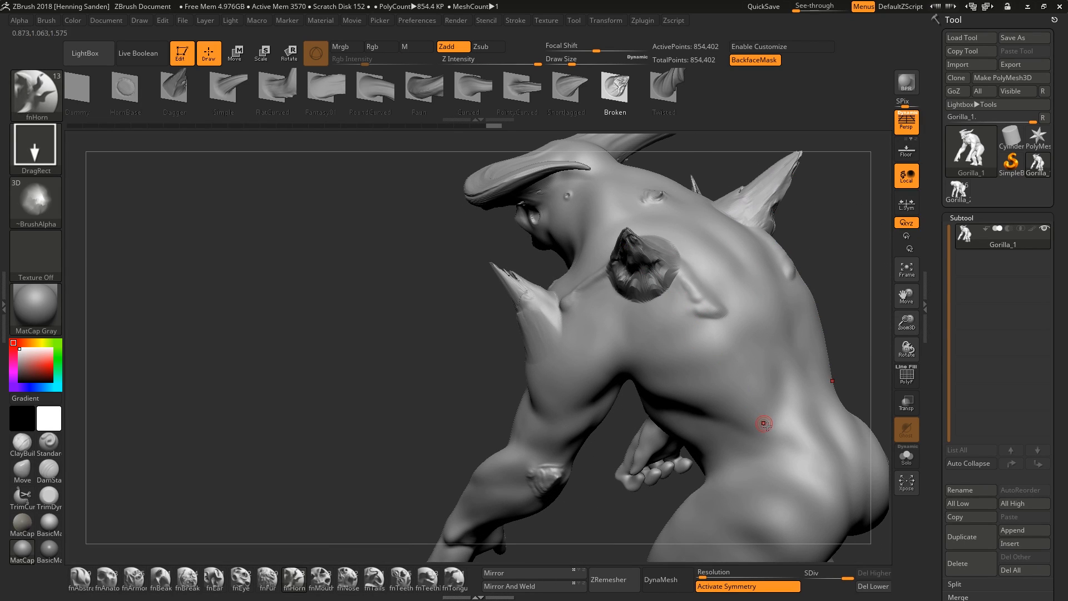
Step: Try stamping a cluster of Broken horns symmetrically on the lower back and undo them
left_click_drag(764, 424, 763, 353)
key("ctrl+z")
key("ctrl+z")
key("ctrl+z")
key("ctrl+z")
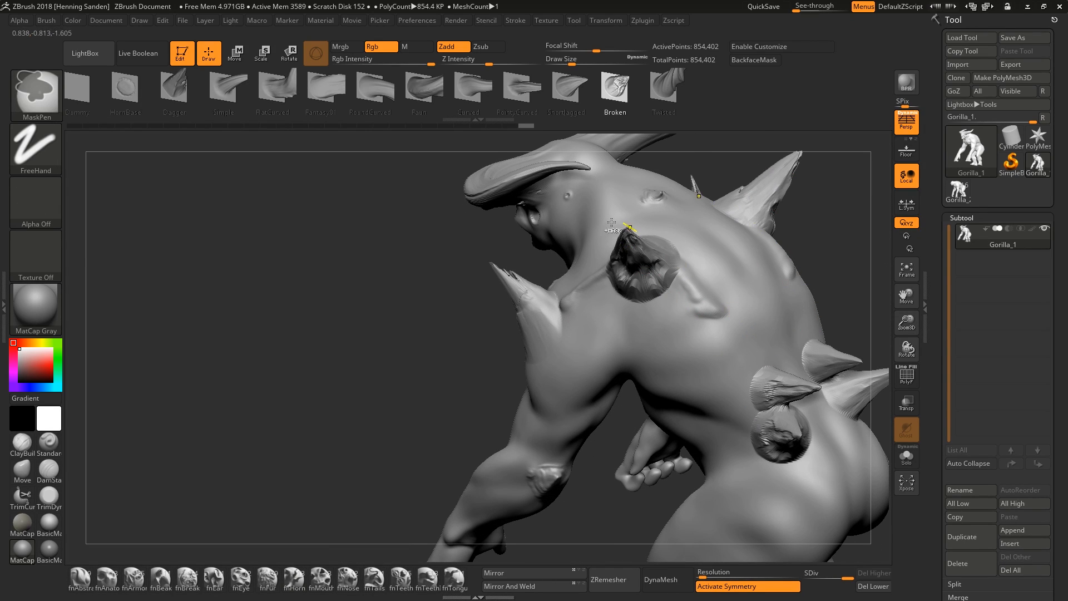
Step: Try stamping the FlatCurved horn shape symmetrically on the creature and undo it
left_click(281, 87)
right_click_drag(582, 262, 510, 239)
mouse_move(511, 245)
left_mouse_down()
mouse_move(532, 204)
mouse_move(514, 199)
mouse_move(473, 214)
mouse_move(462, 237)
left_mouse_up()
key("ctrl+z")
Step: Try spraying FlatCurved horns over the neck with the Color Spray stroke, undo them, and restore the DragRect stroke
left_click(58, 160)
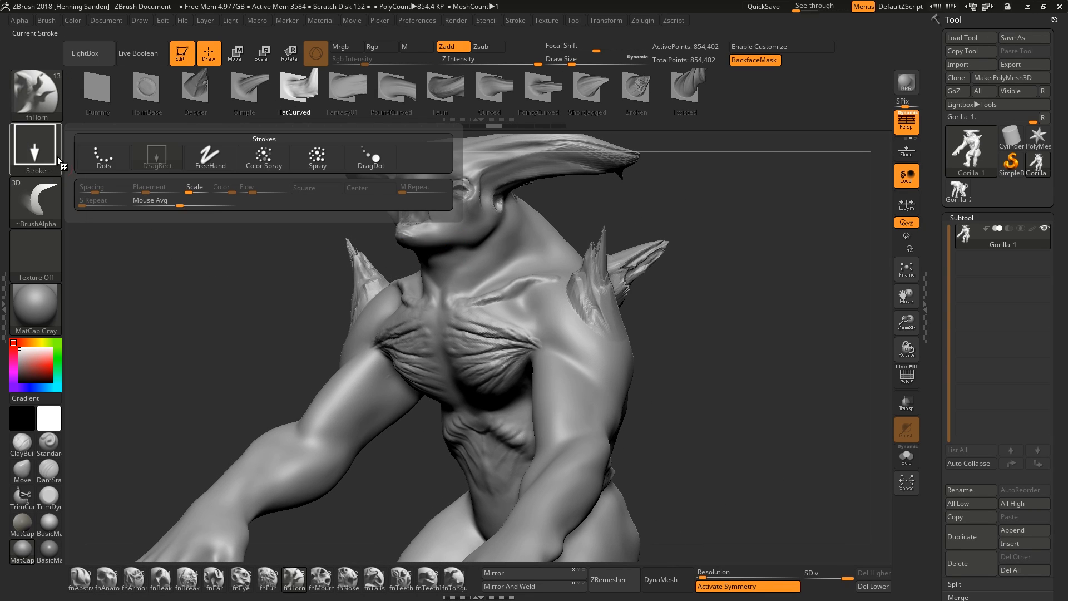
left_click(246, 165)
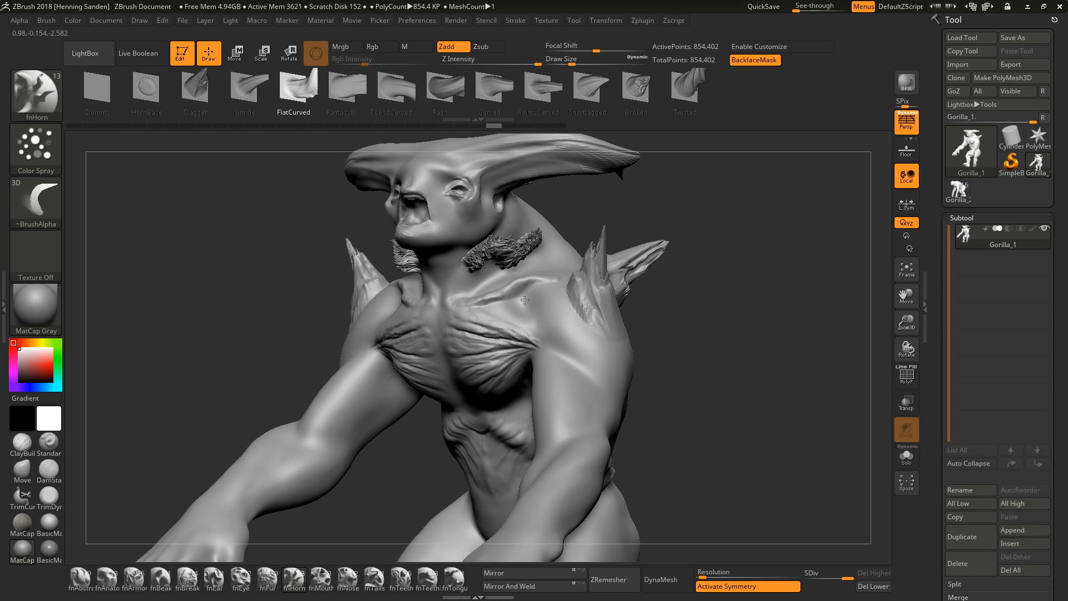
key("ctrl+z")
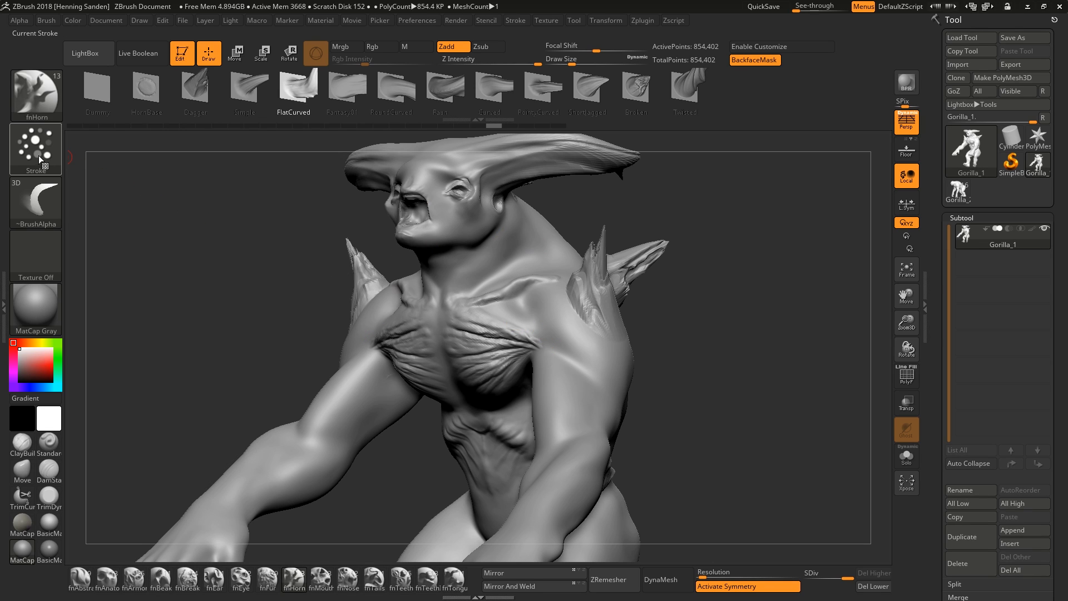
left_click(36, 146)
left_click(157, 156)
Step: Try stamping small FlatCurved horns symmetrically on top of the head between the large horns
left_click_drag(320, 217, 514, 254)
right_click_drag(514, 253, 517, 370)
left_click_drag(518, 272, 526, 325)
mouse_move(526, 326)
right_mouse_down()
mouse_move(537, 183)
mouse_move(565, 269)
mouse_move(499, 272)
right_mouse_up()
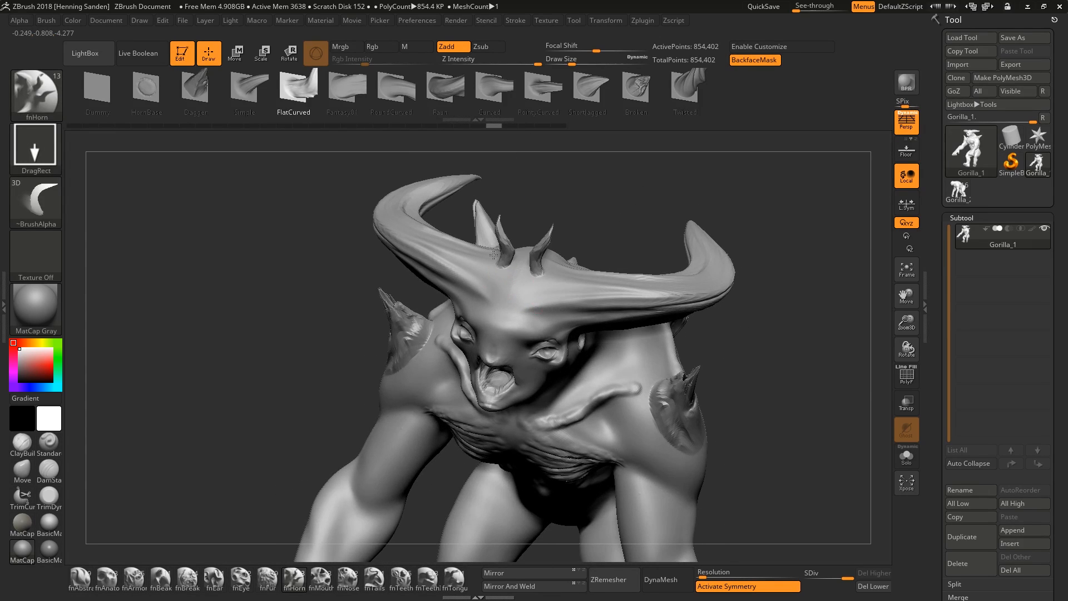
left_click_drag(493, 255, 486, 260)
right_click_drag(486, 260, 501, 237)
key("ctrl+z")
left_click_drag(505, 283, 482, 277)
right_click_drag(483, 290, 523, 295, "ctrl")
right_click_drag(544, 362, 539, 312, "alt")
key("ctrl+z")
Step: Try stamping FlatCurved spikes symmetrically on the elbows
right_click_drag(612, 318, 472, 339)
left_click_drag(628, 375, 619, 396)
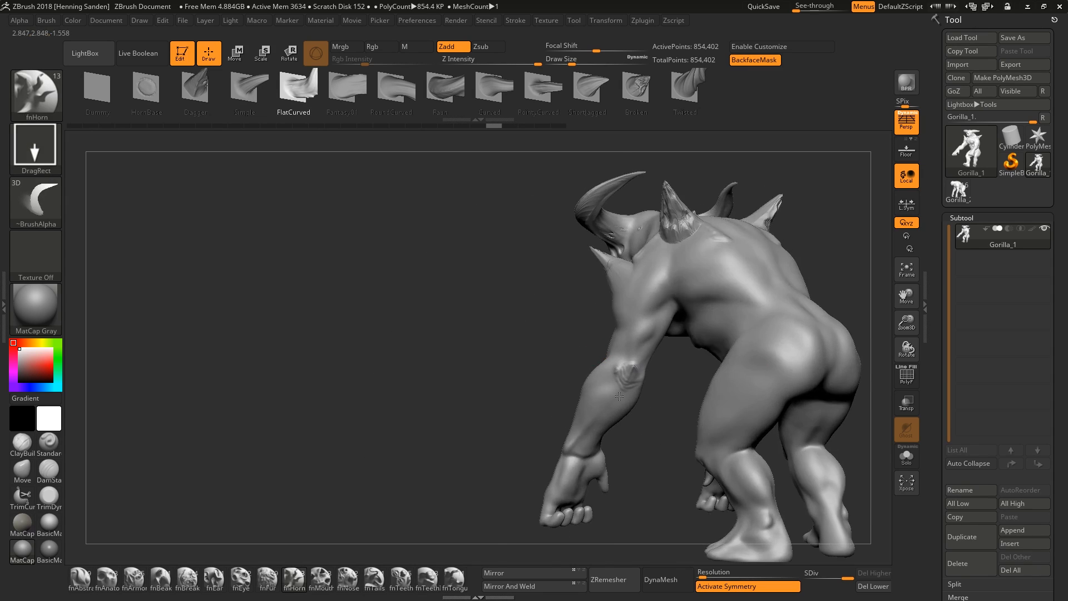
right_click_drag(620, 396, 641, 387, "ctrl")
left_click_drag(647, 364, 649, 391)
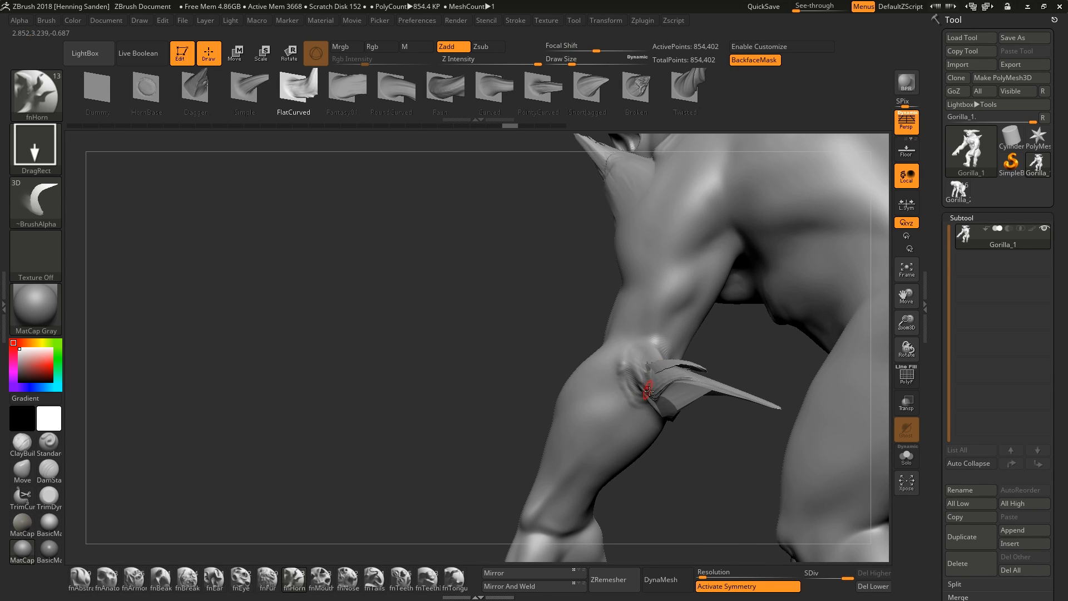
mouse_move(649, 391)
right_mouse_down()
mouse_move(626, 380)
mouse_move(628, 397)
mouse_move(625, 370)
mouse_move(628, 389)
right_mouse_up()
key("ctrl+z")
mouse_move(628, 377)
left_mouse_down()
mouse_move(626, 354)
mouse_move(602, 367)
left_mouse_up()
right_click_drag(602, 367, 646, 370)
Step: Try stamping the Shark tail shape of the fnTails brush on the creature's lower back and undo it
right_click_drag(702, 317, 375, 209)
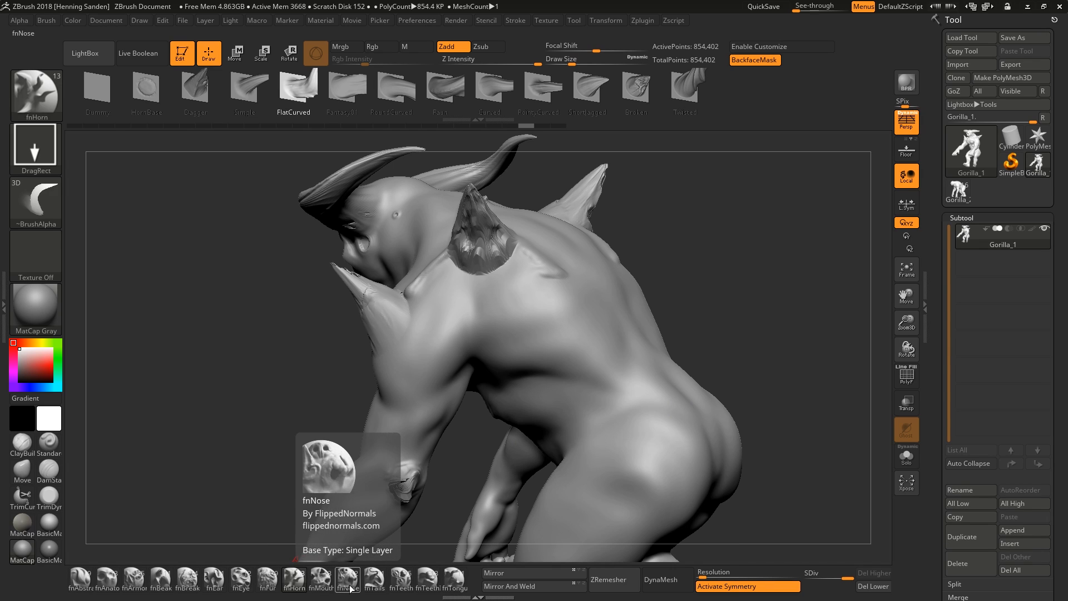
mouse_move(370, 581)
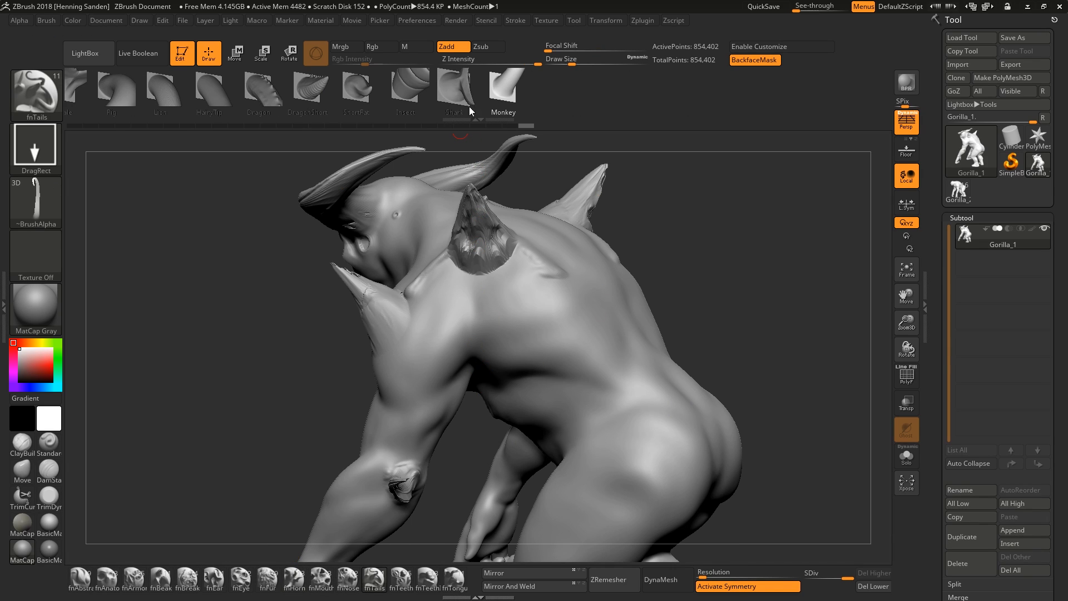
left_click(468, 87)
mouse_move(529, 231)
right_mouse_down()
mouse_move(442, 326)
mouse_move(445, 295)
right_mouse_up()
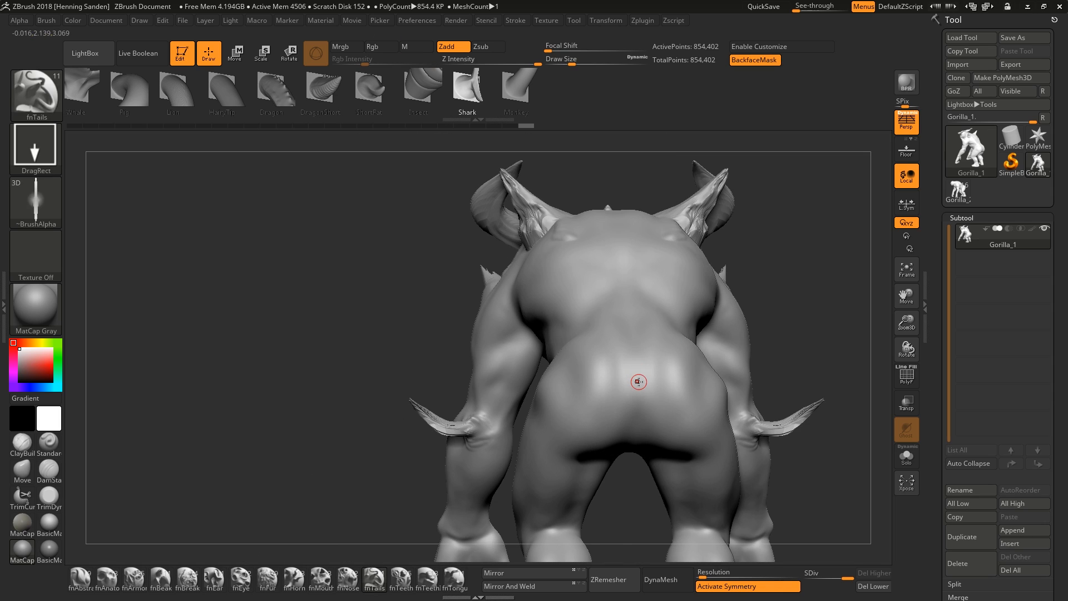
left_click_drag(635, 349, 634, 261)
right_click_drag(634, 262, 724, 289)
right_click_drag(724, 290, 677, 321, "ctrl")
key("shift")
mouse_move(690, 366)
right_mouse_down("alt")
mouse_move(653, 340)
mouse_move(592, 328)
mouse_move(528, 363)
right_mouse_up("alt")
key("ctrl+z")
Step: Try stamping a single DragonShort tail on the lower back with symmetry off and undo it
left_click(323, 89)
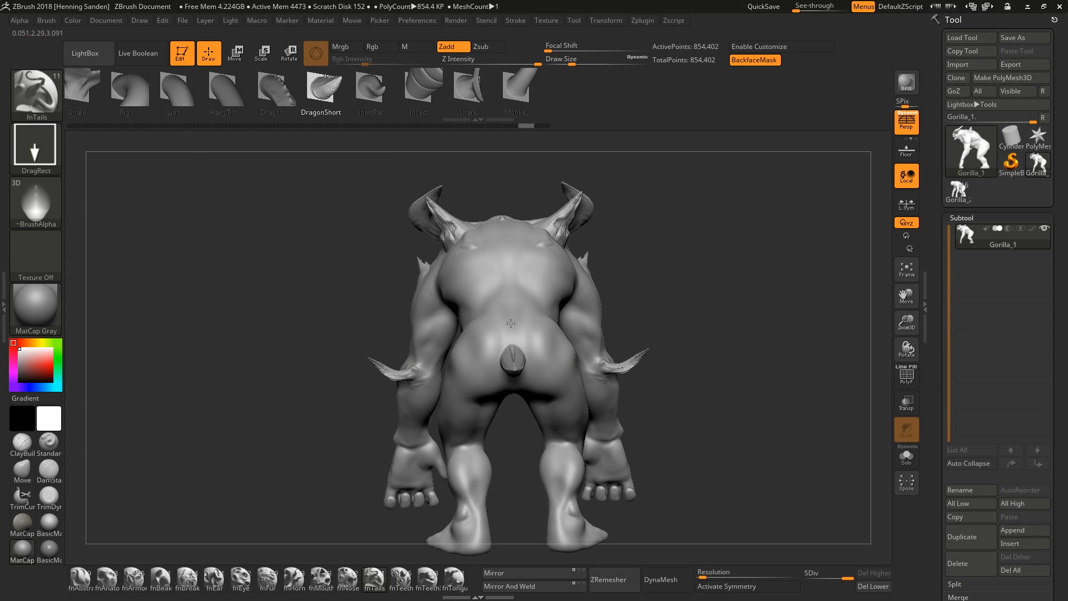
left_click_drag(510, 323, 511, 256)
mouse_move(511, 256)
right_mouse_down()
mouse_move(590, 300)
mouse_move(598, 334)
mouse_move(575, 333)
right_mouse_up()
key("ctrl+z")
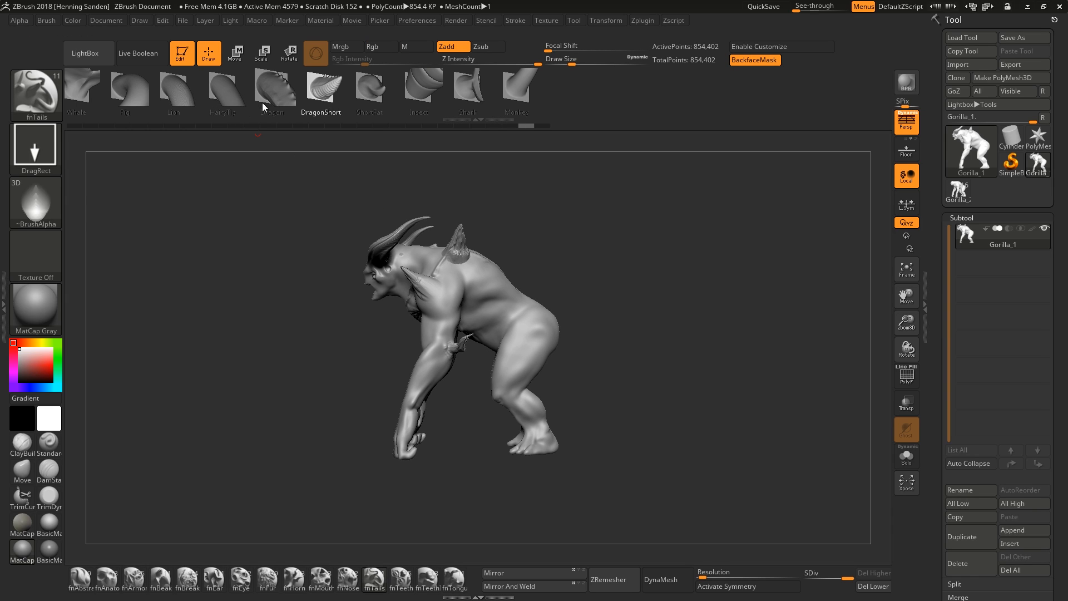
Step: Try pulling a Pig tail out of the creature's lower back and undo it
left_click(179, 99)
left_click(106, 89)
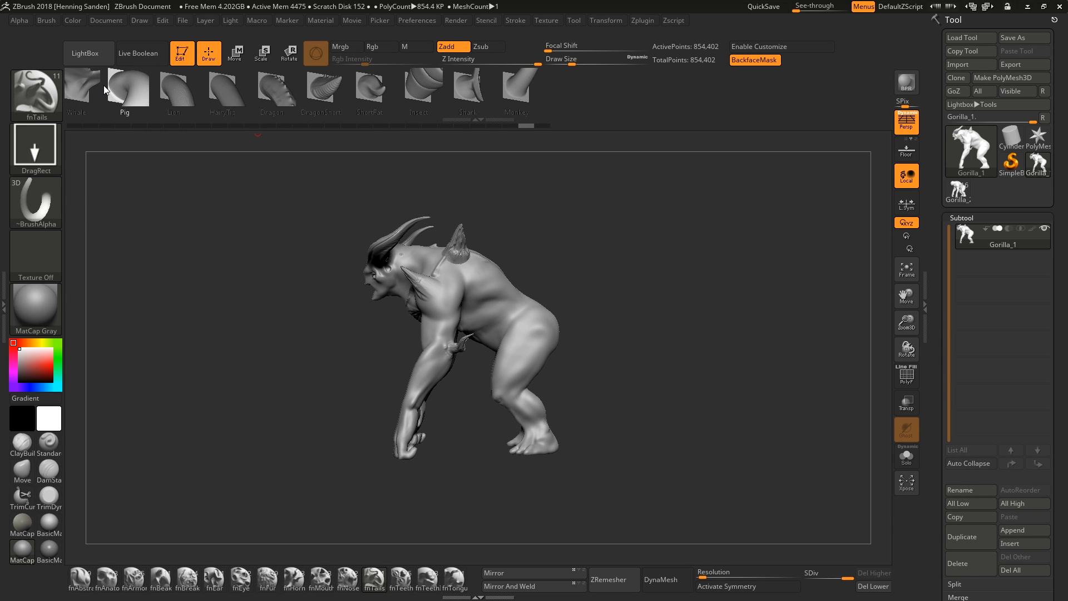
right_click_drag(430, 261, 541, 322)
left_click_drag(565, 318, 570, 390)
right_click_drag(565, 311, 669, 287)
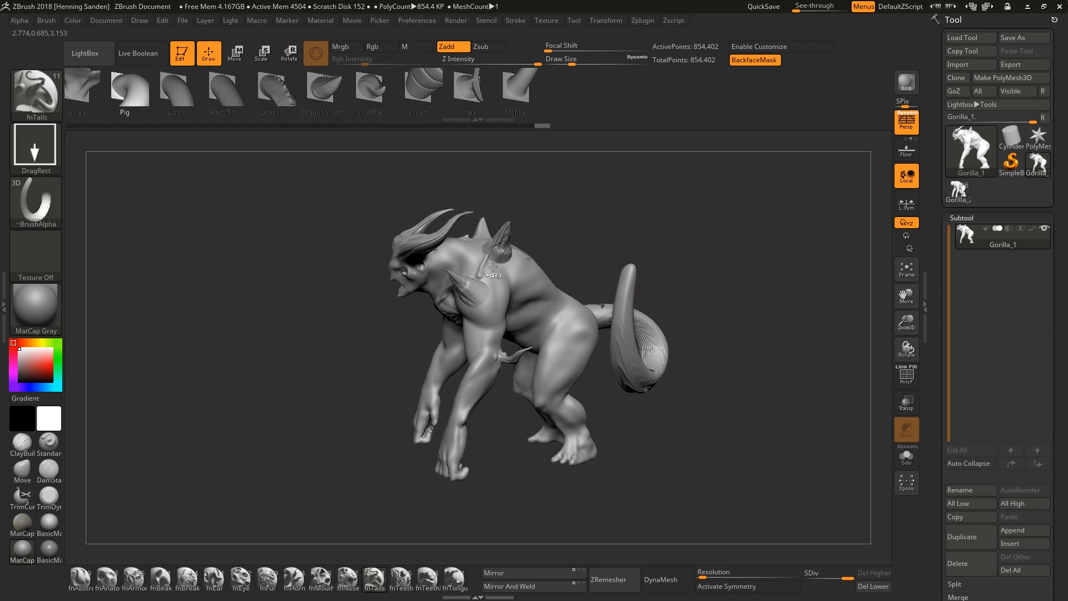
key("ctrl+z")
Step: Stamp the Whale tail shape at the base of the creature's spine
left_click(83, 88)
right_click_drag(616, 310, 574, 324)
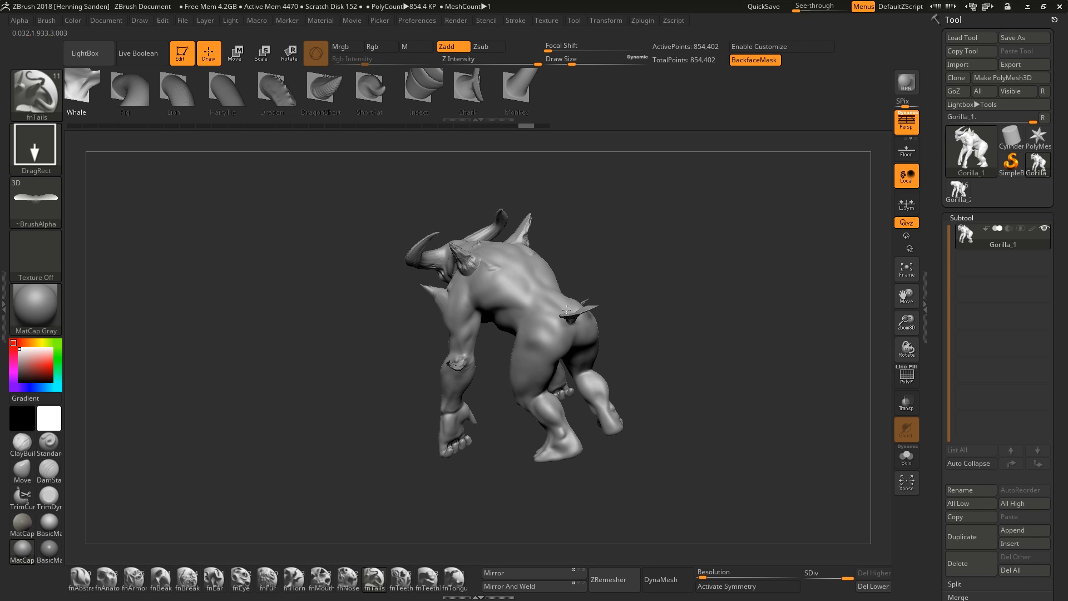
left_click_drag(558, 281, 560, 278)
mouse_move(559, 278)
right_mouse_down()
mouse_move(604, 322)
mouse_move(557, 335)
mouse_move(568, 355)
mouse_move(636, 291)
mouse_move(554, 233)
mouse_move(565, 317)
mouse_move(550, 309)
mouse_move(552, 274)
mouse_move(573, 264)
mouse_move(611, 282)
mouse_move(514, 269)
mouse_move(560, 269)
right_mouse_up()
key("ctrl+z")
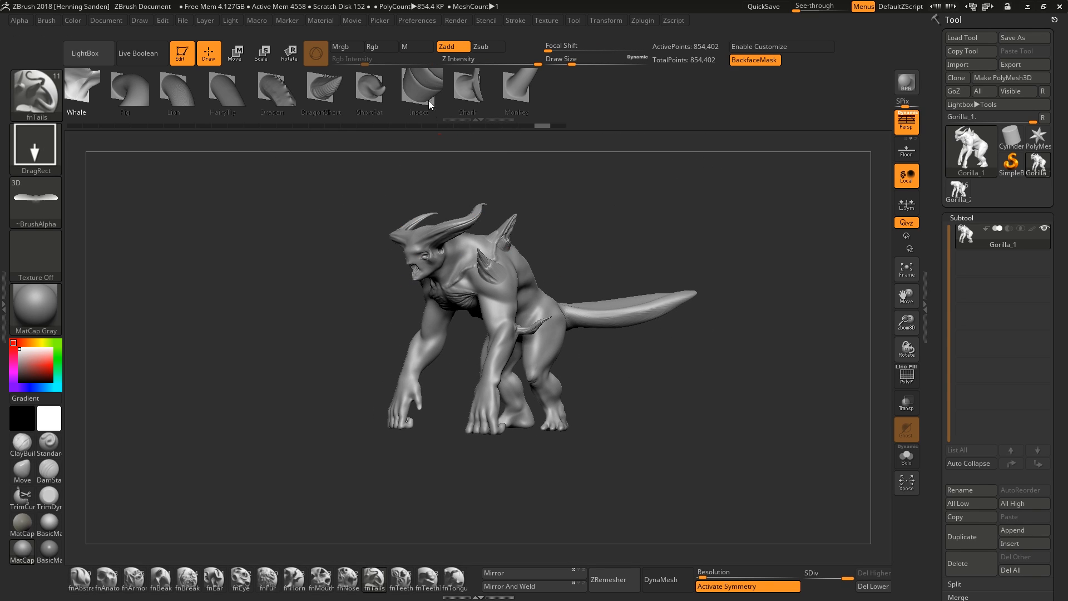
Step: Try stamping symmetrical Insect tail segments on the creature's back and undo them
left_click(430, 105)
left_click_drag(537, 268, 487, 323)
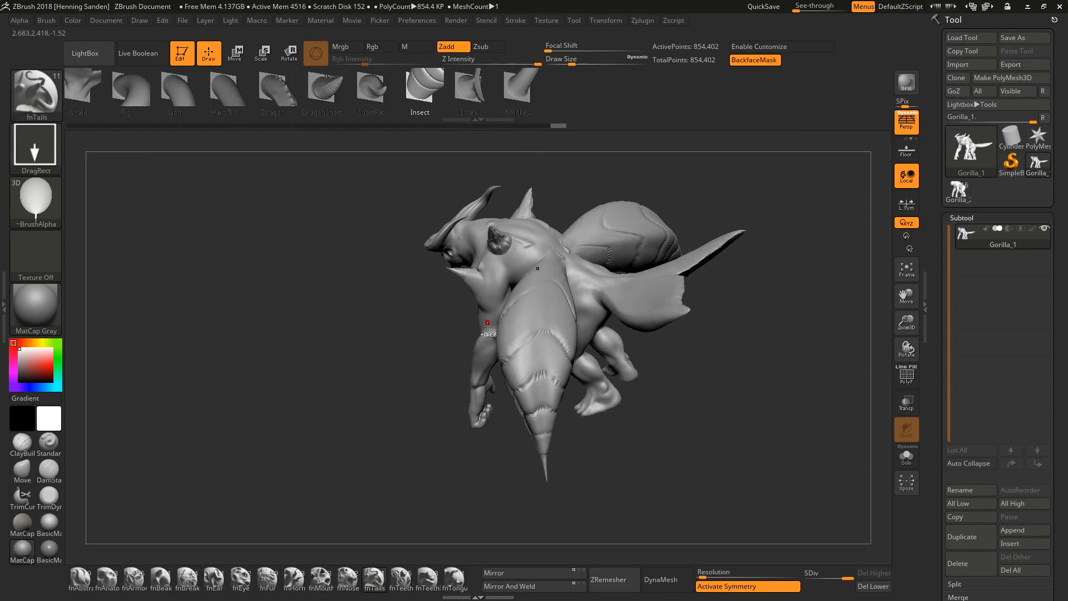
key("ctrl+z")
Step: Try stamping Angled teeth of the fnTeeth brush symmetrically as spikes along the back and undo them
left_click(433, 582)
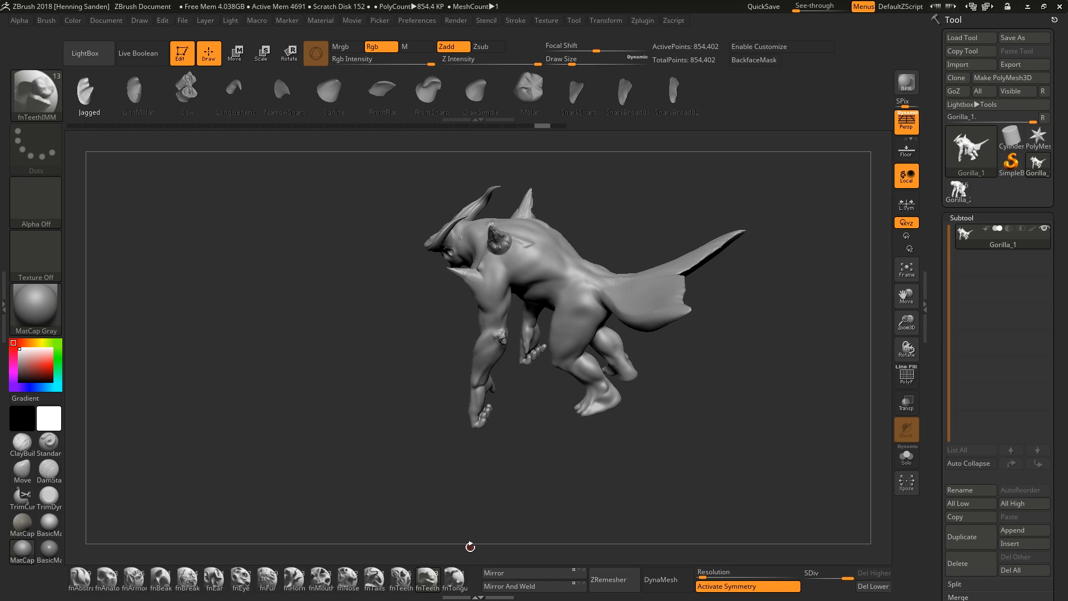
mouse_move(395, 583)
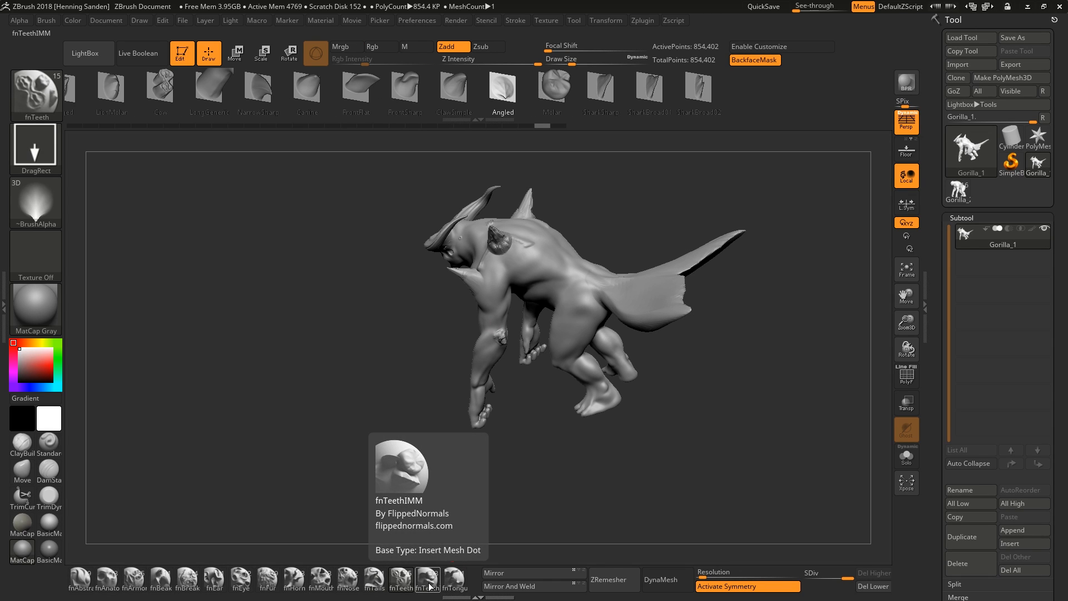
left_click(401, 581)
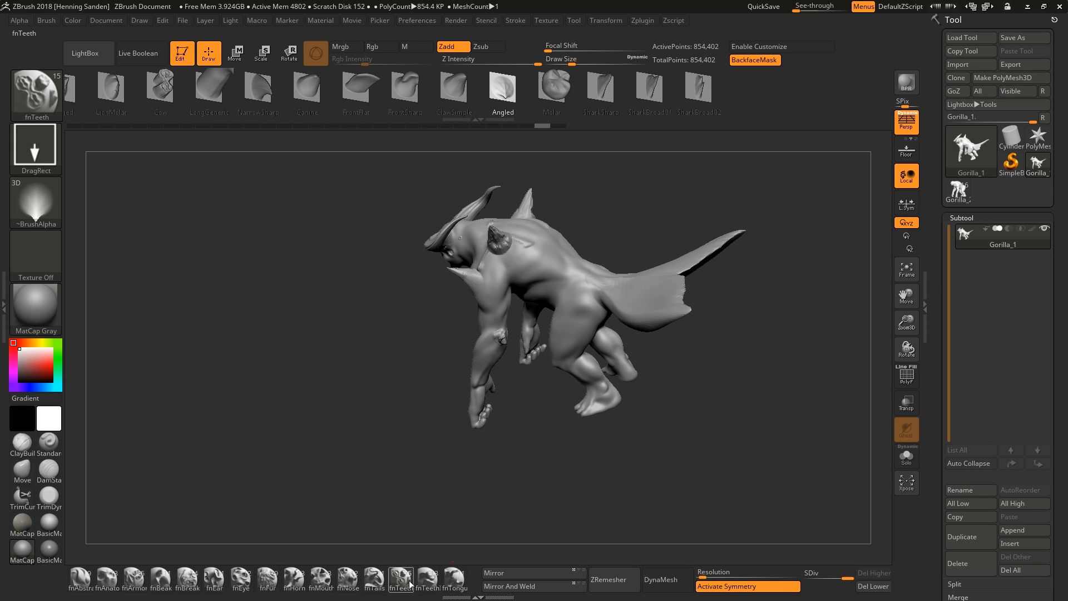
left_click_drag(606, 391, 551, 352)
left_click_drag(592, 253, 551, 302)
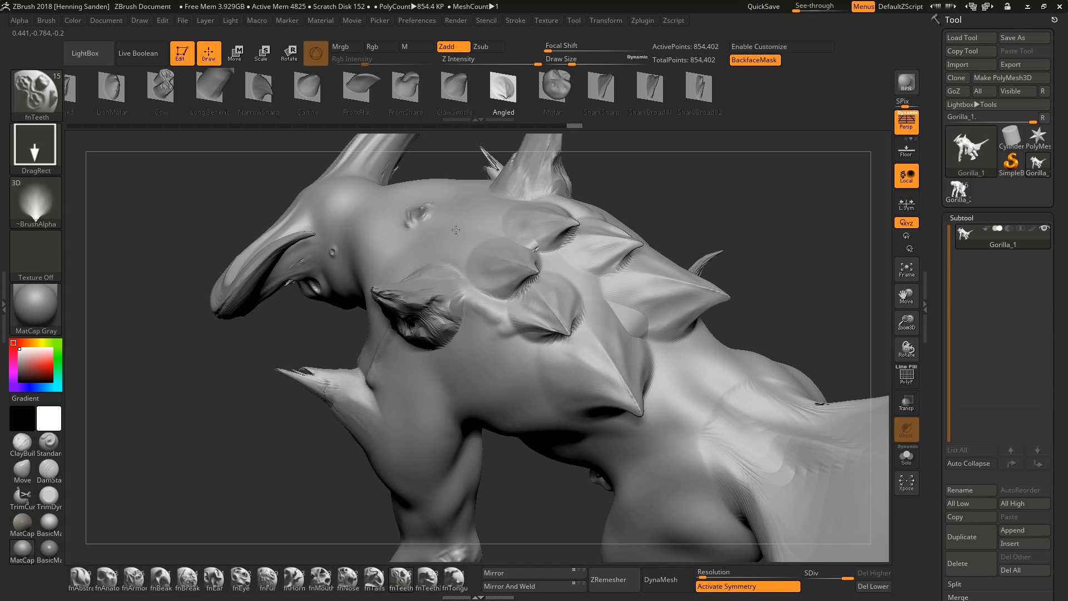
mouse_move(455, 229)
right_mouse_down()
mouse_move(512, 295)
mouse_move(579, 324)
right_mouse_up()
key("ctrl+z")
key("ctrl+z")
key("ctrl+z")
Step: Stamp SharkSharp teeth symmetrically as flat spikes along the back and on the collarbones
left_click(600, 91)
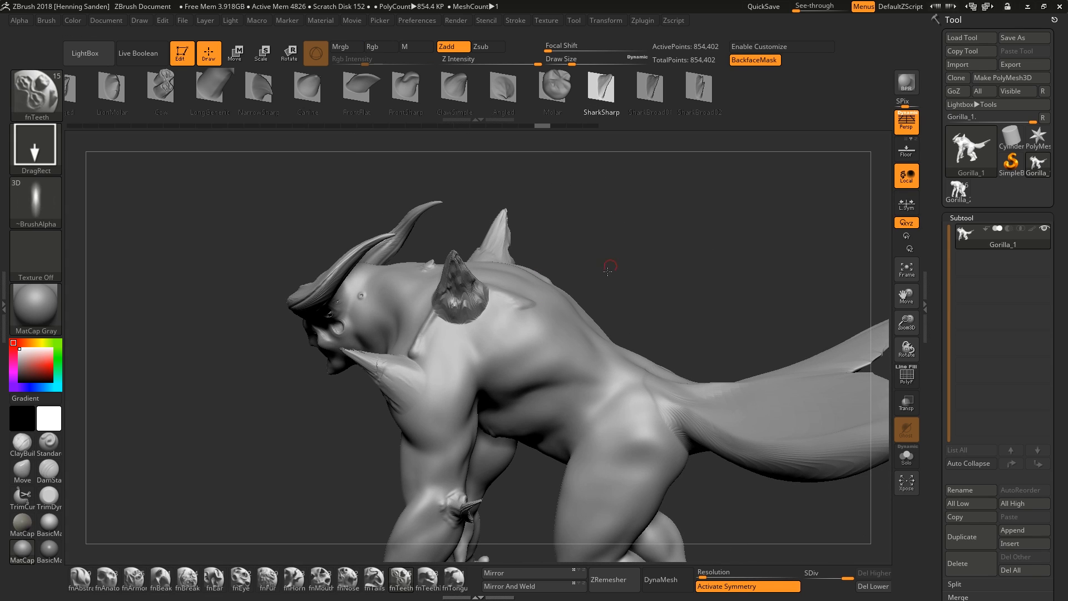
left_click_drag(608, 270, 602, 362)
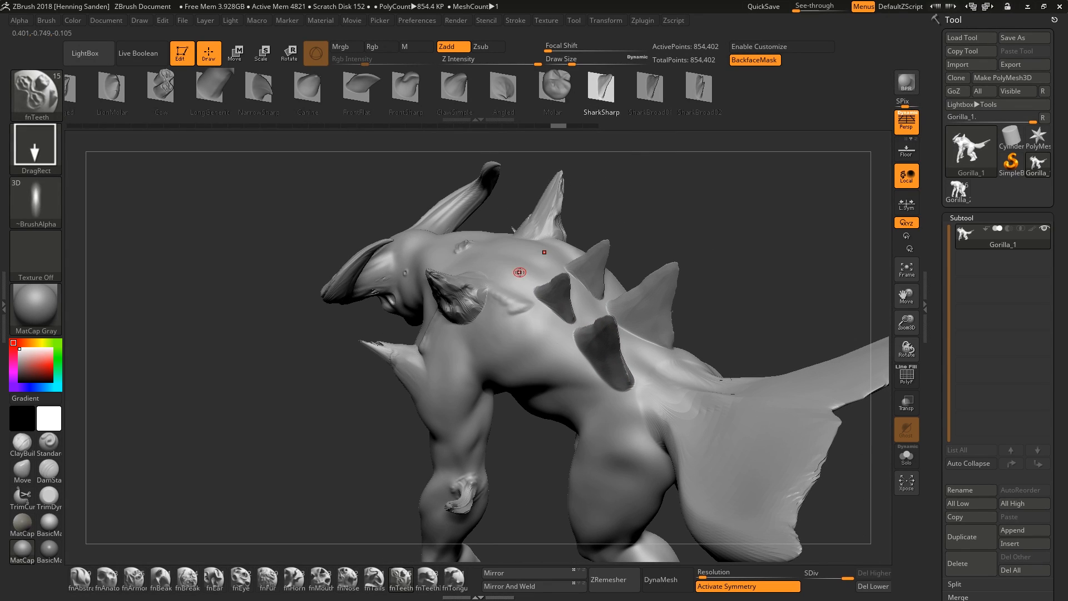
right_click_drag(484, 243, 490, 258)
left_click_drag(489, 257, 397, 236)
mouse_move(398, 237)
right_mouse_down()
mouse_move(416, 182)
mouse_move(601, 322)
mouse_move(611, 313)
mouse_move(617, 337)
mouse_move(596, 437)
mouse_move(617, 359)
mouse_move(636, 341)
mouse_move(540, 330)
mouse_move(586, 319)
mouse_move(544, 340)
mouse_move(504, 261)
mouse_move(515, 301)
mouse_move(606, 311)
mouse_move(598, 390)
mouse_move(629, 387)
right_mouse_up()
left_click_drag(485, 351, 503, 337)
Step: Try stamping the LionMolar tooth shape symmetrically on the creature and undo it
left_click(556, 89)
left_click(113, 89)
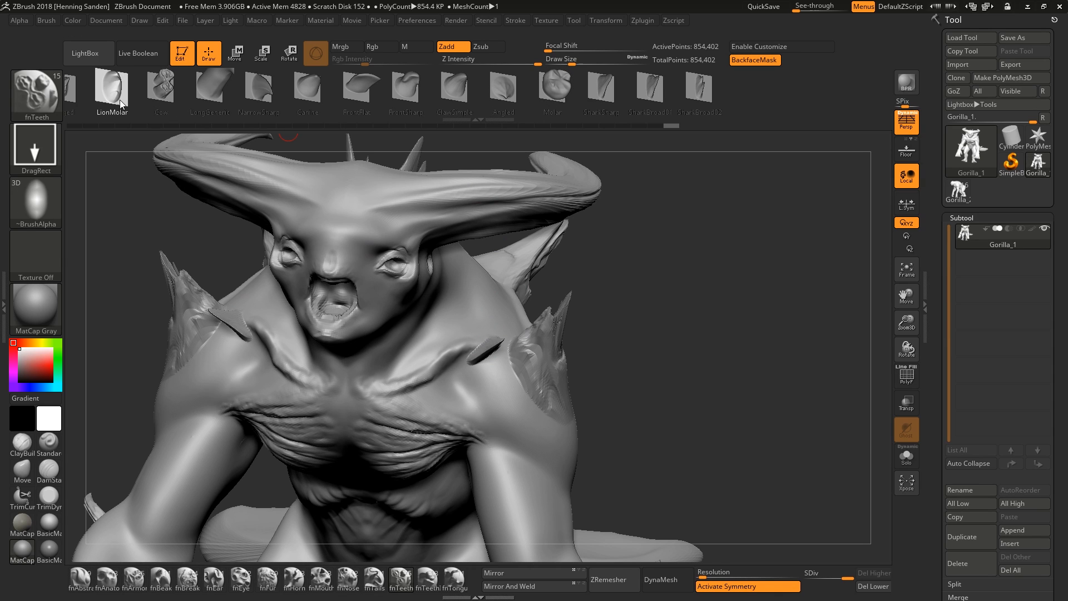
mouse_move(417, 317)
right_mouse_down()
mouse_move(420, 259)
mouse_move(416, 309)
right_mouse_up()
left_click_drag(408, 310, 448, 390)
right_click_drag(447, 390, 389, 384)
key("ctrl+z")
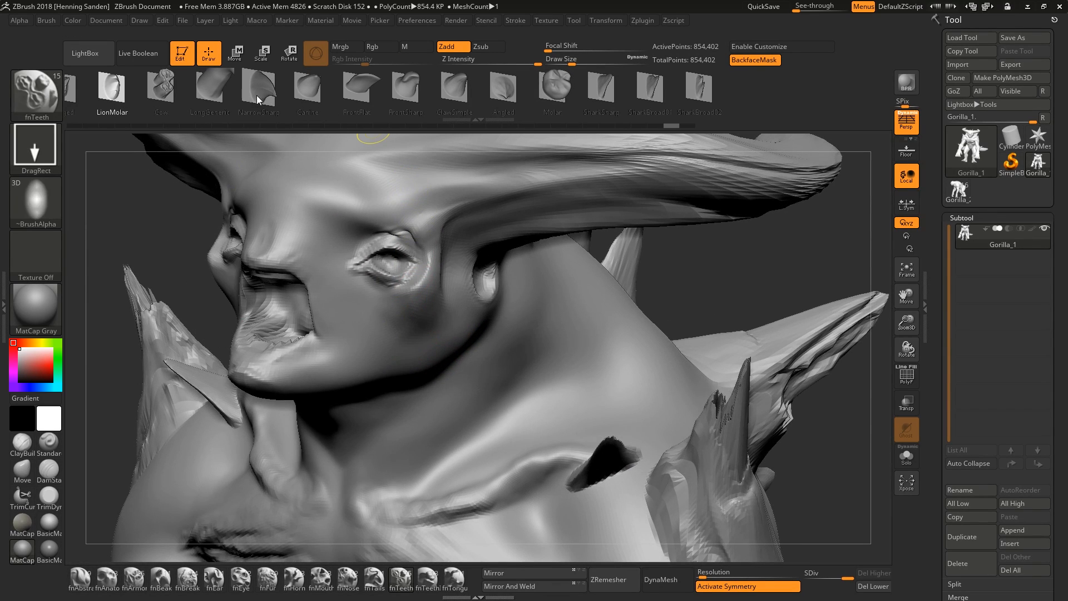
Step: Try stamping NarrowSharp teeth symmetrically above the eyes and undo them
left_click(263, 98)
right_click_drag(379, 241, 390, 304)
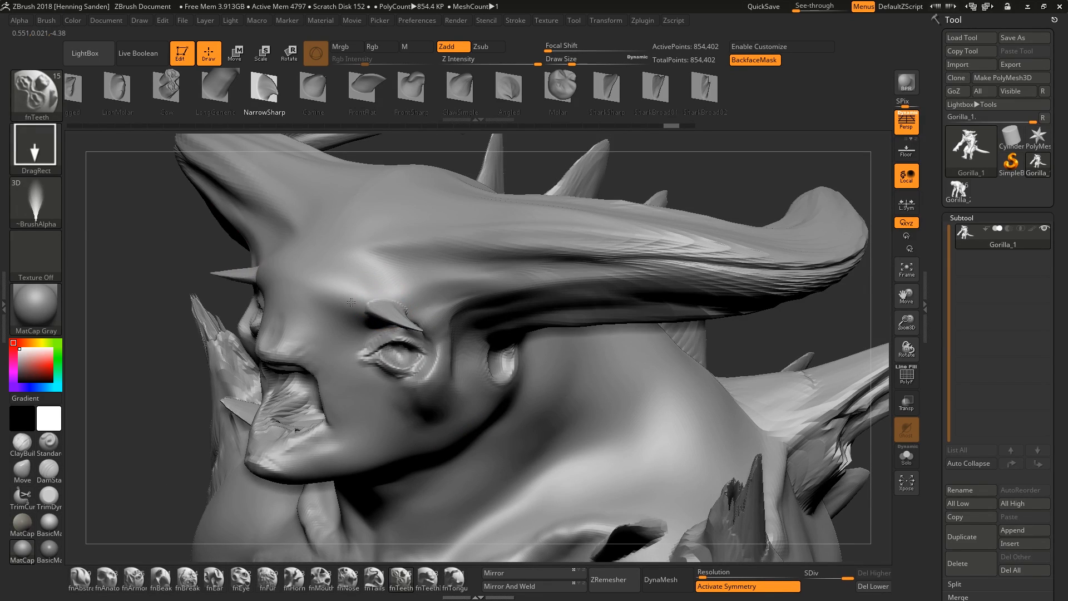
left_click_drag(352, 302, 396, 270)
mouse_move(442, 284)
right_mouse_down()
mouse_move(429, 369)
mouse_move(416, 305)
mouse_move(411, 316)
right_mouse_up()
key("ctrl+z")
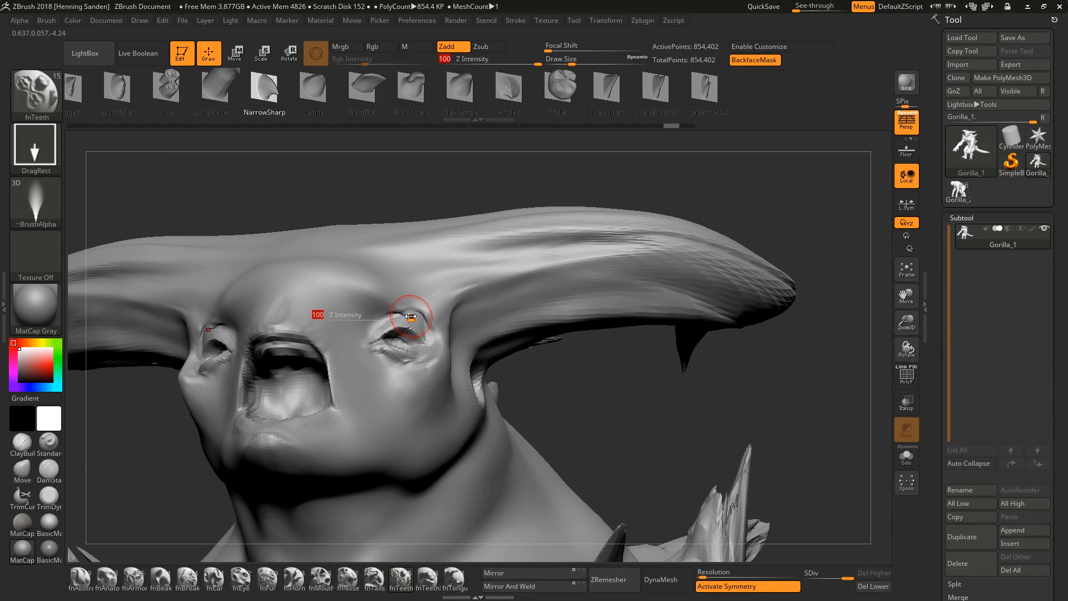
Step: Lower the Z Intensity and stamp NarrowSharp spikes symmetrically above the eyes and on the rear of the jaw
left_click_drag(411, 317, 372, 316)
right_click_drag(372, 316, 349, 303)
left_click_drag(369, 285, 423, 295)
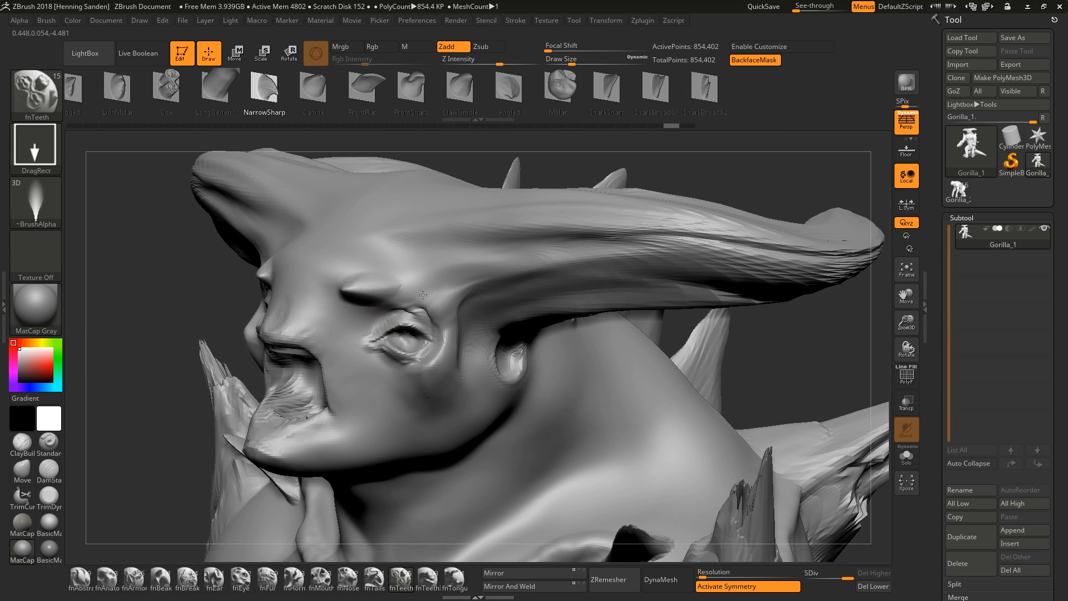
right_click_drag(350, 284, 396, 296)
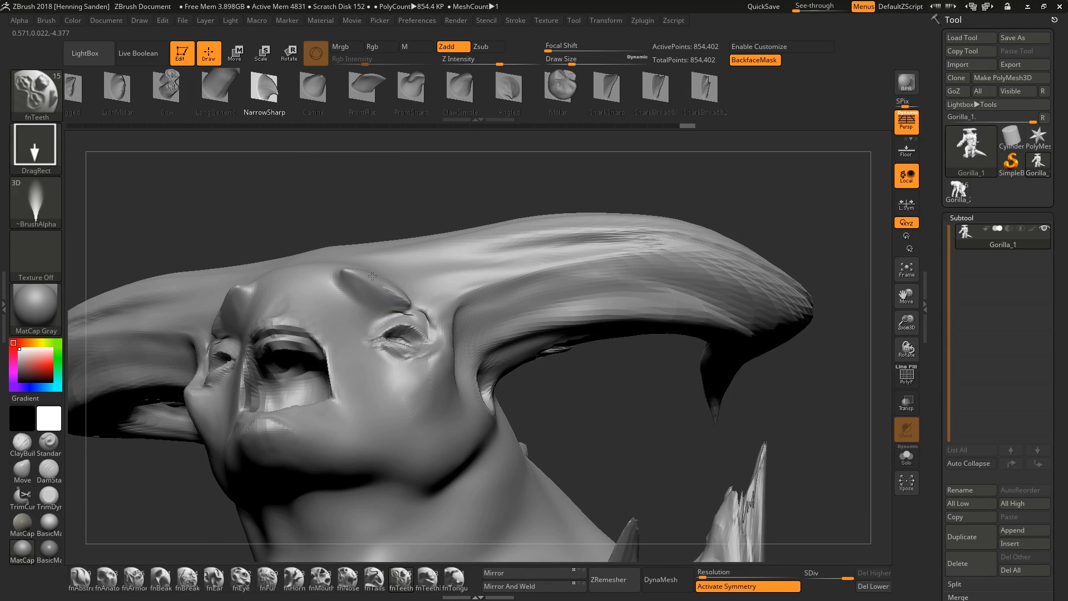
right_click_drag(478, 391, 452, 395)
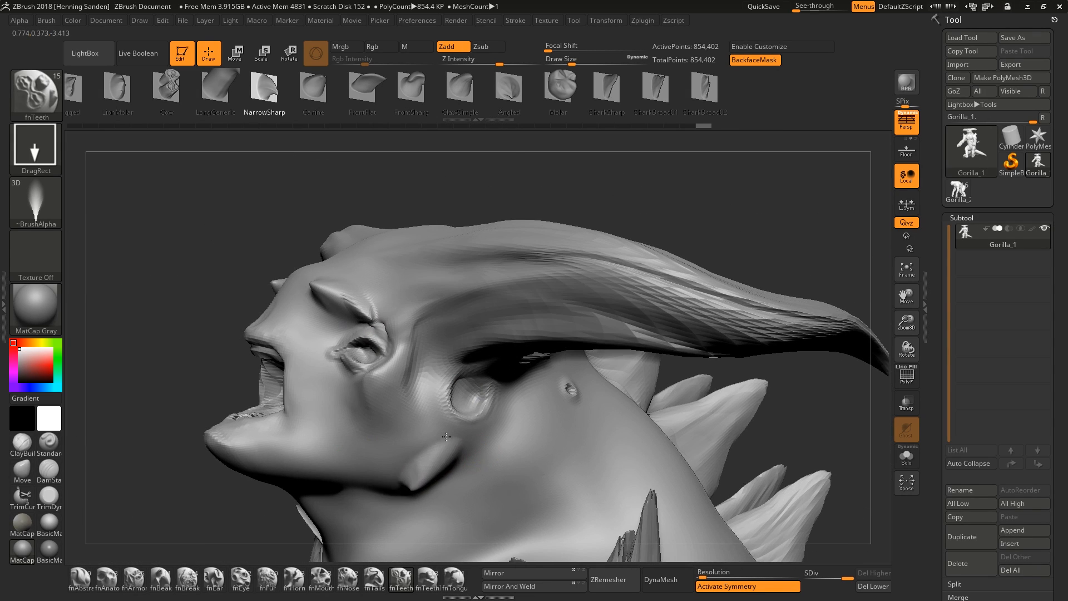
right_click_drag(427, 469, 425, 411)
right_click_drag(333, 340, 404, 281, "alt")
Step: Raise the Z Intensity and stamp Jagged teeth symmetrically along the jawline and above the brows
left_click_drag(237, 95, 338, 97)
left_click(146, 89)
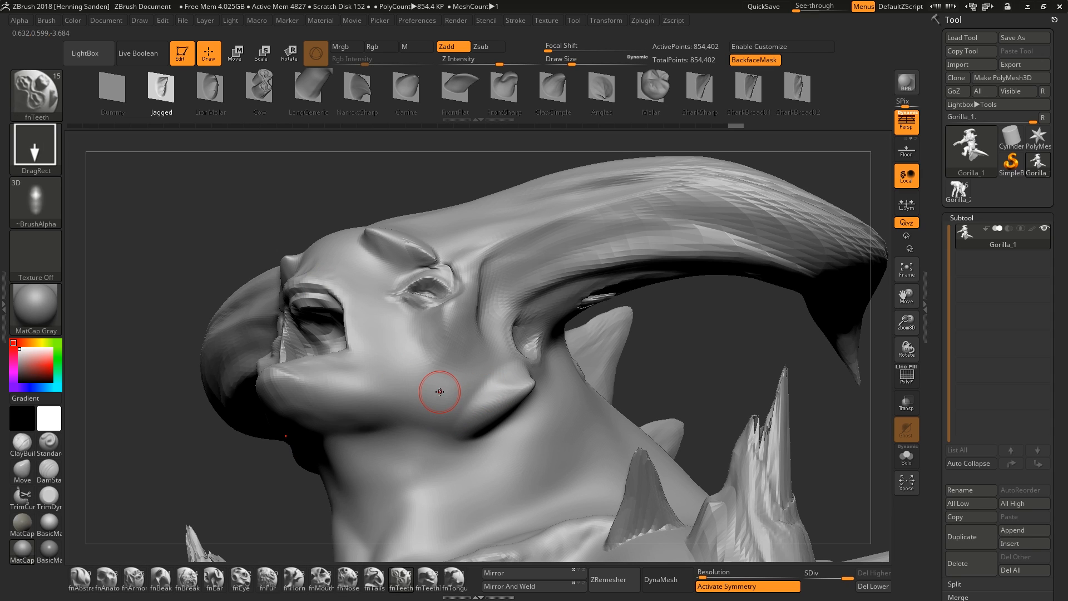
key("u")
left_click_drag(440, 392, 474, 386)
right_click_drag(436, 380, 435, 327)
right_click_drag(454, 254, 453, 233)
left_click_drag(453, 234, 493, 227)
mouse_move(523, 224)
right_mouse_down()
mouse_move(509, 228)
mouse_move(502, 303)
mouse_move(519, 287)
mouse_move(574, 321)
mouse_move(530, 262)
mouse_move(501, 267)
mouse_move(501, 329)
mouse_move(514, 312)
mouse_move(498, 276)
mouse_move(522, 292)
right_mouse_up()
key("f")
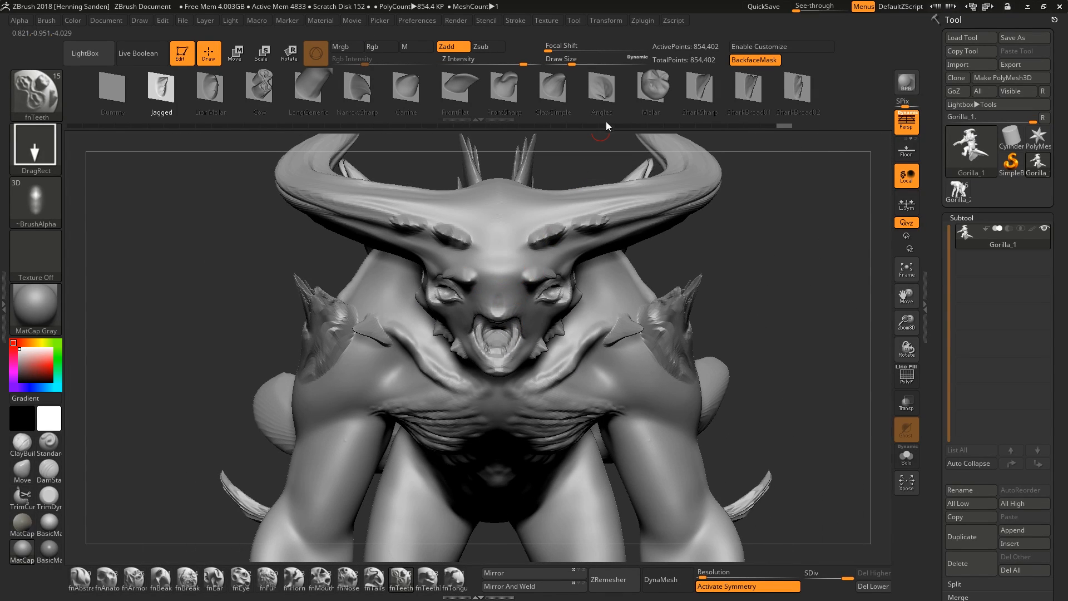
Step: Turn off symmetry and stamp a single Angled tooth shape in the middle of the forehead
left_click(588, 86)
right_click_drag(601, 142, 496, 216)
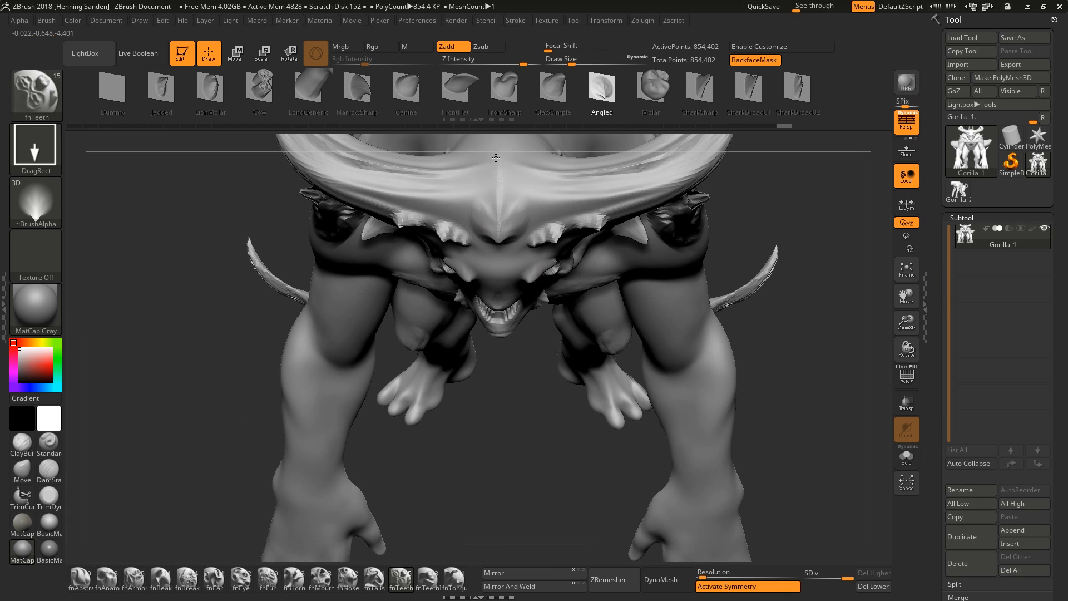
right_click_drag(496, 158, 514, 218)
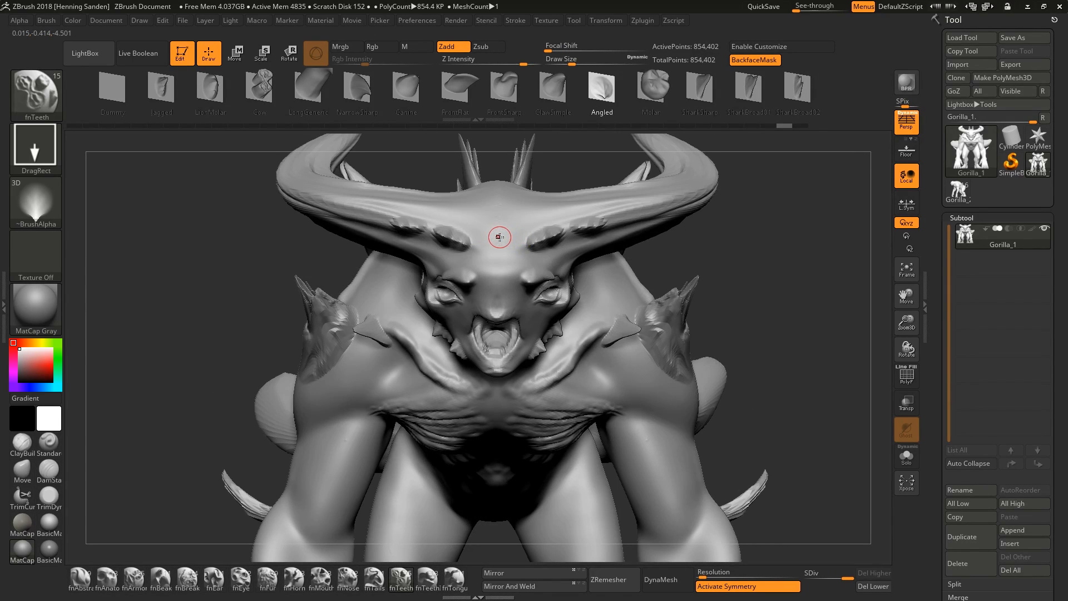
right_click_drag(511, 255, 507, 212)
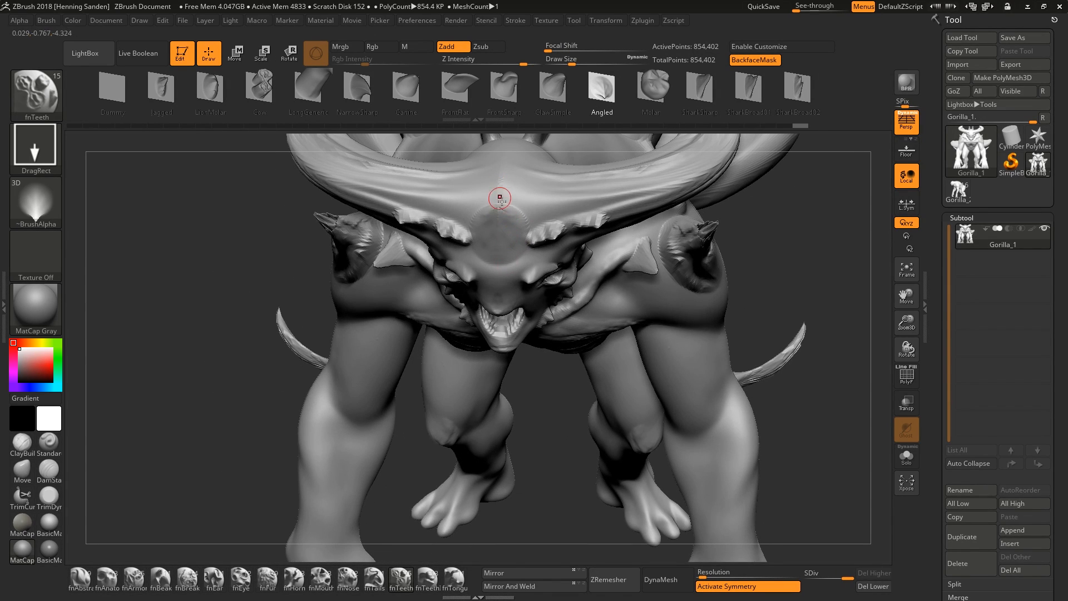
key("x")
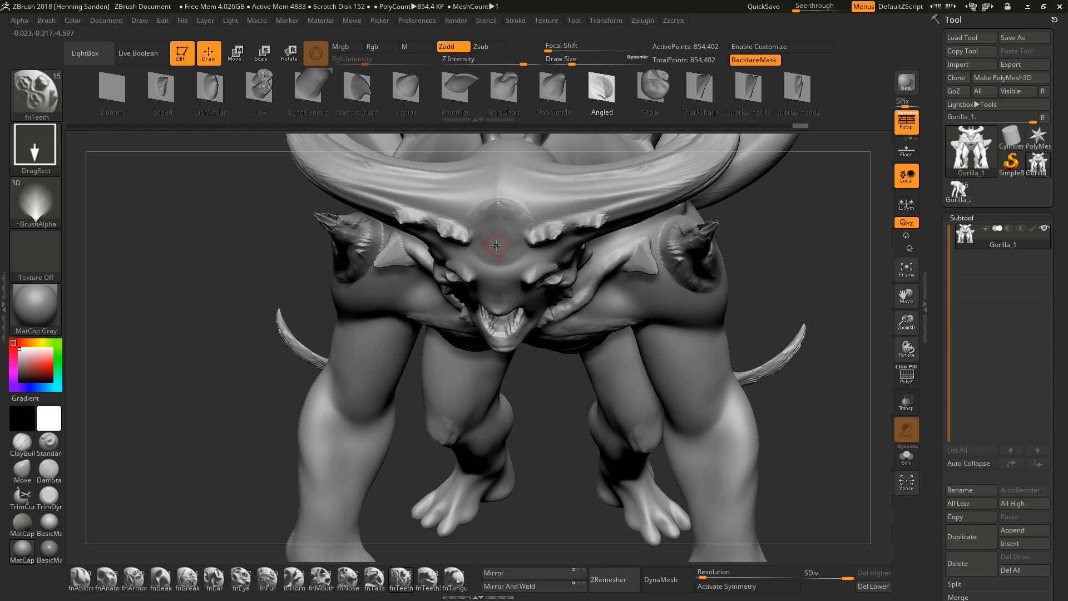
Step: Reactivate symmetry and stamp Angled spikes on both cheeks below the eyes
right_click_drag(498, 296, 557, 280, "shift")
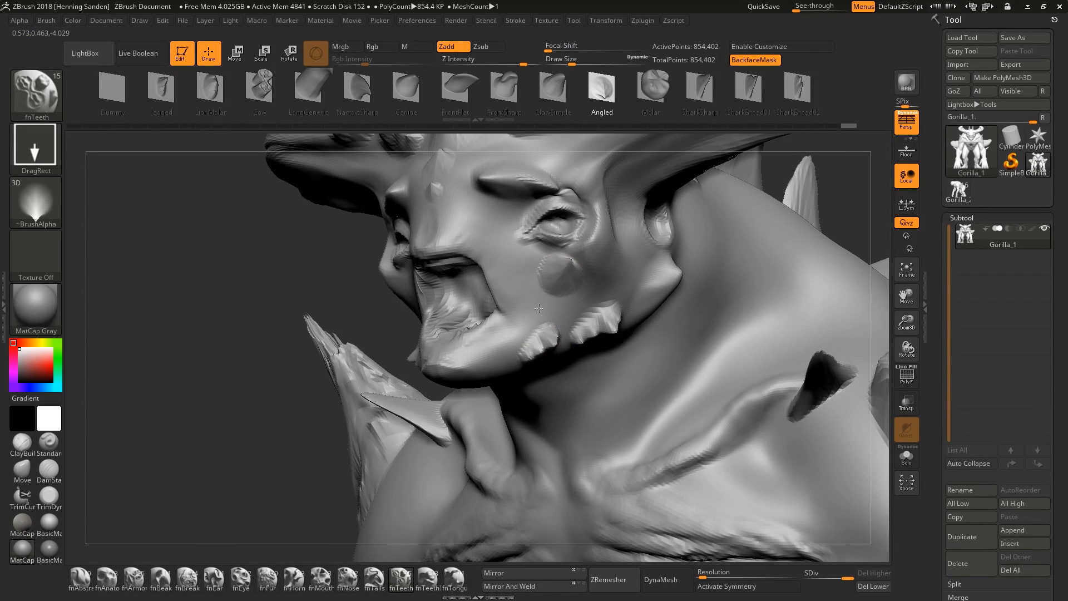
key("x")
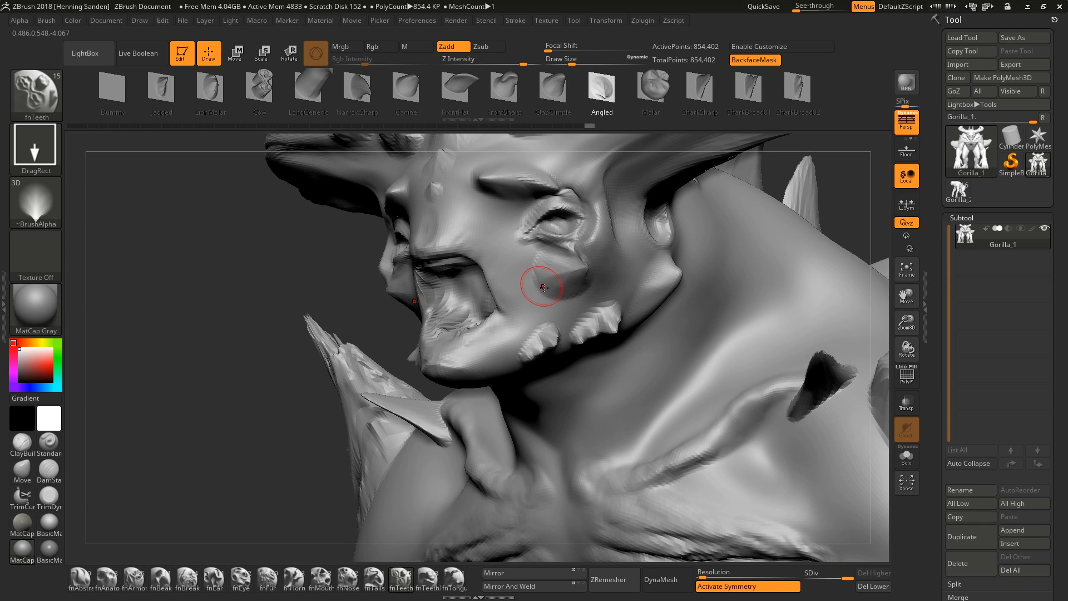
mouse_move(544, 287)
right_mouse_down()
mouse_move(515, 231)
mouse_move(553, 282)
mouse_move(534, 240)
mouse_move(558, 264)
mouse_move(544, 362)
mouse_move(541, 278)
mouse_move(467, 289)
mouse_move(541, 305)
mouse_move(548, 83)
mouse_move(572, 328)
right_mouse_up()
Step: Switch to the ClayBuildup brush and give it the round Alpha 06
key("b")
key("c")
key("b")
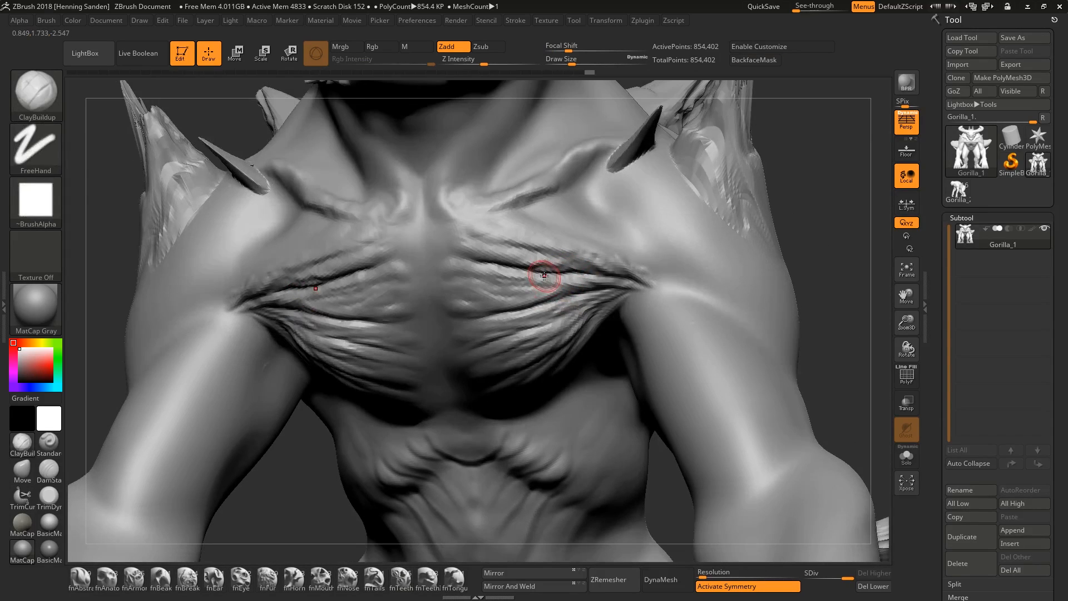
left_click(51, 203)
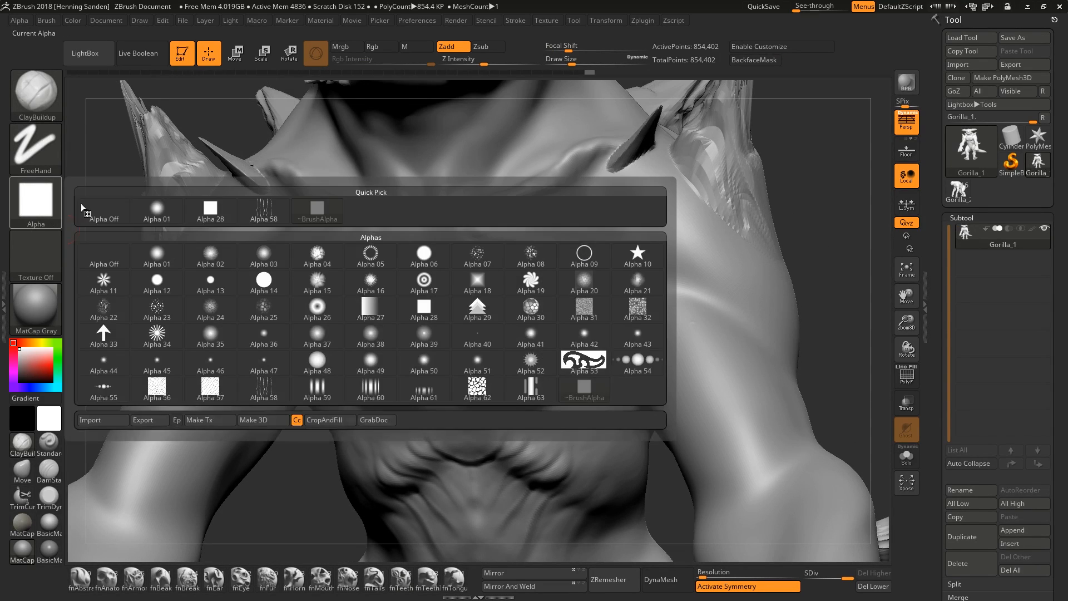
left_click(403, 262)
Step: Build up muscle forms symmetrically over the front and outside of the shoulders, around the base of the large spikes
right_click_drag(441, 298, 385, 319)
right_click_drag(539, 279, 549, 306, "alt")
right_click_drag(550, 306, 594, 300, "ctrl")
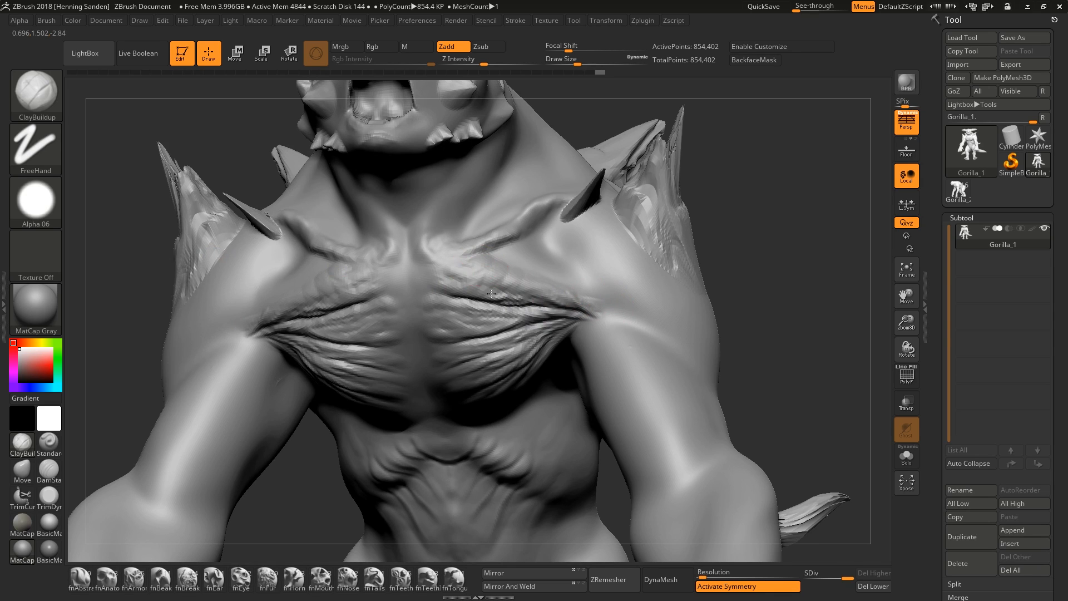
mouse_move(492, 294)
right_mouse_down()
mouse_move(473, 270)
mouse_move(517, 275)
mouse_move(590, 261)
right_mouse_up()
left_click_drag(656, 287, 580, 210)
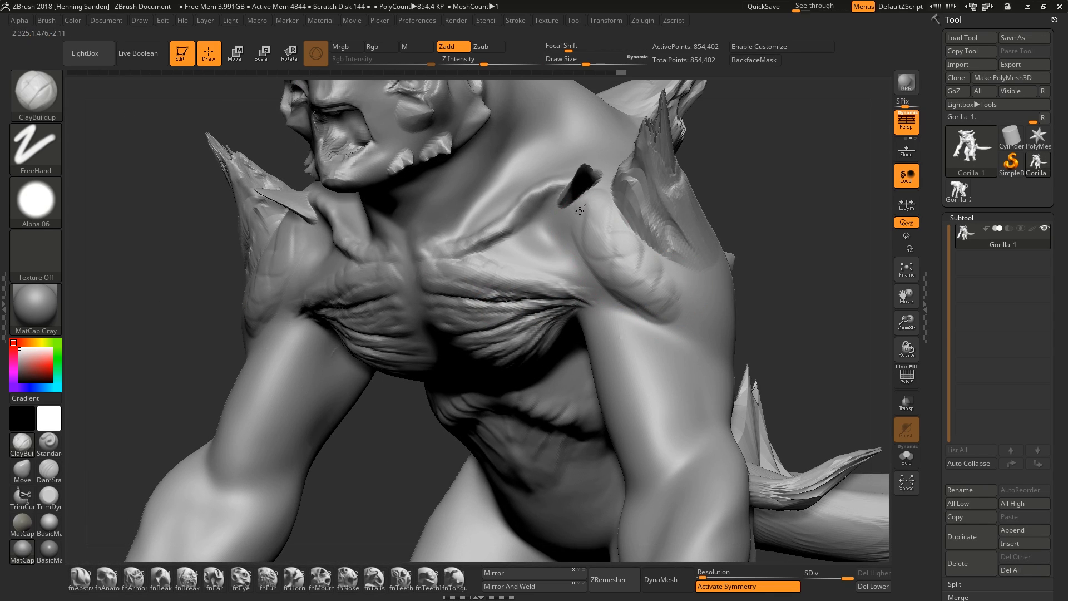
right_click_drag(637, 287, 692, 284)
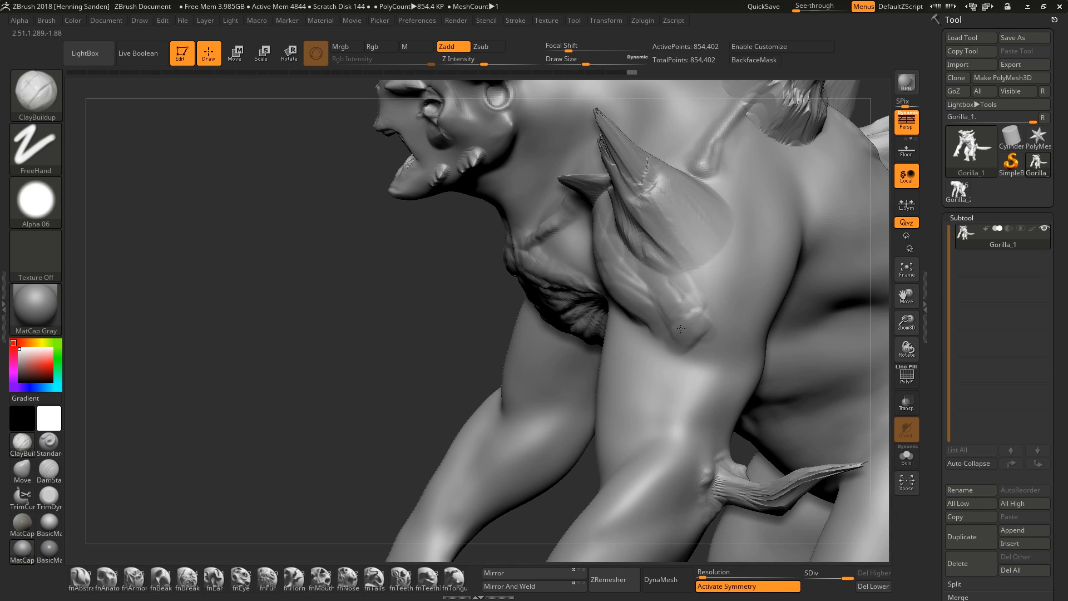
left_click_drag(681, 328, 689, 284)
right_click_drag(711, 209, 796, 219)
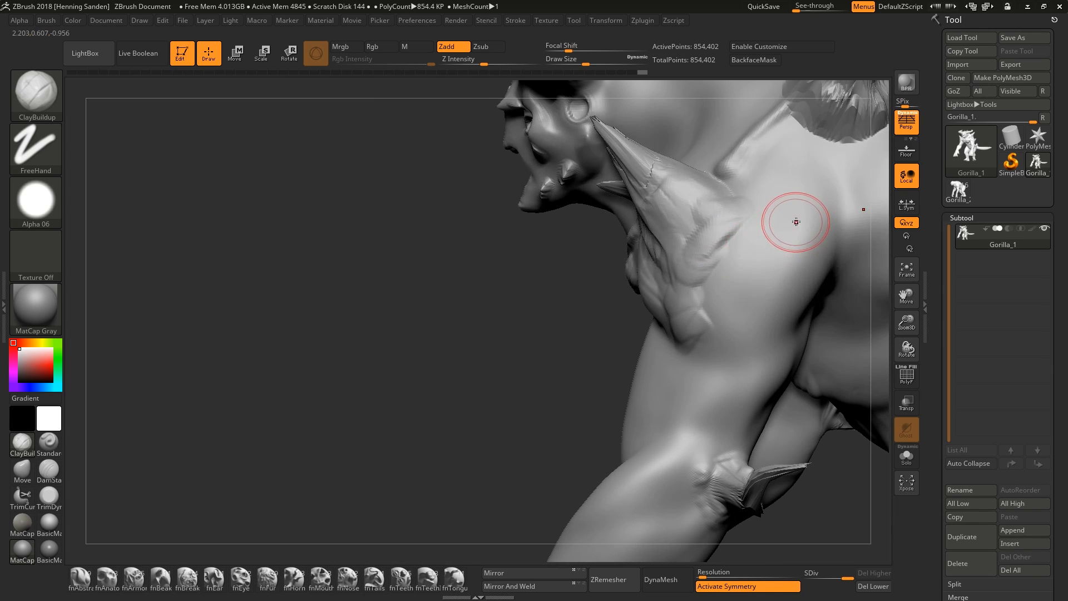
Step: Enlarge the brush slightly and extend the muscle build-up across the rear of the shoulders, the upper arms and the chest
key("s")
left_click_drag(797, 219, 801, 219)
mouse_move(804, 209)
left_mouse_down()
mouse_move(801, 259)
mouse_move(740, 320)
mouse_move(746, 275)
mouse_move(785, 189)
mouse_move(776, 245)
mouse_move(702, 353)
mouse_move(689, 356)
left_mouse_up()
right_click_drag(556, 412, 653, 423)
mouse_move(652, 423)
left_mouse_down()
mouse_move(670, 448)
mouse_move(648, 414)
left_mouse_up()
right_click_drag(648, 414, 580, 308)
left_click_drag(579, 308, 557, 291)
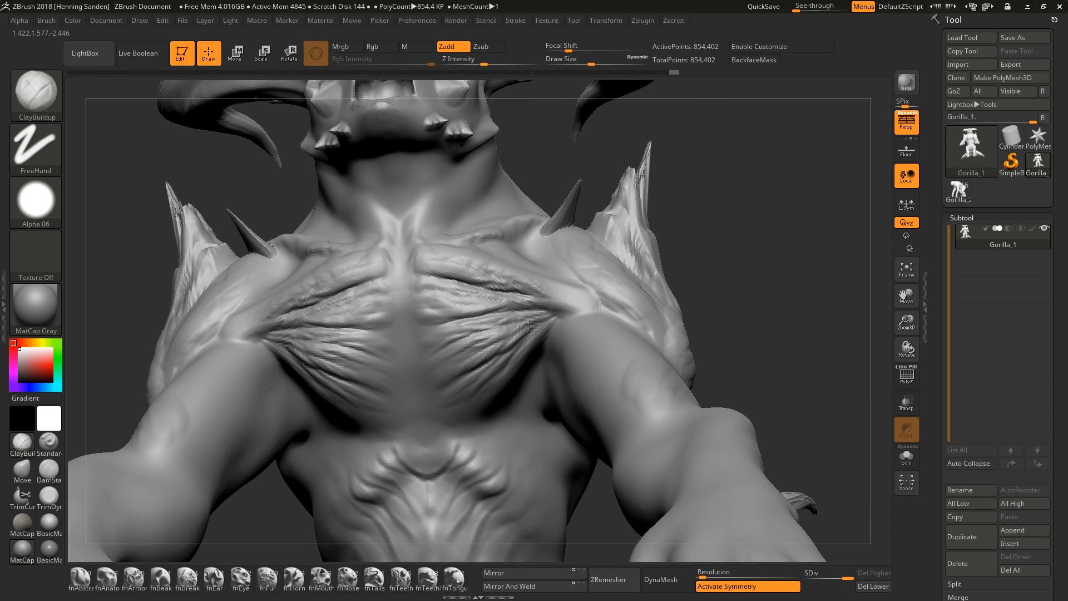
Step: Reduce the brush size slightly and sculpt muscle strands running from the jaw down the neck to the collarbones
right_click_drag(529, 326, 513, 406)
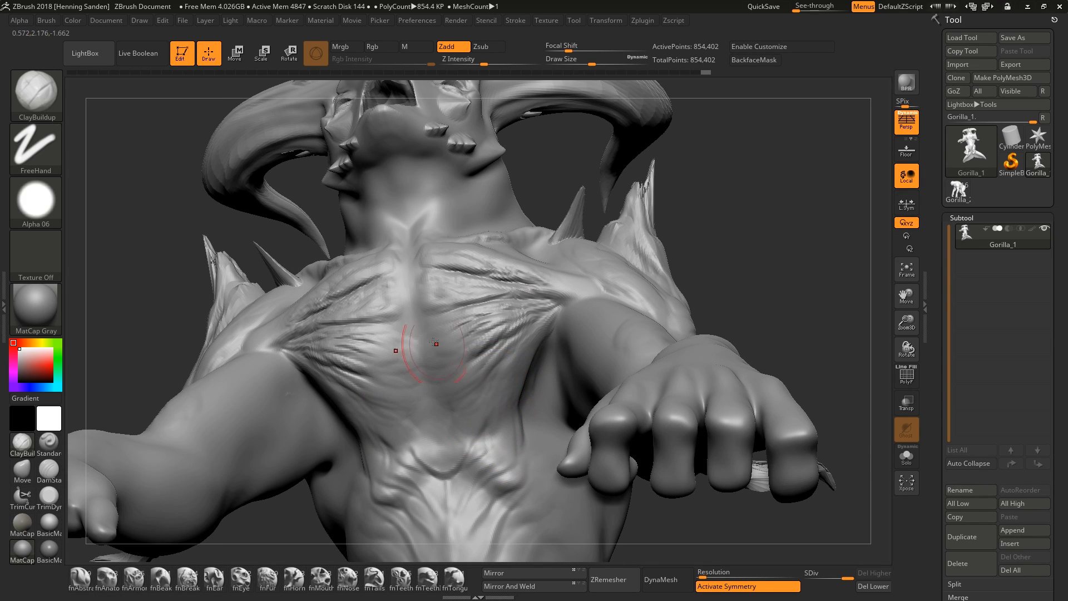
right_click_drag(390, 347, 442, 299)
right_click_drag(428, 250, 431, 183, "ctrl")
mouse_move(431, 184)
right_mouse_down()
mouse_move(557, 211)
mouse_move(517, 220)
mouse_move(560, 315)
right_mouse_up()
mouse_move(560, 315)
left_mouse_down()
mouse_move(492, 250)
mouse_move(577, 333)
left_mouse_up()
key("s")
mouse_move(576, 331)
left_mouse_down()
mouse_move(570, 309)
mouse_move(470, 212)
left_mouse_up()
Step: Add further ClayBuildup strokes to the sides of the neck and the area above the chest
right_click_drag(414, 215, 458, 213)
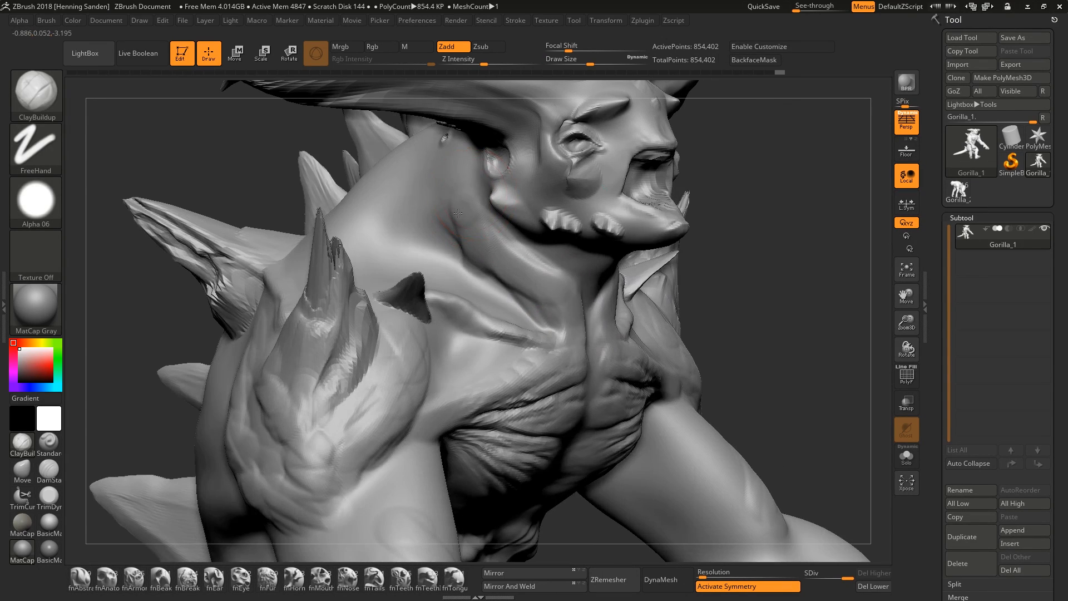
mouse_move(428, 214)
left_mouse_down()
mouse_move(465, 205)
mouse_move(501, 320)
left_mouse_up()
right_click_drag(501, 289, 584, 268)
mouse_move(584, 265)
left_mouse_down()
mouse_move(610, 276)
mouse_move(573, 278)
left_mouse_up()
mouse_move(579, 262)
right_mouse_down()
mouse_move(590, 201)
mouse_move(582, 232)
right_mouse_up()
mouse_move(585, 269)
left_mouse_down()
mouse_move(604, 295)
mouse_move(601, 331)
left_mouse_up()
right_click_drag(603, 323, 656, 223)
mouse_move(701, 234)
right_mouse_down()
mouse_move(717, 256)
mouse_move(671, 289)
mouse_move(726, 271)
right_mouse_up()
right_click_drag(718, 230, 885, 239)
left_click(958, 191)
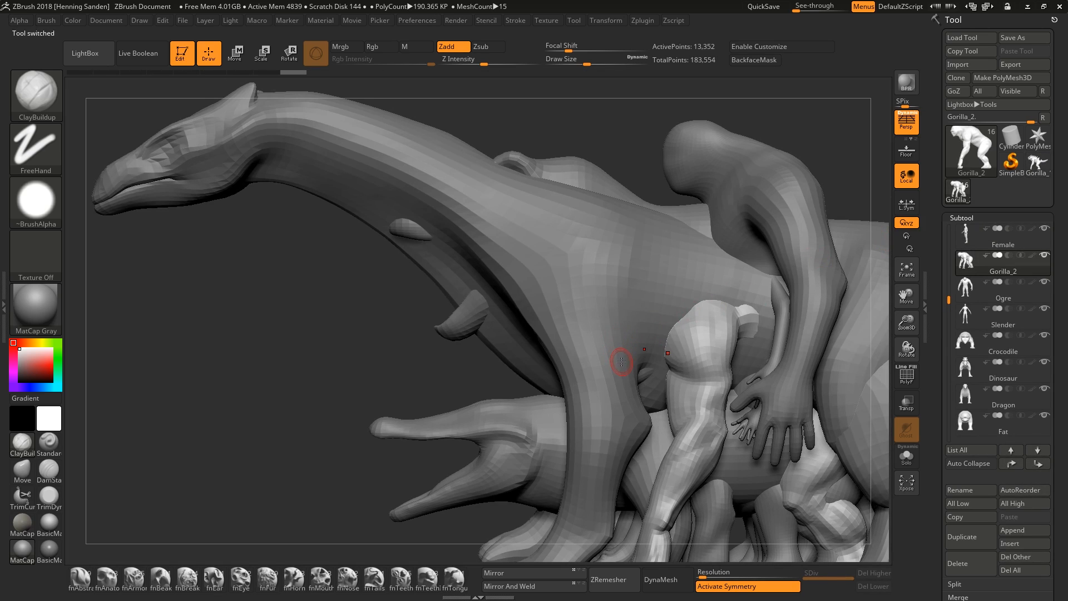
left_click(1036, 163)
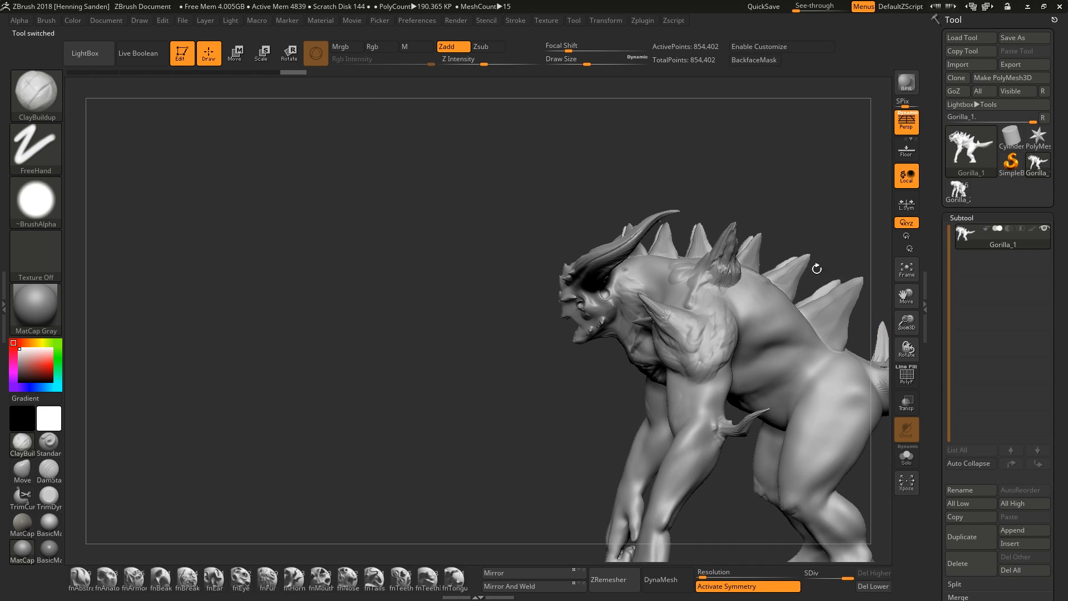
mouse_move(752, 320)
right_mouse_down("alt")
mouse_move(668, 306)
mouse_move(695, 404)
mouse_move(719, 294)
mouse_move(746, 306)
mouse_move(825, 281)
mouse_move(774, 284)
mouse_move(866, 293)
right_mouse_up("alt")
Step: Switch to the multi-subtool base mesh collection and select its Bust subtool
left_click(958, 191)
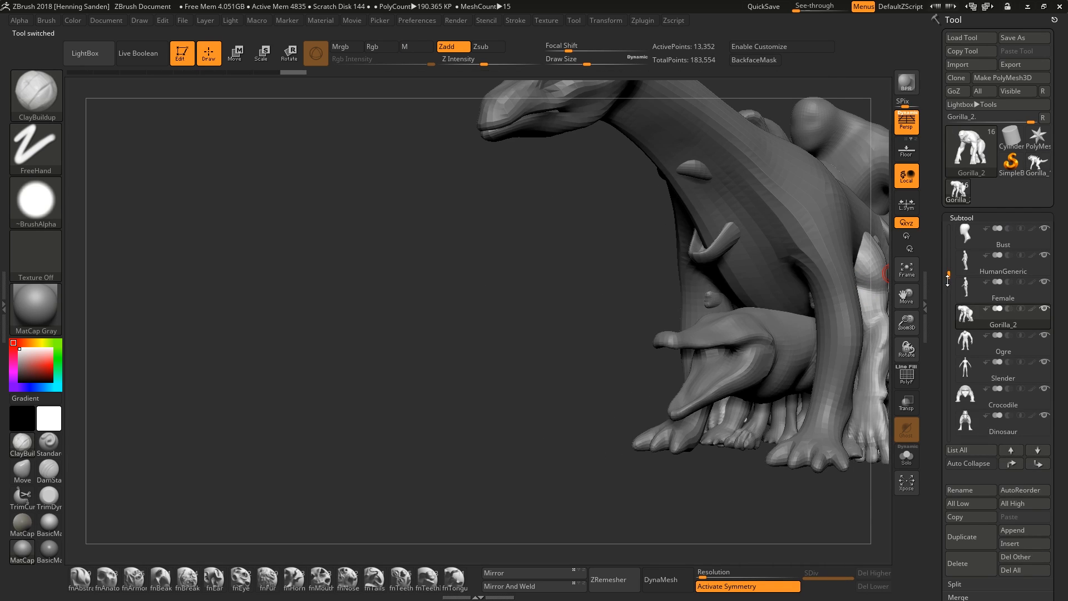
left_click(963, 286)
right_click_drag(630, 339, 643, 339)
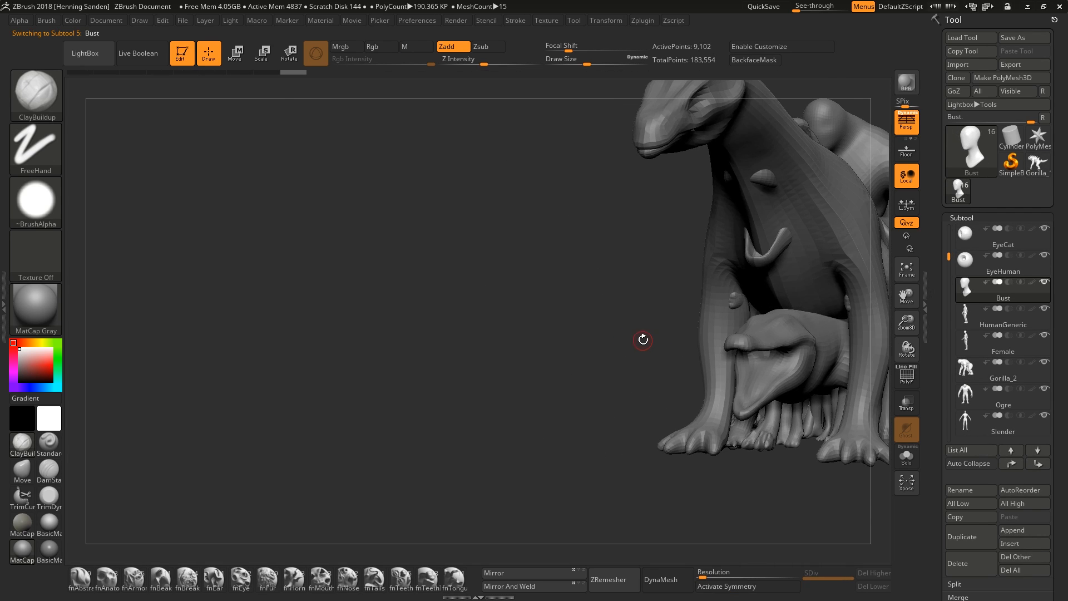
key("f")
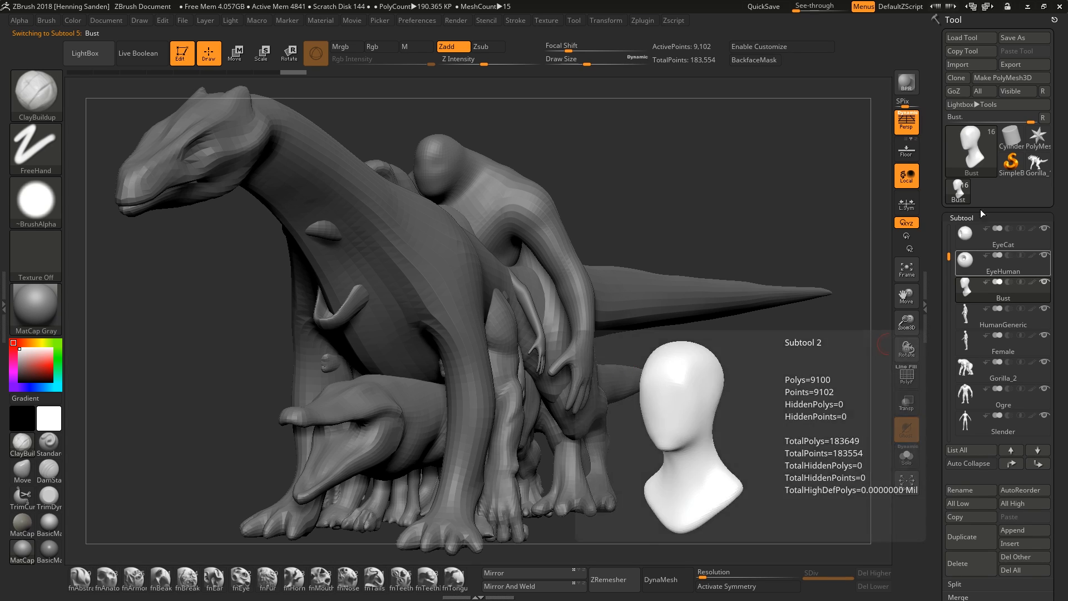
Step: Clone the Bust into a separate tool and switch to it with symmetry active
left_click(955, 77)
left_click(958, 190)
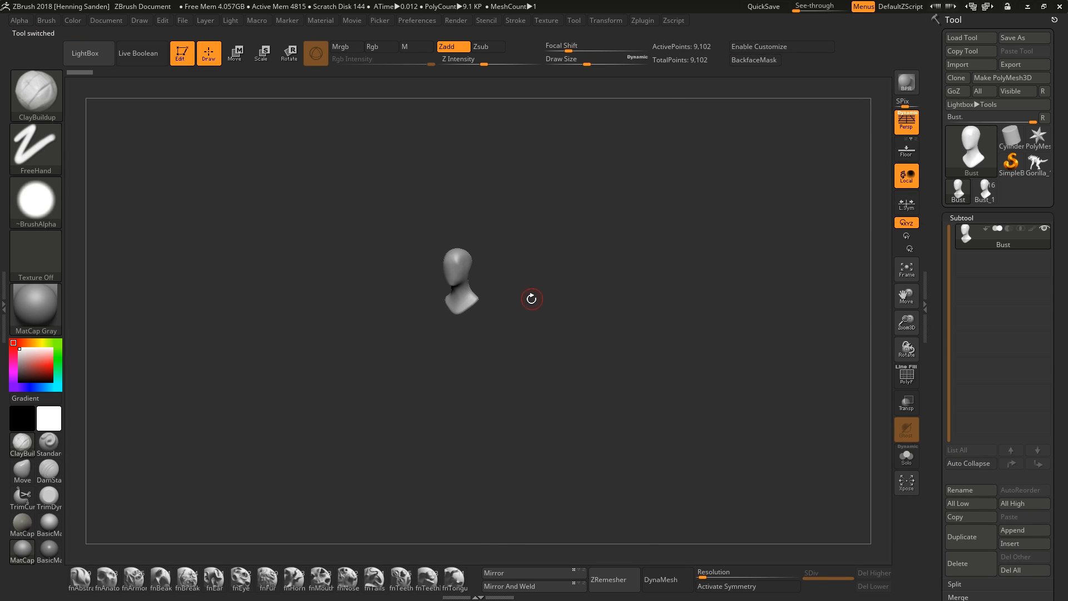
key("f")
mouse_move(583, 309)
left_mouse_down()
mouse_move(617, 308)
mouse_move(594, 298)
left_mouse_up()
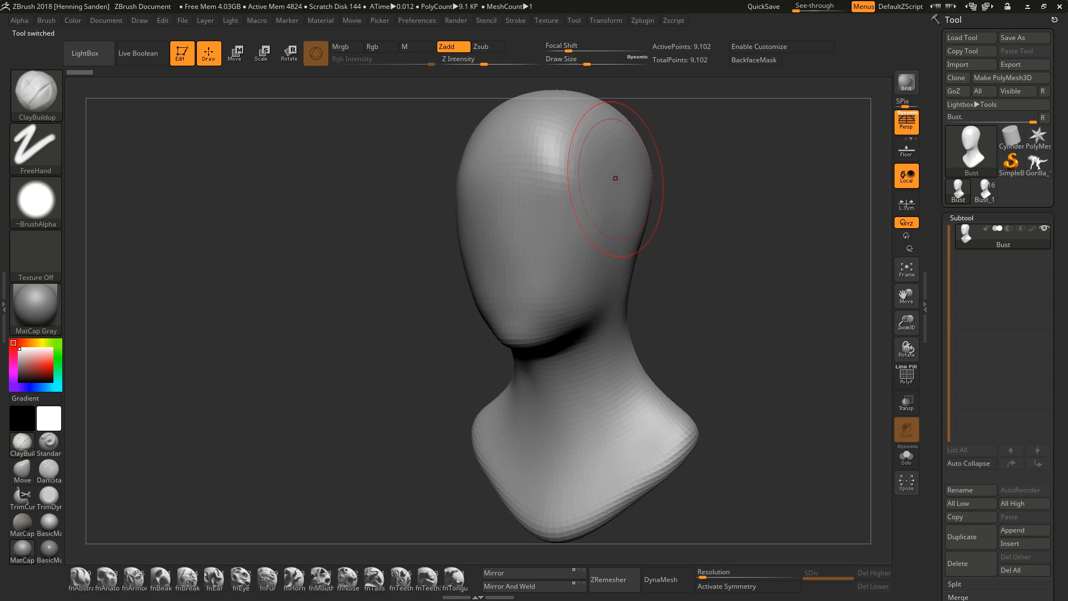
right_click_drag(620, 248, 595, 254, "ctrl")
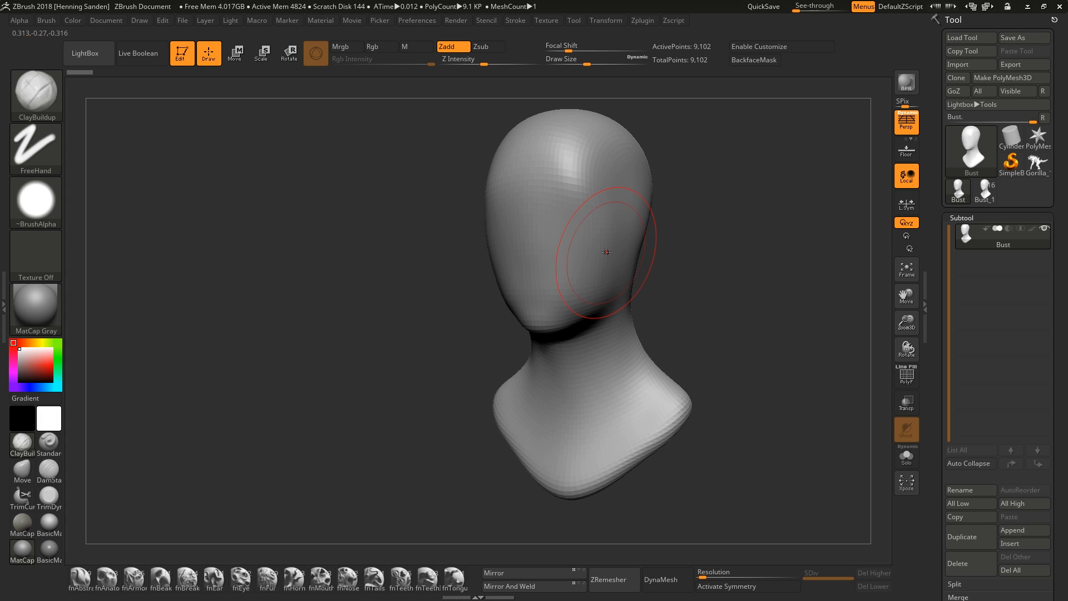
right_click_drag(603, 252, 524, 265)
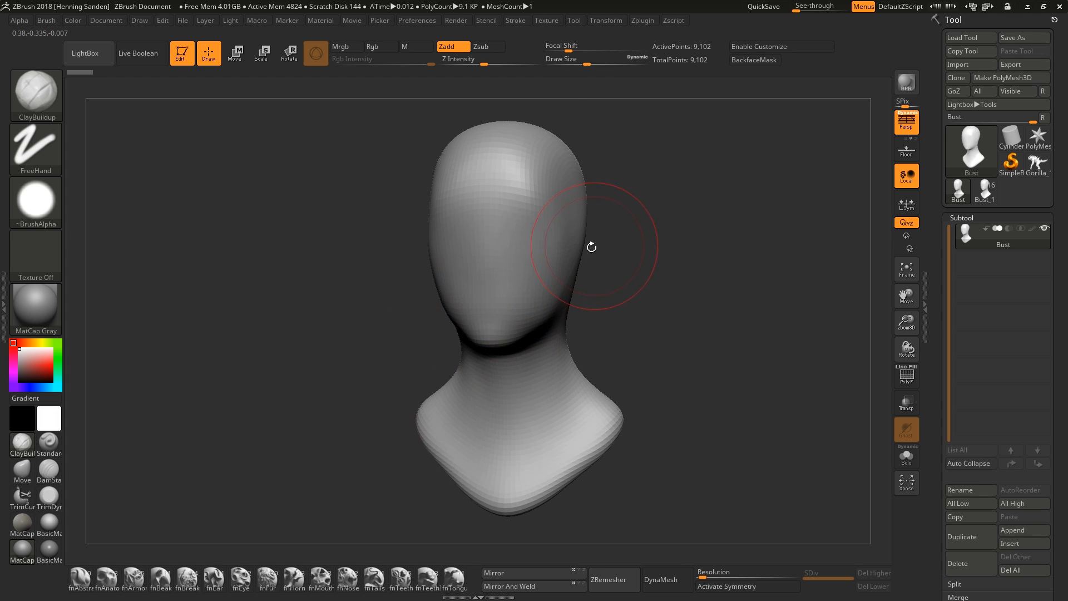
key("x")
Step: Try sculpting rough eye sockets and cheeks on the bust with ClayBuildup, and undo the strokes
key("s")
mouse_move(548, 250)
left_mouse_down()
mouse_move(515, 243)
mouse_move(547, 248)
mouse_move(515, 229)
mouse_move(545, 257)
left_mouse_up()
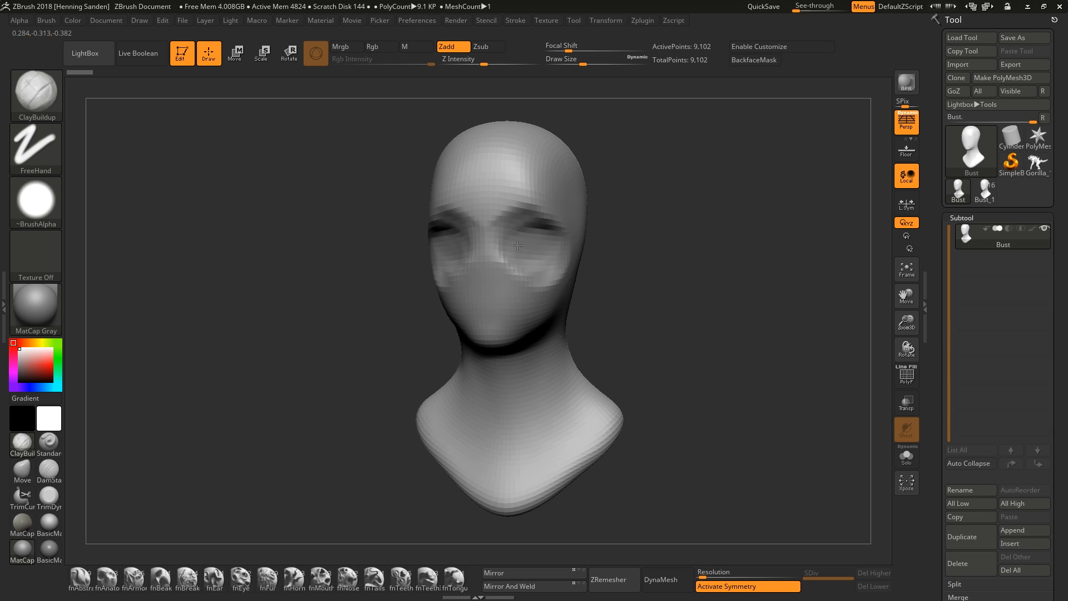
mouse_move(526, 215)
left_mouse_down("alt")
mouse_move(499, 236)
mouse_move(532, 217)
left_mouse_up("alt")
key("ctrl+z")
key("ctrl+z")
Step: Subdivide the bust four times, up to about 2.329 million polygons
mouse_move(541, 224)
right_mouse_down("shift")
mouse_move(559, 225)
mouse_move(542, 232)
mouse_move(546, 256)
mouse_move(685, 114)
right_mouse_up("shift")
key("ctrl+d")
key("ctrl+d")
key("ctrl+d")
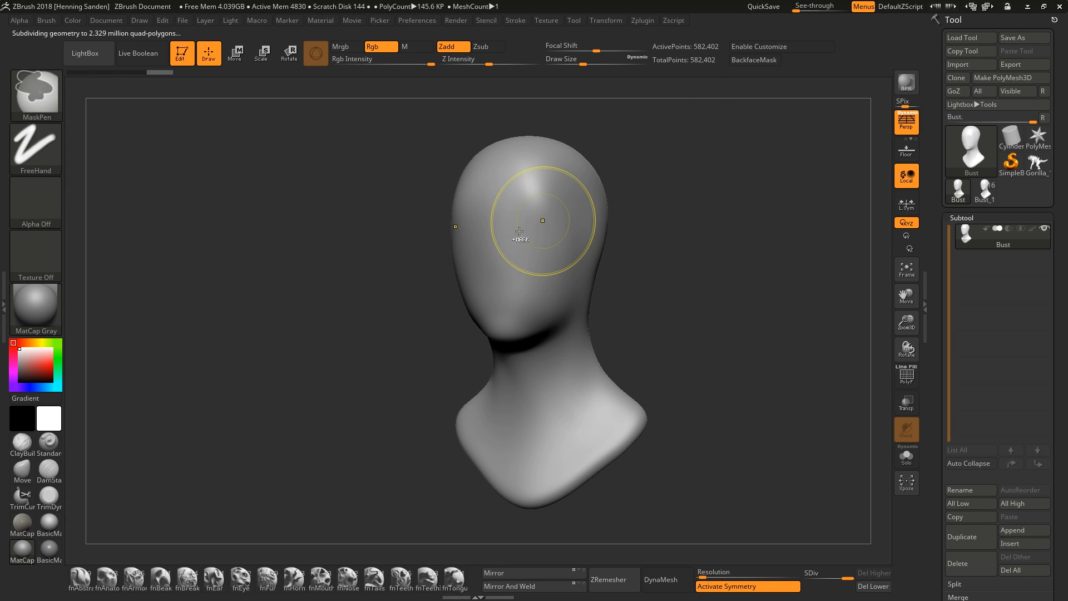
mouse_move(535, 235)
right_mouse_down("shift")
mouse_move(543, 251)
mouse_move(506, 281)
right_mouse_up("shift")
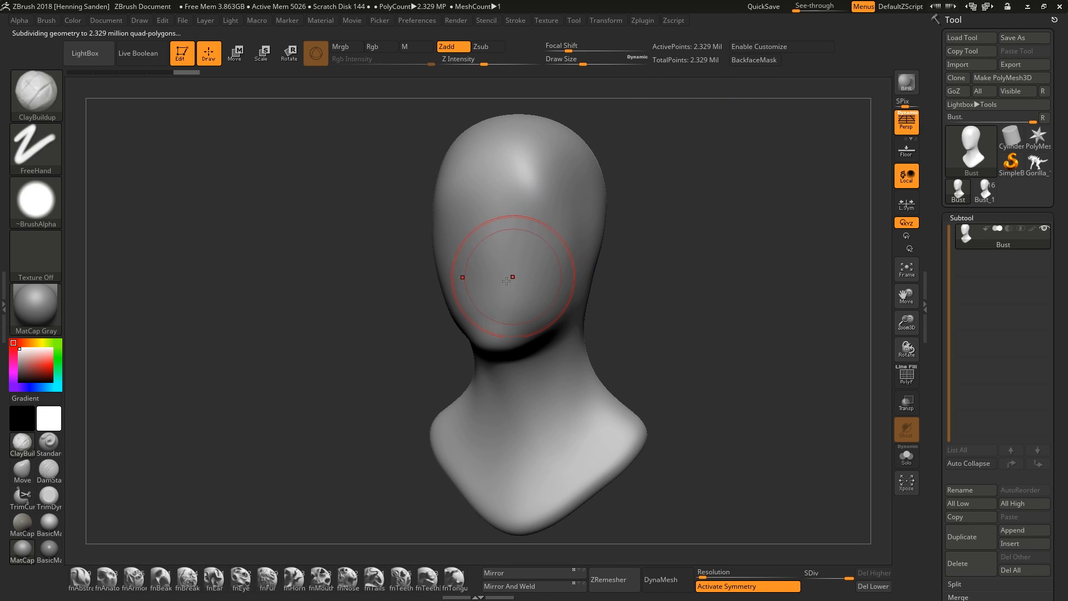
Step: Stamp the fnEar brush's Thug ear symmetrically on both sides of the bust's head
left_click(212, 578)
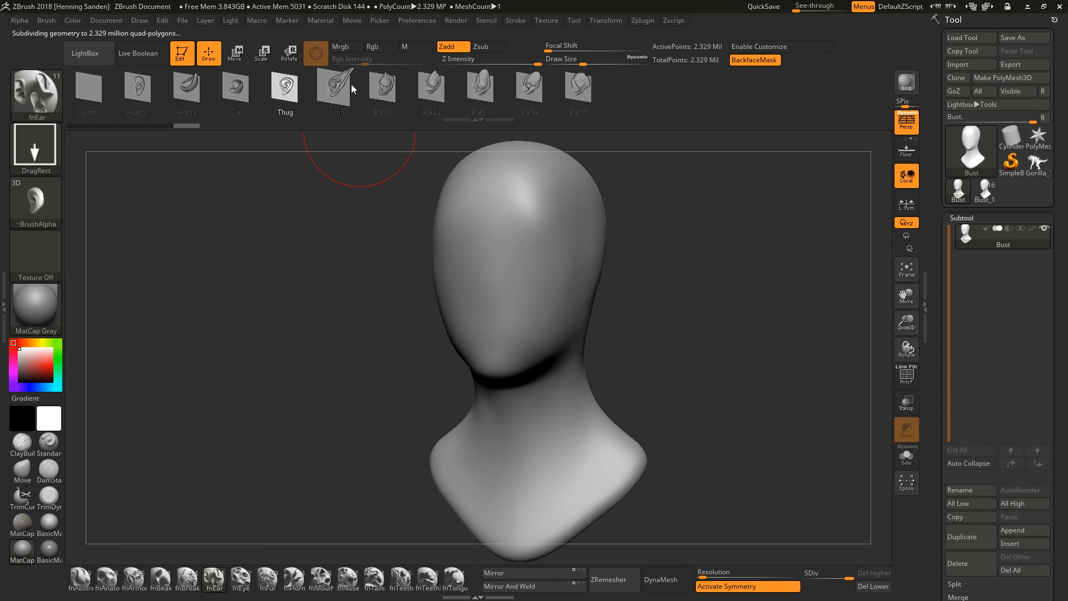
left_click(334, 86)
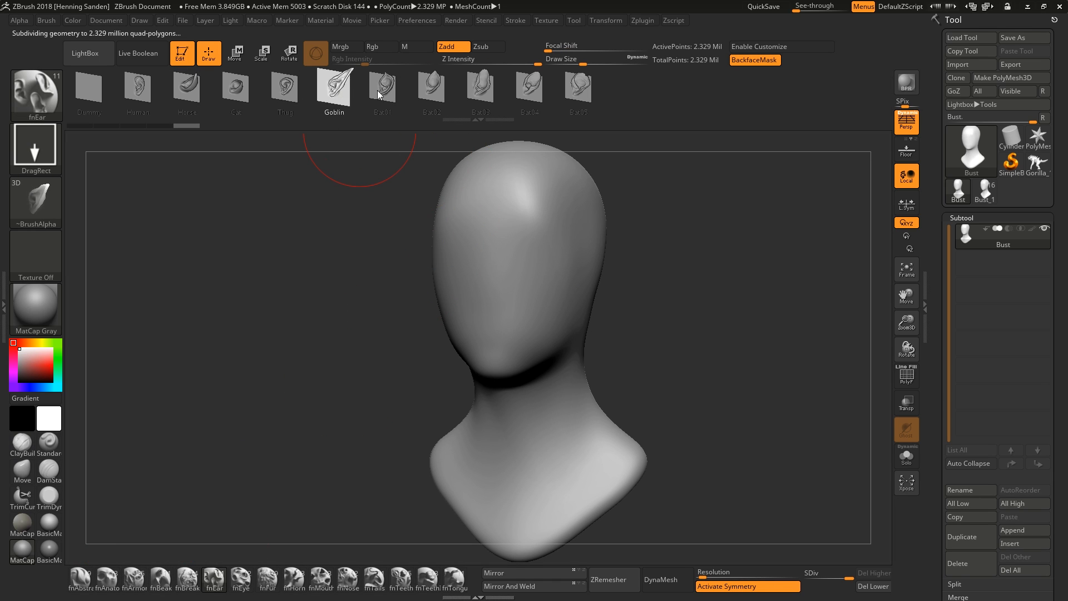
left_click(285, 88)
right_click_drag(415, 152, 562, 194)
left_click_drag(628, 247, 643, 134)
right_click_drag(543, 293, 608, 303)
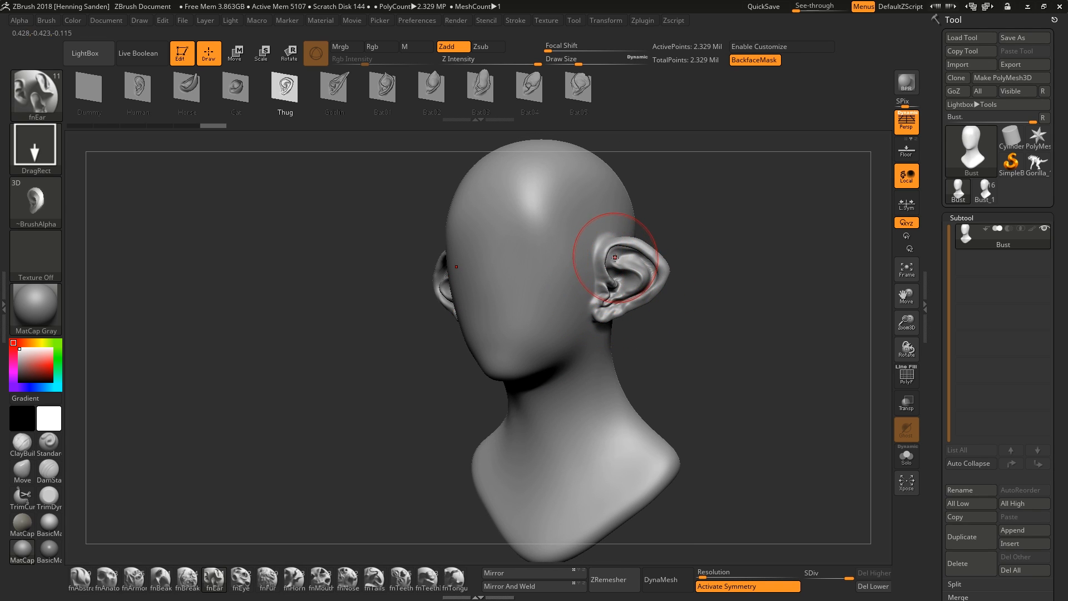
right_click_drag(586, 269, 536, 322, "shift")
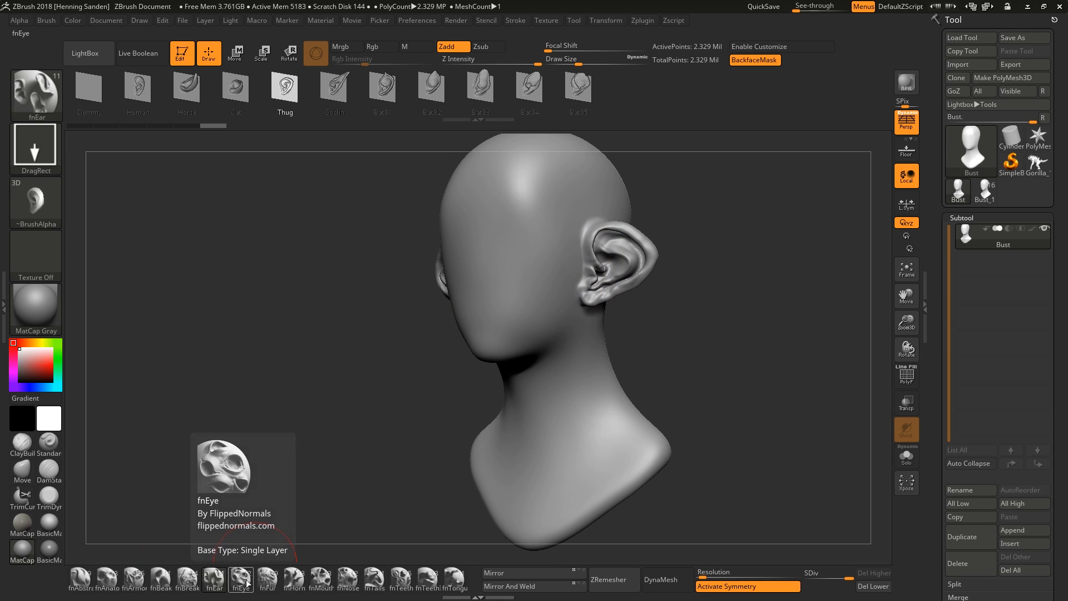
mouse_move(290, 583)
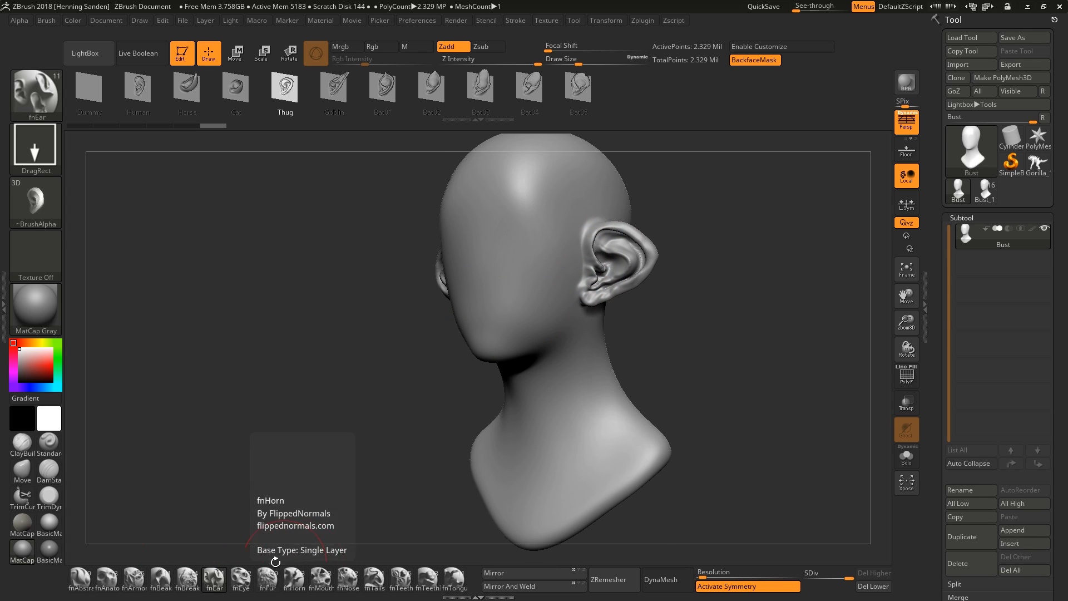
left_click(239, 580)
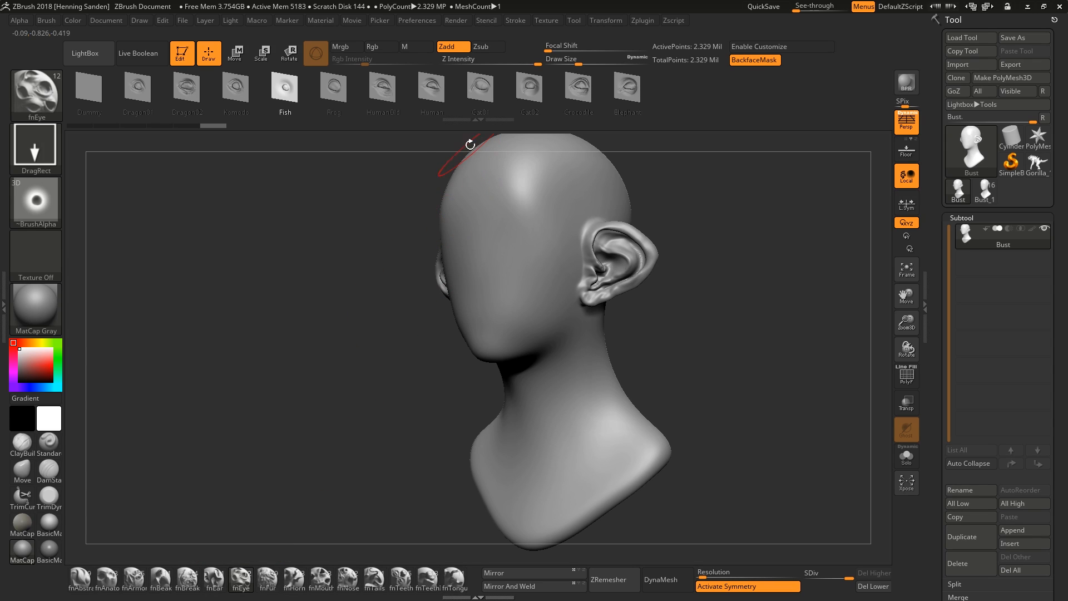
left_click_drag(334, 370, 366, 376)
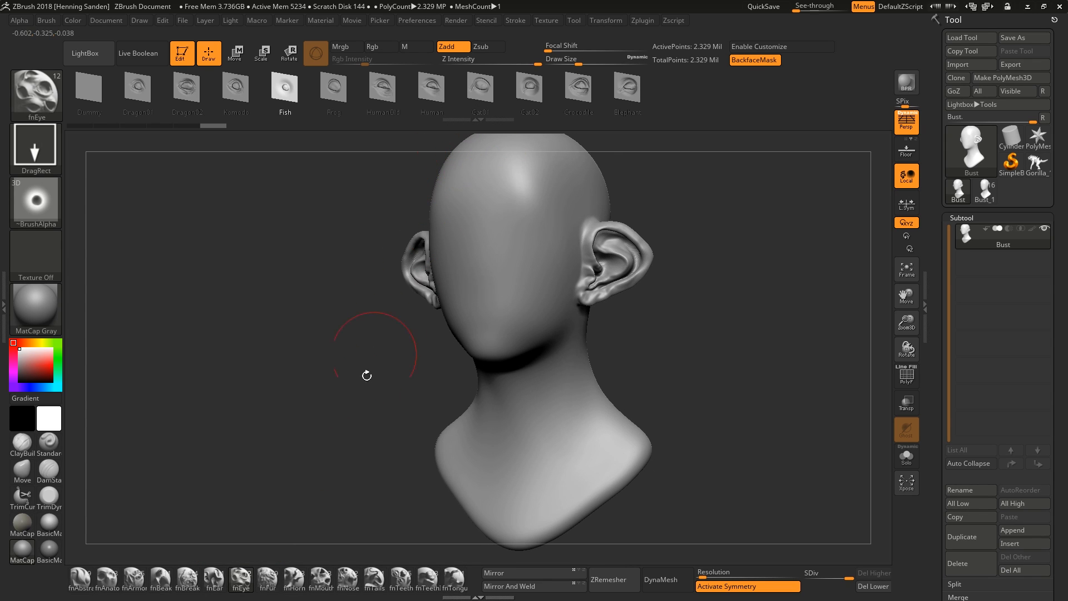
Step: Stamp the fnAnatomy brush's Cheekbone shape symmetrically on both sides of the bust's face
left_click(107, 580)
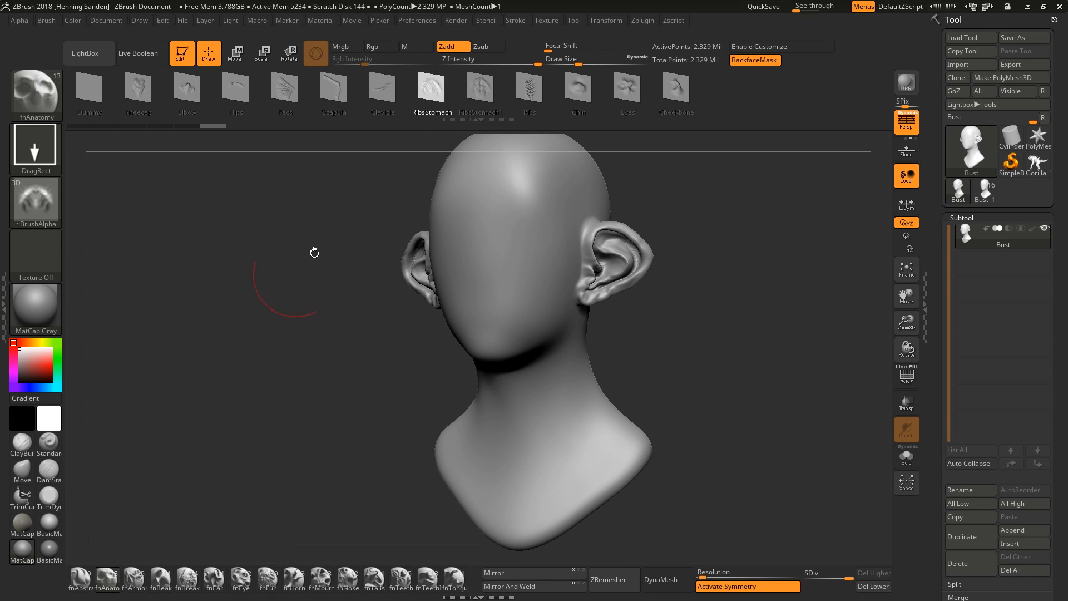
left_click(483, 92)
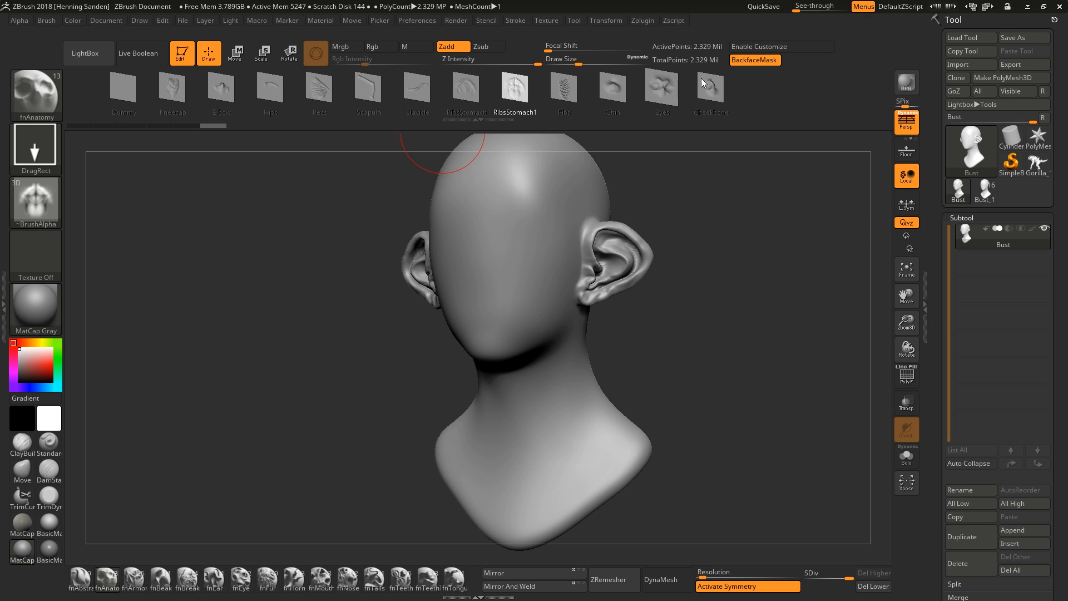
left_click(706, 95)
mouse_move(695, 233)
left_mouse_down()
mouse_move(558, 234)
mouse_move(543, 195)
mouse_move(544, 152)
left_mouse_up()
right_click_drag(526, 193, 597, 186)
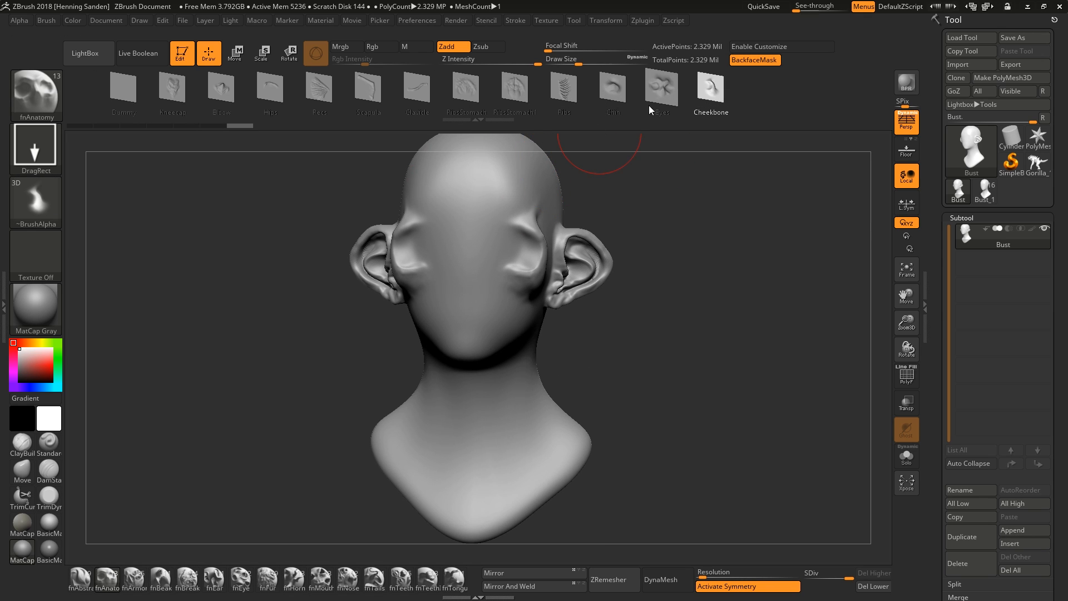
Step: Undo the symmetrical Eyes stamp, turn off symmetry and stamp the fnAnatomy Eyes shape once across the middle of the face
left_click(661, 89)
right_click_drag(484, 239, 450, 273)
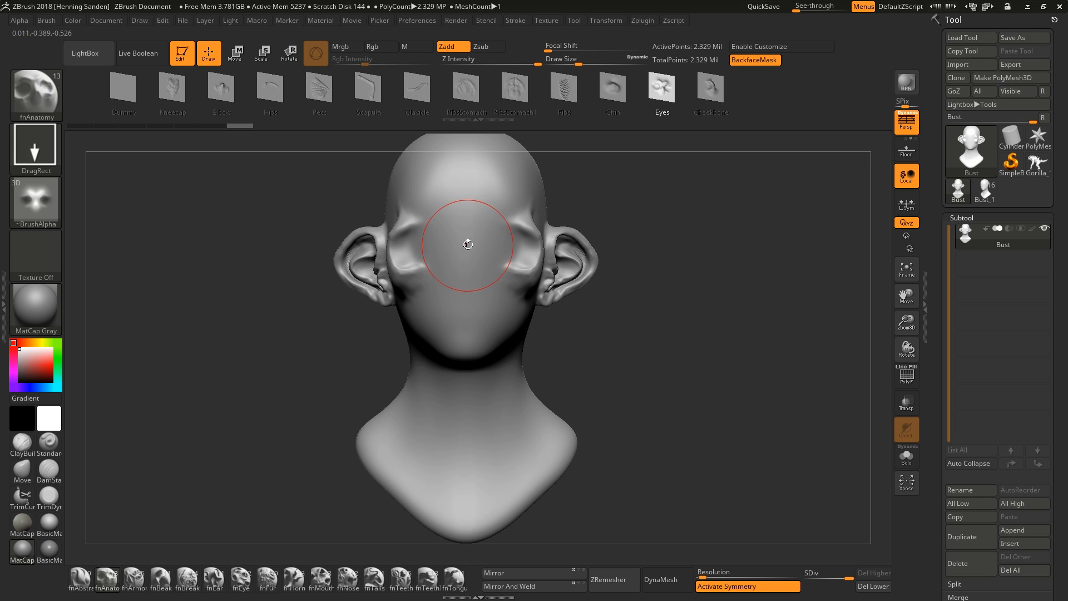
key("ctrl+z")
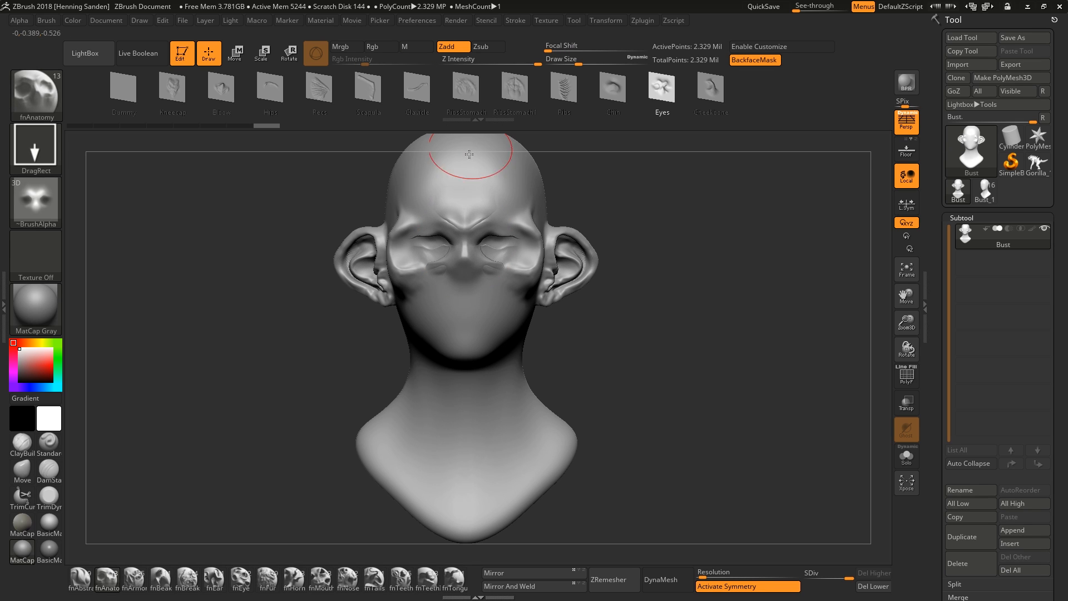
key("x")
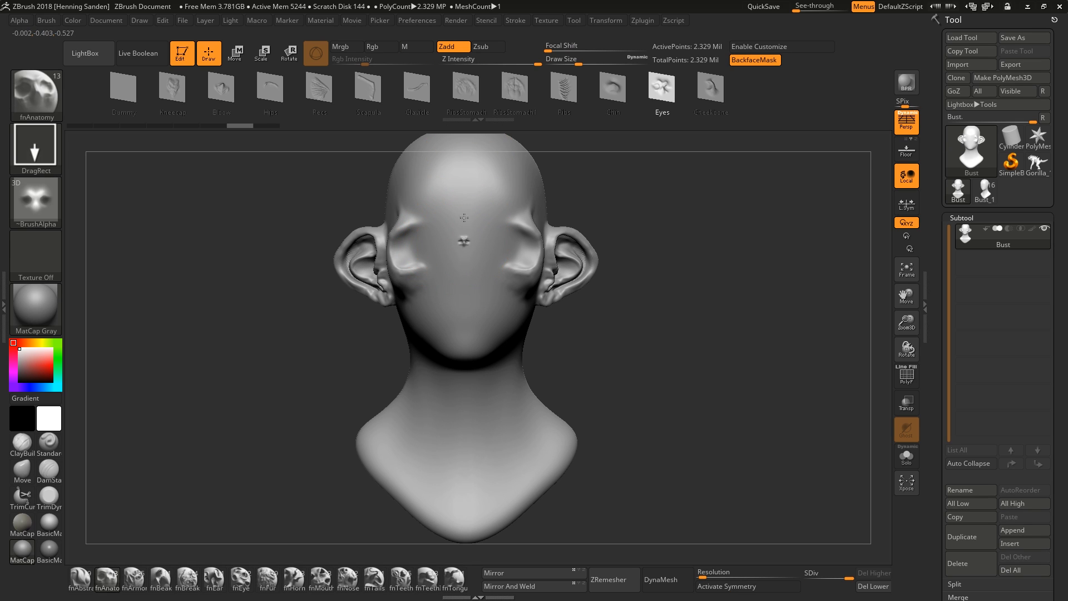
left_click_drag(464, 218, 468, 110)
mouse_move(501, 236)
right_mouse_down()
mouse_move(398, 242)
mouse_move(478, 262)
mouse_move(476, 240)
right_mouse_up()
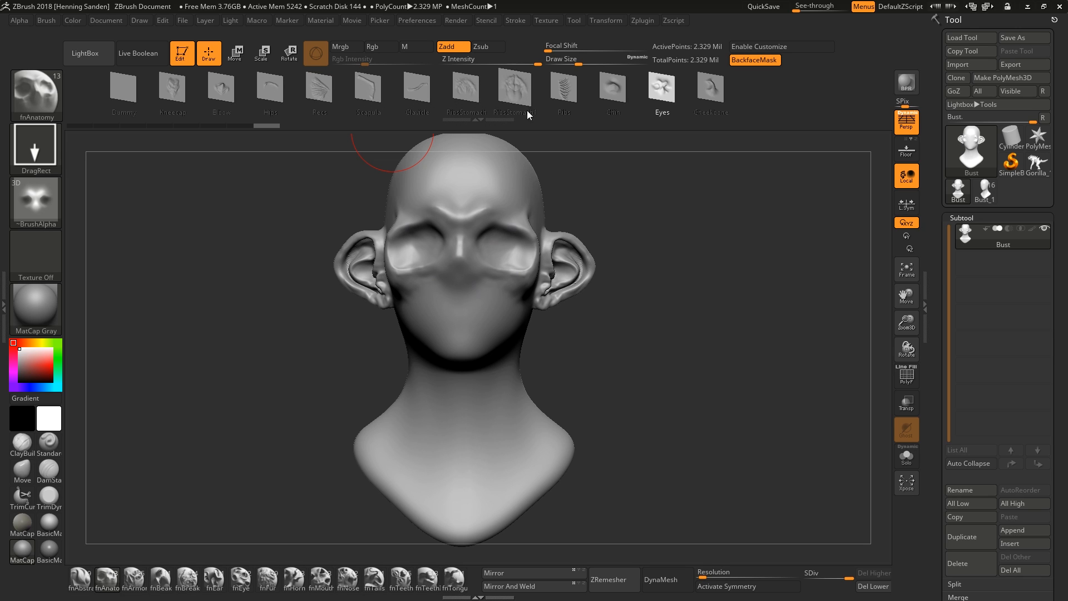
Step: Stamp the fnAnatomy brush's Chin shape on the lower middle of the bust's face, redoing the first stamp
left_click(605, 102)
right_click_drag(457, 373, 461, 337)
left_click_drag(460, 343, 461, 319)
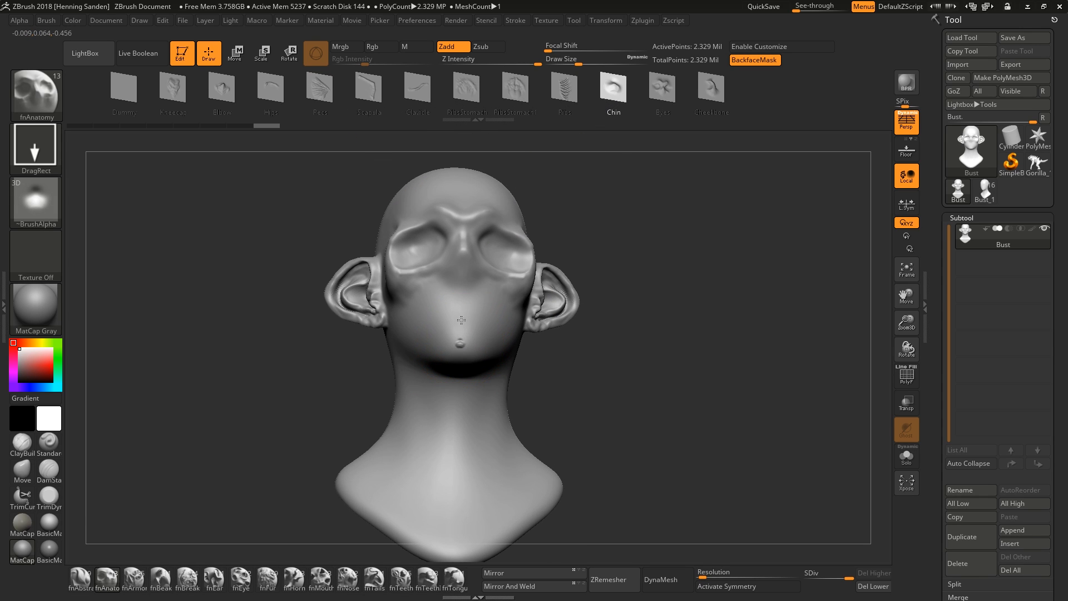
right_click_drag(464, 276, 464, 342)
key("ctrl+z")
left_click_drag(461, 292, 465, 272)
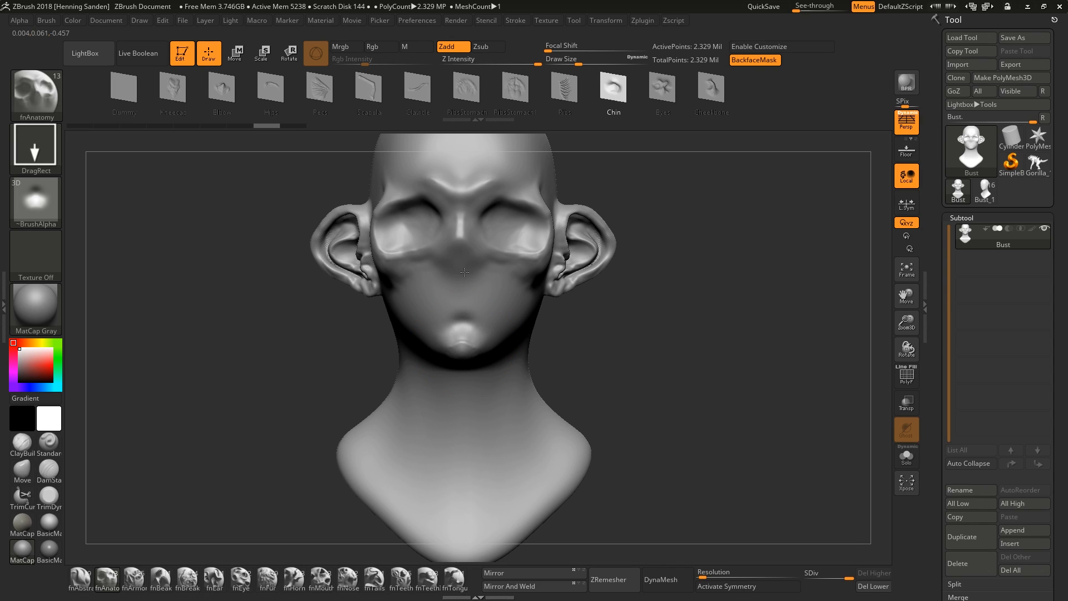
mouse_move(497, 309)
right_mouse_down("ctrl")
mouse_move(467, 312)
mouse_move(484, 320)
right_mouse_up("ctrl")
Step: Delete the bust's lower subdivision levels
key("x")
key("x")
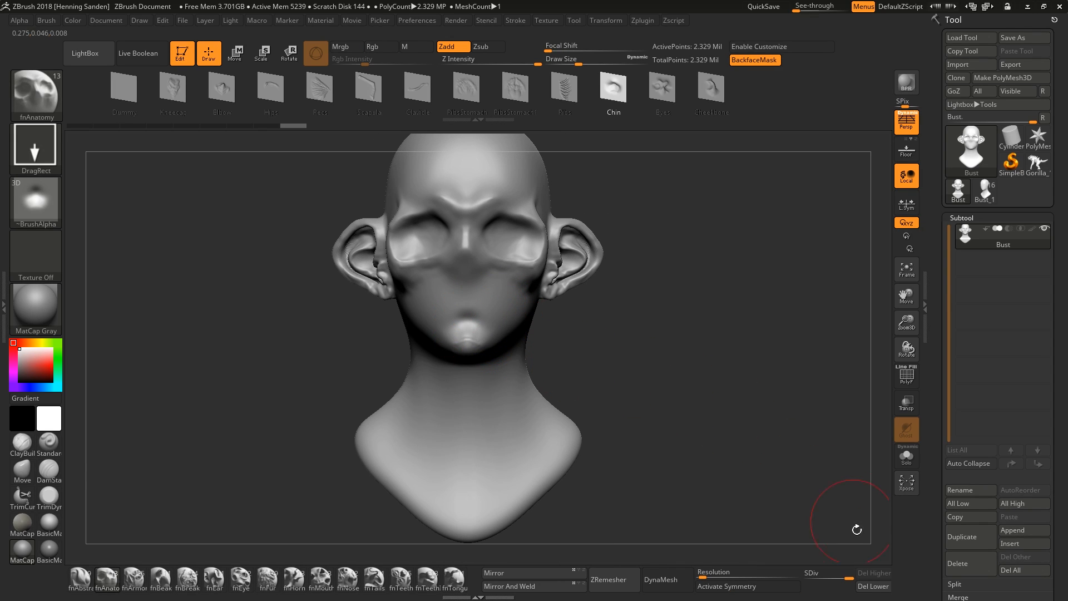
left_click(873, 585)
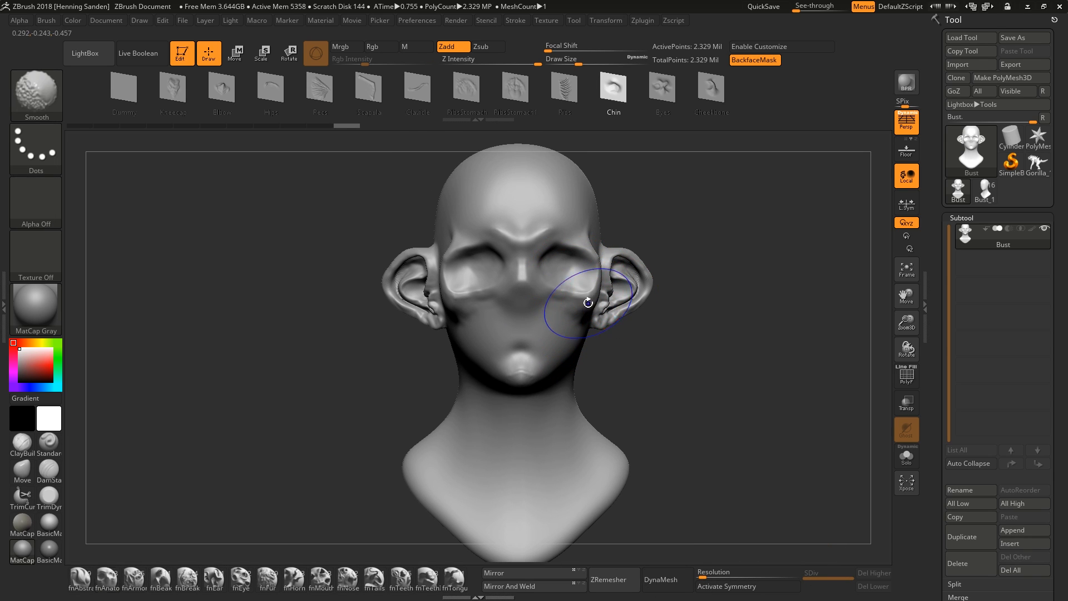
key("shift+f")
key("shift+f")
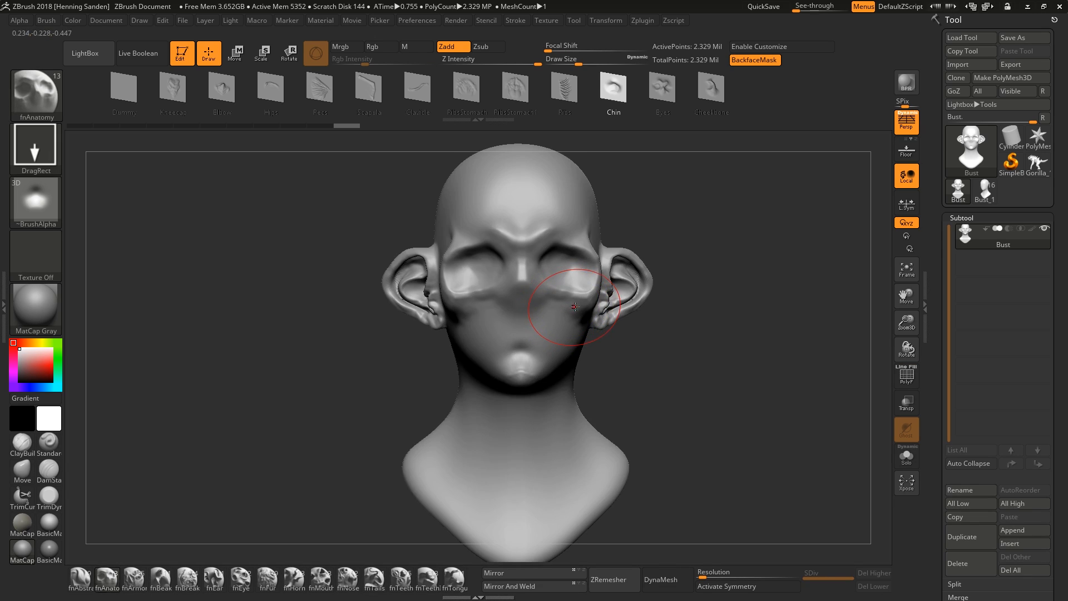
mouse_move(578, 303)
right_mouse_down()
mouse_move(550, 307)
mouse_move(569, 307)
mouse_move(566, 329)
mouse_move(505, 320)
right_mouse_up()
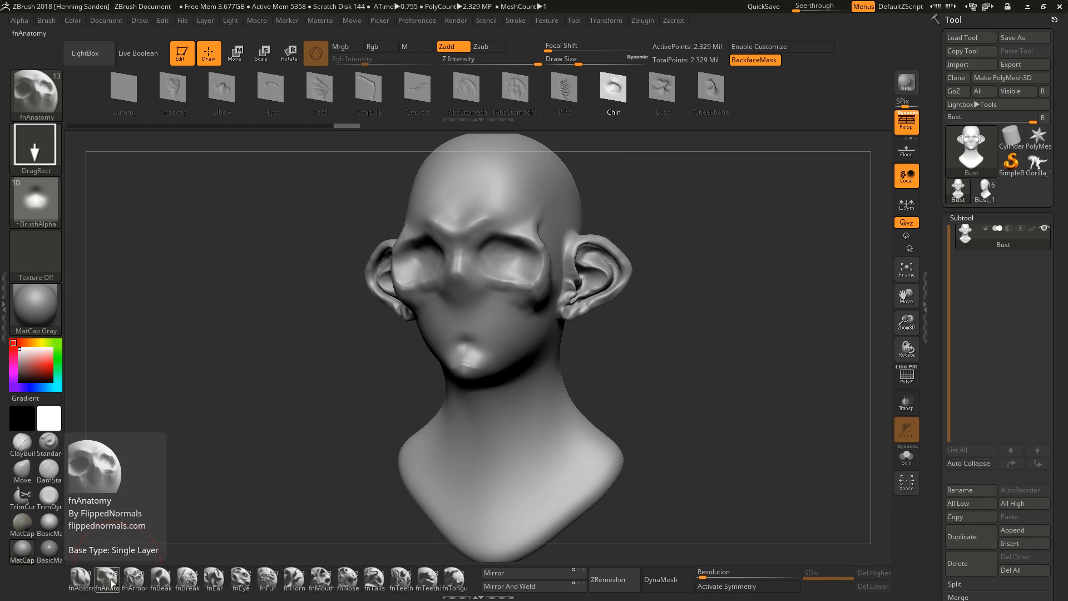
Step: Turn on symmetry and try the fnEye brush's Komodo eye in both eye sockets
mouse_move(217, 576)
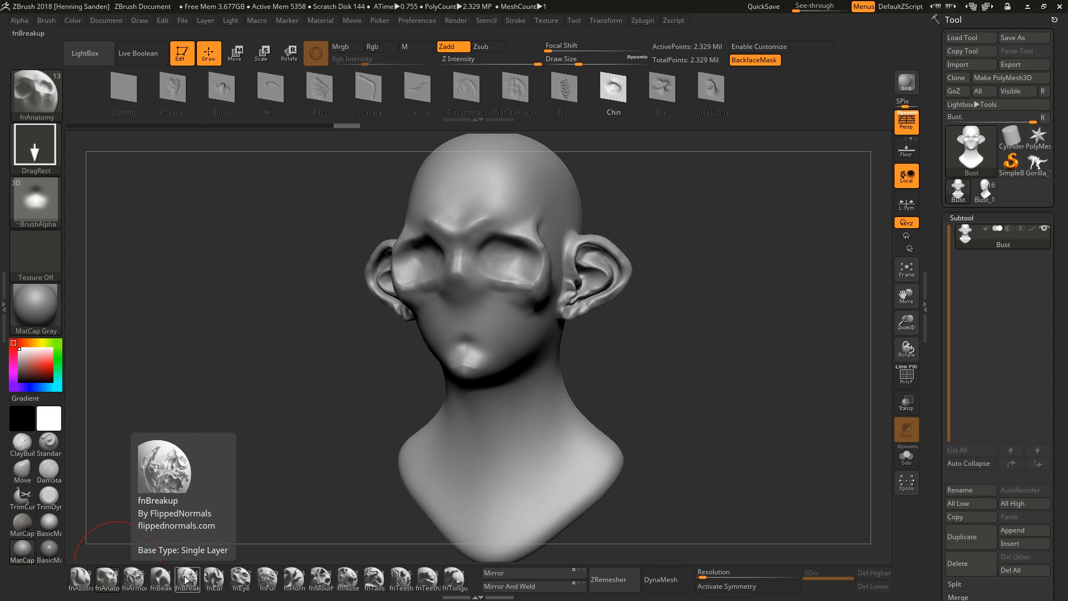
left_click(239, 580)
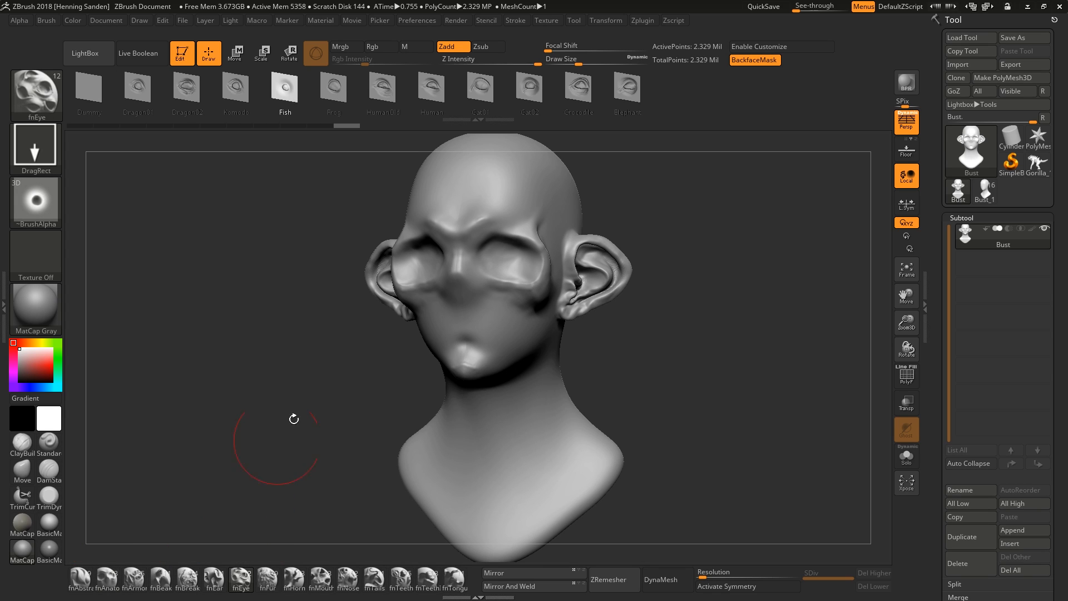
left_click(236, 97)
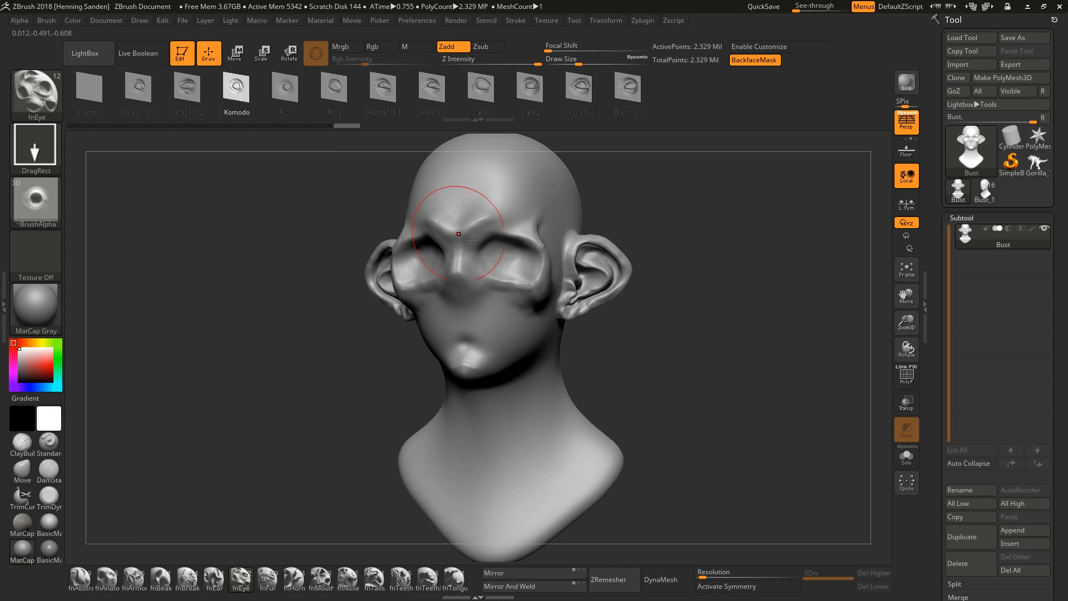
mouse_move(485, 242)
right_mouse_down("ctrl")
mouse_move(509, 272)
mouse_move(515, 266)
right_mouse_up("ctrl")
key("bracketleft")
key("x")
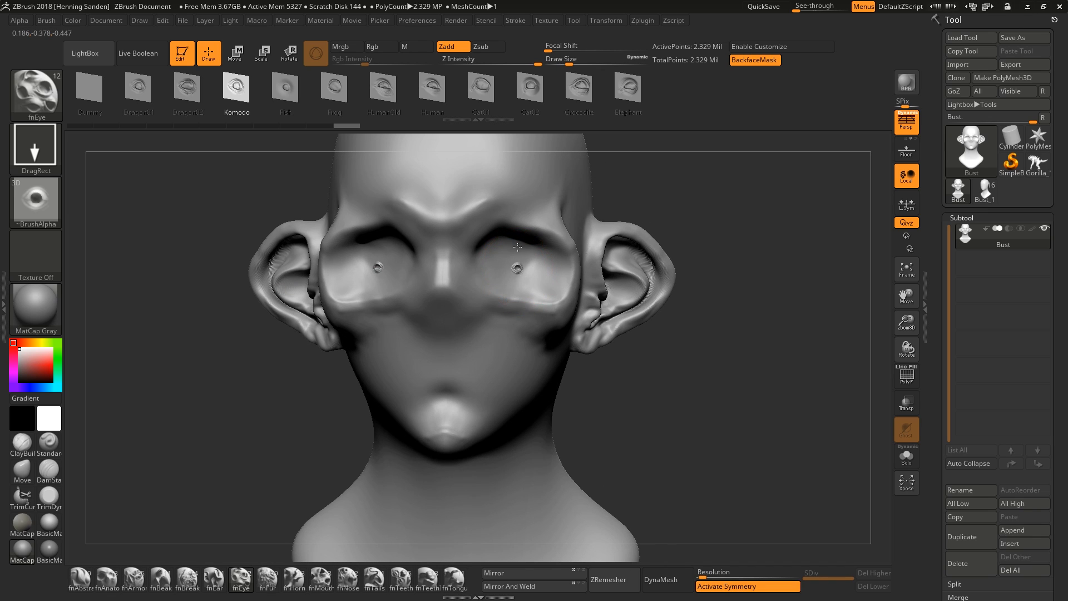
left_click_drag(498, 211, 474, 177)
right_click_drag(537, 231, 500, 239)
mouse_move(501, 239)
right_mouse_down("ctrl")
mouse_move(531, 300)
mouse_move(469, 309)
mouse_move(536, 282)
mouse_move(543, 312)
right_mouse_up("ctrl")
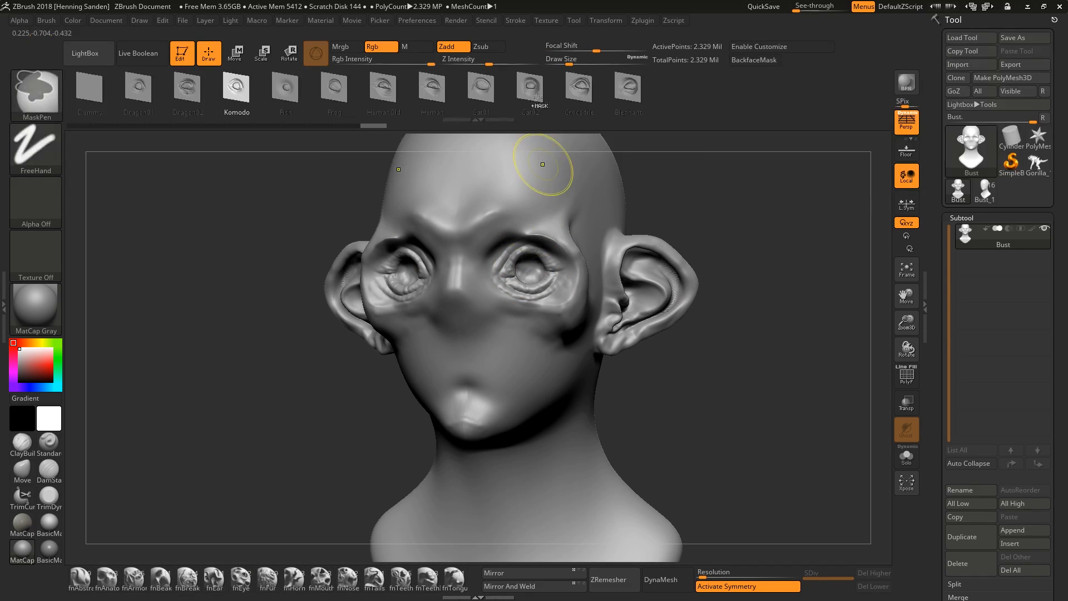
key("ctrl+z")
Step: Try the fnEye brush's Cat02 eye symmetrically in both eye sockets
left_click(530, 89)
left_click_drag(525, 271, 540, 244)
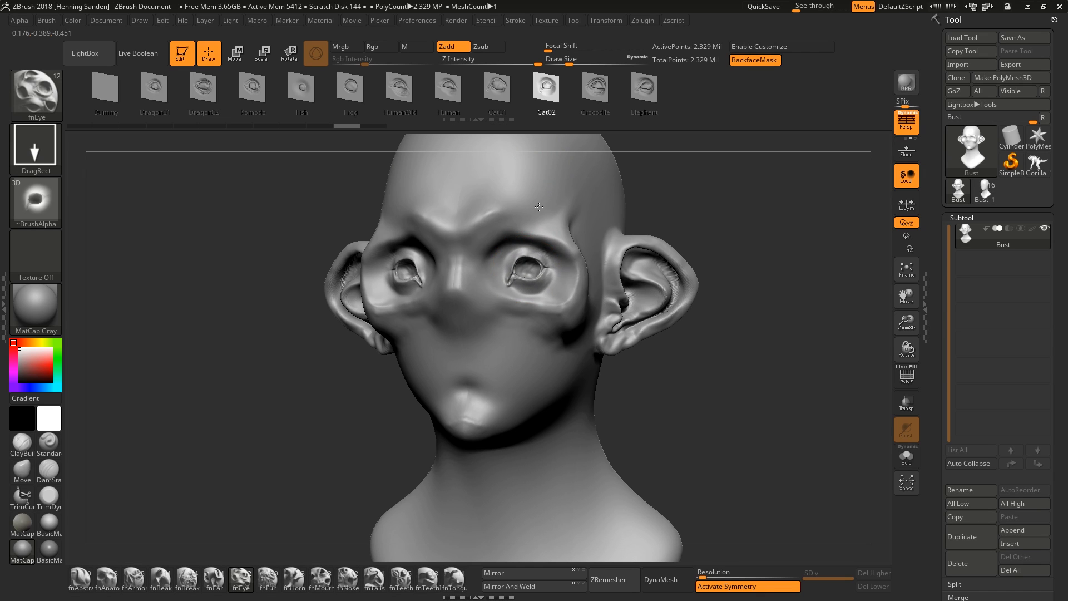
left_click_drag(542, 202, 543, 200)
mouse_move(543, 200)
right_mouse_down()
mouse_move(578, 261)
mouse_move(553, 296)
mouse_move(550, 275)
right_mouse_up()
mouse_move(550, 275)
right_mouse_down()
mouse_move(528, 294)
mouse_move(561, 273)
right_mouse_up()
Step: Undo the Cat02 eyes and try the fnEye brush's Crocodile eye in both eye sockets
left_click(596, 100)
right_click_drag(561, 223, 555, 266, "ctrl")
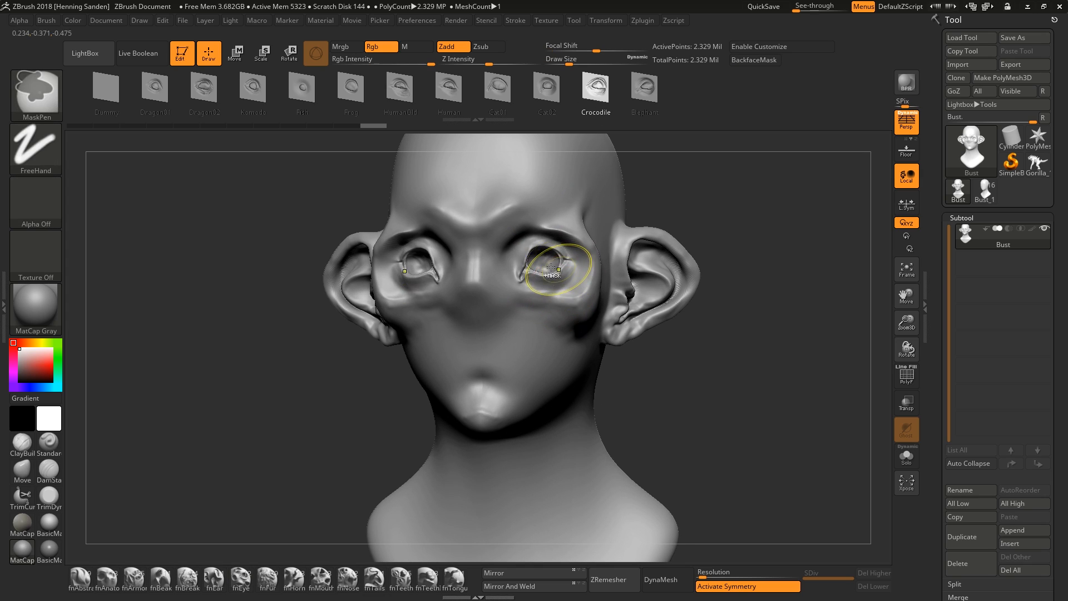
key("ctrl+z")
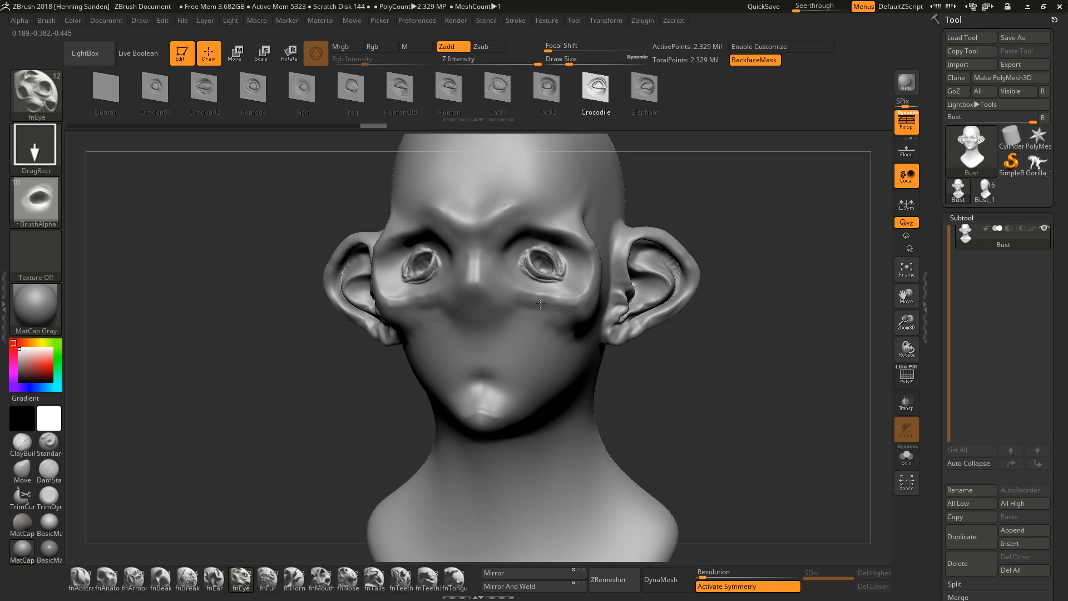
left_click_drag(543, 187, 545, 195)
key("ctrl+z")
Step: Stamp the fnEye brush's Elephant eye symmetrically in both eye sockets
left_click(638, 105)
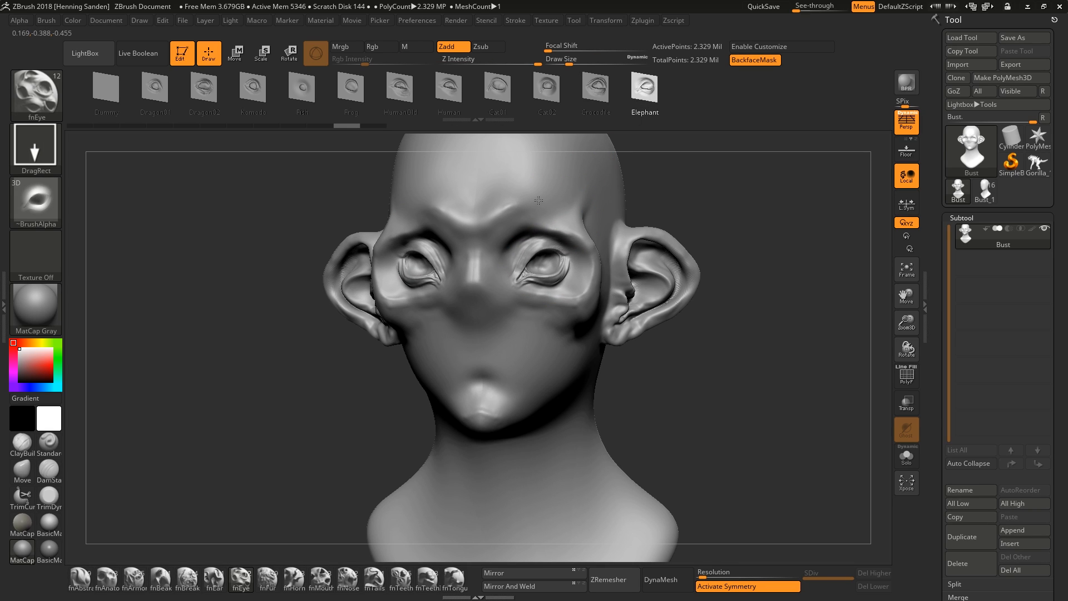
mouse_move(570, 277)
right_mouse_down("ctrl")
mouse_move(560, 309)
mouse_move(543, 289)
mouse_move(543, 317)
mouse_move(528, 348)
mouse_move(517, 345)
mouse_move(529, 353)
mouse_move(549, 332)
right_mouse_up("ctrl")
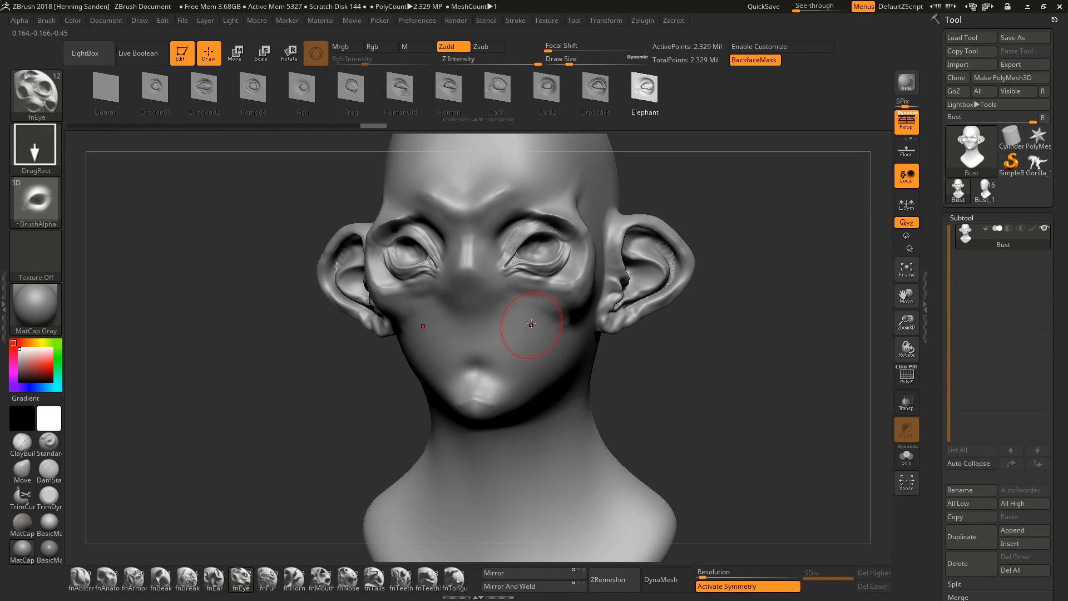
key("shift")
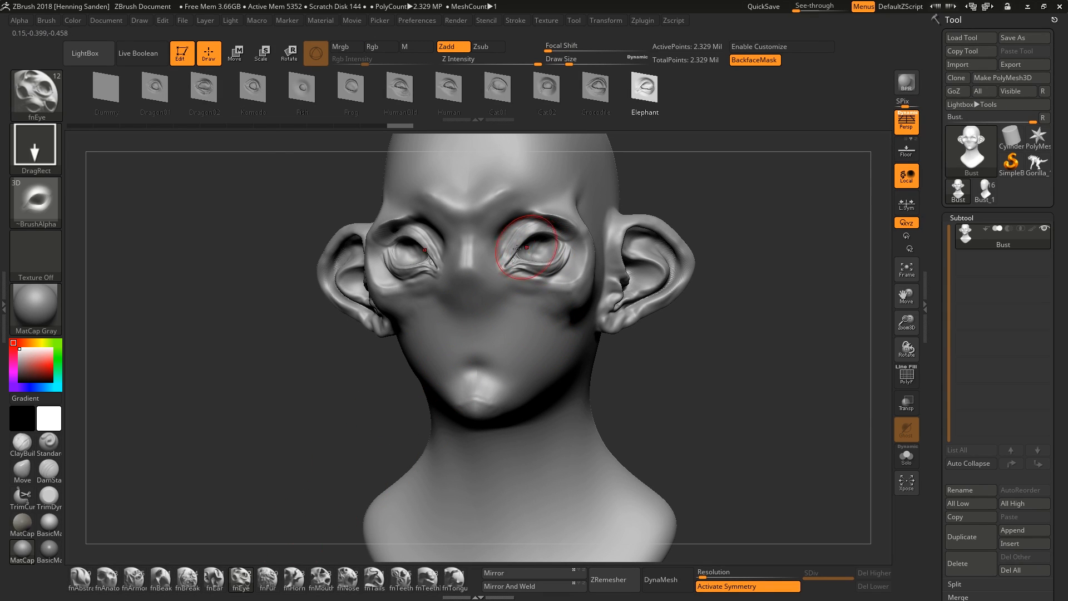
right_click_drag(565, 253, 365, 456)
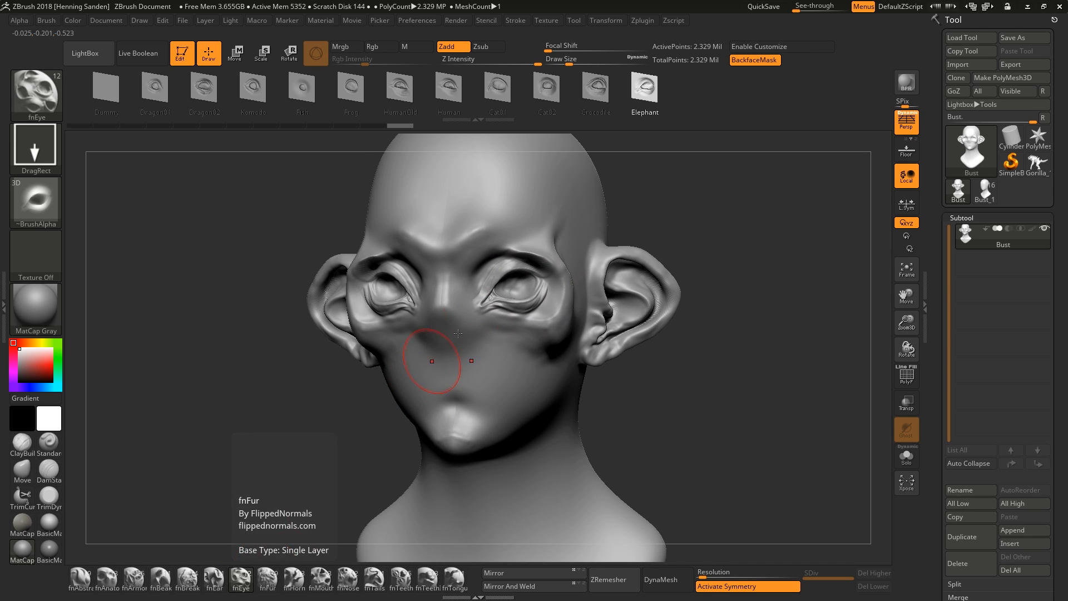
mouse_move(465, 317)
right_mouse_down("ctrl")
mouse_move(474, 396)
mouse_move(578, 304)
mouse_move(550, 332)
right_mouse_up("ctrl")
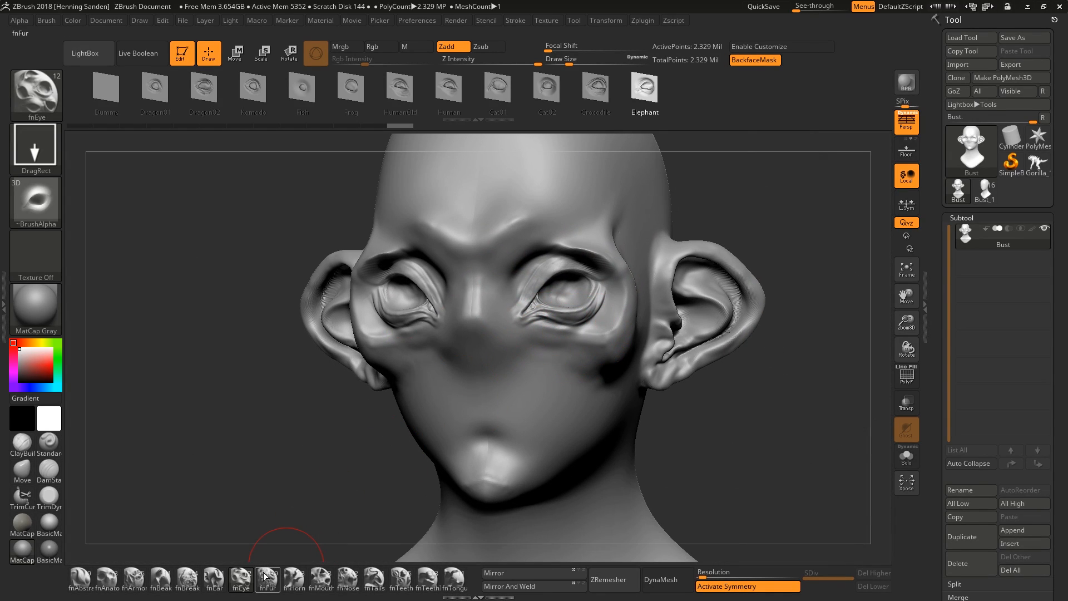
Step: Turn off symmetry and try the fnBreakup brush's BigHole shape on the forehead
left_click(159, 580)
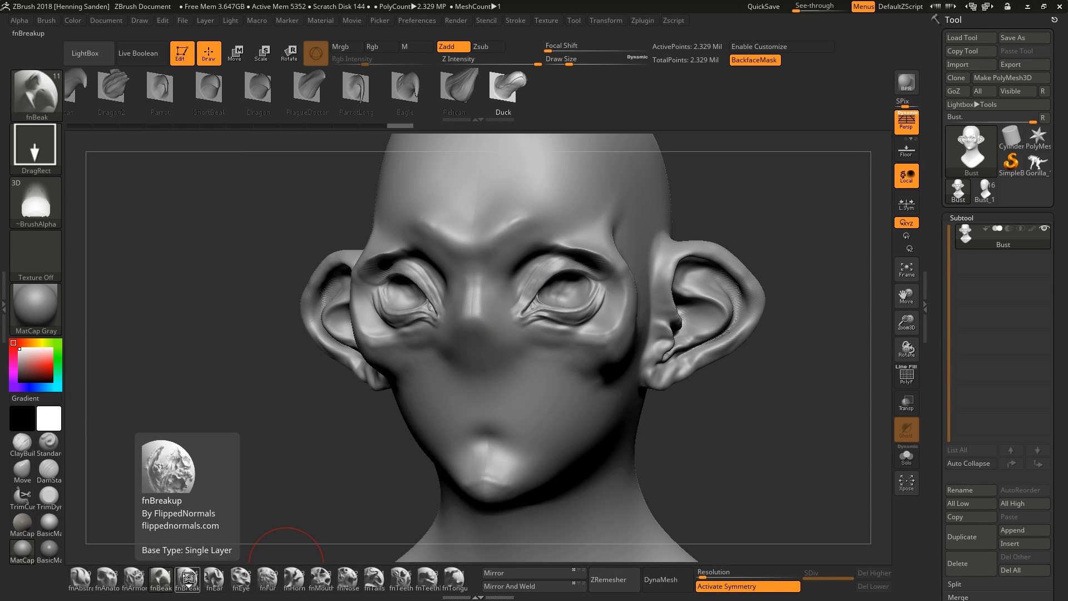
left_click(480, 89)
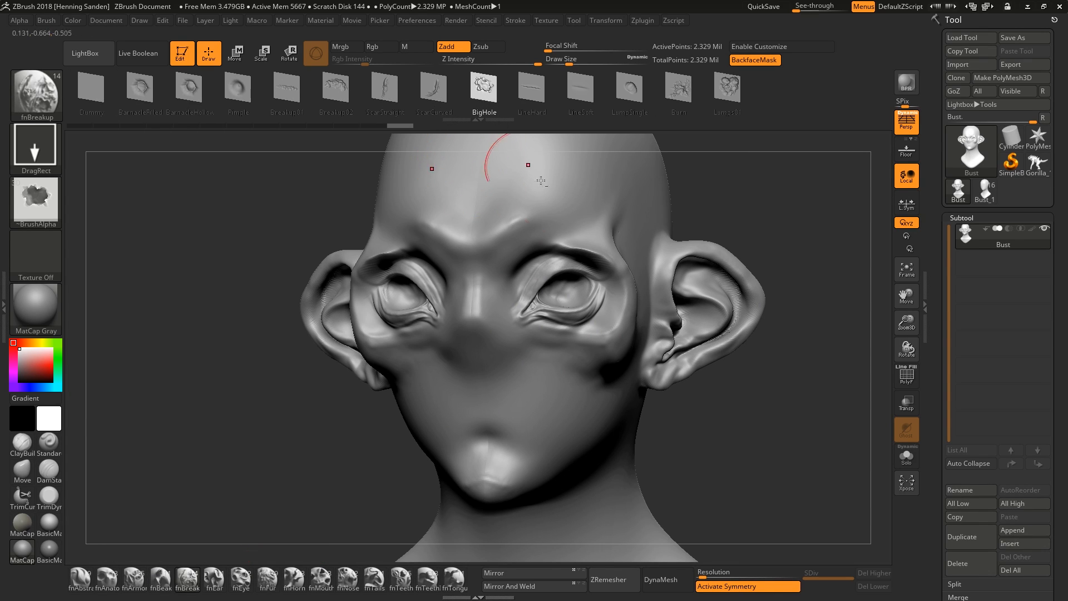
right_click_drag(542, 166, 491, 221, "ctrl")
key("x")
right_click_drag(583, 201, 563, 262, "alt")
left_click_drag(550, 283, 590, 243)
right_click_drag(591, 242, 612, 303)
key("ctrl+z")
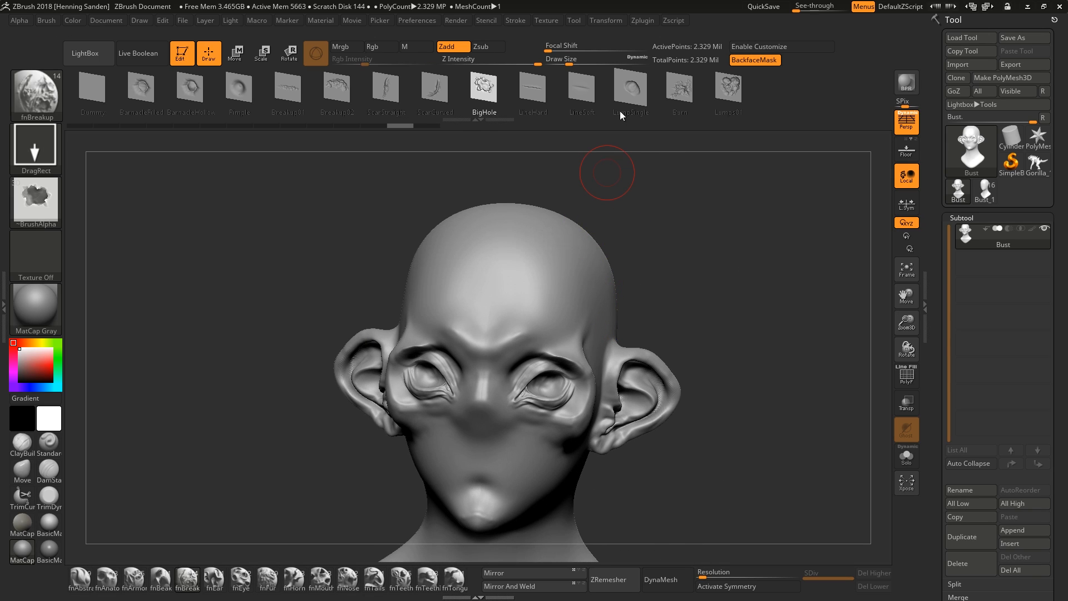
Step: Try the fnBreakup brush's Lumps01 shape on one side of the forehead
left_click(728, 88)
mouse_move(551, 277)
left_mouse_down()
mouse_move(562, 261)
mouse_move(555, 289)
left_mouse_up()
right_click_drag(562, 300, 579, 323)
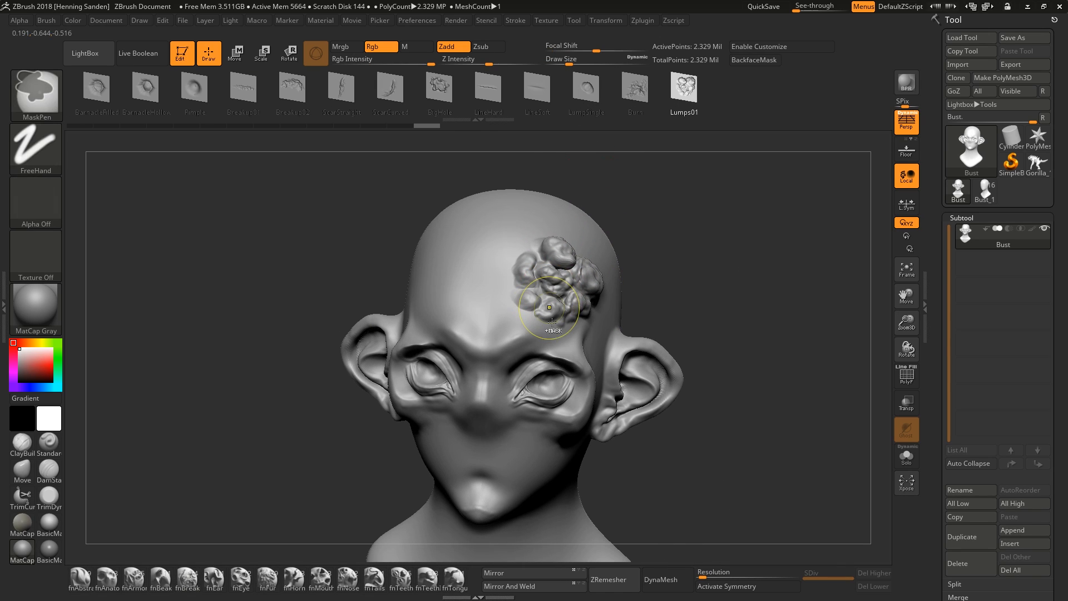
key("ctrl+z")
Step: Stamp clusters of the fnBreakup brush's Lumps01 shape on the front of one shoulder and the chest
right_click_drag(600, 478, 576, 278, "alt")
left_click_drag(596, 439, 390, 506)
key("ctrl+z")
left_click_drag(370, 404, 378, 502)
right_click_drag(382, 452, 410, 461)
left_click_drag(402, 466, 391, 539)
Step: Continue the Lumps01 growths around the back of the shoulders and onto the opposite shoulder and chest
right_click_drag(457, 475, 612, 467)
right_click_drag(369, 351, 389, 383)
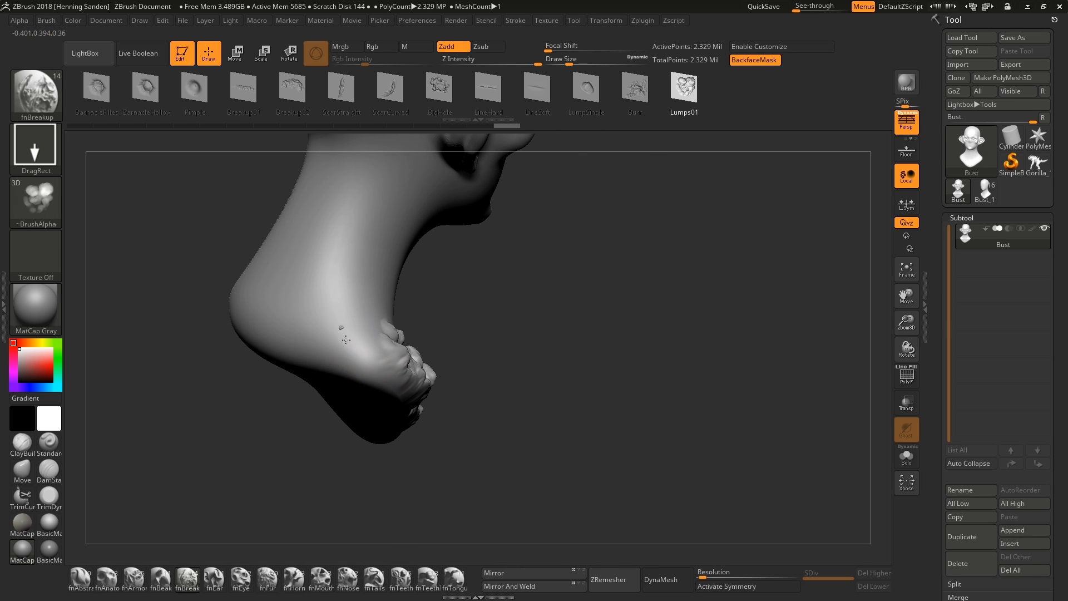
left_click_drag(341, 329, 309, 356)
right_click_drag(301, 328, 442, 380, "alt")
right_click_drag(442, 381, 300, 402, "alt")
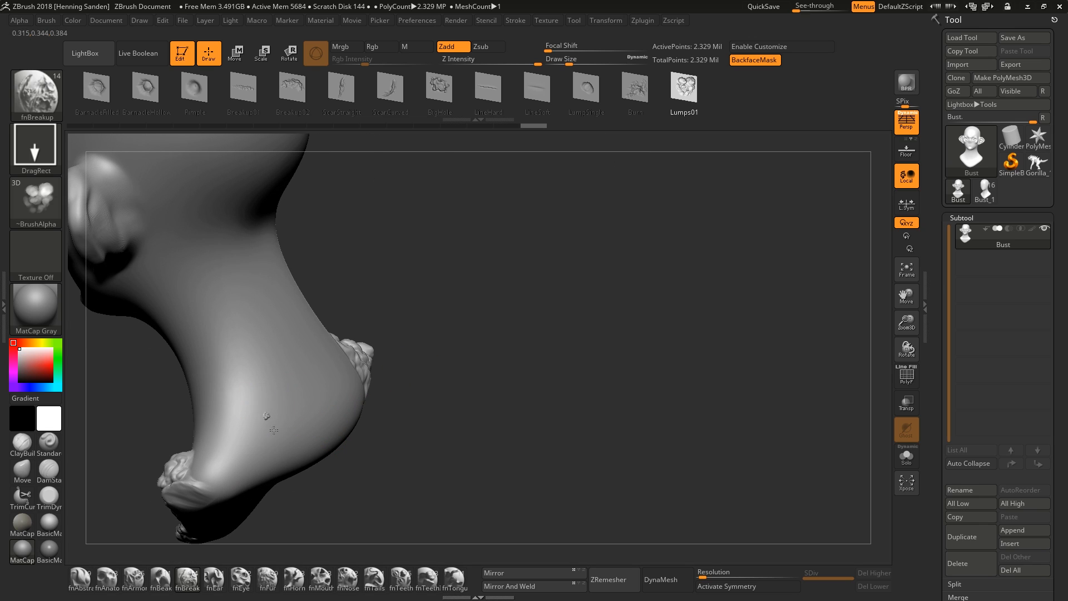
left_click_drag(265, 420, 301, 507)
right_click_drag(443, 420, 551, 423)
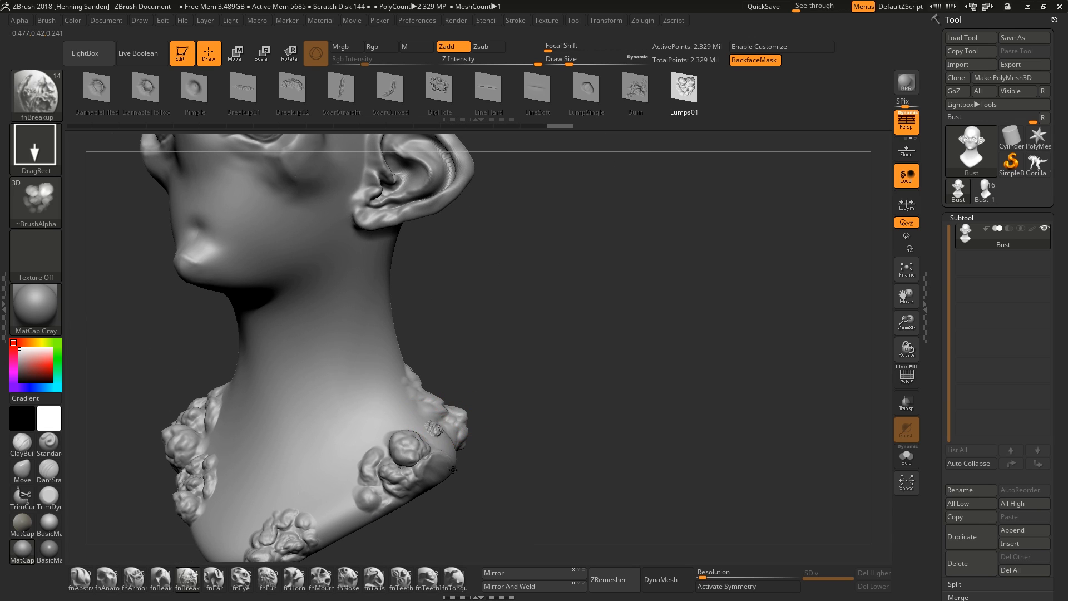
right_click_drag(434, 431, 523, 417)
right_click_drag(529, 215, 690, 217, "alt")
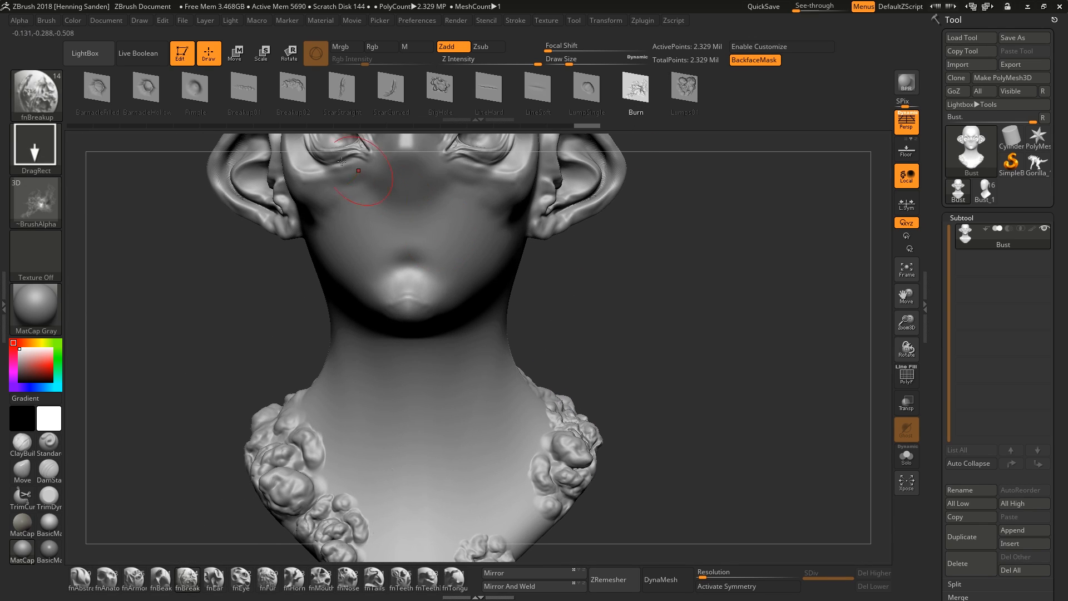
Step: Stamp a single fnBreakup Pimple on the forehead above one eye
left_click(206, 92)
right_click_drag(423, 246, 425, 420, "alt")
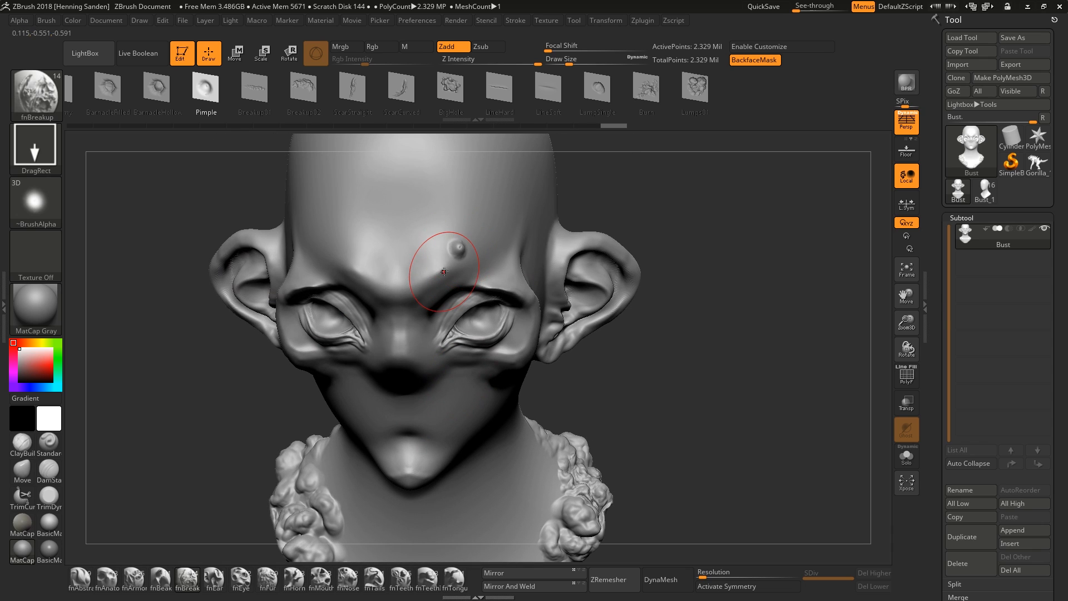
right_click_drag(378, 266, 372, 234)
Step: Stamp the fnBreakup brush's BarnacleHollow shape on the upper side of the head, opposite the pimple
left_click(158, 89)
mouse_move(250, 173)
right_mouse_down()
mouse_move(329, 195)
mouse_move(360, 218)
right_mouse_up()
left_click_drag(365, 216, 384, 279)
right_click_drag(456, 284, 389, 286)
right_click_drag(474, 350, 467, 274, "ctrl")
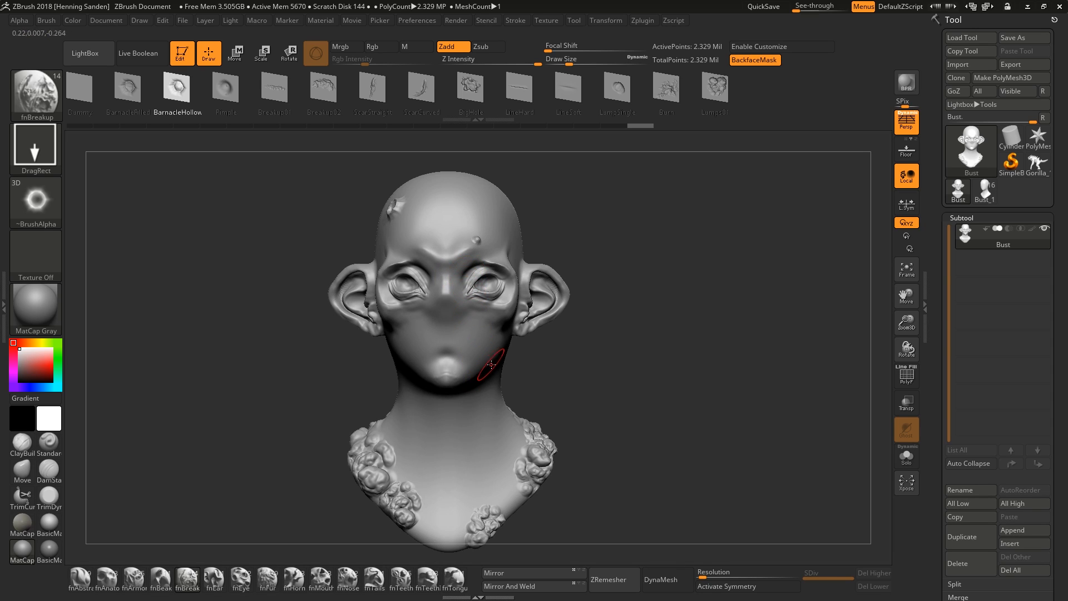
Step: Stamp a BarnacleHollow shape on the bust's upper back at the base of the neck
right_click_drag(524, 369, 450, 376)
right_click_drag(676, 429, 652, 455)
right_click_drag(652, 456, 644, 424, "alt")
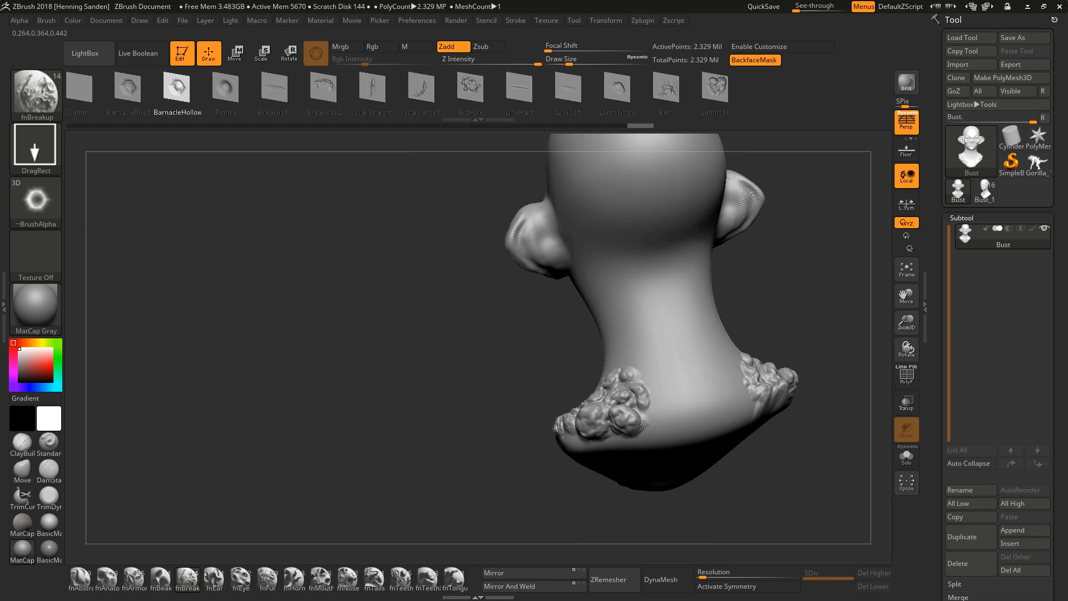
left_click_drag(672, 398, 658, 425)
mouse_move(626, 448)
right_mouse_down()
mouse_move(700, 395)
mouse_move(739, 400)
right_mouse_up()
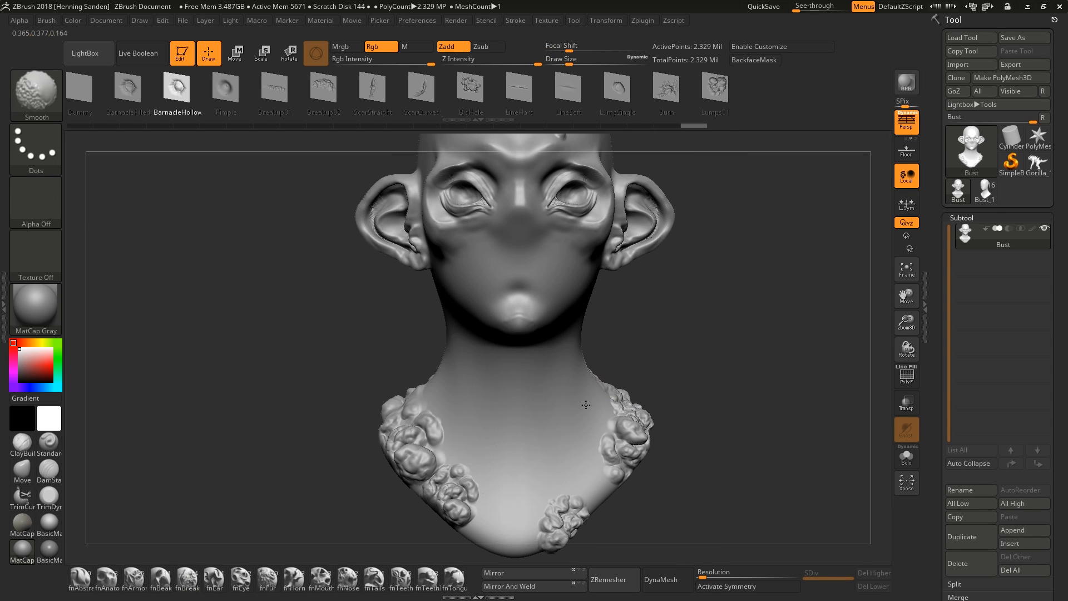
Step: Try the fnNose brush's Vampire nose at the centre of the face between the eyes
right_click_drag(537, 314, 532, 361, "alt")
right_click_drag(579, 299, 519, 332)
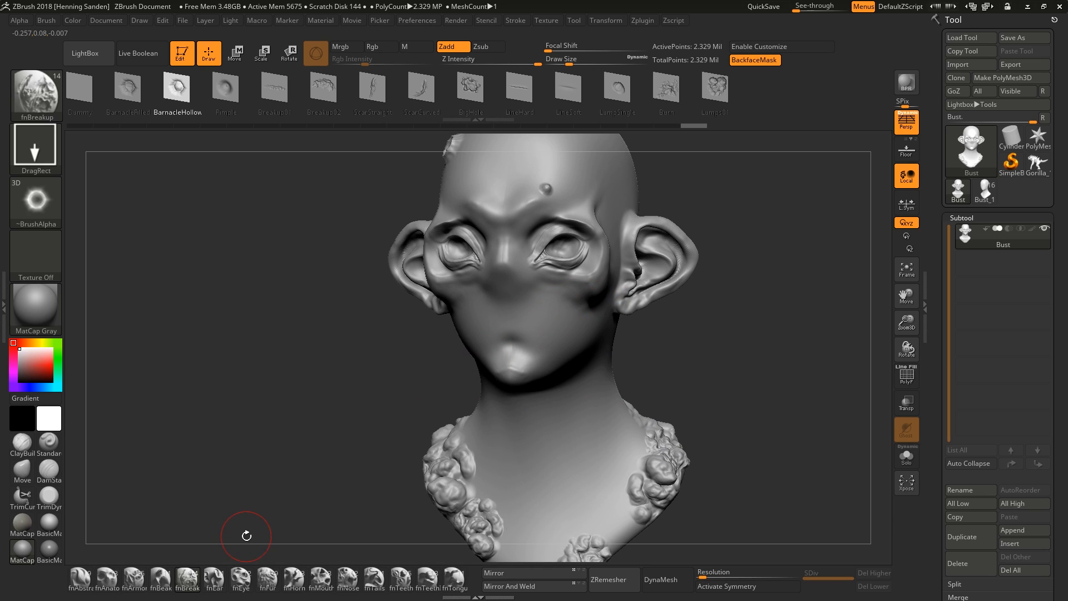
left_click(348, 579)
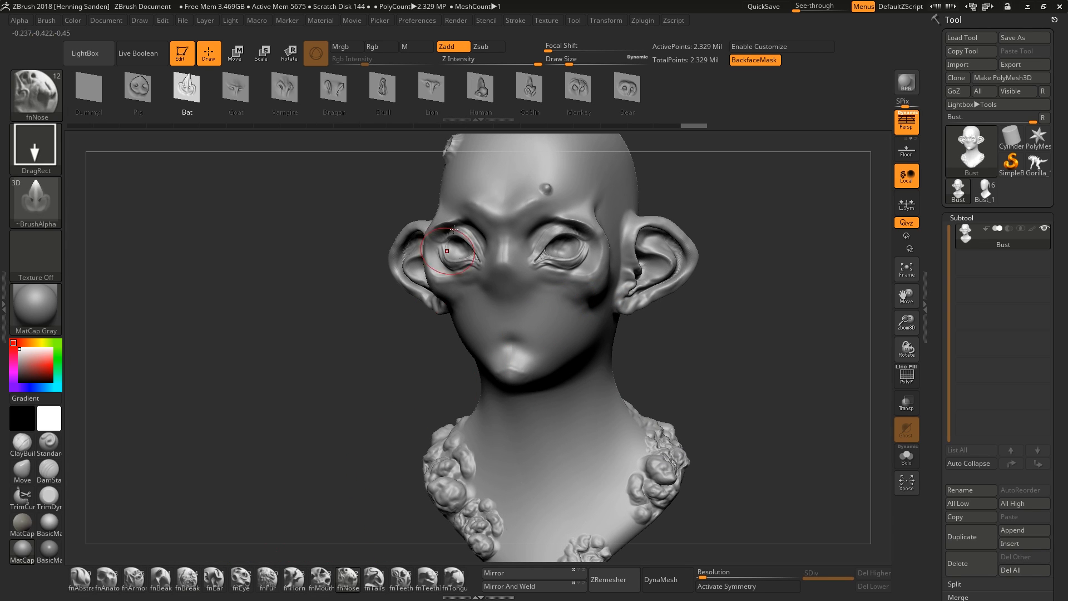
left_click(432, 98)
left_click(282, 95)
mouse_move(456, 262)
right_mouse_down("shift")
mouse_move(518, 280)
mouse_move(506, 286)
right_mouse_up("shift")
left_click_drag(503, 236, 506, 179)
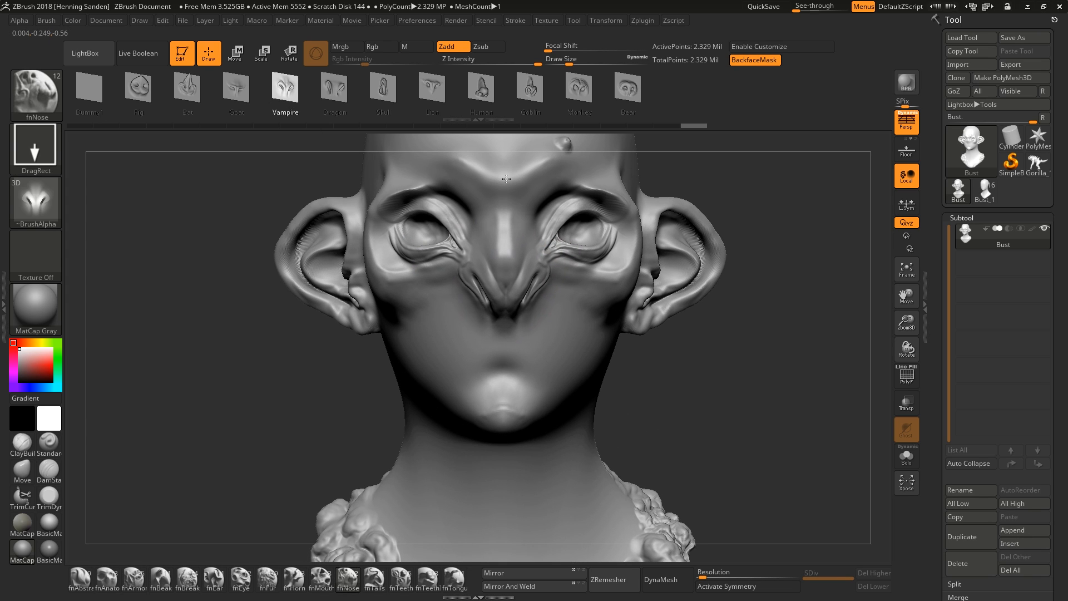
mouse_move(524, 267)
right_mouse_down()
mouse_move(506, 282)
mouse_move(520, 298)
mouse_move(559, 307)
mouse_move(557, 299)
mouse_move(559, 324)
right_mouse_up()
Step: Build up a raised, symmetrical mass with ClayBuildup in the centre of the face where the nose goes
key("1")
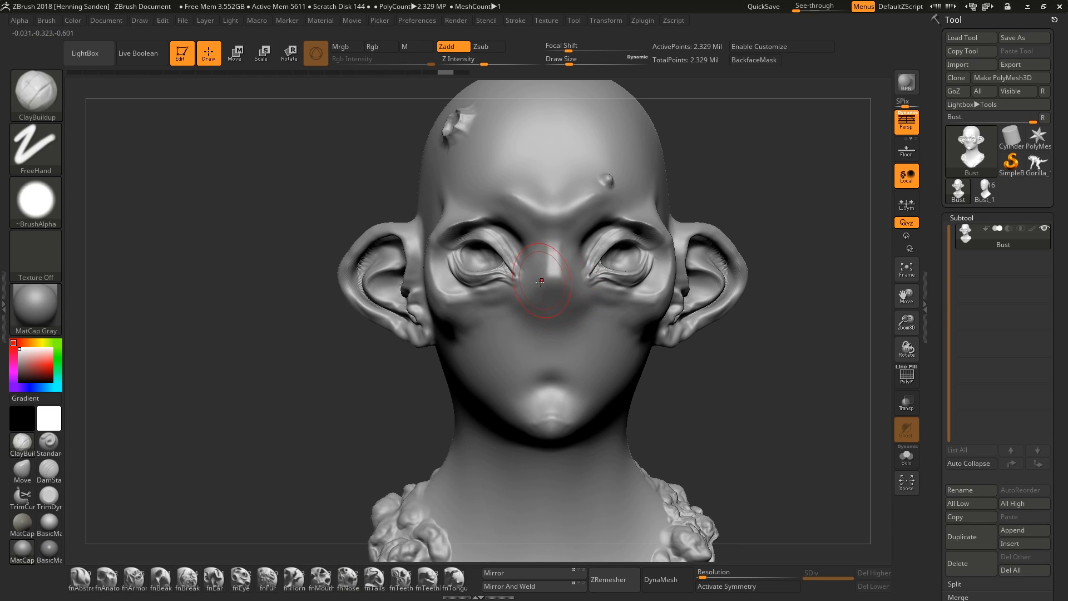
key("x")
mouse_move(534, 280)
left_mouse_down()
mouse_move(548, 300)
mouse_move(562, 291)
left_mouse_up()
key("s")
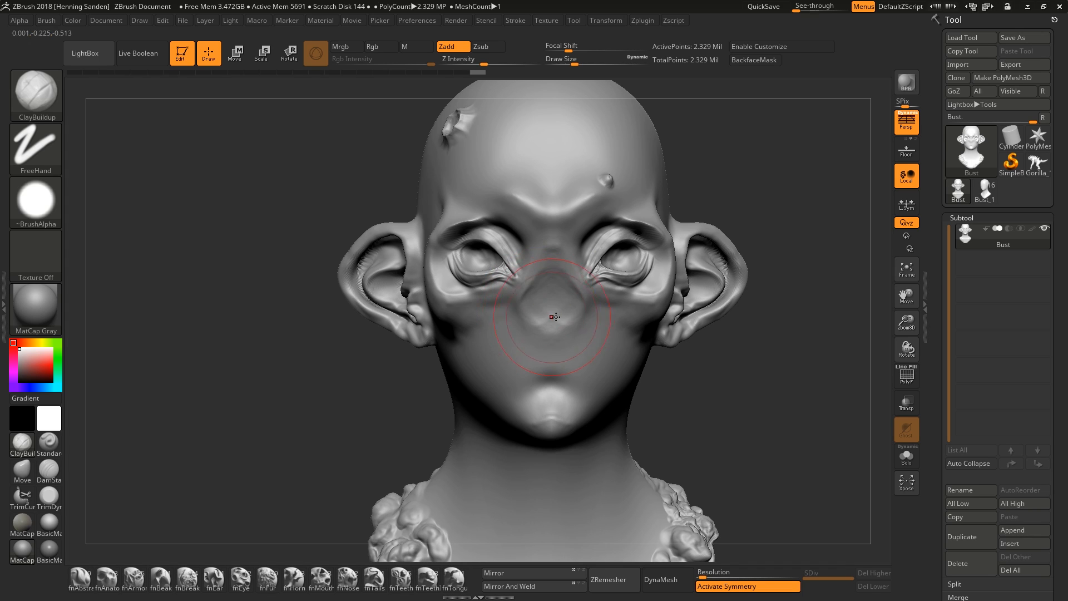
mouse_move(555, 316)
right_mouse_down()
mouse_move(501, 320)
mouse_move(571, 334)
right_mouse_up()
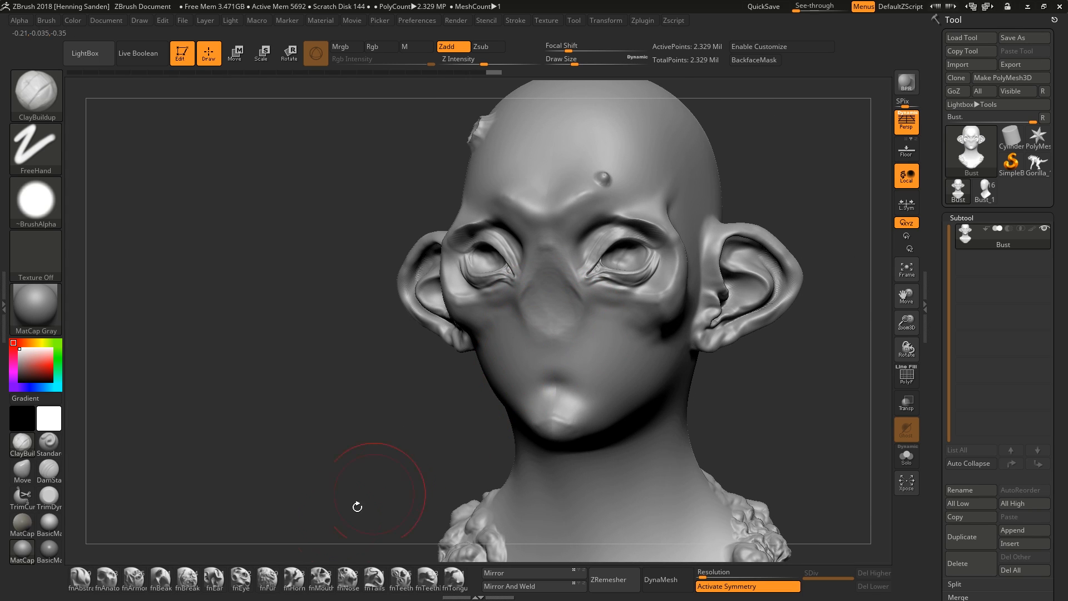
Step: Stamp the fnNose brush's Skull nose over the built-up centre of the face with symmetry turned off
left_click(349, 579)
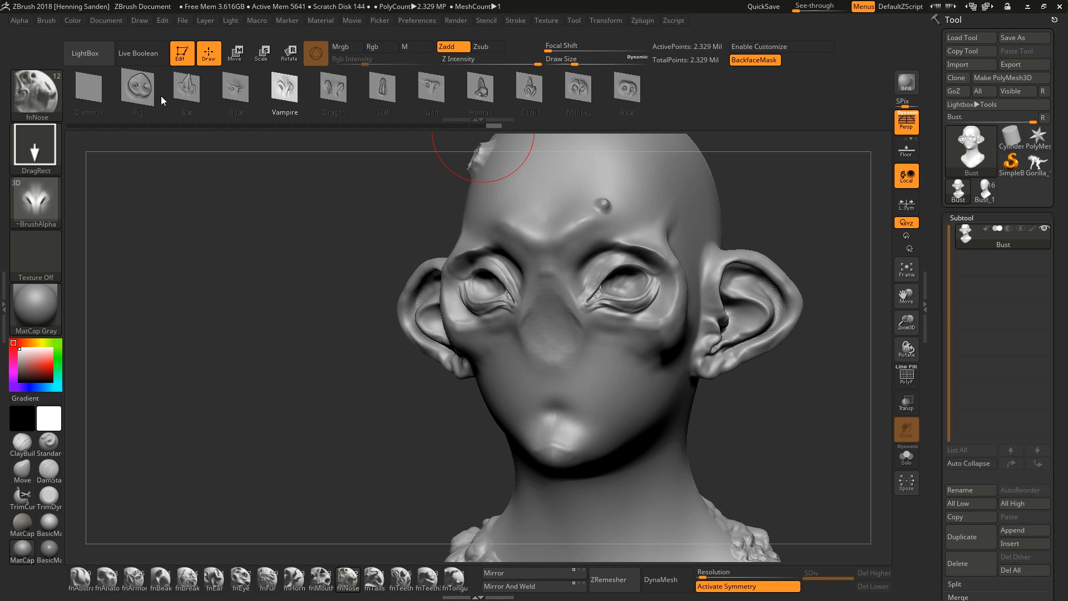
left_click(384, 90)
mouse_move(503, 297)
right_mouse_down()
mouse_move(555, 305)
mouse_move(548, 320)
right_mouse_up()
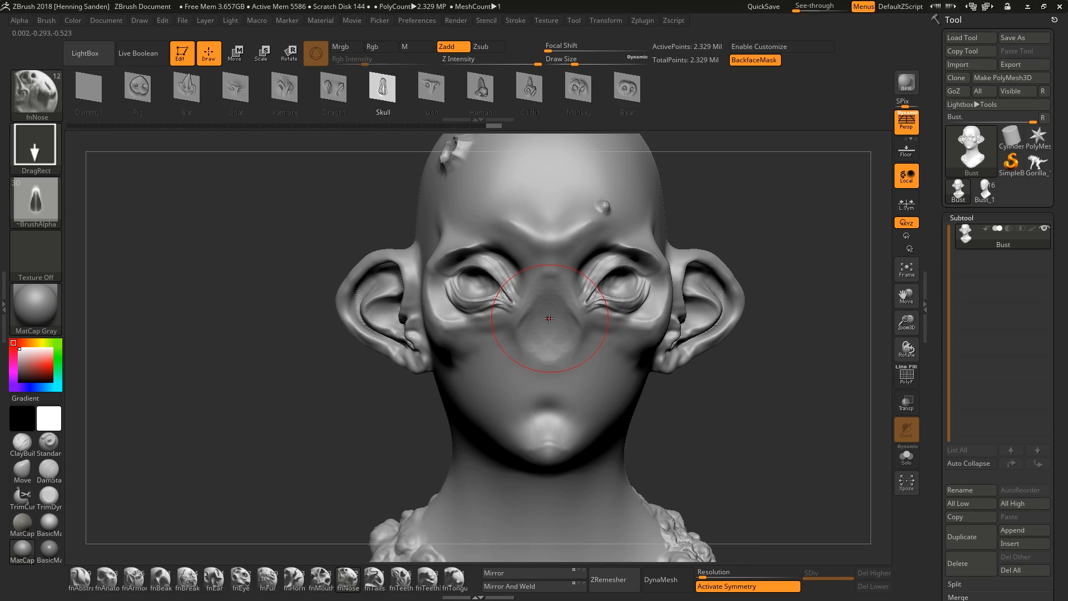
key("x")
key("s")
left_click_drag(550, 319, 547, 339)
key("ctrl+z")
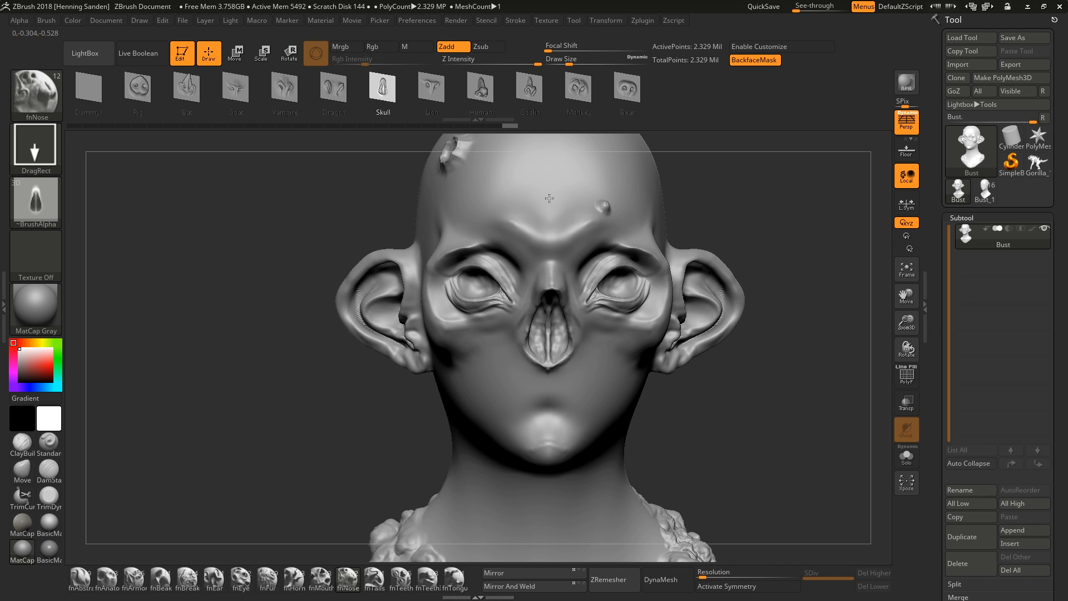
Step: Undo the skull nose and stamp it again slightly smaller in the centre of the face
right_click_drag(549, 198, 559, 355)
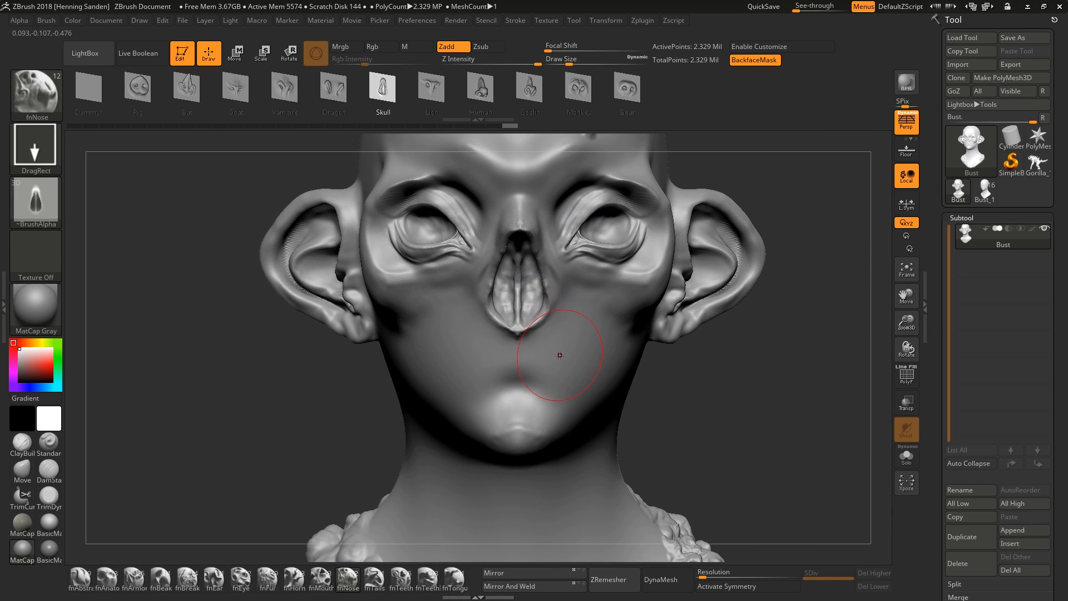
key("ctrl+z")
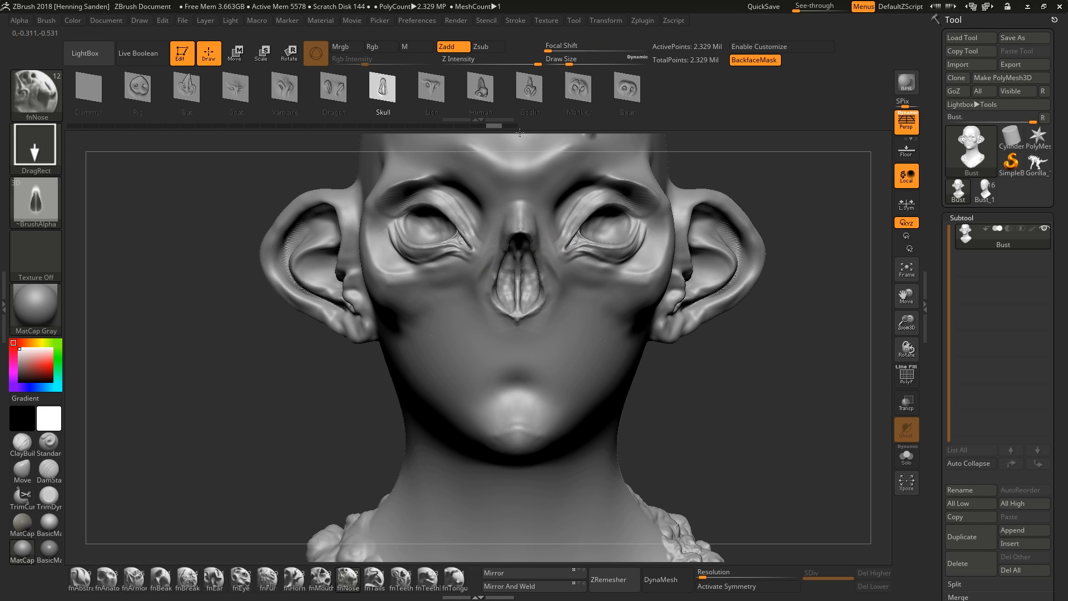
left_click_drag(517, 131, 518, 132)
mouse_move(636, 239)
right_mouse_down()
mouse_move(539, 289)
mouse_move(668, 301)
mouse_move(533, 284)
right_mouse_up()
mouse_move(533, 284)
right_mouse_down("ctrl")
mouse_move(530, 317)
mouse_move(497, 365)
right_mouse_up("ctrl")
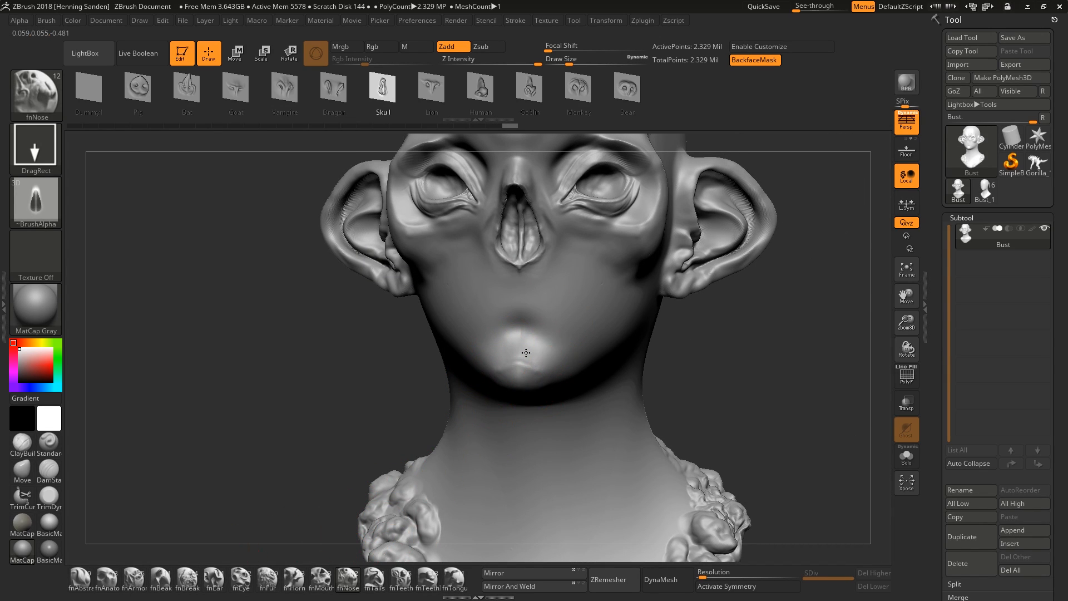
mouse_move(526, 352)
right_mouse_down("alt")
mouse_move(585, 332)
mouse_move(583, 373)
mouse_move(472, 377)
mouse_move(560, 380)
mouse_move(582, 353)
right_mouse_up("alt")
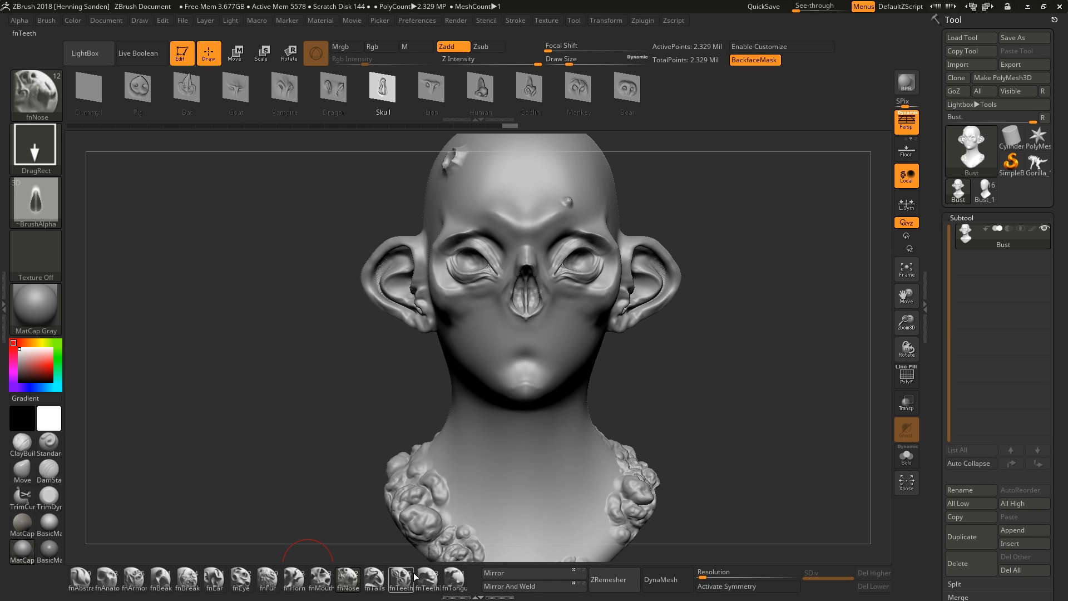
Step: Stamp the fnMouth brush's OldSad mouth between the skull nose and the chin
left_click(323, 579)
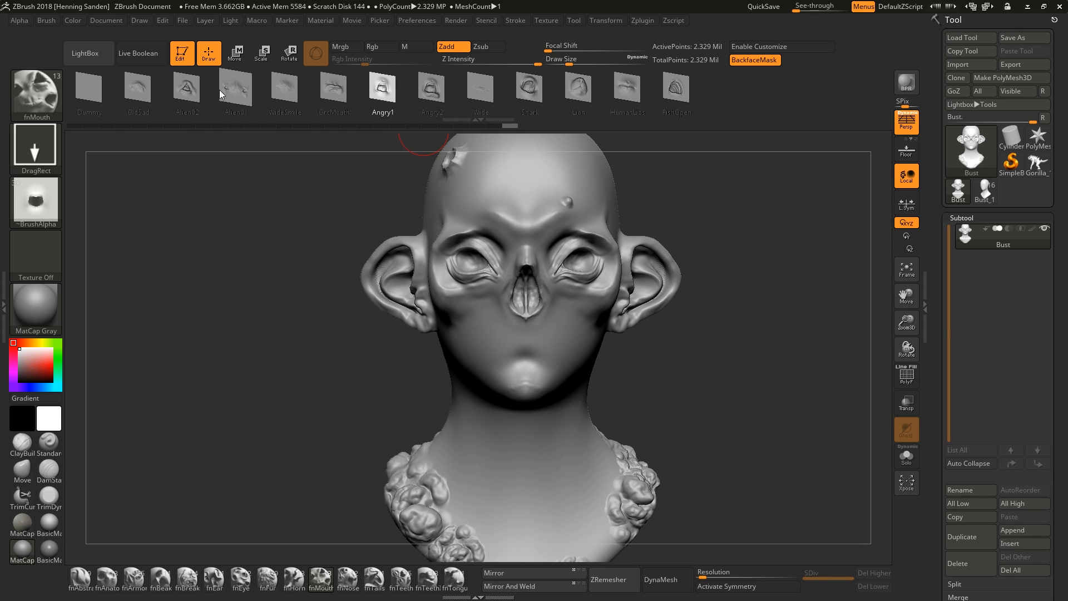
left_click(137, 94)
mouse_move(523, 328)
right_mouse_down("alt")
mouse_move(527, 352)
mouse_move(527, 336)
right_mouse_up("alt")
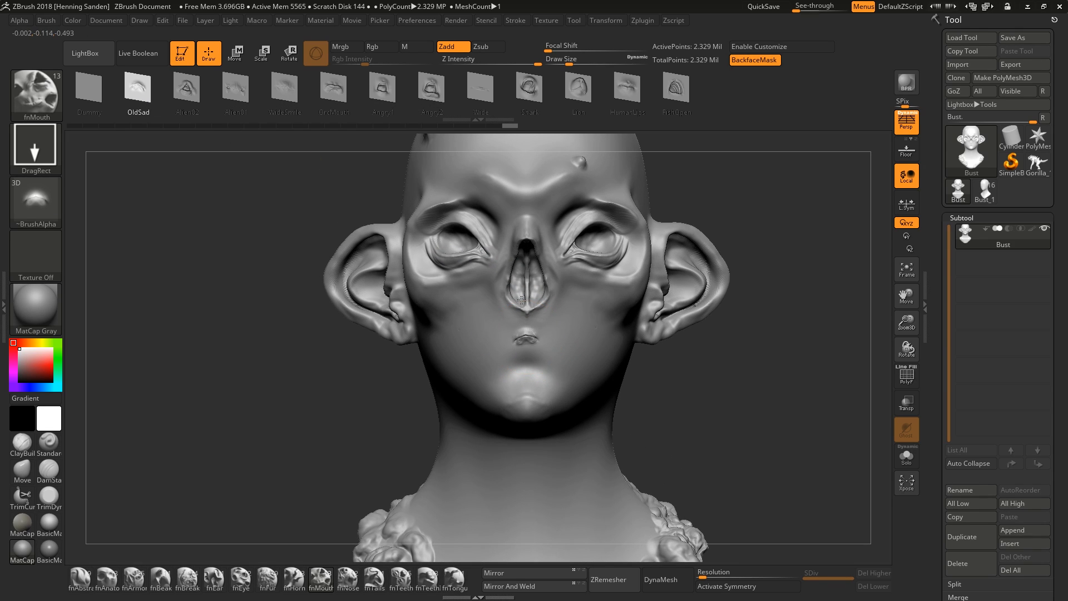
left_click_drag(522, 300, 522, 260)
key("ctrl+z")
left_click_drag(526, 305, 566, 293)
right_click_drag(589, 317, 603, 295, "ctrl")
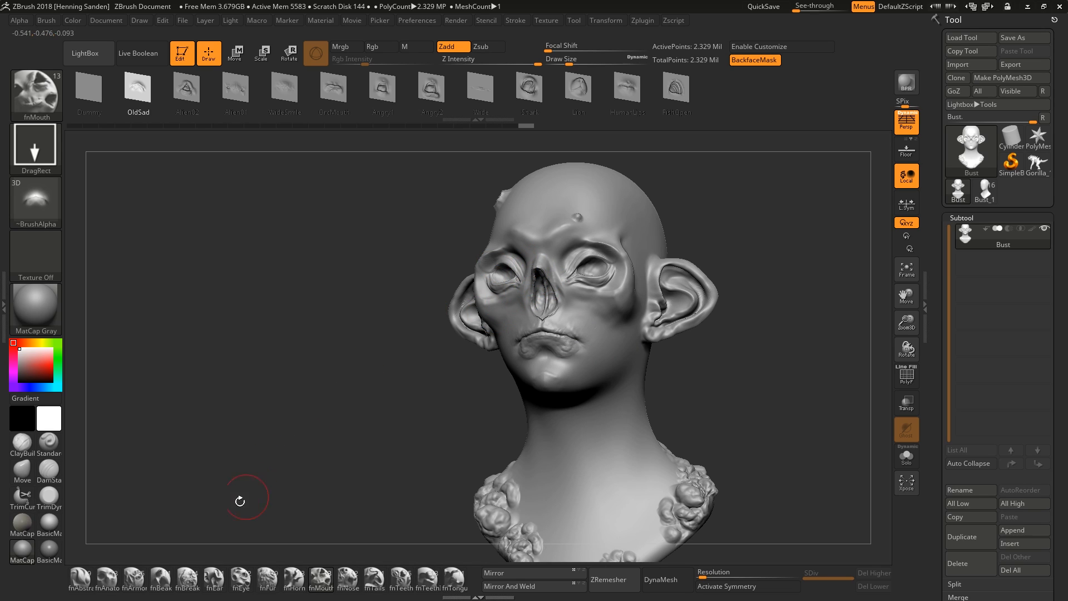
Step: Try the fnHorn brush's Faun horn on the side of the head, without symmetry and with symmetry turned on
left_click(295, 578)
left_click(437, 100)
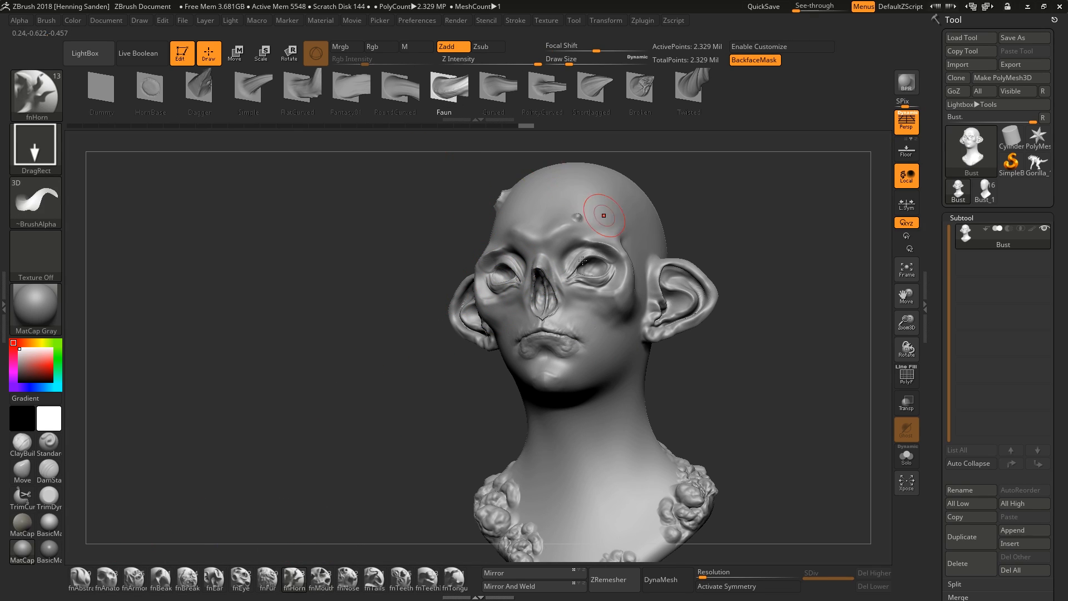
right_click_drag(603, 214, 551, 234)
left_click_drag(646, 209, 614, 142)
key("ctrl+z")
key("x")
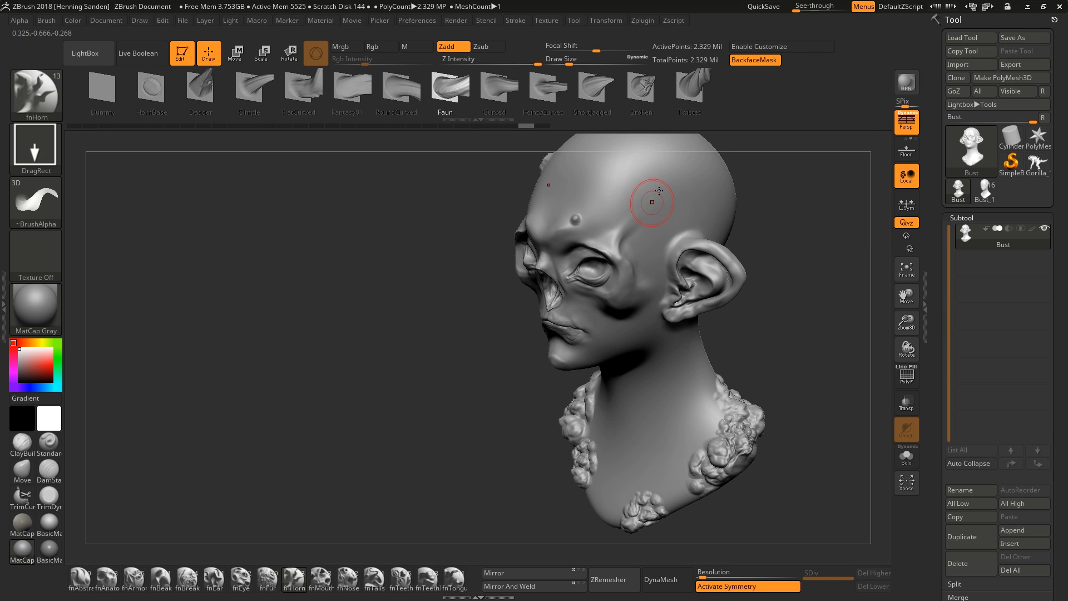
left_click_drag(653, 203, 667, 243)
mouse_move(667, 243)
right_mouse_down()
mouse_move(647, 302)
mouse_move(640, 290)
mouse_move(656, 239)
mouse_move(517, 176)
right_mouse_up()
key("ctrl+z")
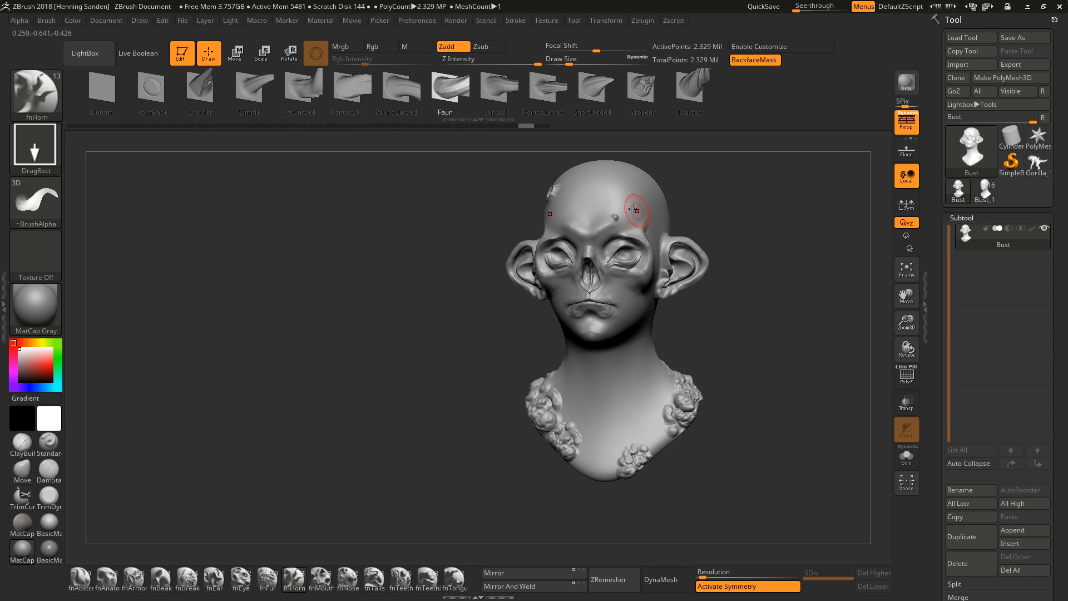
Step: Try Mirror And Weld on the bust and undo it
right_click_drag(635, 209, 570, 220)
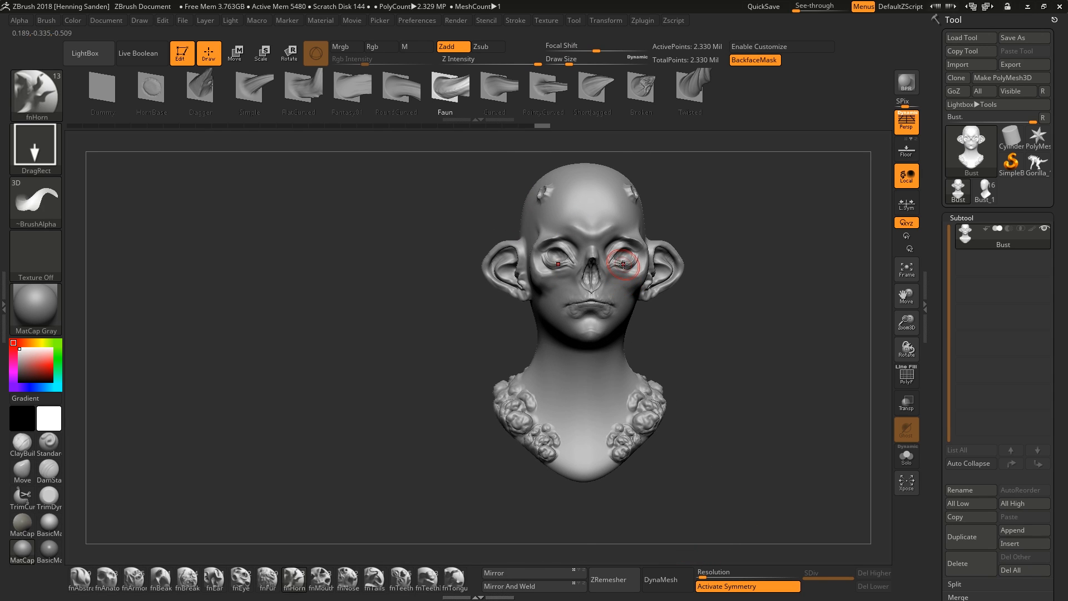
right_click_drag(624, 267, 608, 278)
key("ctrl+z")
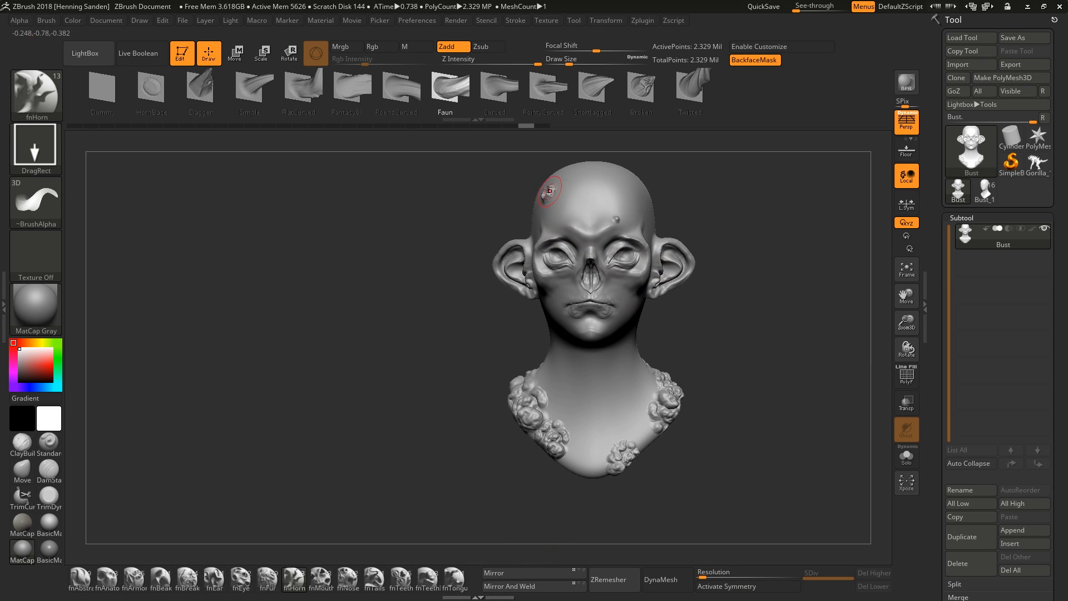
key("x")
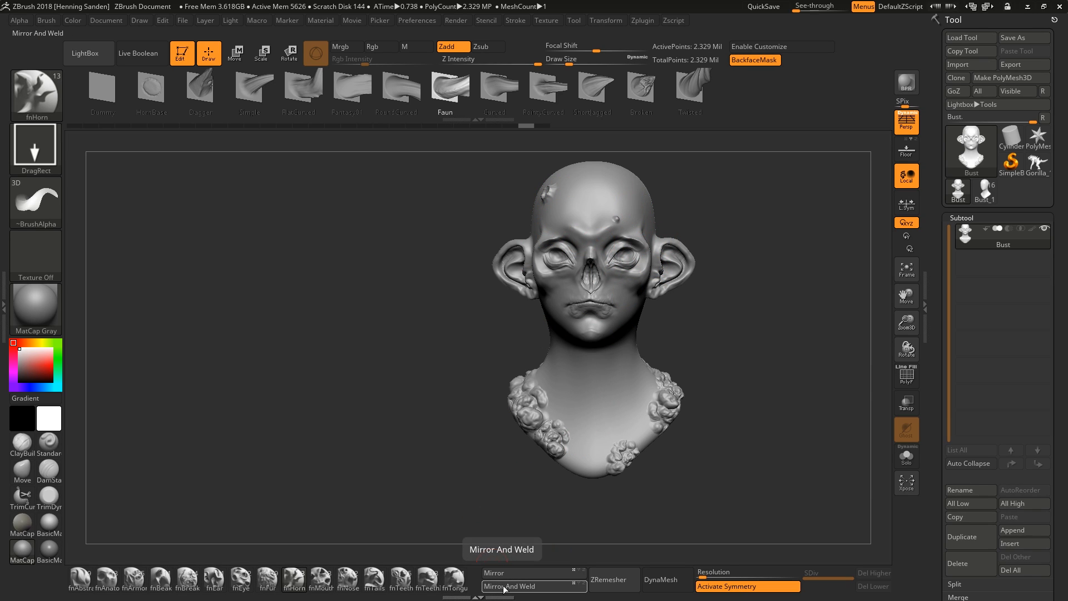
left_click(507, 573)
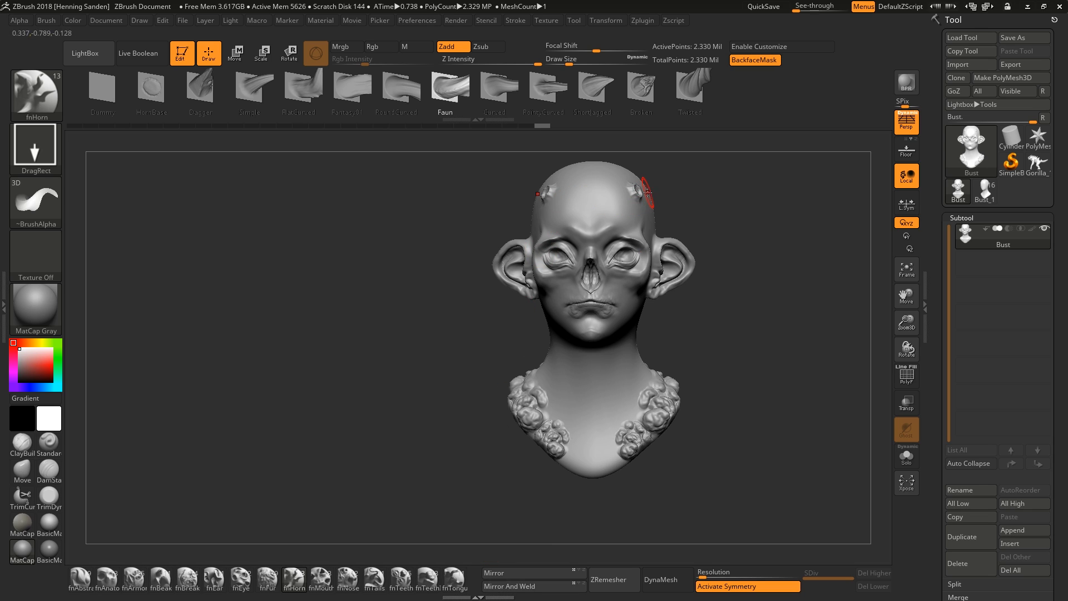
key("ctrl+z")
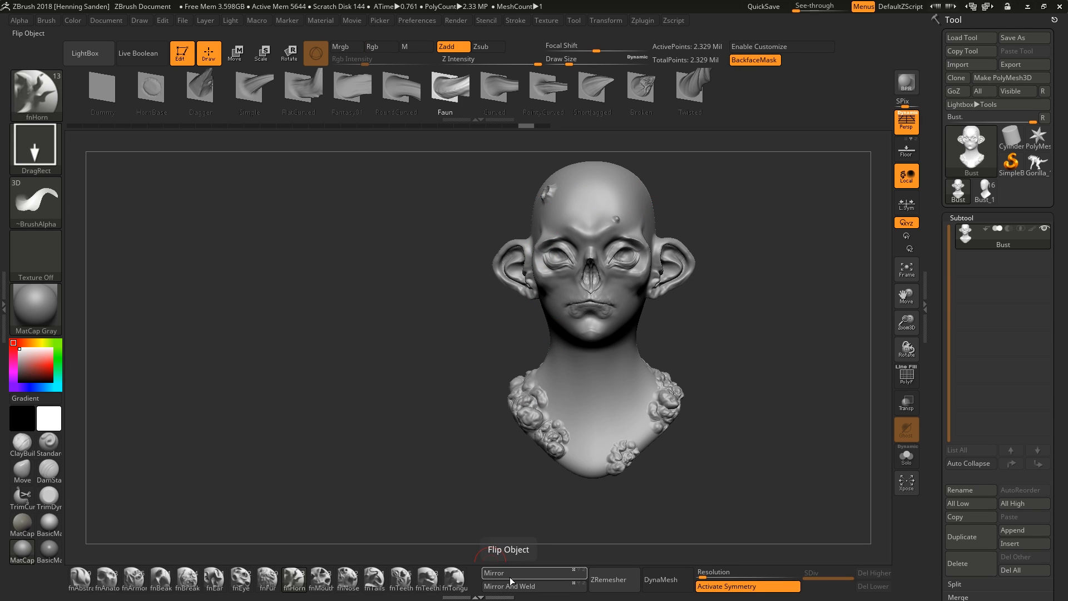
Step: Flip the bust with Mirror and apply Mirror And Weld so the forehead pimple is kept on both sides
left_click(513, 578)
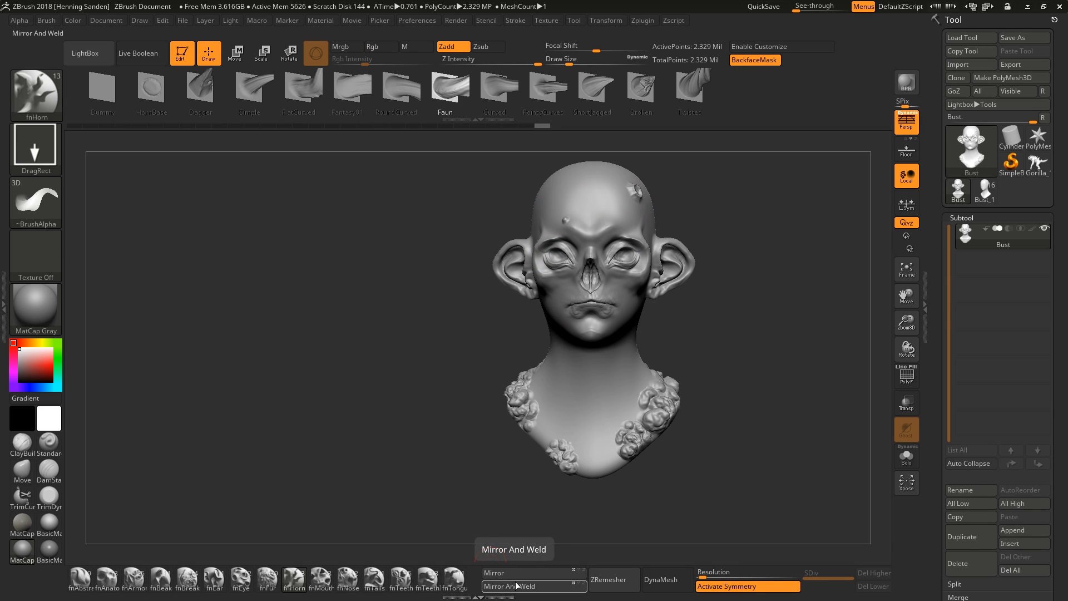
left_click(517, 577)
left_click(516, 577)
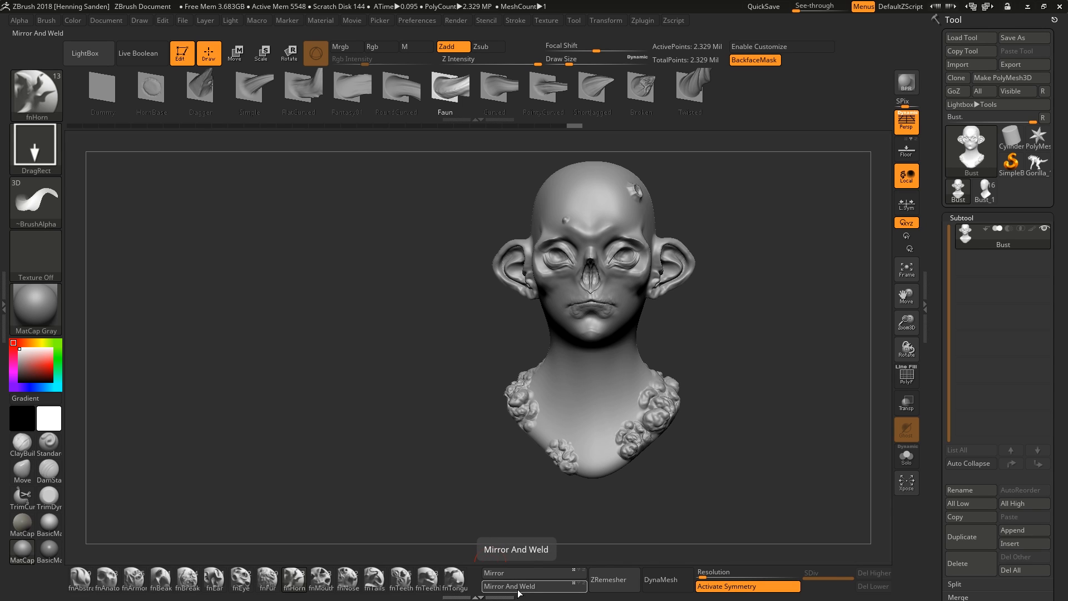
left_click(516, 587)
left_click_drag(768, 356, 629, 345)
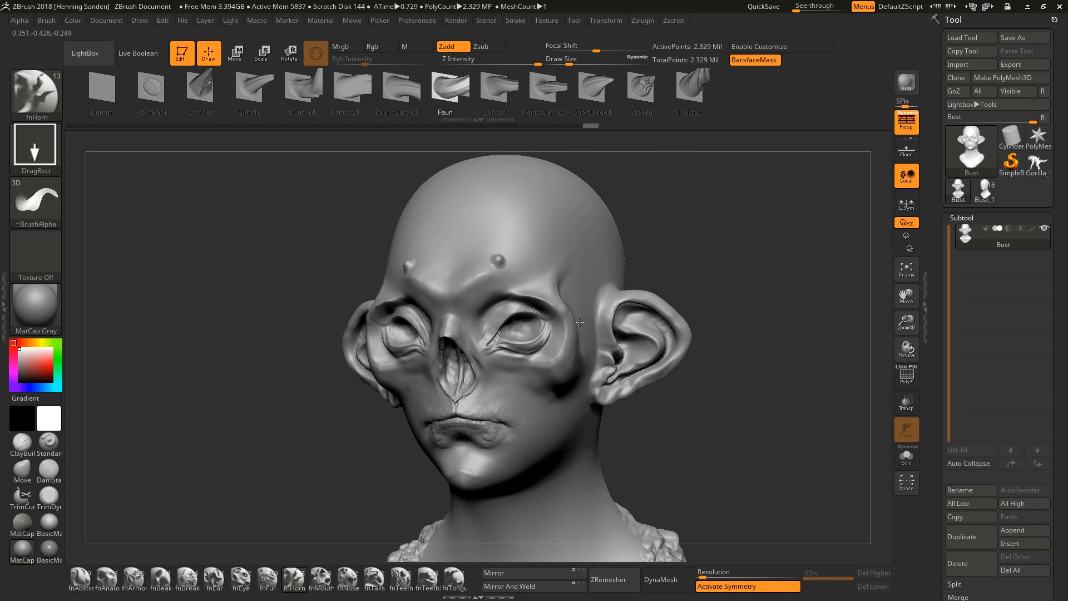
Step: Try the Faun and RoundCurved horns in turn on both sides of the head above the ears
left_click_drag(740, 345, 695, 339)
left_click_drag(601, 239, 485, 166)
key("ctrl+z")
left_click(405, 101)
left_click_drag(599, 252, 656, 195)
key("ctrl+z")
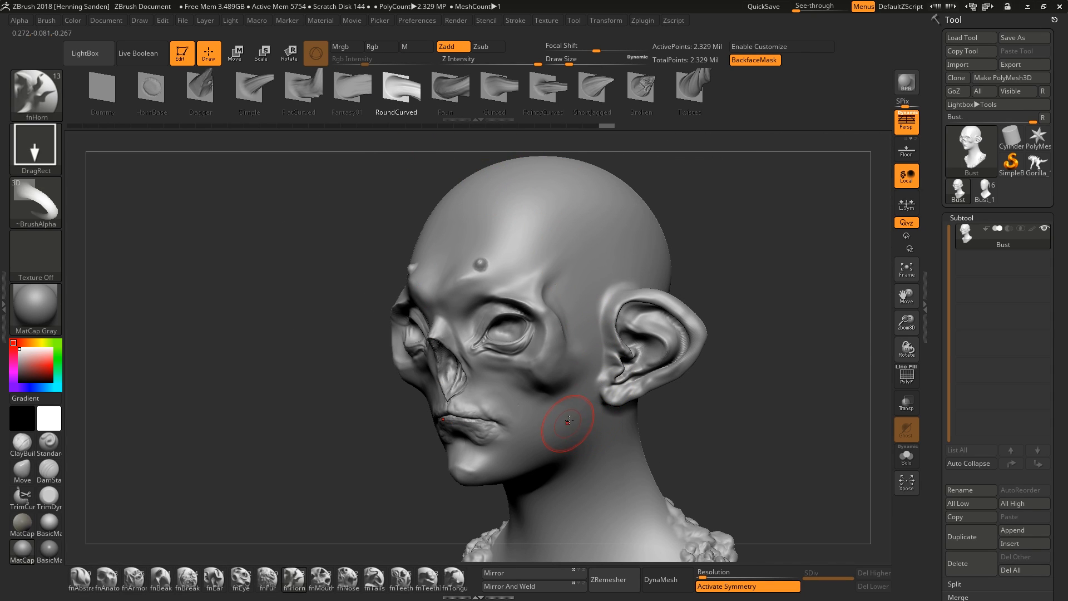
Step: Try a symmetrical pair of RoundCurved horns on the jaw below the ears
mouse_move(568, 428)
left_mouse_down()
mouse_move(495, 502)
mouse_move(507, 512)
mouse_move(568, 422)
mouse_move(606, 412)
mouse_move(558, 417)
left_mouse_up()
key("ctrl+z")
right_click_drag(558, 417, 588, 431)
key("ctrl+z")
left_click_drag(588, 431, 619, 428)
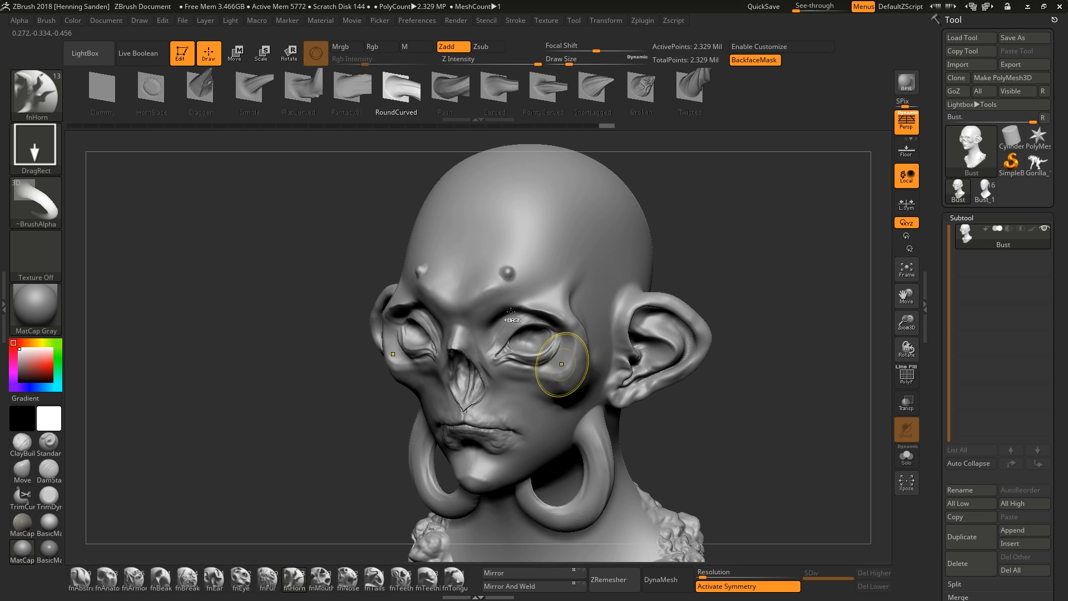
key("ctrl+z")
Step: Try symmetrical pairs of Fantasy01 horns on the upper sides of the head at different sizes and angles
key("Left")
left_click_drag(573, 231, 585, 153)
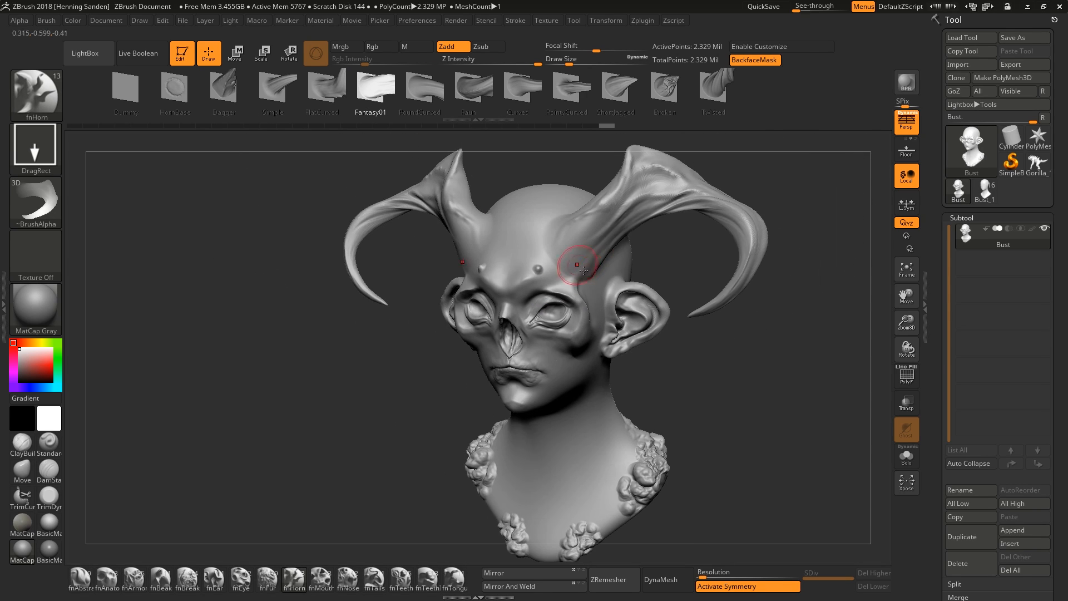
right_click_drag(596, 279, 567, 254, "shift")
key("ctrl+z")
left_click_drag(569, 255, 579, 195)
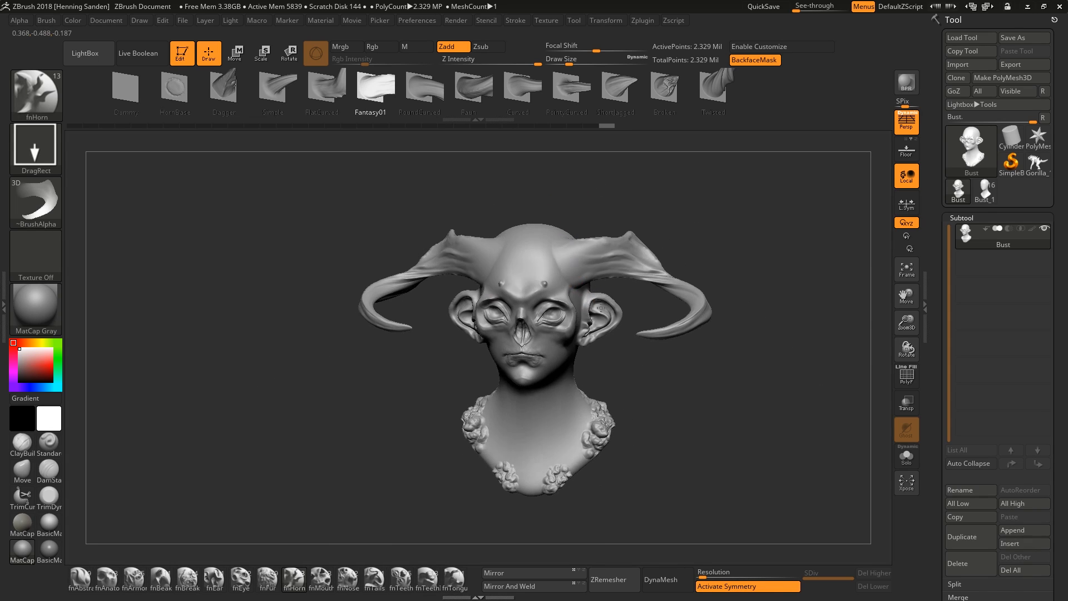
right_click_drag(601, 307, 575, 289, "shift")
key("ctrl+z")
Step: Try an oversized pair of Fantasy01 horns covering the top of the head and undo it
left_click_drag(575, 259, 584, 184)
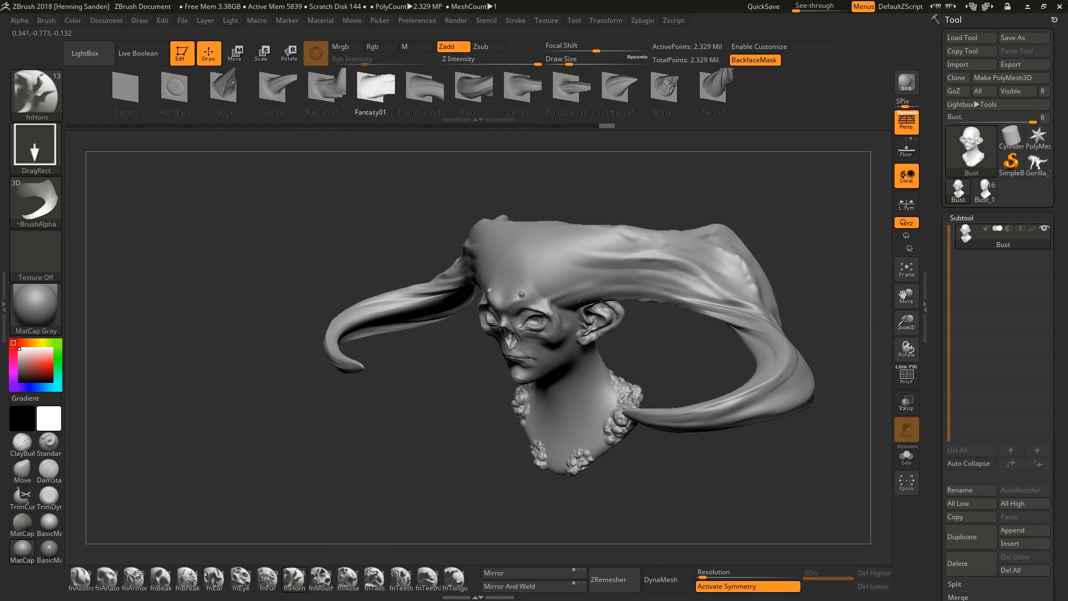
right_click_drag(596, 282, 582, 313, "shift")
key("ctrl+z")
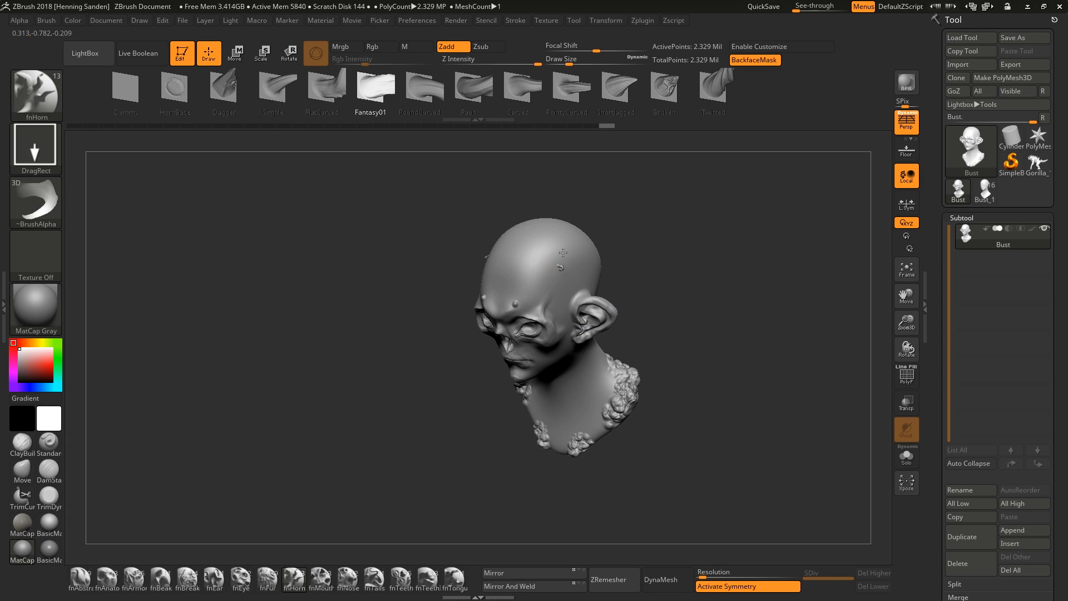
key("ctrl+shift+z")
key("ctrl+z")
Step: Stamp the HornBase shape on both sides of the head above the ears and grow FlatCurved horns out of it
left_click(180, 97)
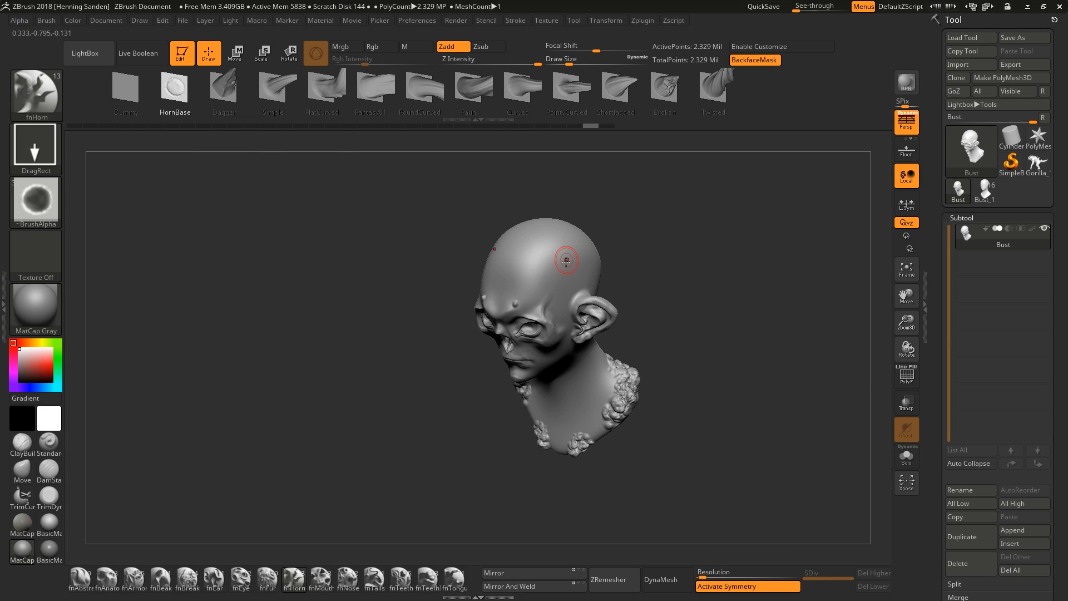
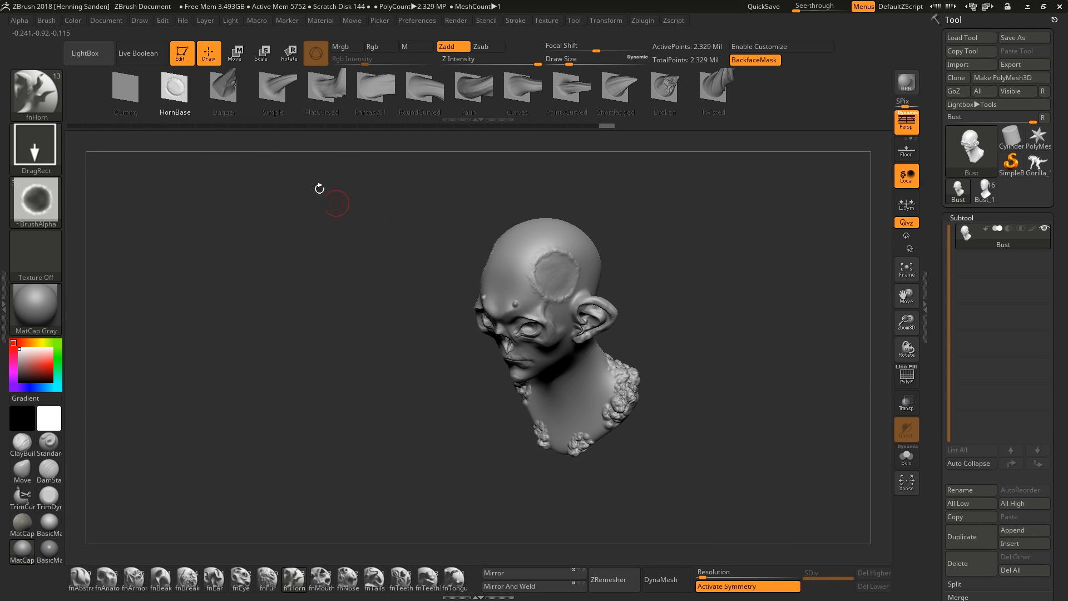
left_click(267, 96)
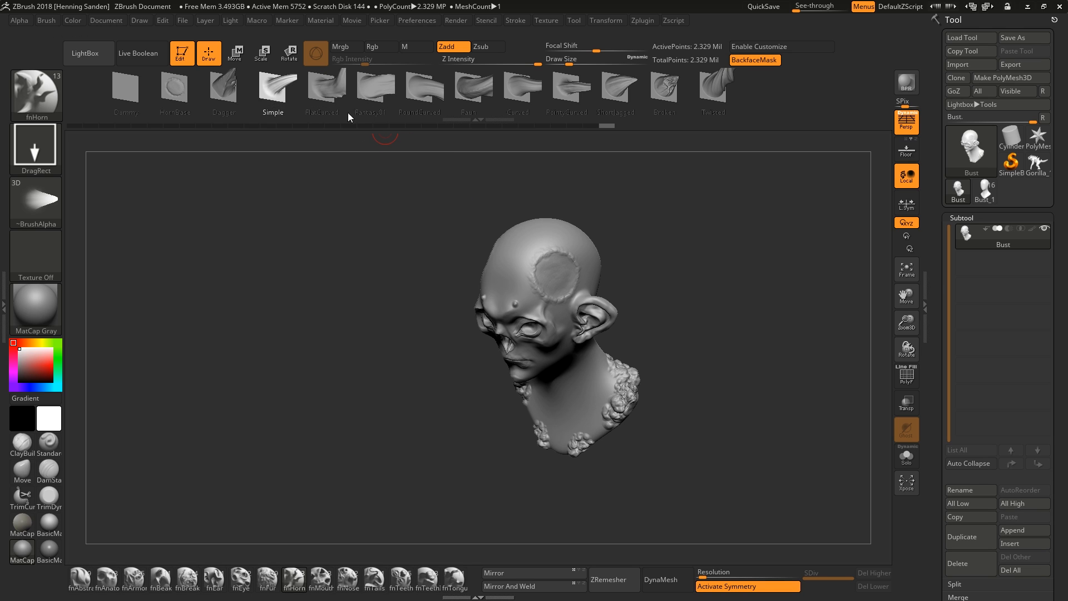
left_click_drag(555, 275, 563, 296)
right_click_drag(563, 297, 582, 251, "shift")
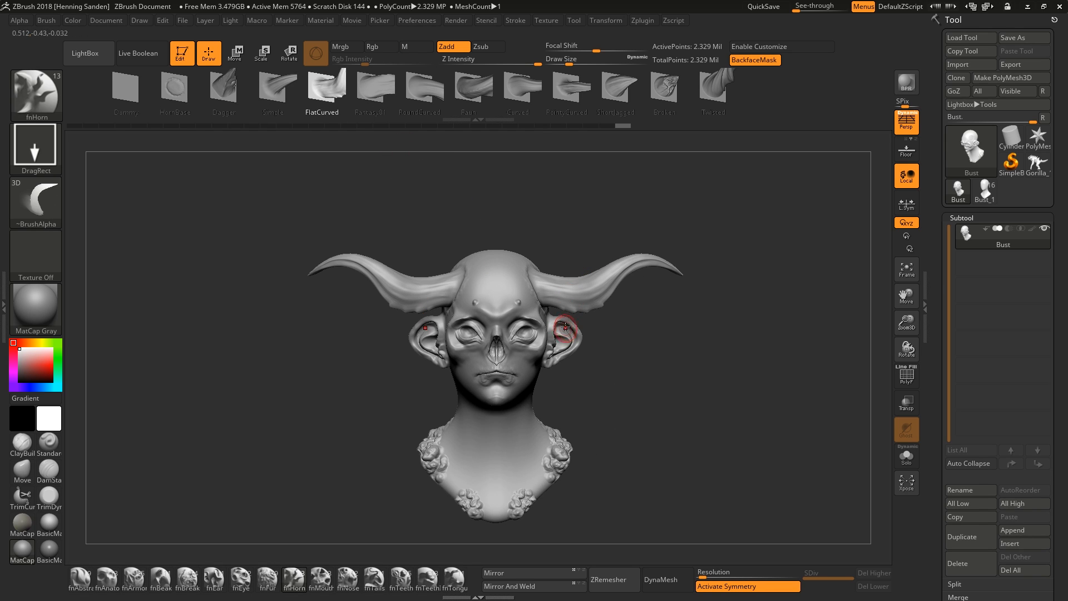
Step: Choose the Curved horn and try symmetrical pairs at different sizes on the jaw below the ears, undoing each attempt
right_click_drag(567, 322, 543, 300)
left_click(522, 88)
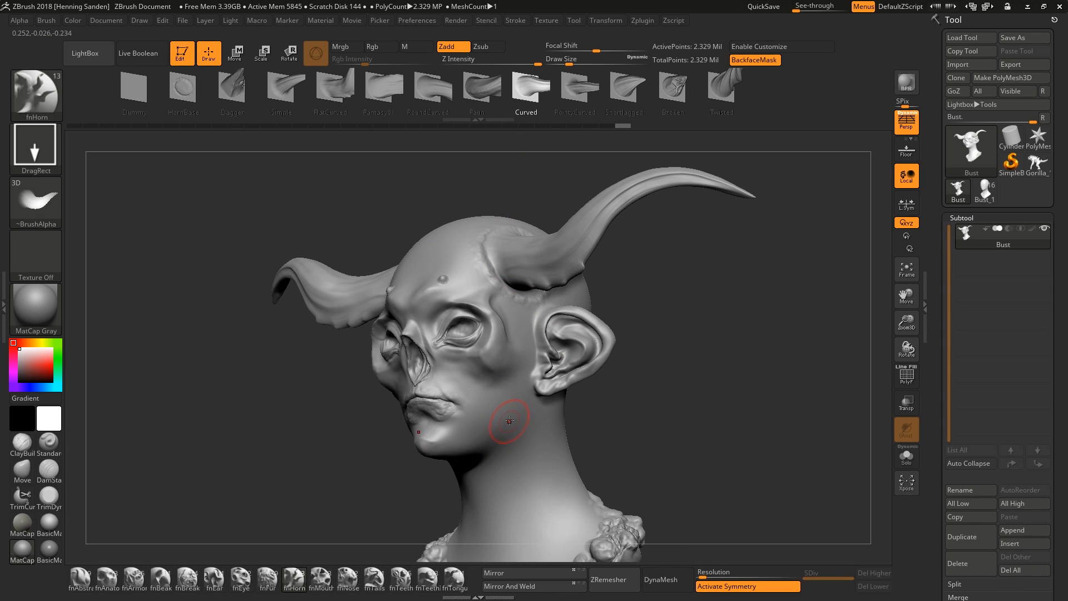
right_click_drag(527, 400, 505, 428)
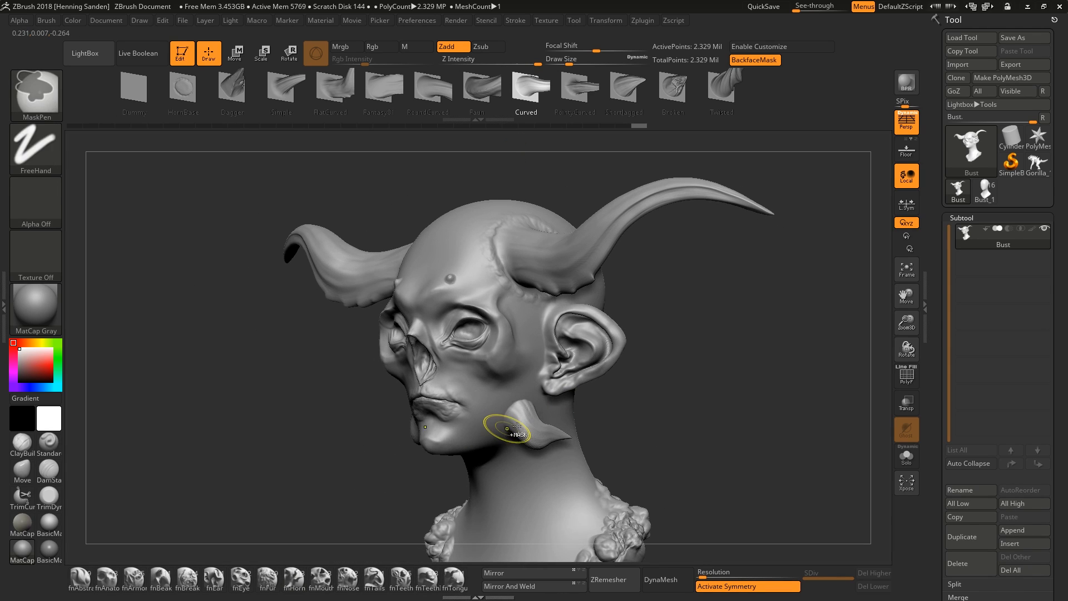
key("ctrl+z")
left_click_drag(519, 421, 509, 444)
right_click_drag(521, 452, 515, 419, "shift")
key("ctrl+z")
left_click_drag(515, 417, 512, 330)
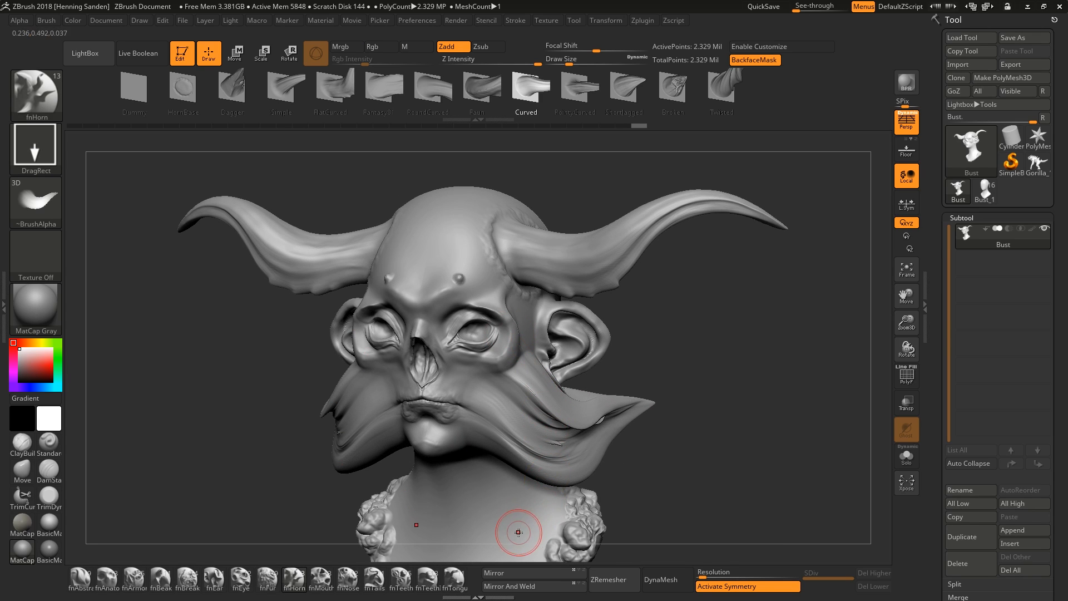
key("ctrl+z")
Step: Grow a small symmetrical pair of Curved horns from the jaw corners below the ears, with tips pointing downwards
mouse_move(514, 442)
left_mouse_down()
mouse_move(499, 479)
mouse_move(527, 431)
left_mouse_up()
right_click_drag(557, 425, 517, 389)
mouse_move(490, 409)
right_mouse_down()
mouse_move(528, 422)
mouse_move(527, 384)
right_mouse_up()
right_click_drag(526, 343, 526, 311, "alt")
right_click_drag(527, 310, 531, 389, "ctrl")
mouse_move(531, 389)
right_mouse_down()
mouse_move(466, 389)
mouse_move(528, 356)
mouse_move(557, 369)
right_mouse_up()
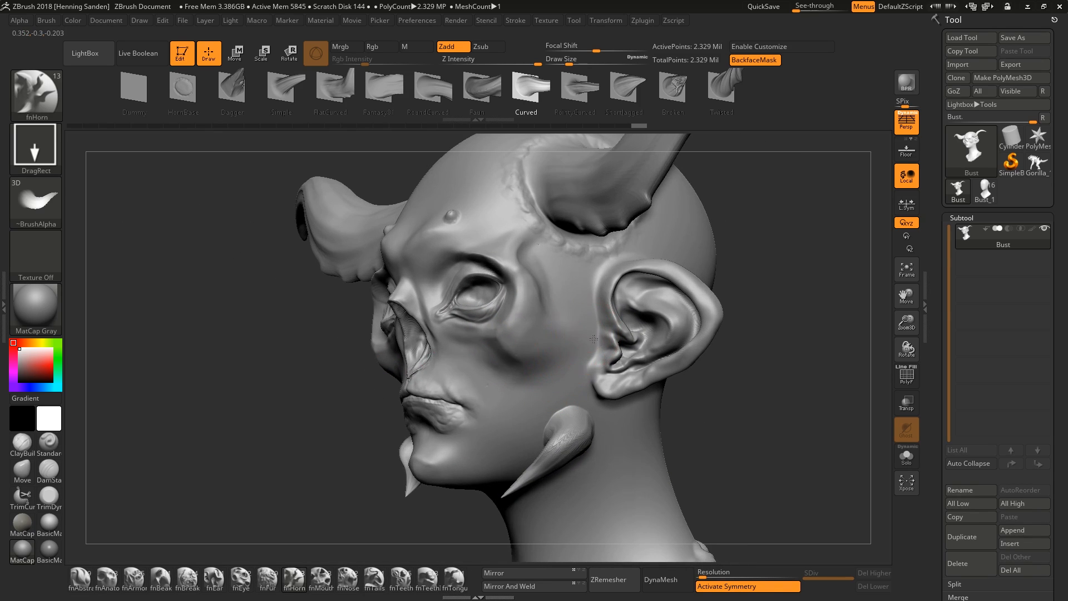
Step: Build up sinewy muscle strands over the cheeks, jaw and chin with the ClayBuildup brush, blending them into the jaw horns
mouse_move(594, 339)
right_mouse_down()
mouse_move(580, 359)
mouse_move(503, 383)
mouse_move(507, 403)
right_mouse_up()
key("b")
key("c")
key("b")
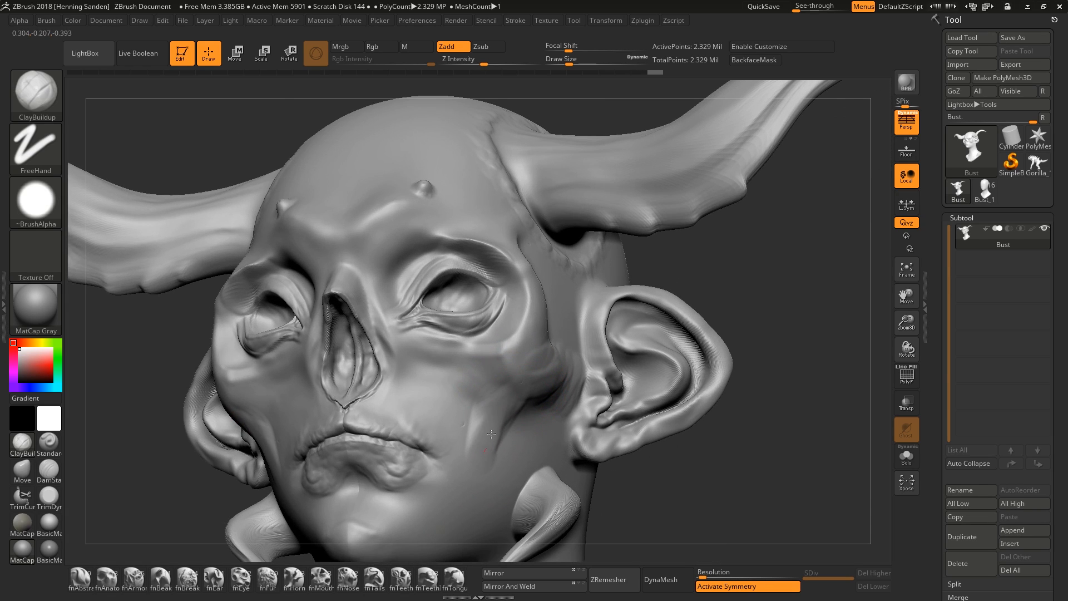
mouse_move(487, 398)
left_mouse_down()
mouse_move(462, 361)
mouse_move(406, 362)
mouse_move(445, 378)
mouse_move(444, 429)
mouse_move(393, 362)
mouse_move(402, 356)
left_mouse_up()
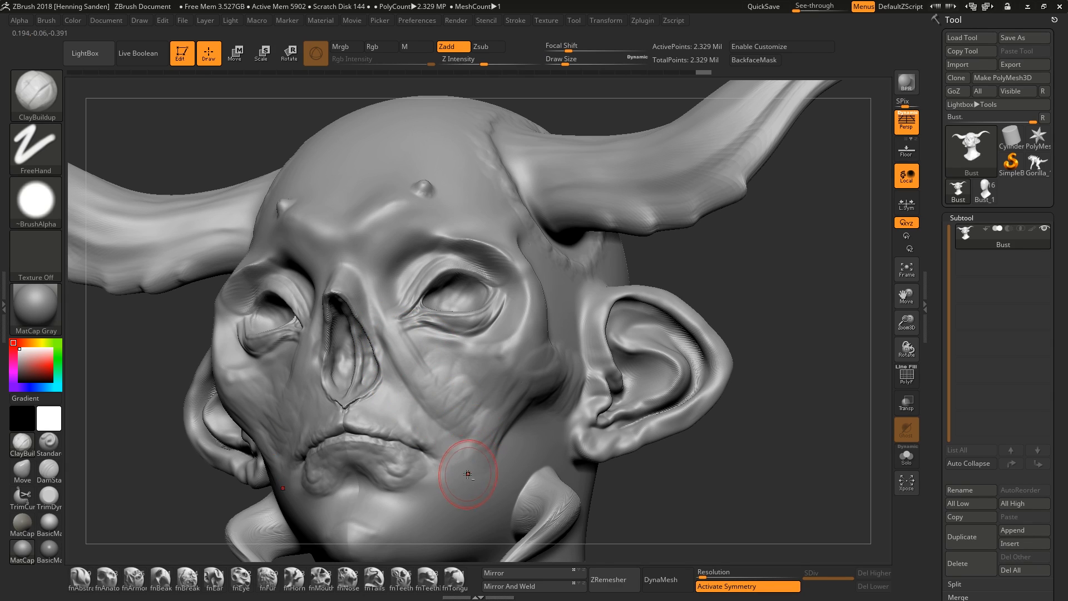
mouse_move(468, 474)
right_mouse_down()
mouse_move(481, 416)
mouse_move(389, 415)
right_mouse_up()
mouse_move(351, 418)
left_mouse_down()
mouse_move(303, 429)
mouse_move(235, 393)
mouse_move(218, 407)
left_mouse_up()
right_click_drag(276, 341, 279, 367)
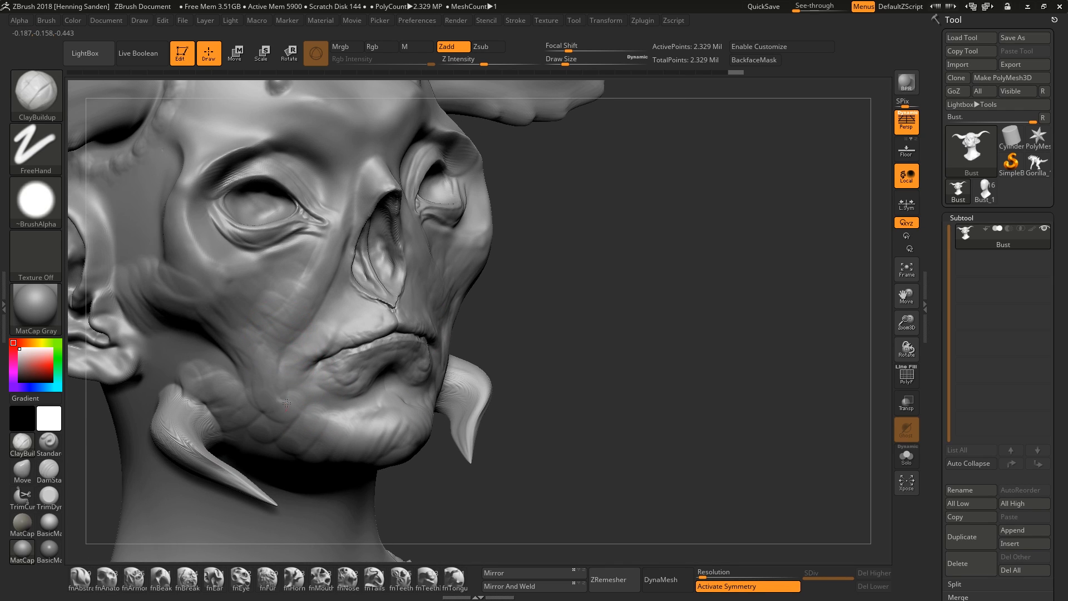
right_click_drag(285, 418, 448, 440)
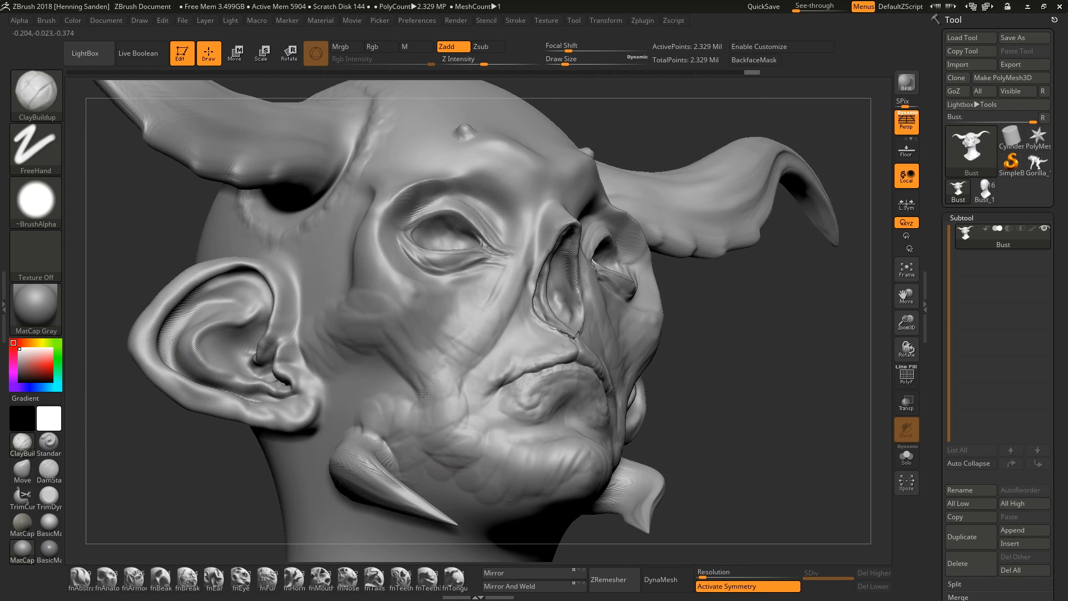
Step: Add ClayBuildup strokes over the outer brows, temples and cheekbones towards the horn bases and ears, smoothing them lightly
mouse_move(420, 368)
right_mouse_down("alt")
mouse_move(615, 353)
mouse_move(583, 344)
mouse_move(572, 359)
right_mouse_up("alt")
key("s")
left_click_drag(556, 280, 557, 243)
right_click_drag(634, 214, 623, 258)
left_click_drag(516, 244, 503, 240, "shift")
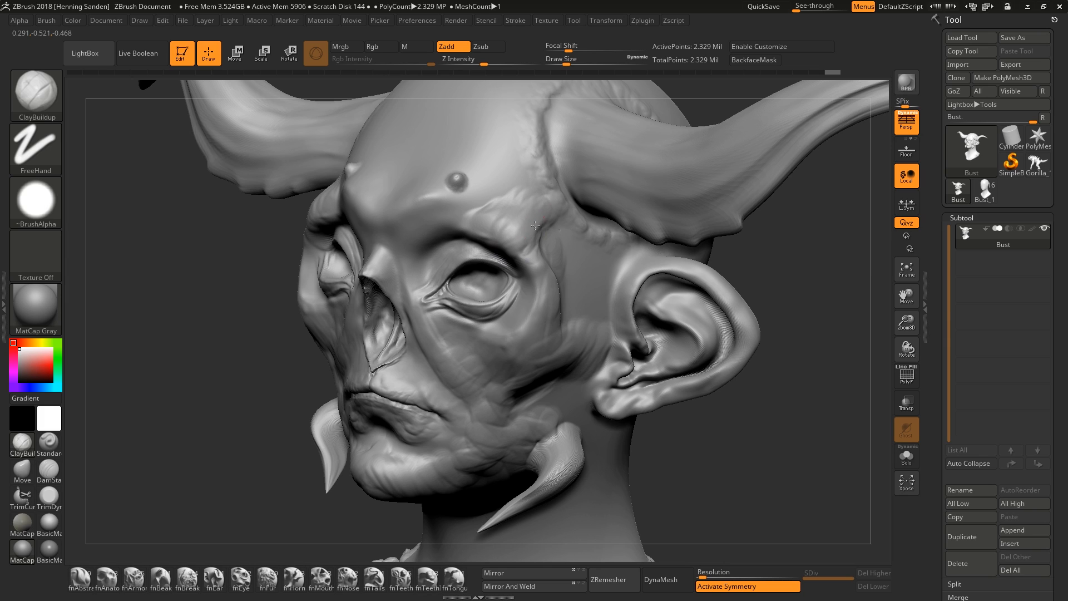
mouse_move(529, 251)
right_mouse_down()
mouse_move(550, 241)
mouse_move(626, 326)
right_mouse_up()
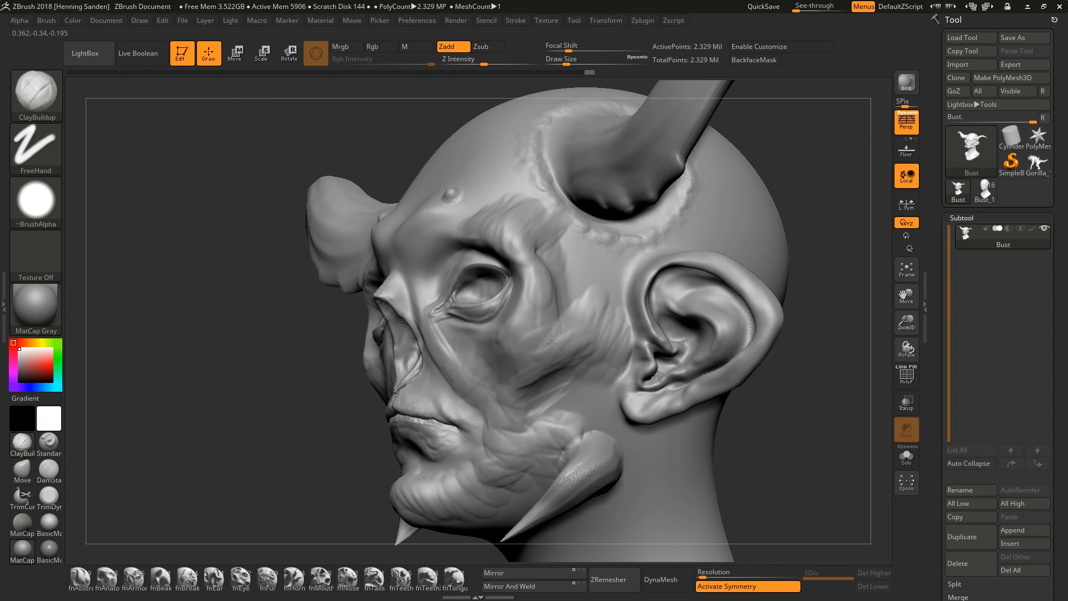
mouse_move(530, 336)
right_mouse_down()
mouse_move(511, 369)
mouse_move(483, 311)
mouse_move(565, 303)
mouse_move(542, 367)
right_mouse_up()
Step: Sculpt a heavy V-shaped brow ridge across the forehead with ClayBuildup, covering the two small bumps
mouse_move(533, 360)
left_mouse_down()
mouse_move(535, 347)
mouse_move(488, 329)
mouse_move(464, 290)
left_mouse_up()
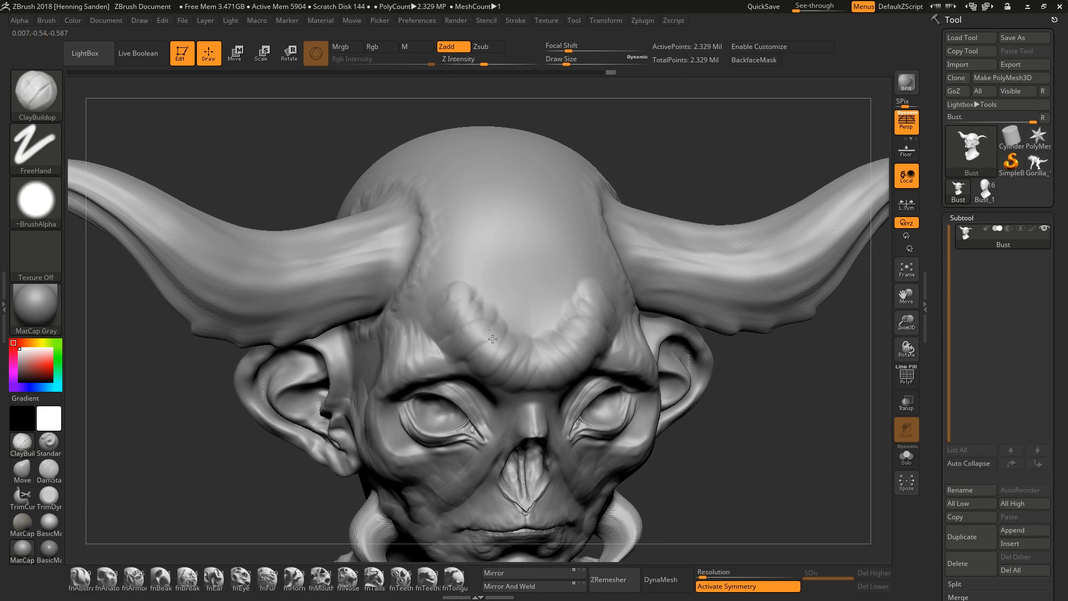
mouse_move(416, 318)
right_mouse_down()
mouse_move(433, 364)
mouse_move(415, 306)
mouse_move(465, 350)
right_mouse_up()
mouse_move(465, 351)
left_mouse_down()
mouse_move(368, 335)
mouse_move(445, 336)
mouse_move(519, 421)
mouse_move(492, 381)
left_mouse_up()
mouse_move(504, 401)
right_mouse_down()
mouse_move(492, 376)
mouse_move(495, 312)
right_mouse_up()
mouse_move(562, 384)
right_mouse_down("shift")
mouse_move(529, 398)
mouse_move(546, 315)
mouse_move(561, 388)
mouse_move(578, 412)
right_mouse_up("shift")
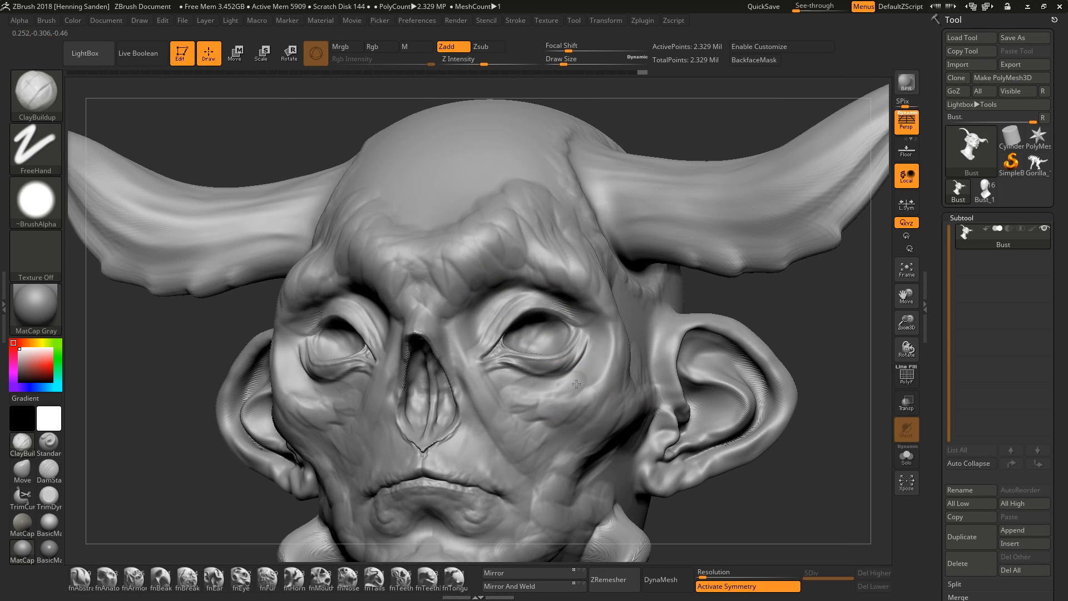
Step: Refine the clay forms around the eyes and over the upper cheeks with ClayBuildup
left_click_drag(595, 343, 583, 331)
mouse_move(583, 332)
right_mouse_down()
mouse_move(612, 445)
mouse_move(598, 364)
mouse_move(574, 389)
mouse_move(572, 304)
right_mouse_up()
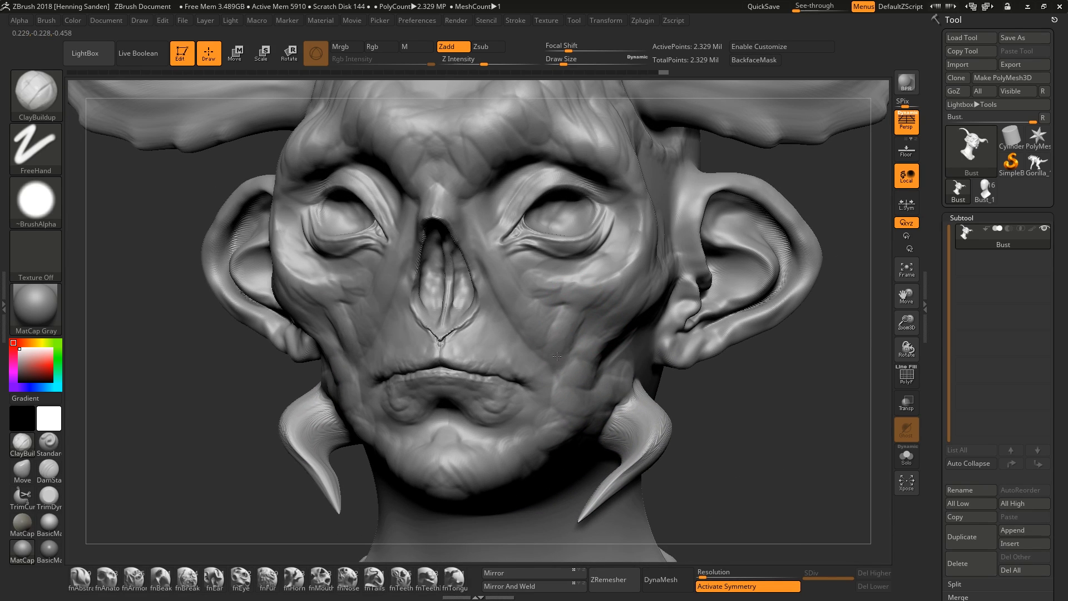
mouse_move(599, 344)
right_mouse_down("ctrl")
mouse_move(601, 400)
mouse_move(588, 295)
mouse_move(655, 319)
right_mouse_up("ctrl")
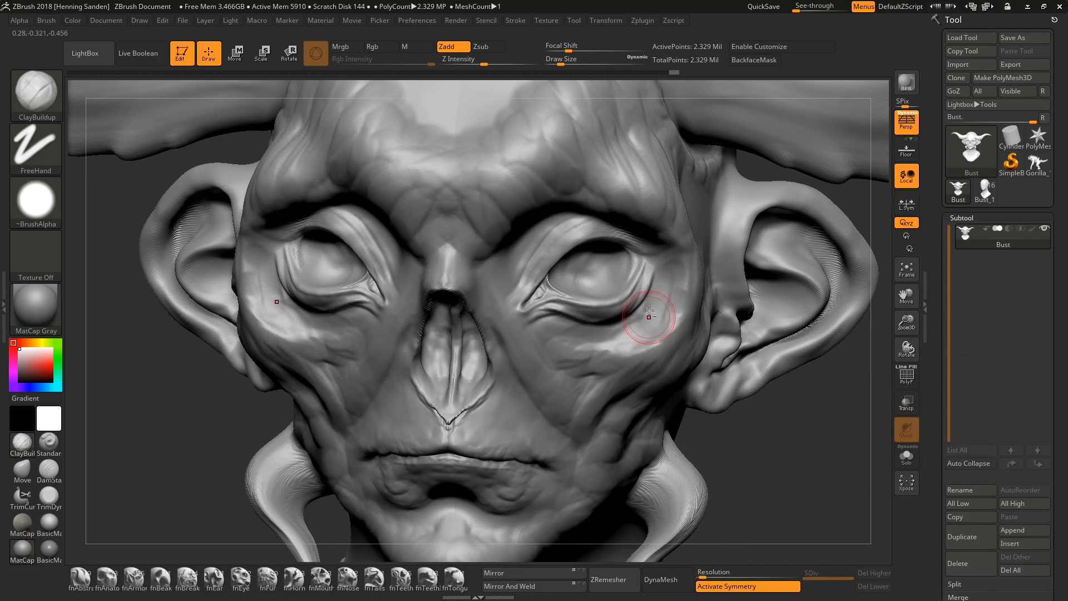
right_click_drag(524, 264, 731, 293, "ctrl")
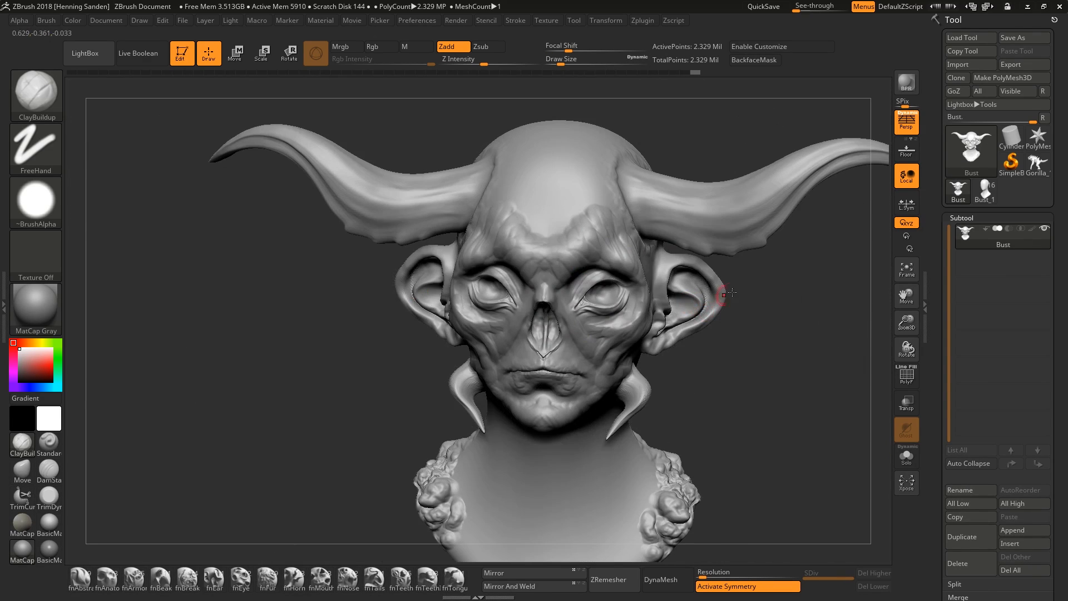
right_click_drag(634, 349, 676, 306)
Step: Switch to the Bust_1 base-mesh tool and examine its EyeCat and EyeBigPupil eyeball meshes
left_click(984, 192)
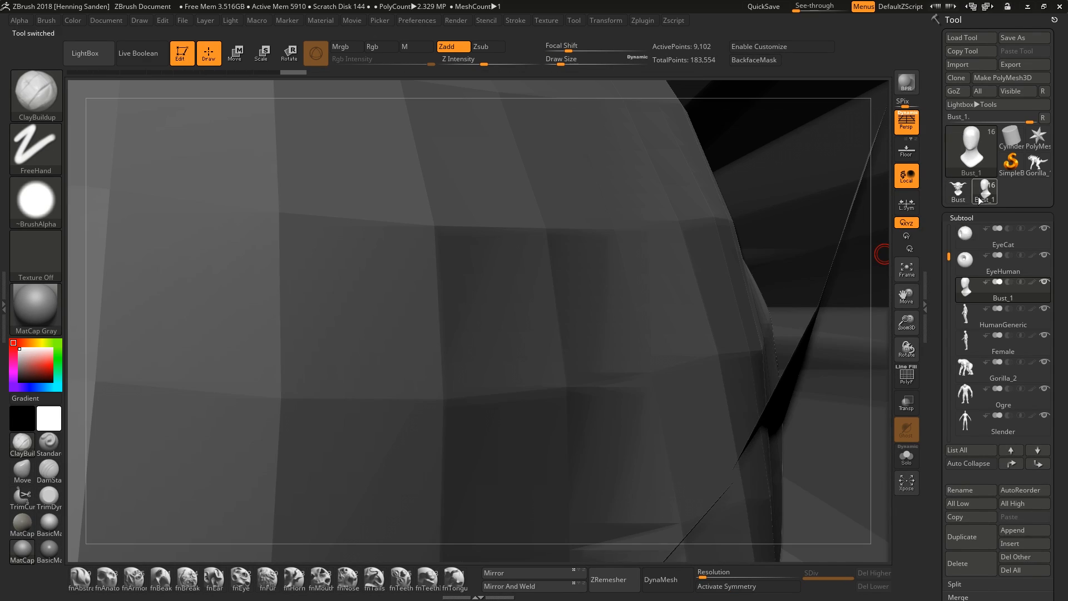
left_click_drag(947, 254, 949, 233)
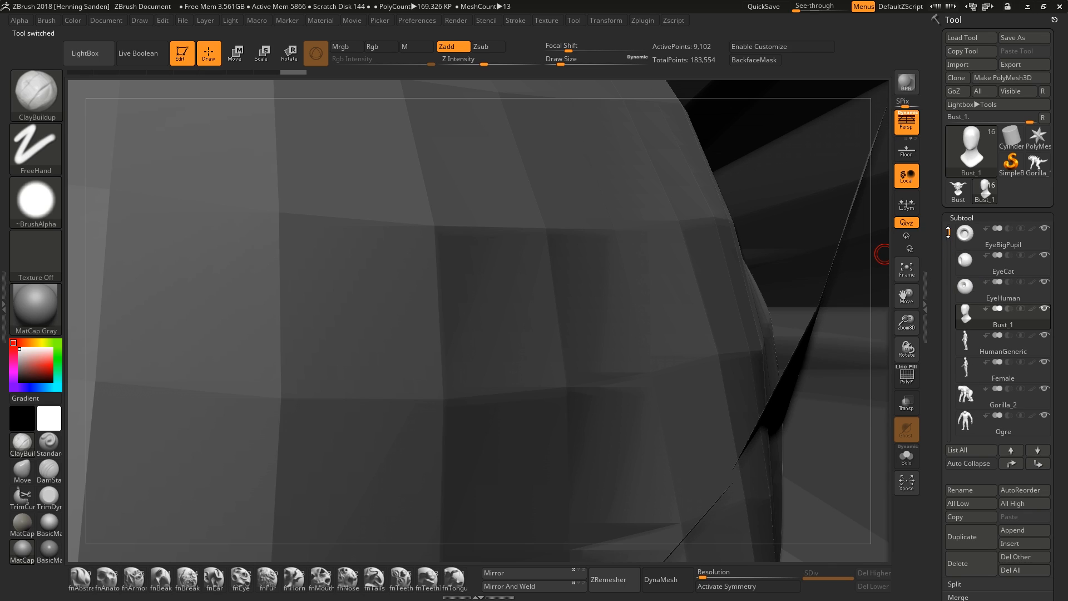
left_click(963, 264)
key("f")
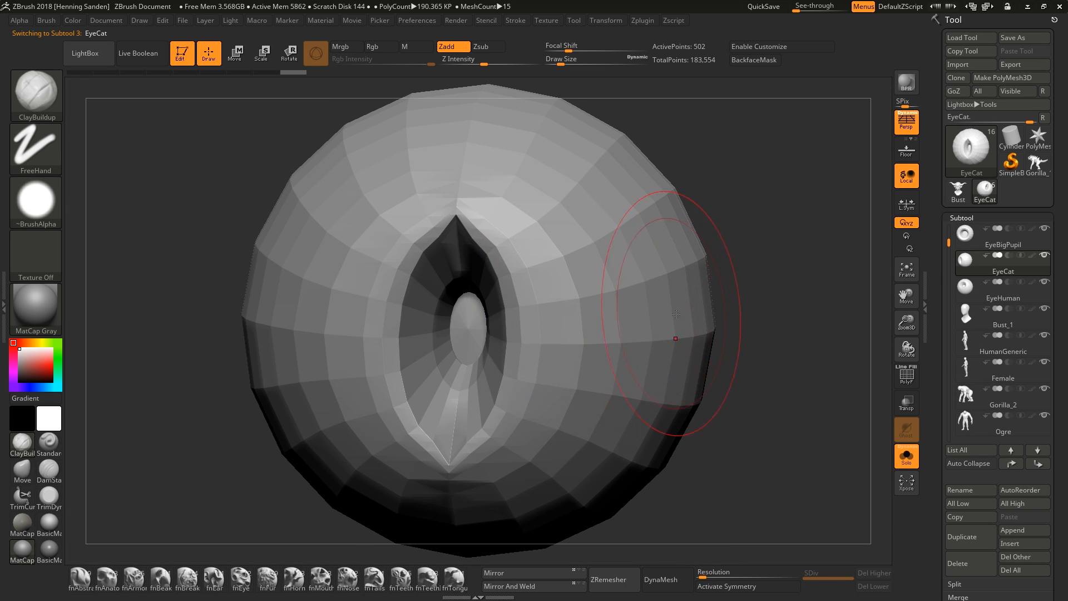
left_click(981, 247)
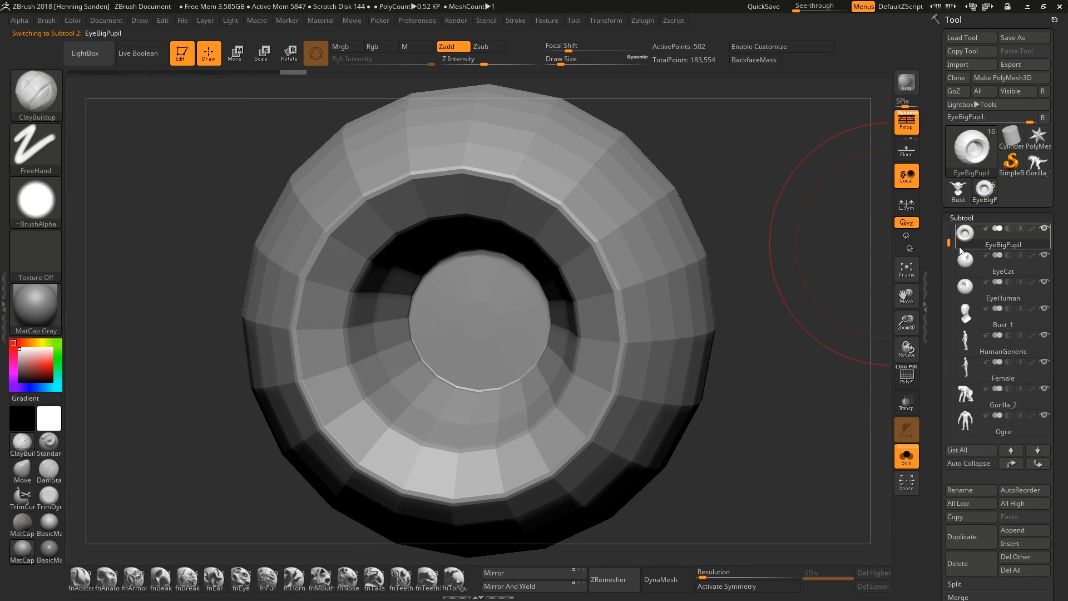
left_click_drag(949, 243, 943, 223)
left_click(960, 287)
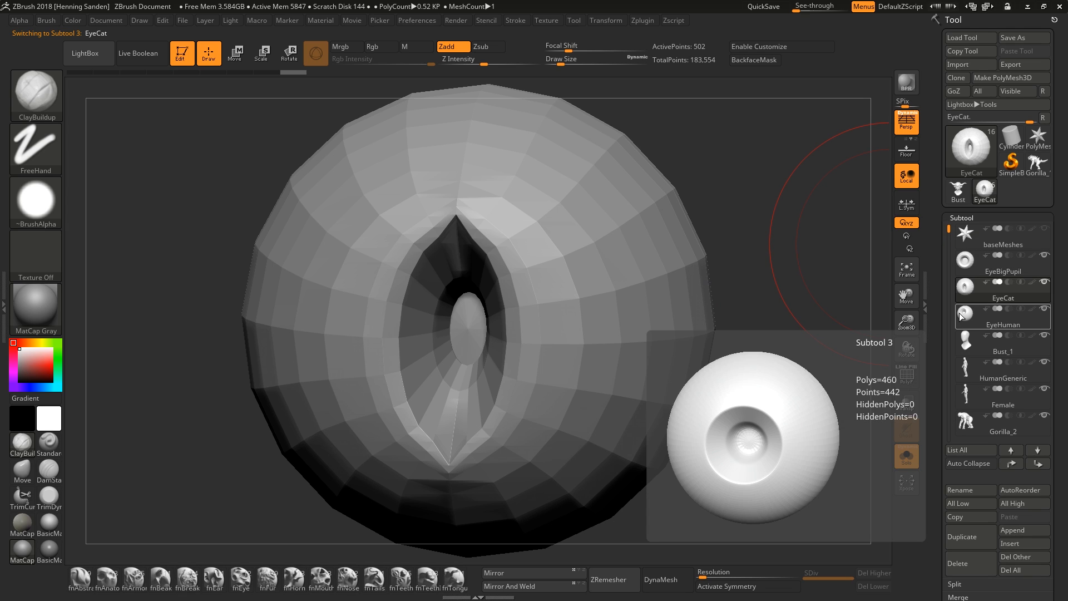
Step: Select the EyeHuman eyeball mesh and copy it as a subtool
left_click(962, 316)
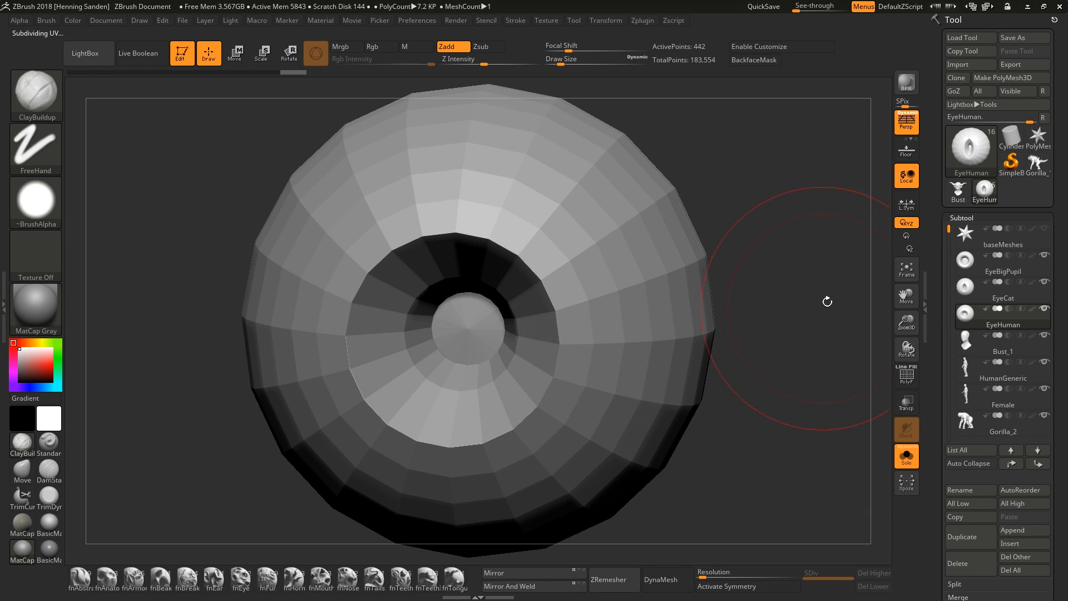
left_click_drag(936, 402, 936, 358)
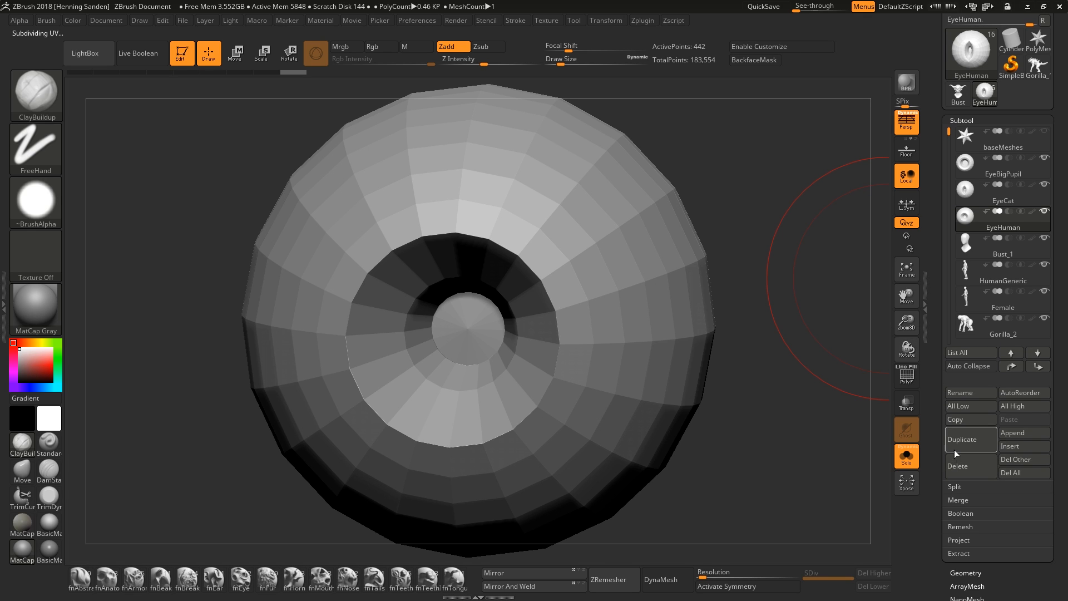
left_click(958, 421)
left_click_drag(937, 354, 936, 425)
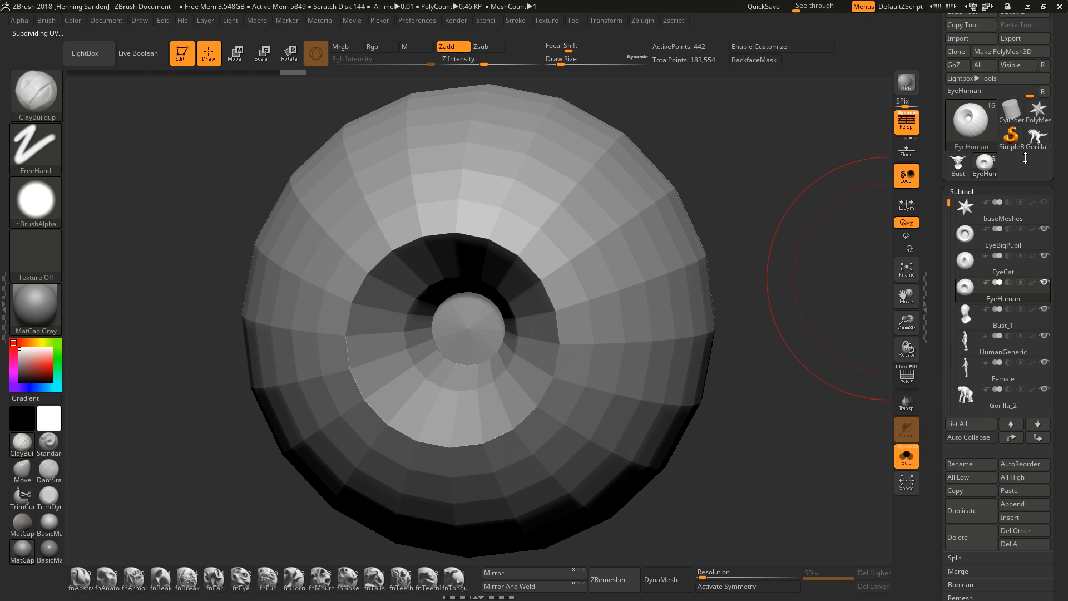
Step: Return to the horned bust's tool and paste the copied human eyeball as a new subtool
left_click(956, 166)
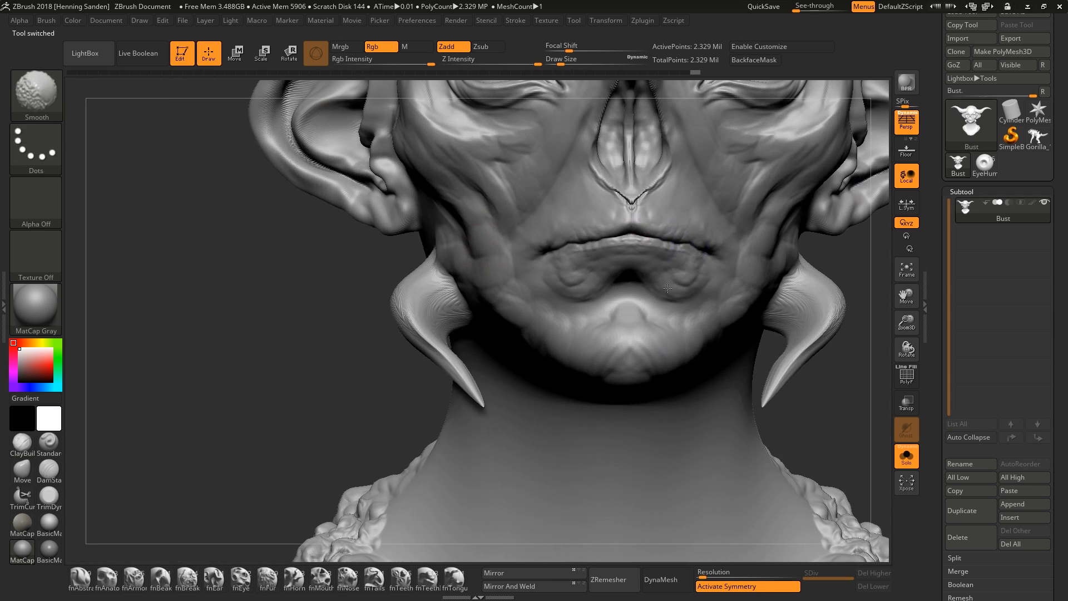
left_click_drag(793, 398, 742, 333, "alt")
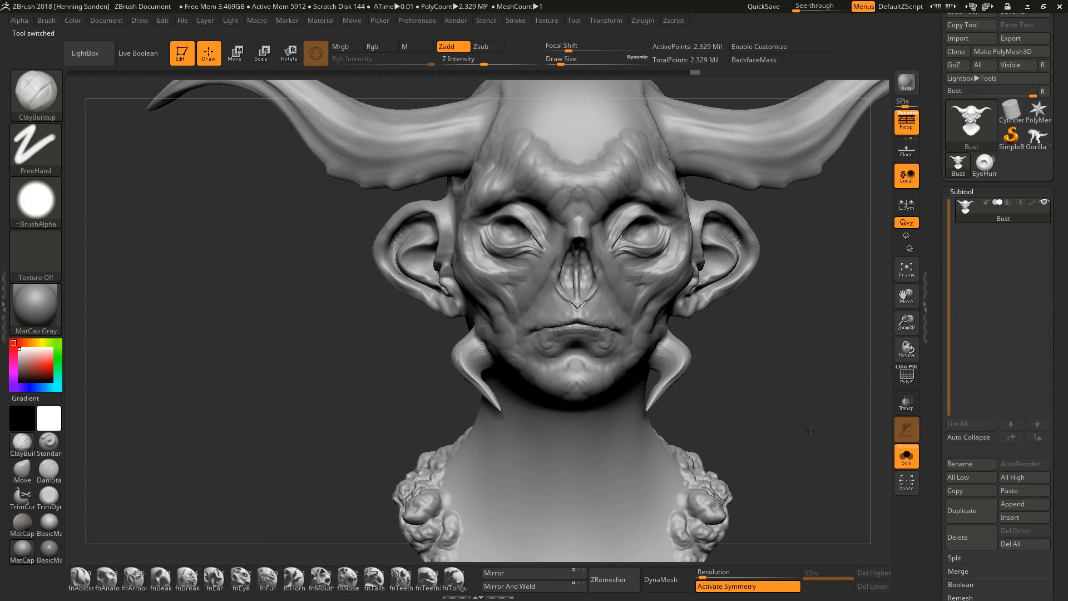
left_click_drag(810, 431, 788, 435)
left_click(1017, 491)
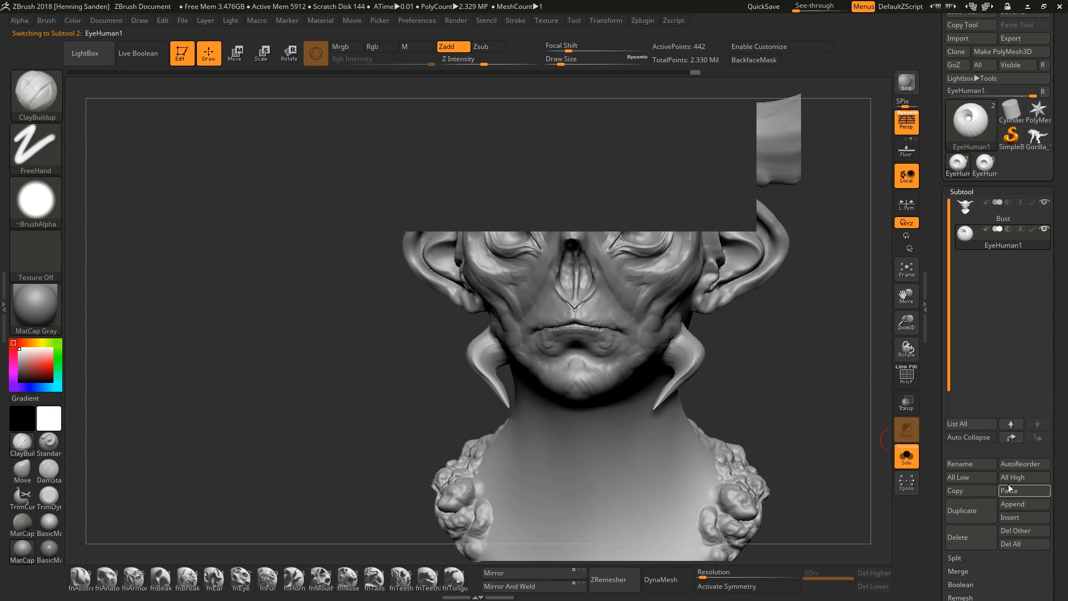
Step: Move the pasted eyeball from the head's centre sideways towards the character's left eye socket and adjust its depth
key("w")
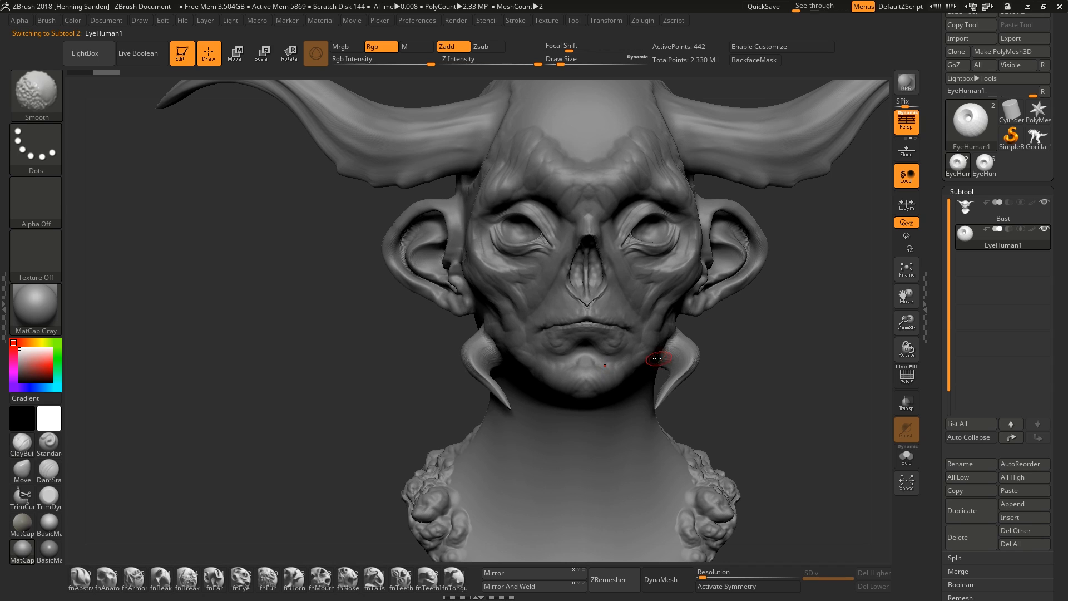
left_click_drag(568, 288, 569, 175)
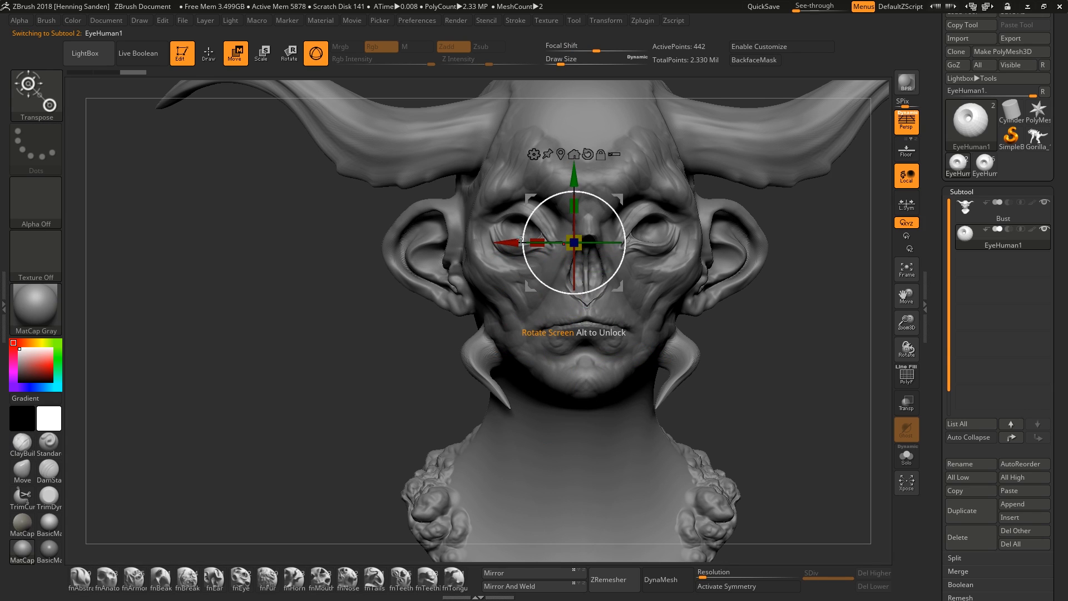
left_click_drag(506, 243, 630, 244)
right_click_drag(834, 223, 788, 266)
left_click_drag(692, 262, 595, 263)
right_click_drag(595, 278, 645, 317, "shift")
Step: Fine-tune the eyeball's depth, sideways position and height so it sits in the character's left eye socket
left_click_drag(515, 265, 443, 265)
right_click_drag(689, 234, 598, 234)
left_click_drag(612, 260, 671, 259)
mouse_move(670, 259)
right_mouse_down()
mouse_move(718, 260)
mouse_move(672, 262)
right_mouse_up()
left_click_drag(672, 265, 475, 266, "alt")
right_click_drag(475, 266, 596, 264)
left_click_drag(543, 206, 543, 188)
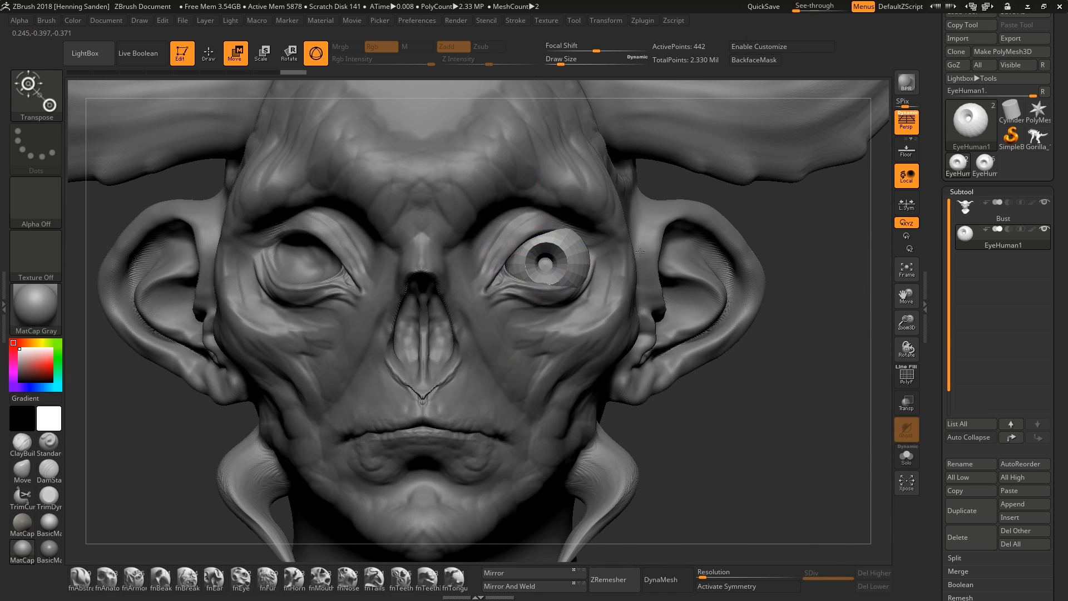
mouse_move(541, 188)
right_mouse_down()
mouse_move(656, 255)
mouse_move(587, 267)
right_mouse_up()
Step: Select the bust again and start shaping its eyelids around the eyeball with a resized Move brush
key("q")
left_click(584, 274, "alt")
left_click(584, 274, "alt")
key("b")
key("m")
key("v")
key("s")
left_click_drag(566, 255, 582, 256)
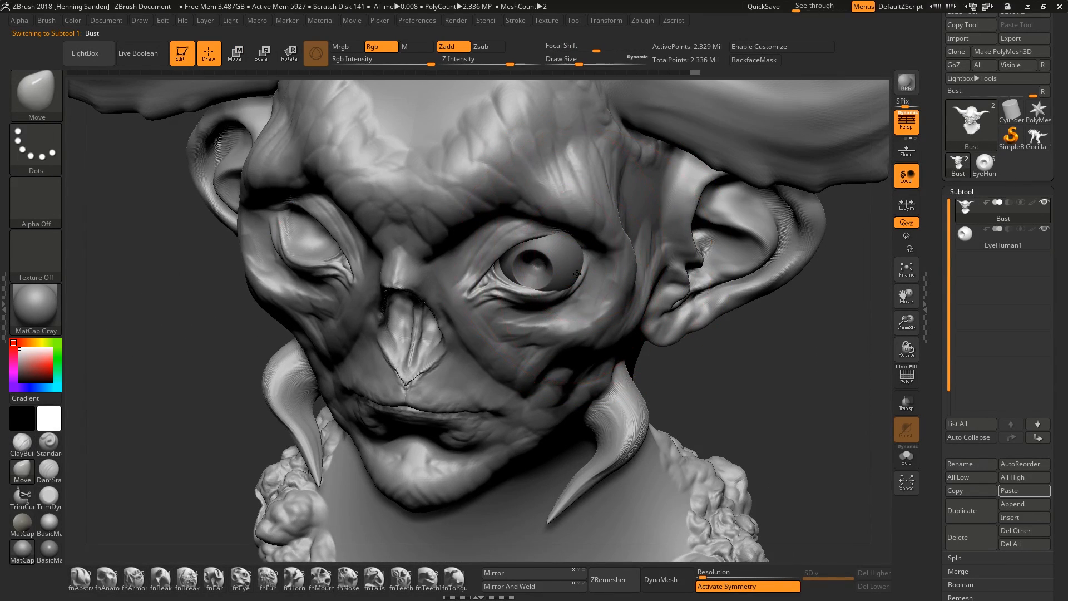
Step: Adjust the upper and lower eyelids from several angles with the Move brush so they wrap the eyeball closely
right_click_drag(561, 245, 571, 261)
key("s")
left_click_drag(571, 262, 566, 277)
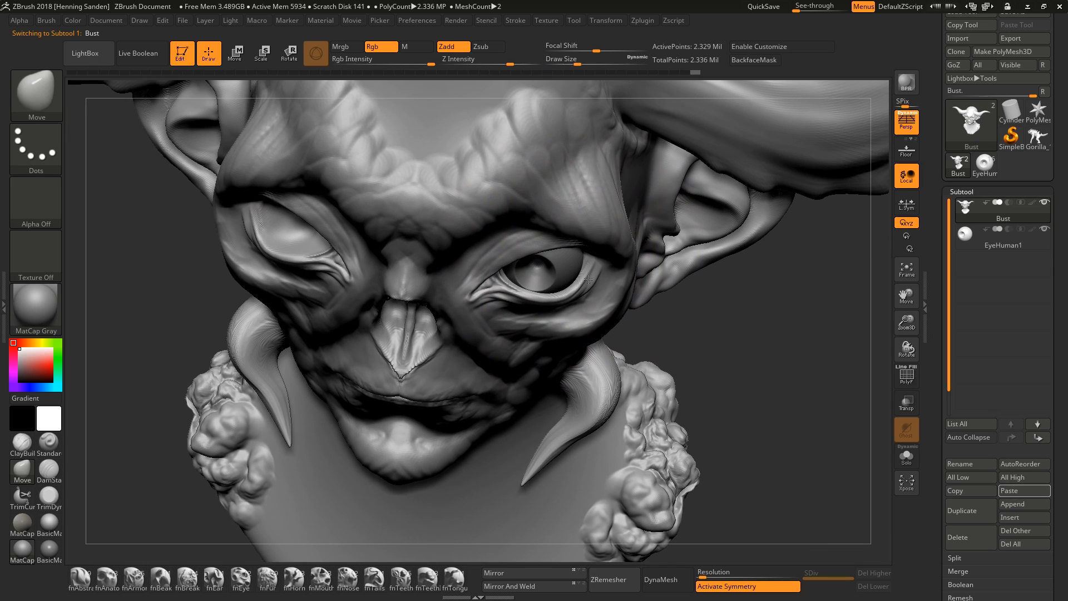
right_click_drag(565, 277, 580, 195)
key("s")
left_click_drag(558, 250, 553, 250)
right_click_drag(559, 267, 567, 244)
left_click_drag(568, 245, 564, 236)
right_click_drag(566, 237, 593, 285)
Step: Select the eyeball, delete its higher subdivision levels and try to mirror it into the opposite socket, using Mirror And Weld last
right_click_drag(580, 296, 586, 290, "ctrl")
left_click(586, 285, "alt")
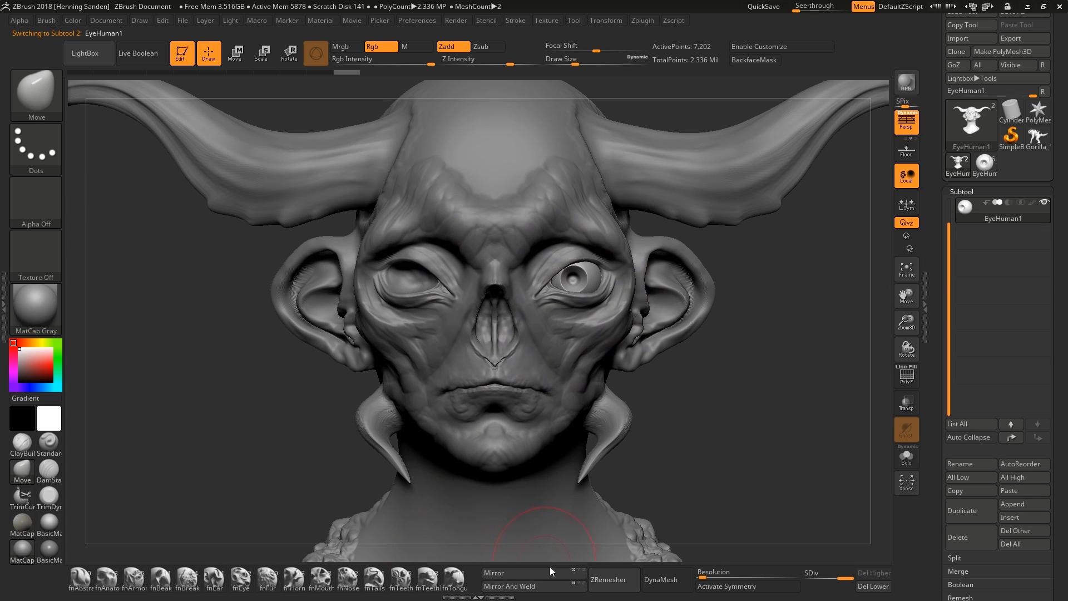
left_click(515, 574)
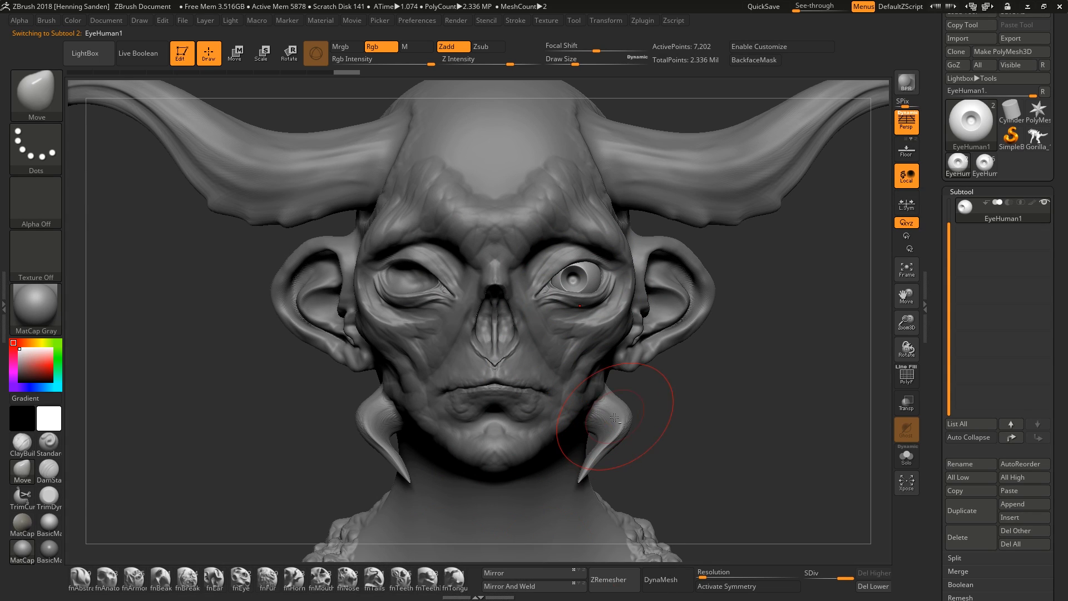
key("f")
key("shift+d")
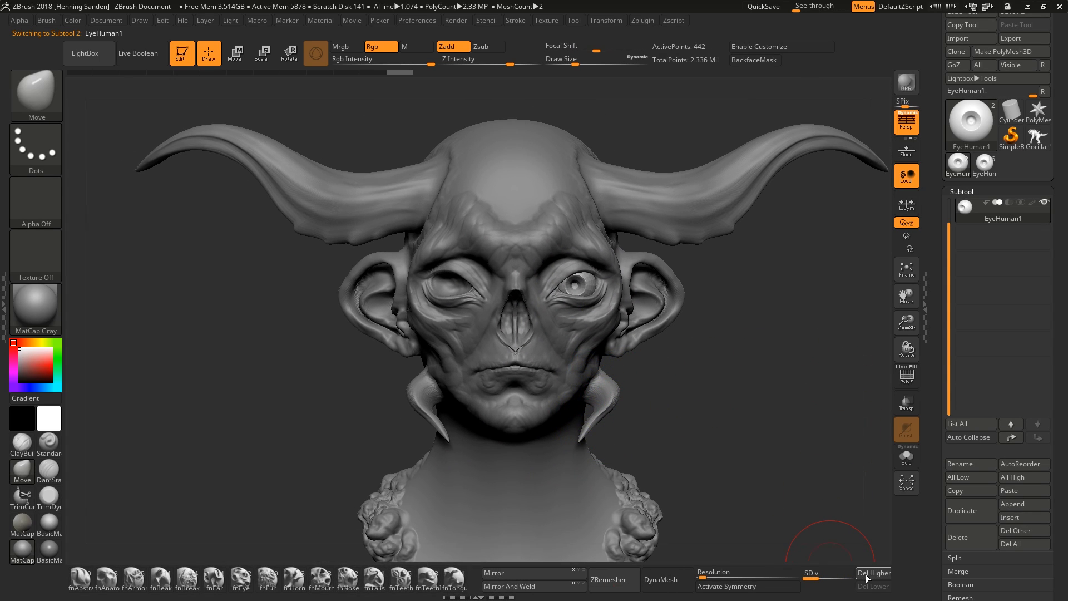
left_click(530, 587)
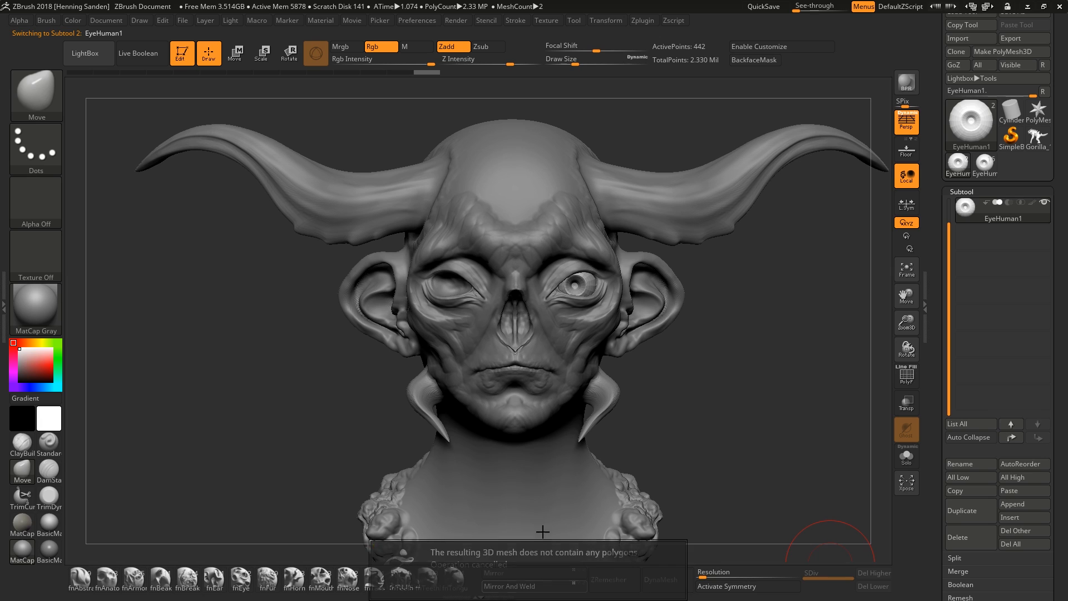
Step: Mirror the eyeball and apply Mirror And Weld so both sockets hold an eye
left_click(535, 573)
left_click(532, 588)
right_click_drag(668, 345, 587, 320)
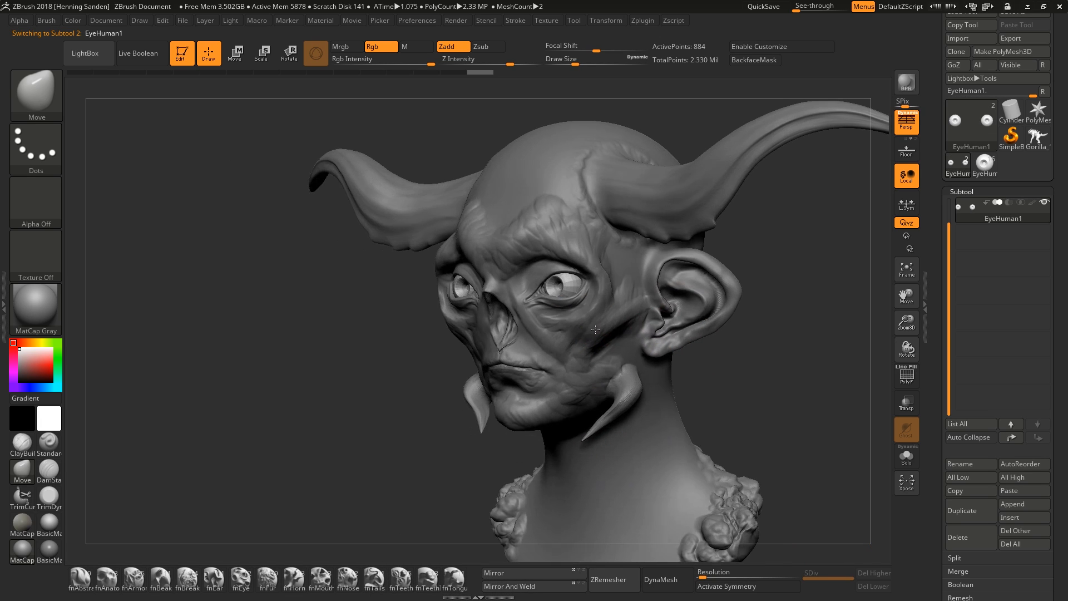
mouse_move(523, 306)
right_mouse_down()
mouse_move(591, 279)
mouse_move(517, 334)
right_mouse_up()
Step: Select the bust, turn on symmetry and build up the eyelids and brows around the eyes with a resized ClayBuildup brush
left_click(566, 304, "alt")
key("x")
key("b")
key("c")
key("b")
key("s")
mouse_move(490, 287)
left_mouse_down()
mouse_move(481, 289)
mouse_move(506, 353)
mouse_move(629, 336)
mouse_move(585, 361)
mouse_move(505, 324)
mouse_move(490, 255)
mouse_move(494, 295)
left_mouse_up()
key("s")
mouse_move(573, 231)
left_mouse_down()
mouse_move(474, 249)
mouse_move(459, 226)
mouse_move(427, 217)
left_mouse_up()
right_click_drag(428, 217, 600, 222)
mouse_move(397, 223)
left_mouse_down()
mouse_move(368, 250)
mouse_move(279, 232)
left_mouse_up()
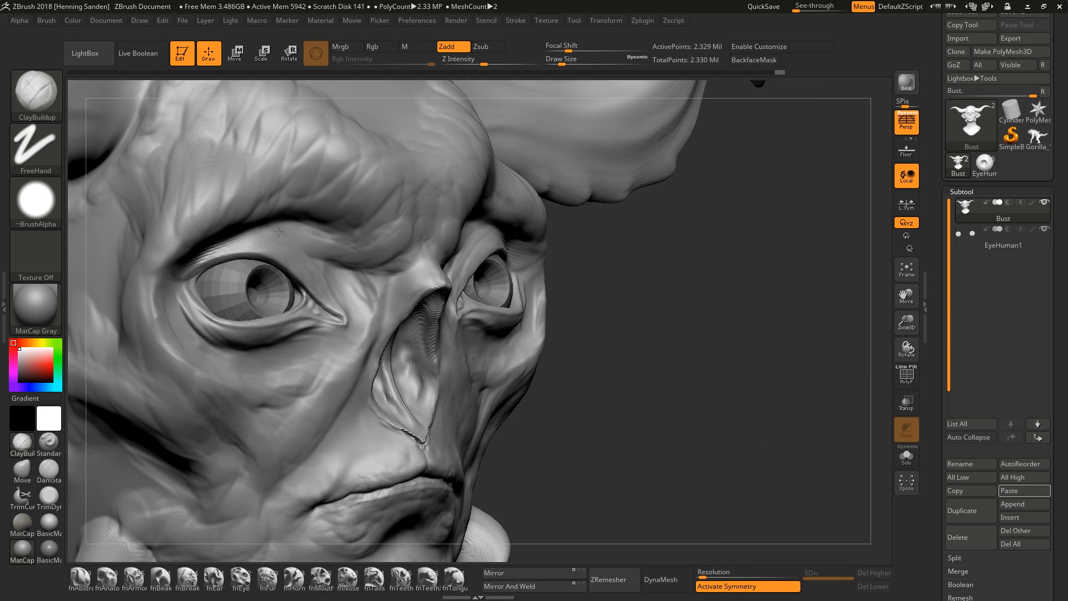
left_click_drag(393, 243, 416, 224)
right_click_drag(365, 295, 498, 283, "alt")
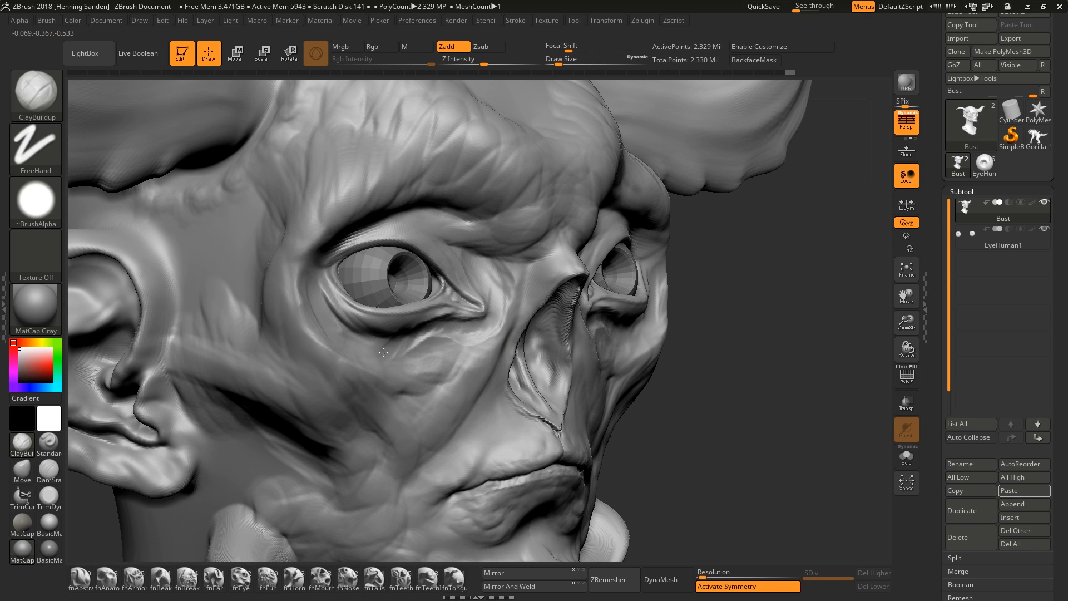
Step: Build up the skin folds and cheeks below the eyes with ClayBuildup strokes
right_click_drag(423, 348, 365, 342)
mouse_move(427, 346)
left_mouse_down()
mouse_move(370, 349)
mouse_move(318, 326)
left_mouse_up()
right_click_drag(333, 339, 411, 384)
key("s")
left_click_drag(413, 385, 407, 385)
mouse_move(399, 379)
left_mouse_down()
mouse_move(374, 390)
mouse_move(334, 384)
mouse_move(289, 346)
mouse_move(279, 311)
left_mouse_up()
mouse_move(276, 258)
right_mouse_down("alt")
mouse_move(257, 230)
mouse_move(267, 139)
right_mouse_up("alt")
mouse_move(356, 222)
right_mouse_down()
mouse_move(290, 211)
mouse_move(287, 234)
right_mouse_up()
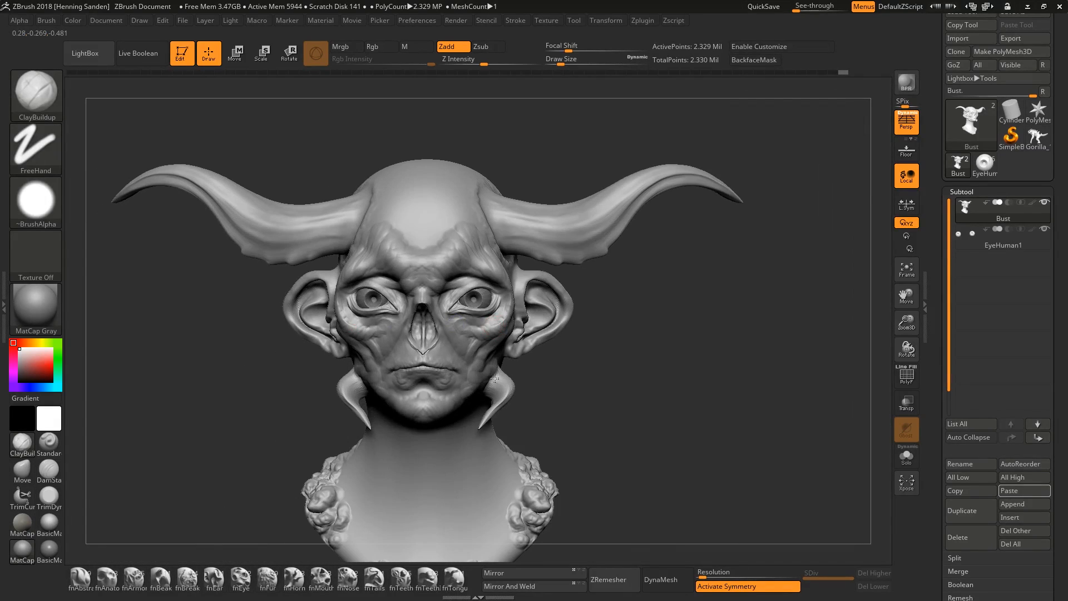
Step: Refine and smooth the cheek forms between the eyes and the mouth
right_click_drag(389, 251, 411, 323, "ctrl")
right_click_drag(495, 328, 481, 331)
left_click_drag(482, 328, 467, 343)
left_click_drag(412, 318, 452, 367)
mouse_move(456, 370)
right_mouse_down()
mouse_move(401, 369)
mouse_move(417, 367)
right_mouse_up()
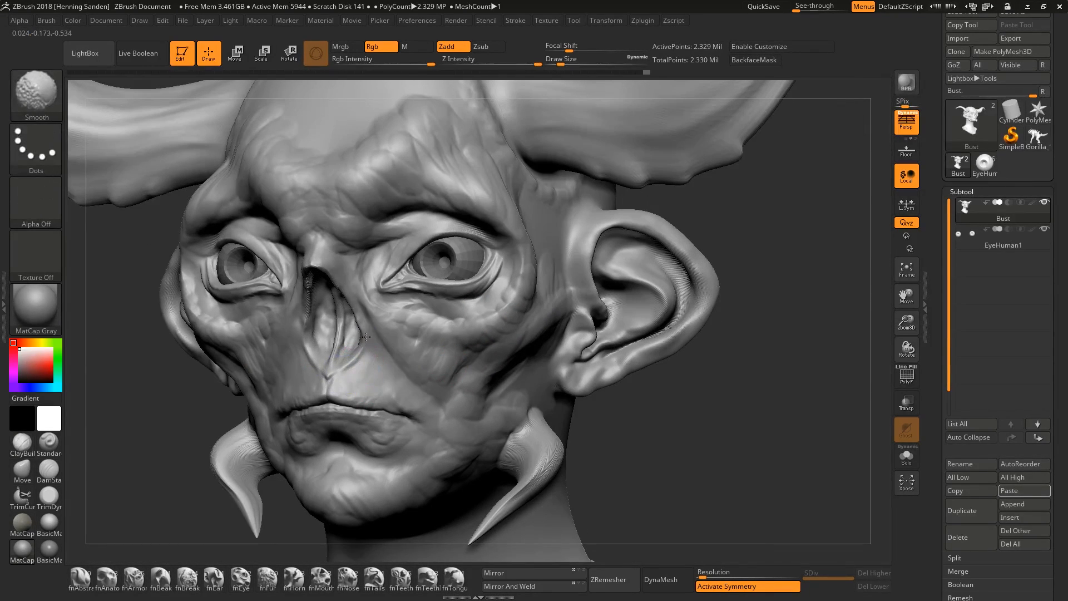
right_click_drag(366, 336, 370, 357)
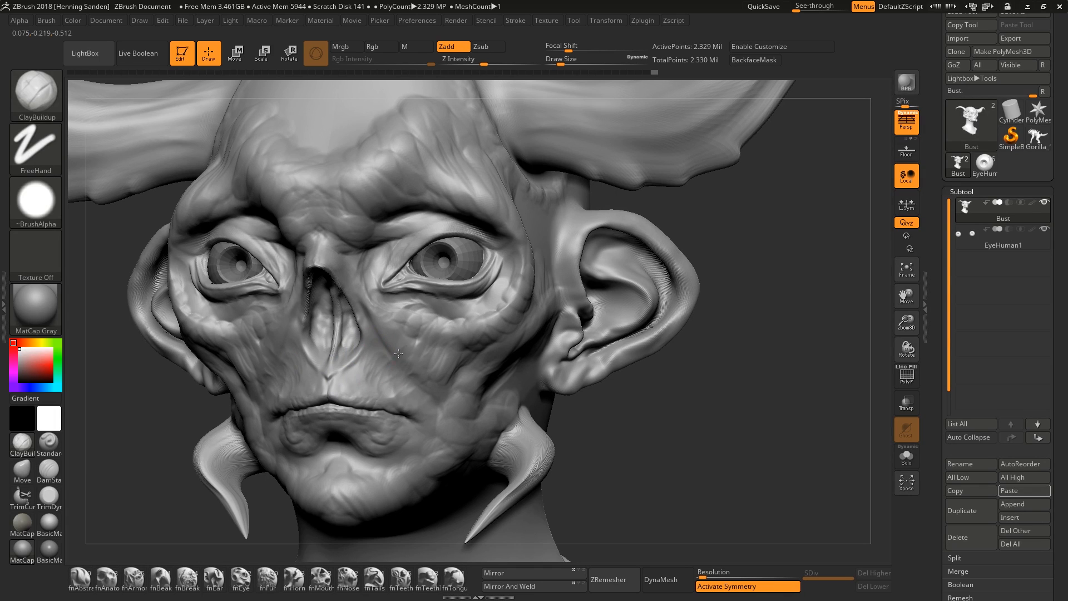
Step: Build up the temple and the side of the neck with a resized ClayBuildup brush
mouse_move(419, 373)
right_mouse_down()
mouse_move(508, 286)
mouse_move(567, 295)
right_mouse_up()
left_click_drag(583, 275, 576, 218)
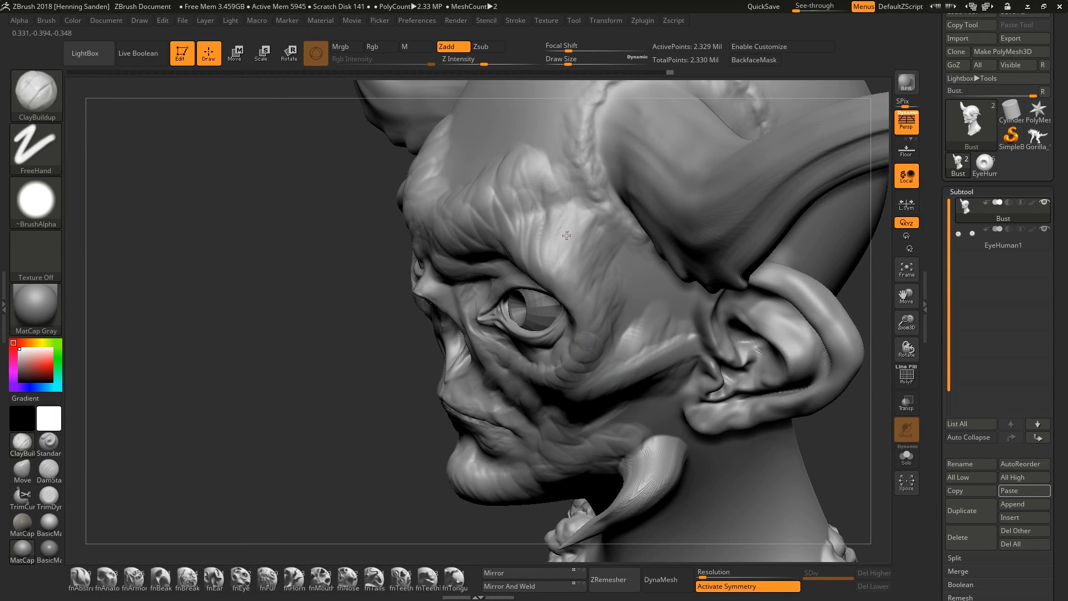
mouse_move(575, 218)
right_mouse_down("ctrl")
mouse_move(562, 292)
mouse_move(638, 292)
mouse_move(622, 336)
mouse_move(573, 334)
mouse_move(548, 408)
mouse_move(567, 340)
mouse_move(570, 356)
right_mouse_up("ctrl")
key("s")
left_click_drag(573, 349, 577, 349)
mouse_move(568, 348)
left_mouse_down()
mouse_move(543, 435)
mouse_move(559, 378)
left_mouse_up()
right_click_drag(560, 378, 534, 401)
Step: Sculpt muscle forms down the front of the throat with a larger ClayBuildup brush
key("s")
right_click_drag(504, 321, 518, 383)
key("s")
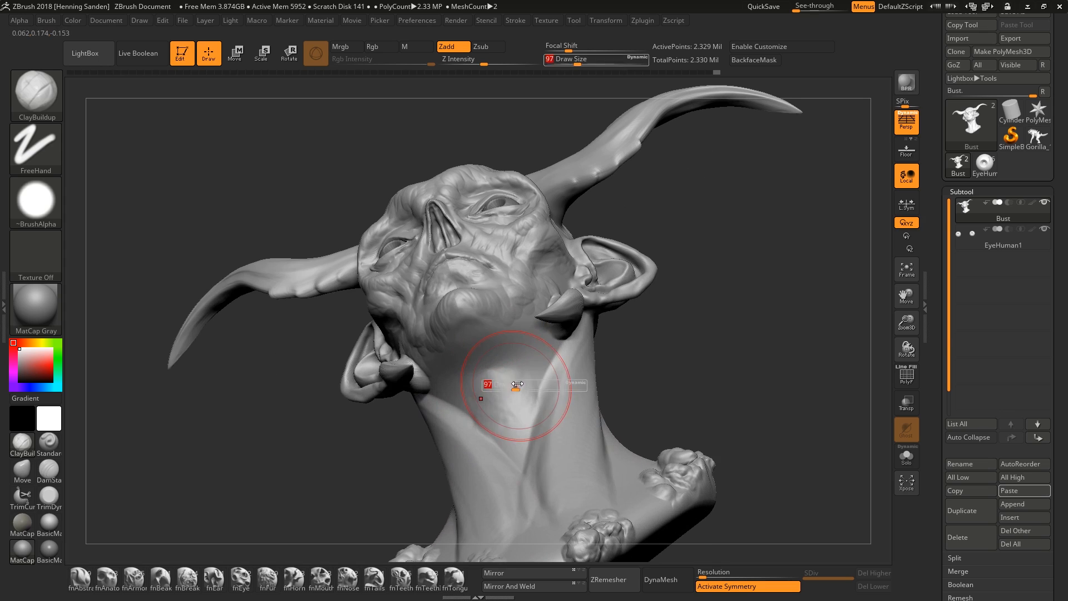
left_click_drag(521, 386, 518, 386)
mouse_move(503, 390)
left_mouse_down()
mouse_move(477, 340)
mouse_move(485, 322)
mouse_move(543, 383)
mouse_move(531, 406)
left_mouse_up()
key("s")
Step: Build up muscle forms on the back of the neck and skull with ClayBuildup
right_click_drag(640, 339, 604, 384)
left_click_drag(598, 384, 544, 557)
mouse_move(672, 386)
right_mouse_down("alt")
mouse_move(657, 371)
mouse_move(644, 417)
mouse_move(665, 361)
mouse_move(652, 250)
right_mouse_up("alt")
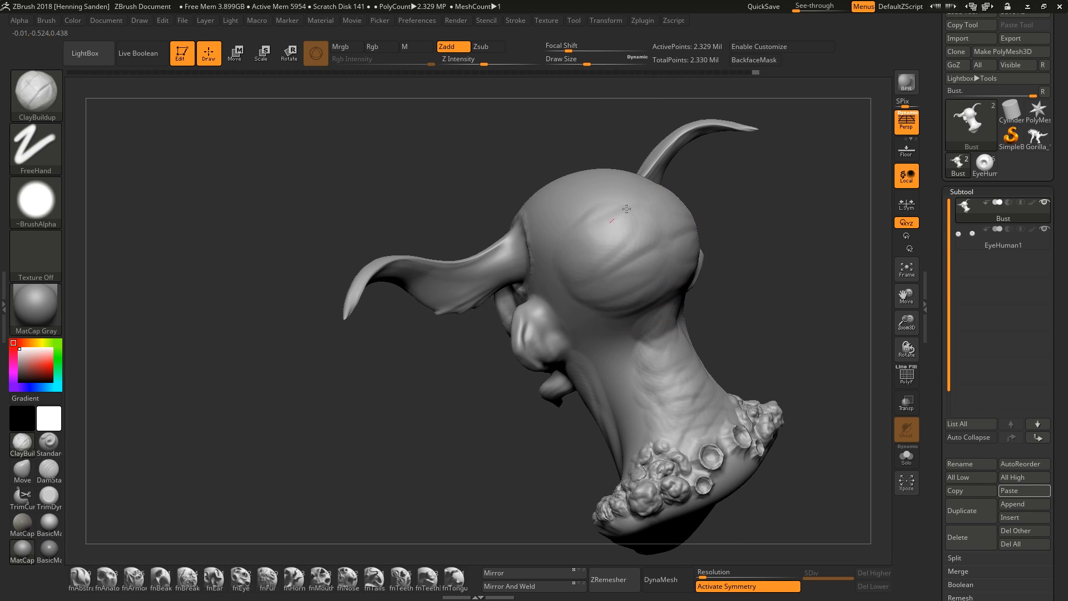
mouse_move(541, 229)
right_mouse_down()
mouse_move(667, 221)
mouse_move(548, 236)
mouse_move(534, 403)
right_mouse_up()
right_click_drag(612, 333, 573, 329)
Step: Reshape the area around the eyes and cheeks from the front with a resized Move brush
right_click_drag(490, 312, 520, 309)
key("b")
key("m")
key("v")
key("s")
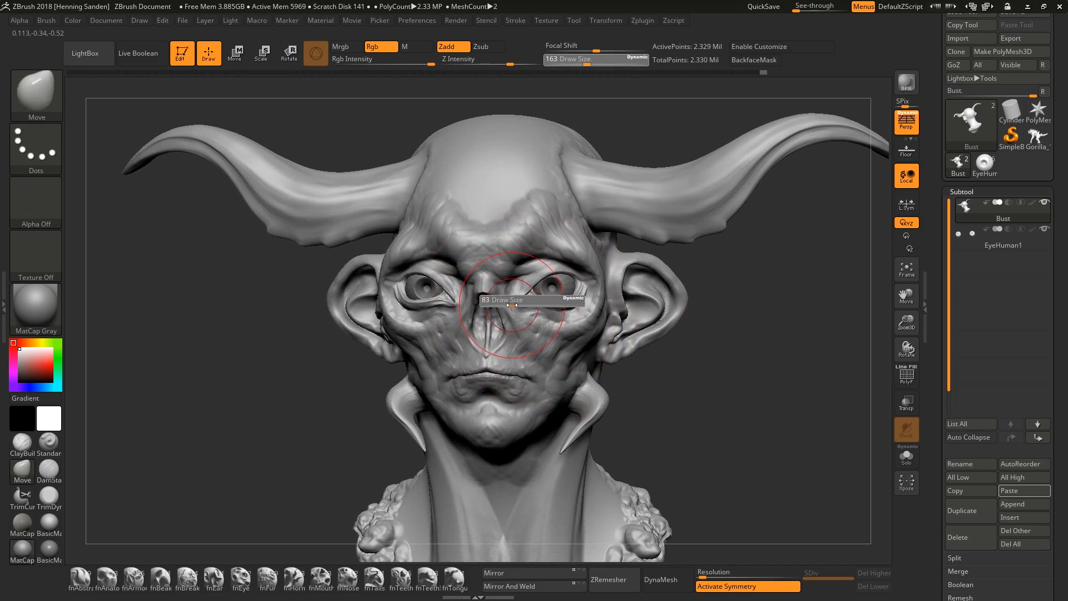
left_click_drag(524, 313, 515, 313)
mouse_move(530, 305)
left_mouse_down()
mouse_move(535, 280)
mouse_move(540, 296)
mouse_move(568, 298)
mouse_move(580, 286)
left_mouse_up()
key("bracketleft")
key("bracketleft")
key("bracketright")
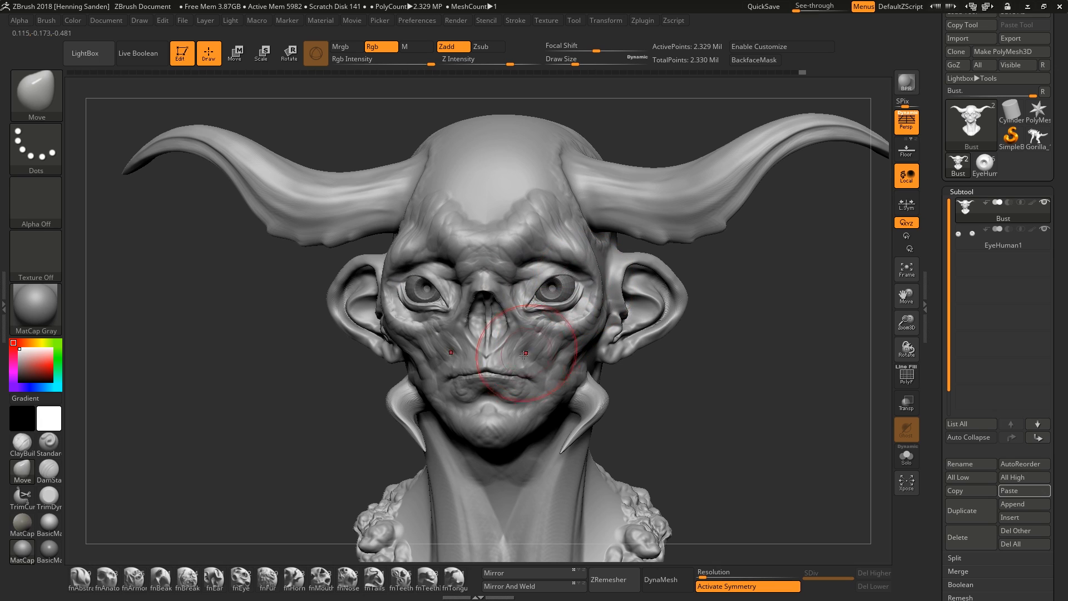
Step: Adjust the mouth and lower face with the Move brush from several angles
right_click_drag(544, 357, 509, 367)
left_click_drag(521, 372, 532, 377)
mouse_move(533, 376)
right_mouse_down("shift")
mouse_move(496, 367)
mouse_move(540, 401)
mouse_move(553, 428)
mouse_move(610, 392)
mouse_move(641, 333)
mouse_move(639, 295)
mouse_move(416, 280)
mouse_move(473, 287)
mouse_move(523, 333)
mouse_move(436, 342)
right_mouse_up("shift")
key("s")
left_click_drag(442, 343, 448, 342)
mouse_move(448, 340)
right_mouse_down()
mouse_move(505, 321)
mouse_move(477, 351)
right_mouse_up()
Step: Fill in the open nose cavity with ClayBuildup to form an even surface between the eyes and the mouth
key("b")
key("c")
key("b")
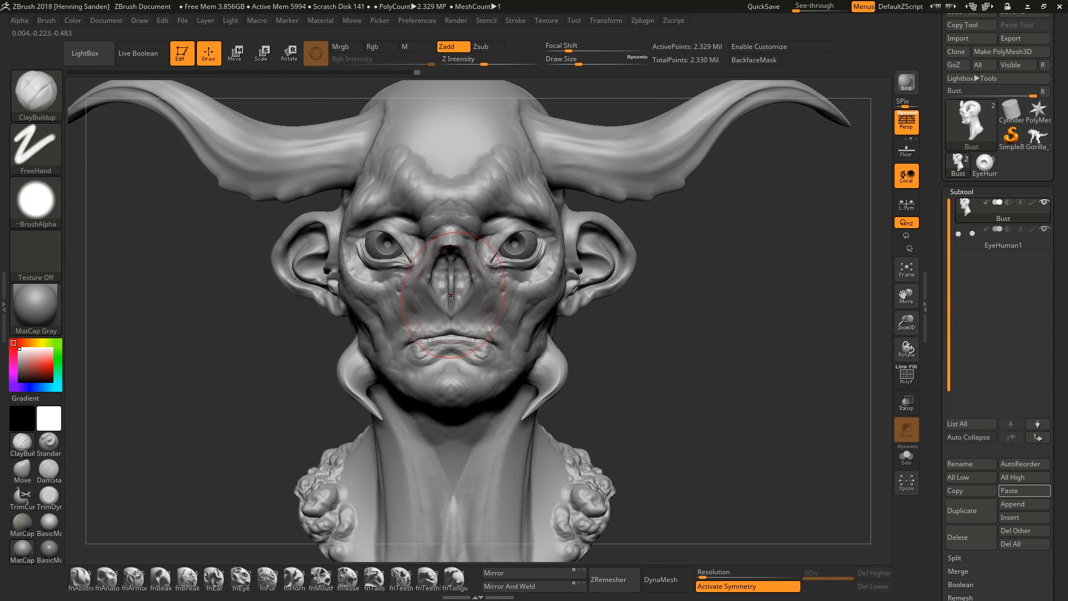
right_click_drag(476, 311, 459, 250)
mouse_move(448, 247)
left_mouse_down()
mouse_move(451, 284)
mouse_move(447, 263)
mouse_move(465, 248)
left_mouse_up()
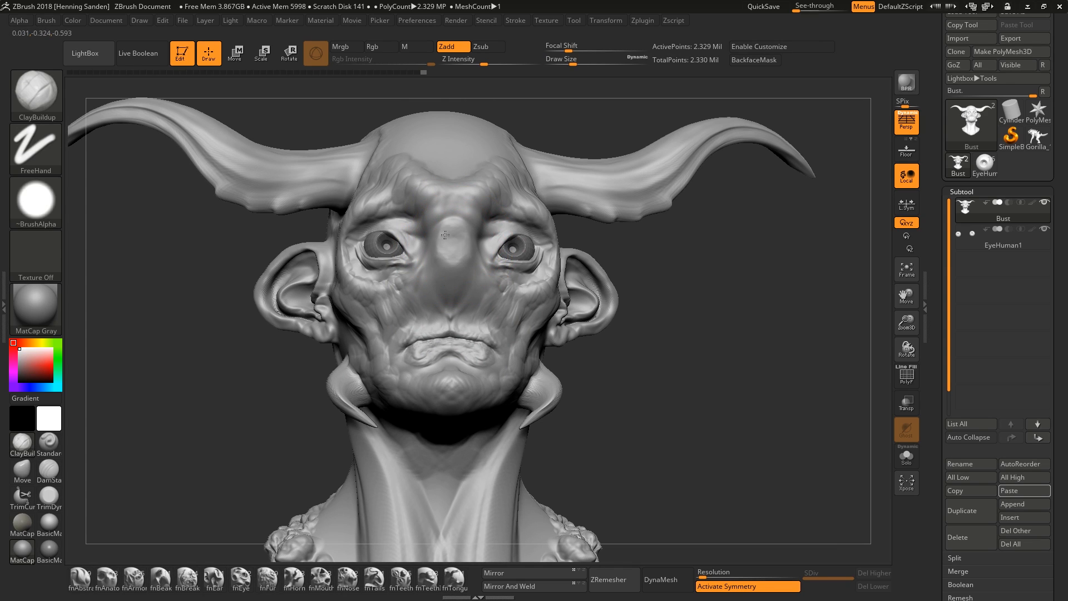
right_click_drag(446, 235, 446, 239)
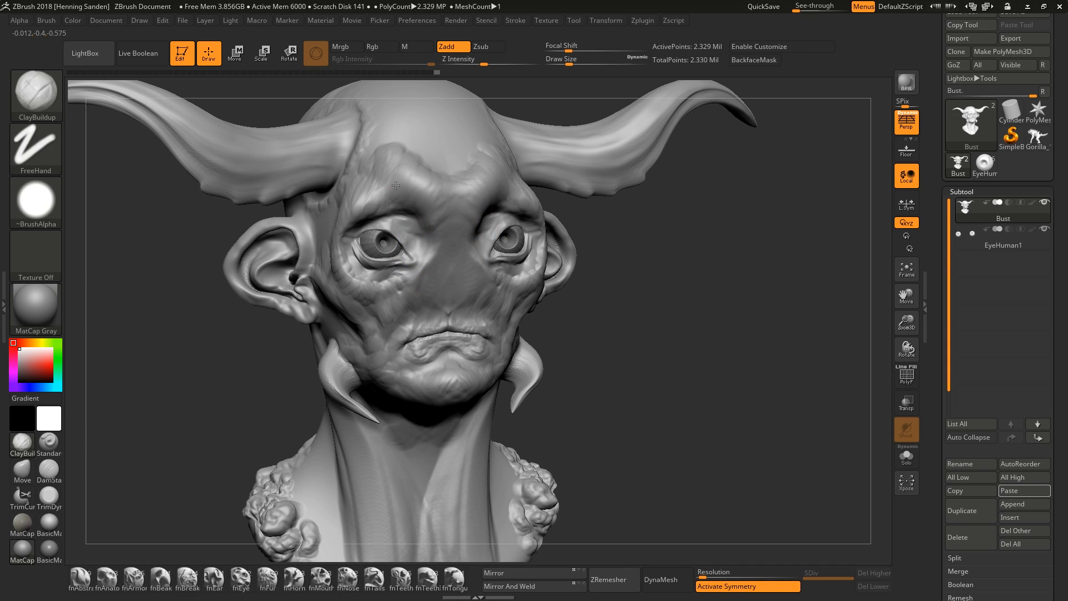
right_click_drag(337, 240, 328, 236)
right_click_drag(396, 215, 455, 212, "shift")
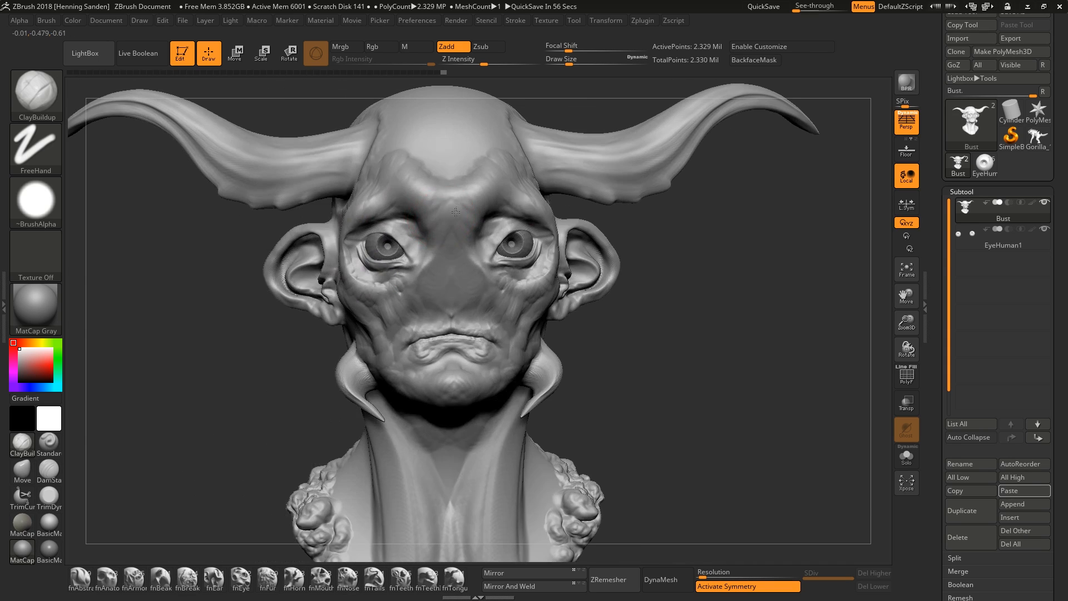
left_click_drag(451, 260, 460, 259)
left_click_drag(445, 284, 434, 305)
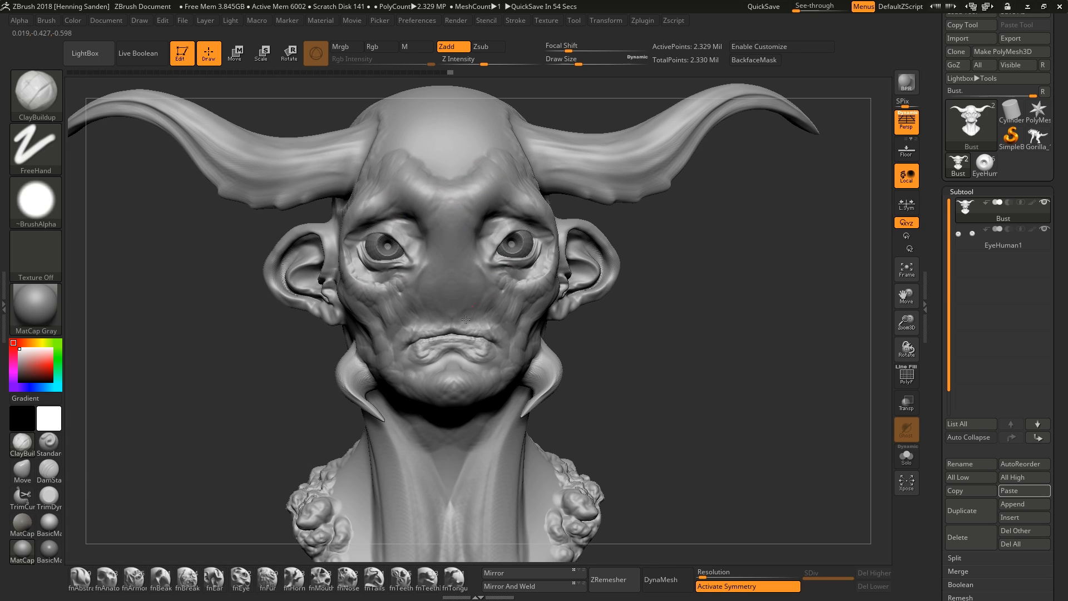
right_click_drag(454, 306, 442, 314)
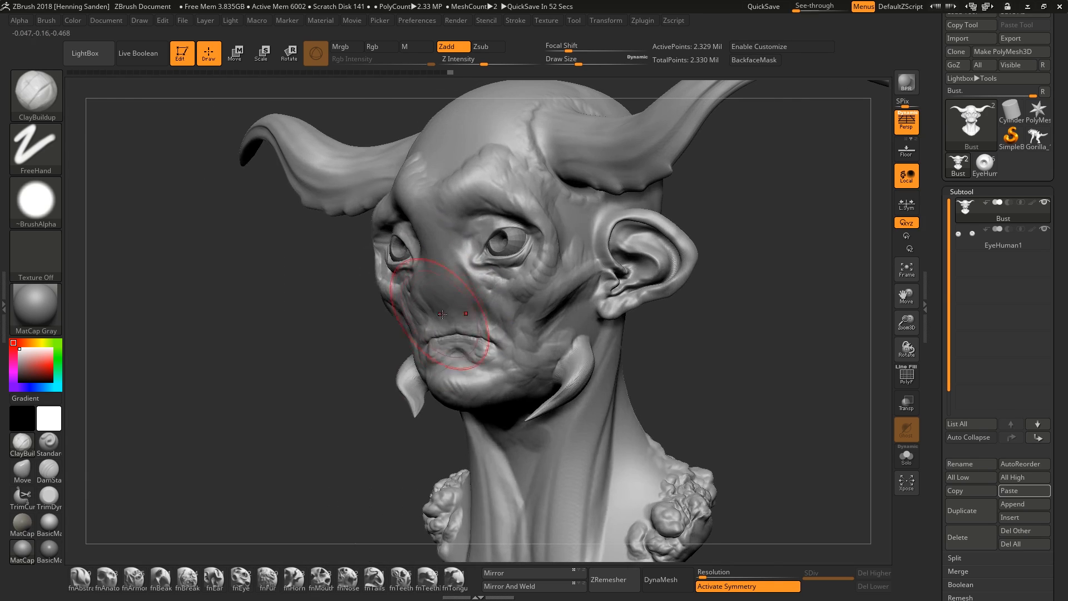
Step: Turn off symmetry, try the Human nose from the fnNose brush on the filled area and undo it
left_click(346, 592)
left_click(480, 89)
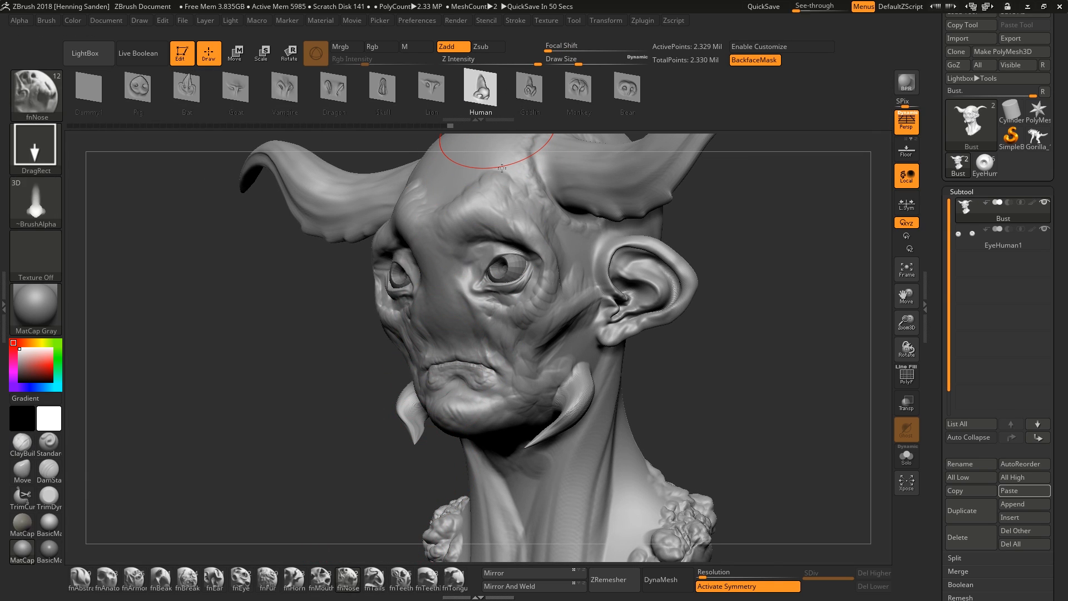
right_click_drag(412, 294, 429, 296, "shift")
key("x")
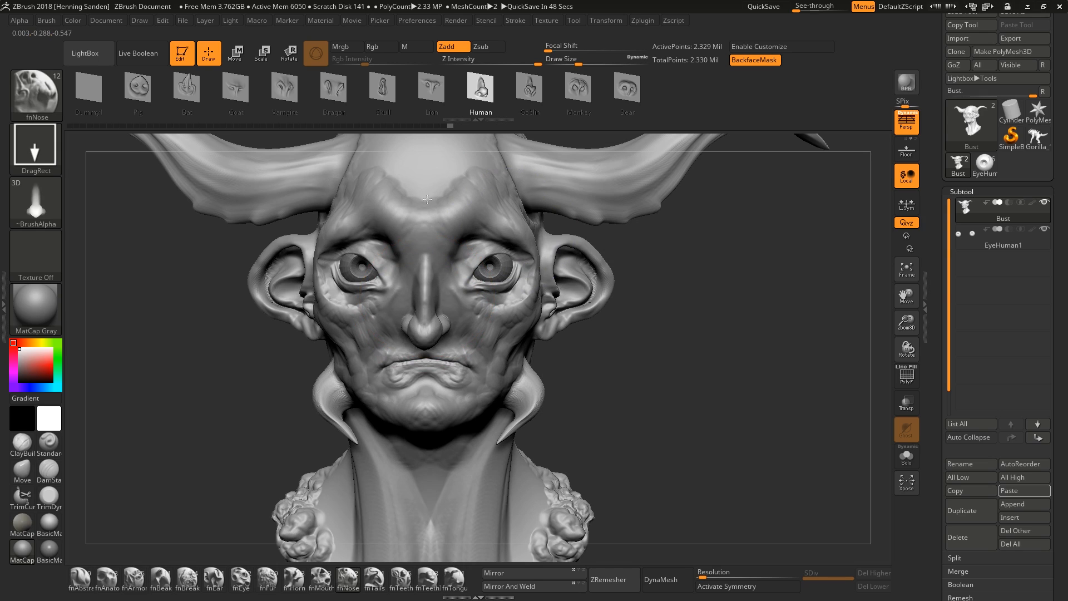
mouse_move(434, 236)
right_mouse_down()
mouse_move(389, 247)
mouse_move(427, 245)
right_mouse_up()
key("ctrl+z")
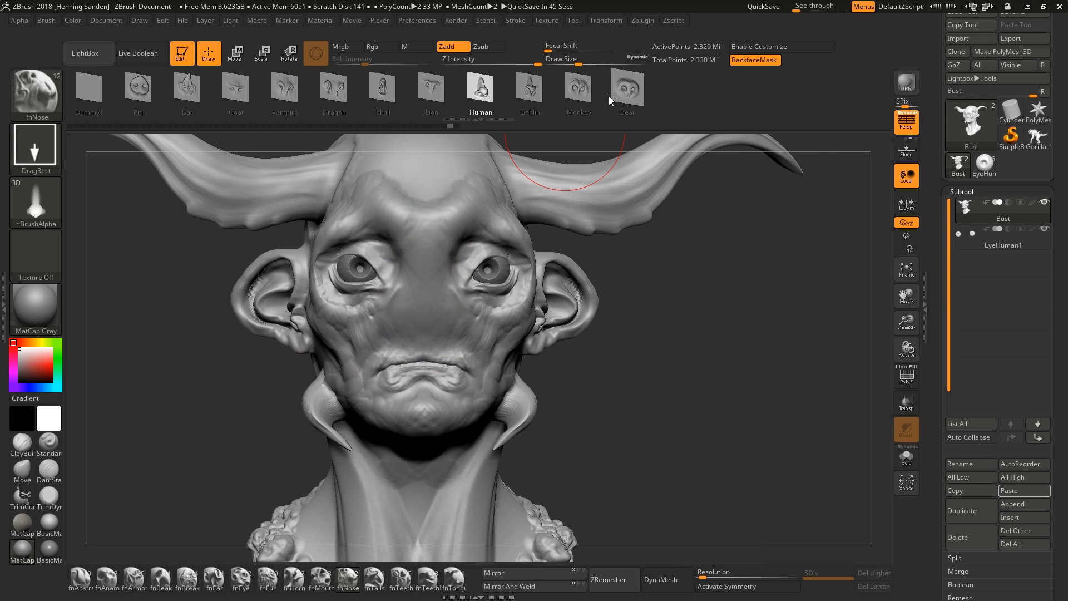
Step: Try the fnNose Bear nose on the face and undo it
left_click(625, 91)
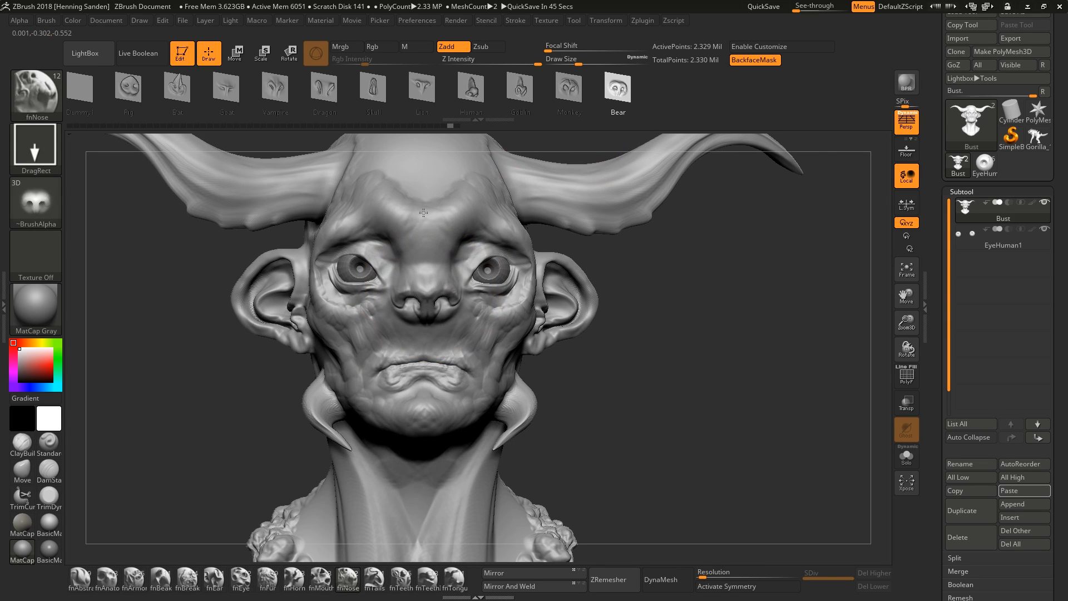
right_click_drag(463, 254, 440, 276, "ctrl")
key("ctrl+z")
Step: Place the fnNose Vampire nose in the middle of the face, redoing the placement once
left_click(326, 96)
left_click(277, 92)
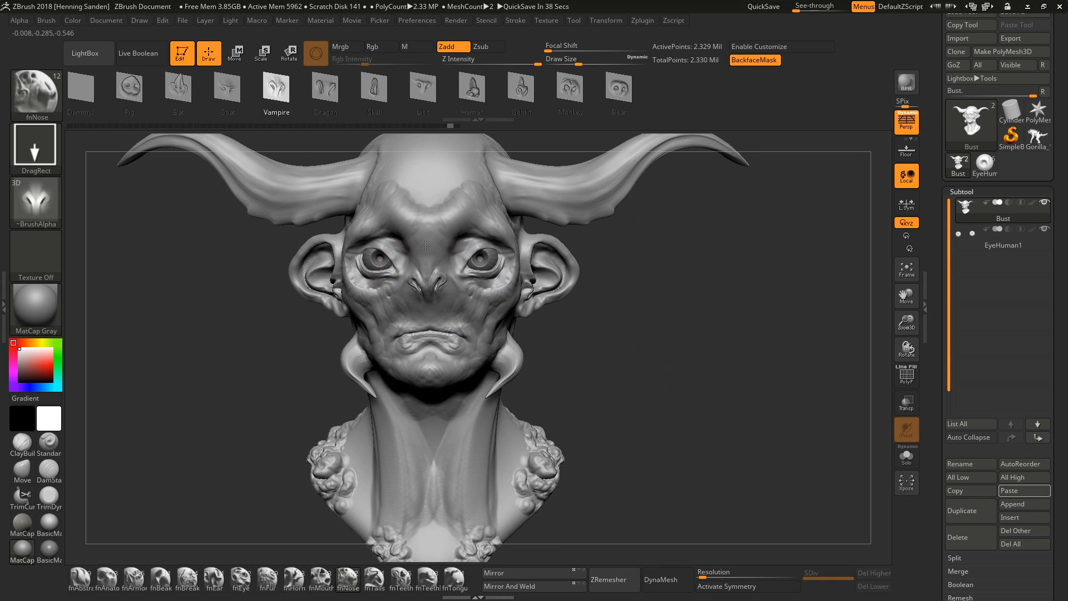
key("ctrl+z")
left_click_drag(430, 277, 430, 259)
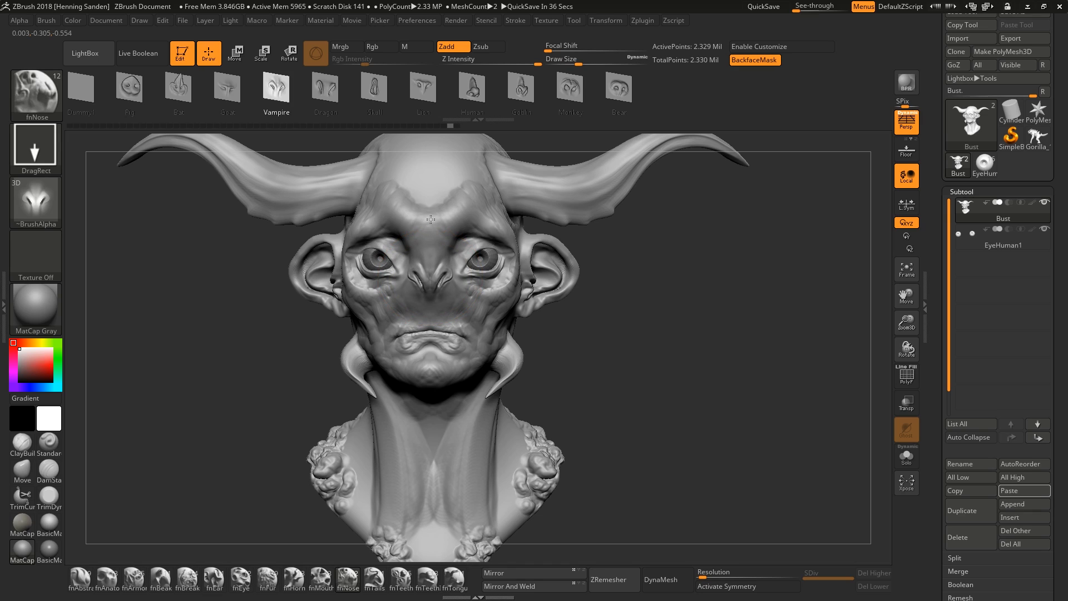
right_click_drag(430, 218, 423, 300)
mouse_move(423, 300)
right_mouse_down("ctrl")
mouse_move(444, 272)
mouse_move(519, 281)
mouse_move(450, 279)
mouse_move(460, 327)
mouse_move(422, 269)
mouse_move(489, 305)
mouse_move(435, 304)
mouse_move(512, 348)
right_mouse_up("ctrl")
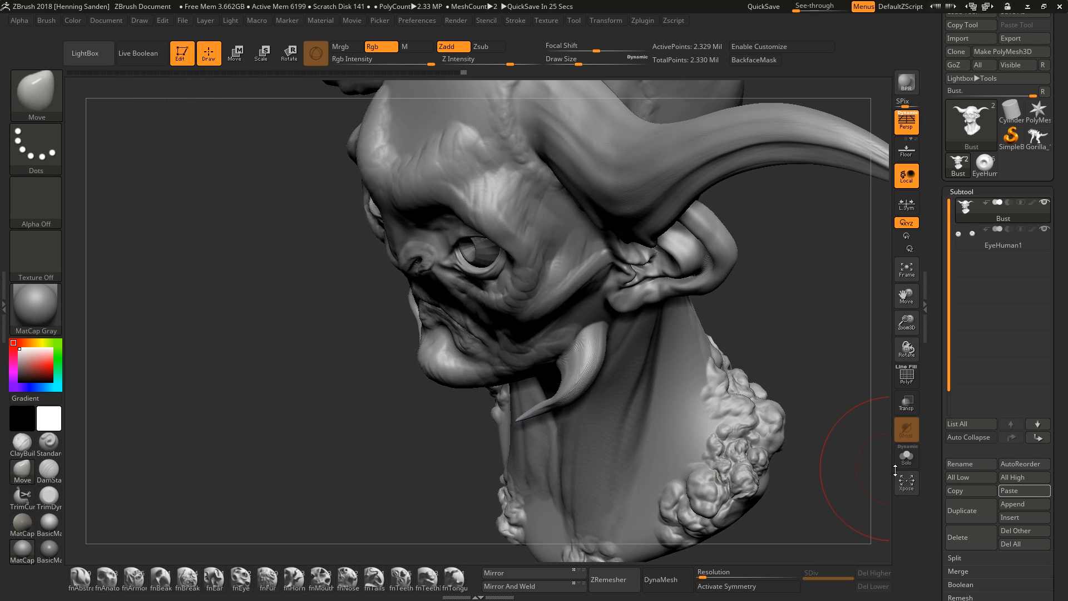
Step: Turn symmetry back on and refine the inserted nose with a resized brush
mouse_move(572, 371)
right_mouse_down()
mouse_move(454, 234)
mouse_move(476, 237)
mouse_move(483, 189)
mouse_move(484, 246)
right_mouse_up()
key("x")
key("1")
key("s")
left_click_drag(462, 303, 452, 303)
right_click_drag(473, 267, 479, 247)
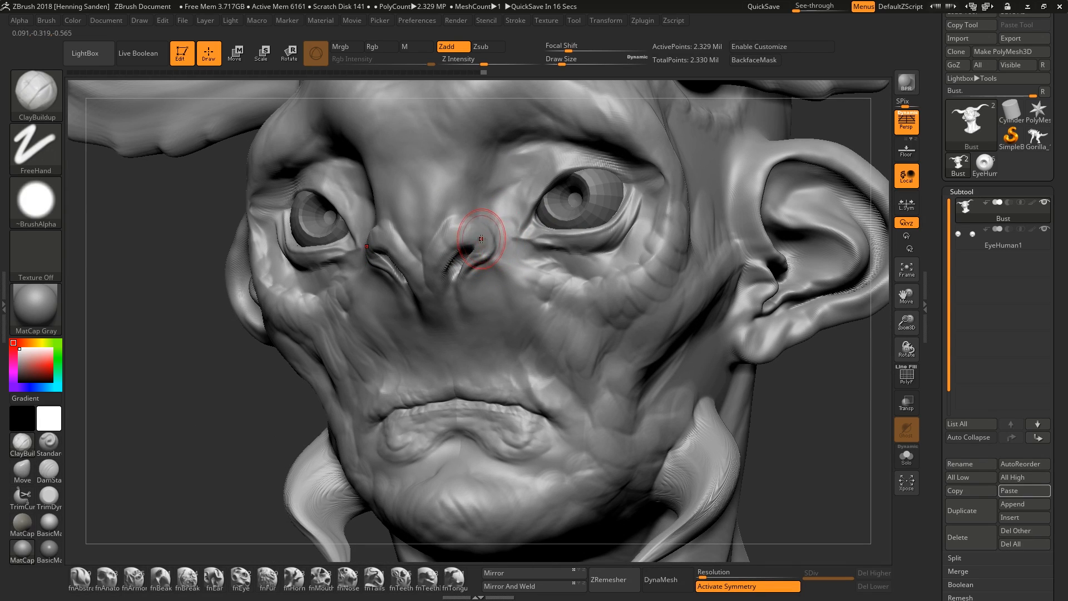
Step: Blend the nose bridge into the brow and forehead with ClayBuildup strokes
right_click_drag(481, 239, 412, 217)
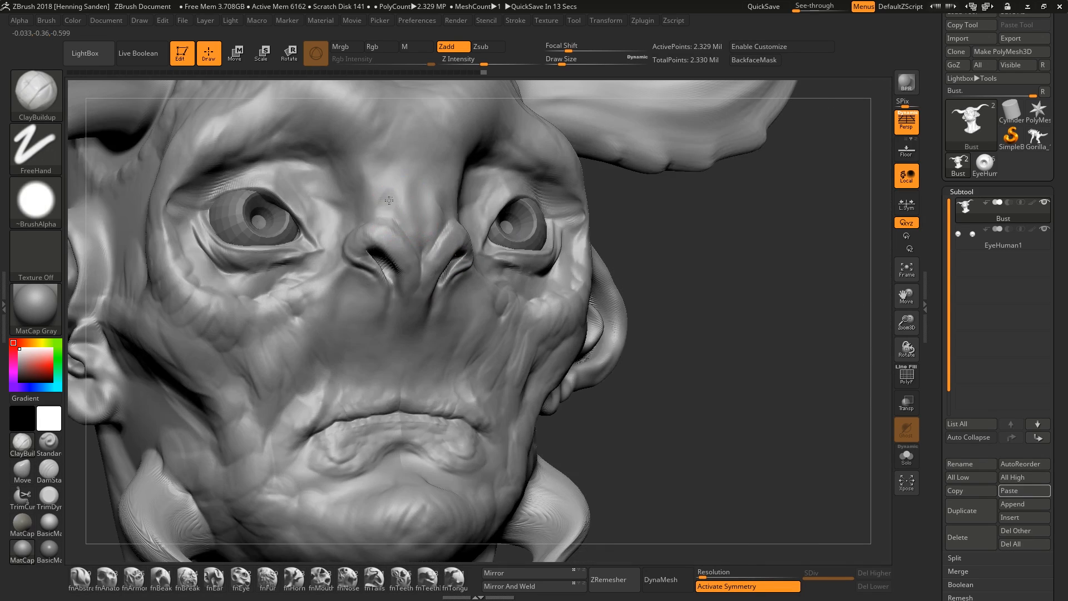
left_click_drag(323, 209, 361, 178)
right_click_drag(412, 185, 490, 239, "alt")
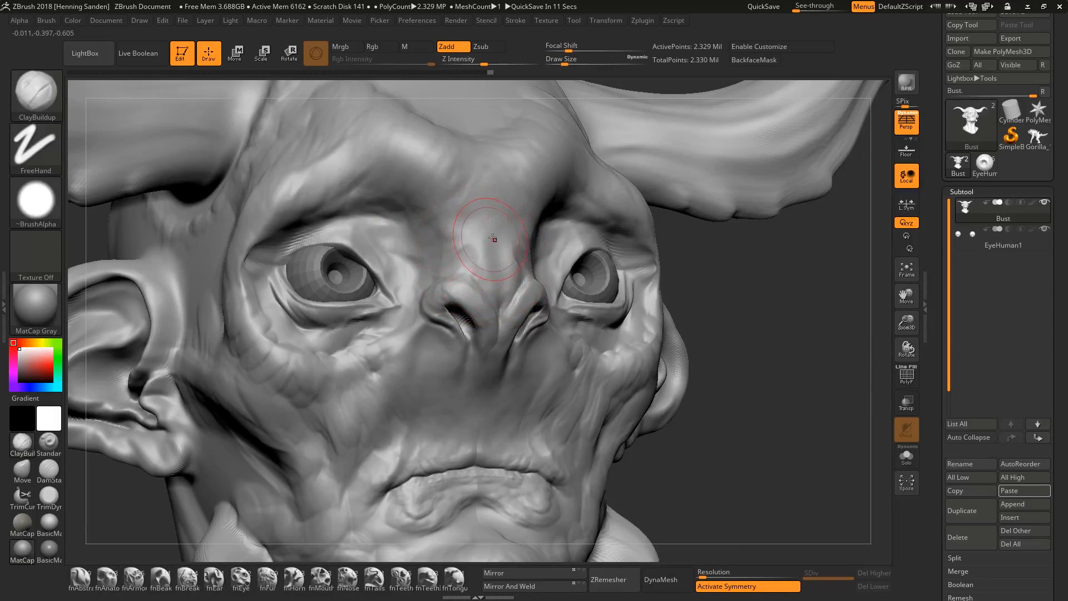
mouse_move(462, 253)
left_mouse_down()
mouse_move(431, 268)
mouse_move(426, 242)
mouse_move(413, 260)
left_mouse_up()
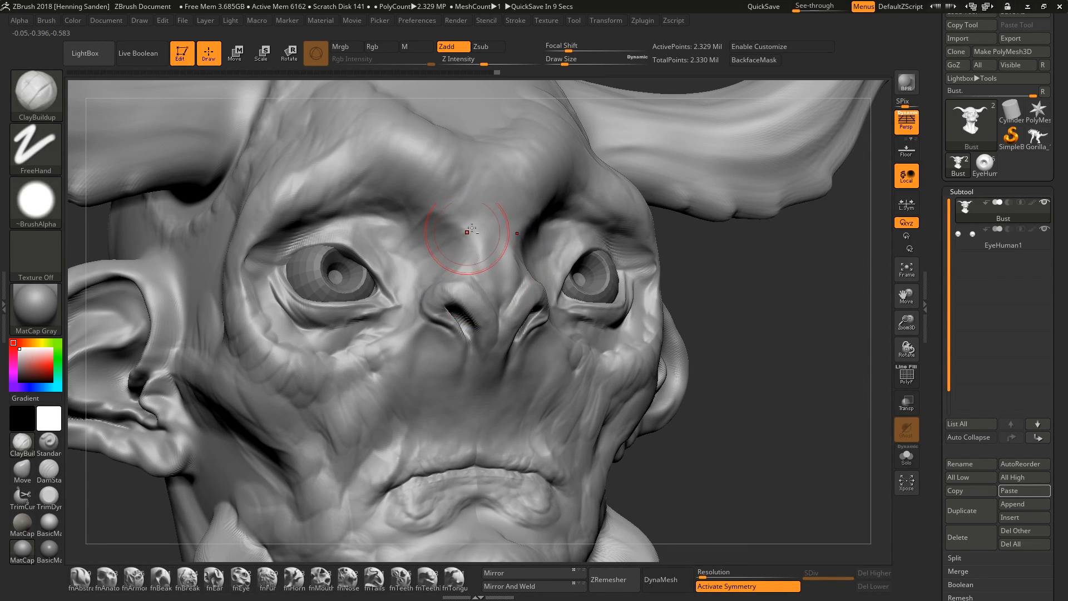
mouse_move(466, 225)
left_mouse_down()
mouse_move(453, 192)
mouse_move(377, 146)
left_mouse_up()
mouse_move(471, 157)
left_mouse_down()
mouse_move(435, 183)
mouse_move(346, 119)
left_mouse_up()
Step: Leave a copy of the bust on the canvas, switch to the Gorilla_1 tool and position it beside the bust
mouse_move(346, 119)
right_mouse_down()
mouse_move(549, 262)
mouse_move(410, 267)
mouse_move(393, 301)
mouse_move(393, 290)
right_mouse_up()
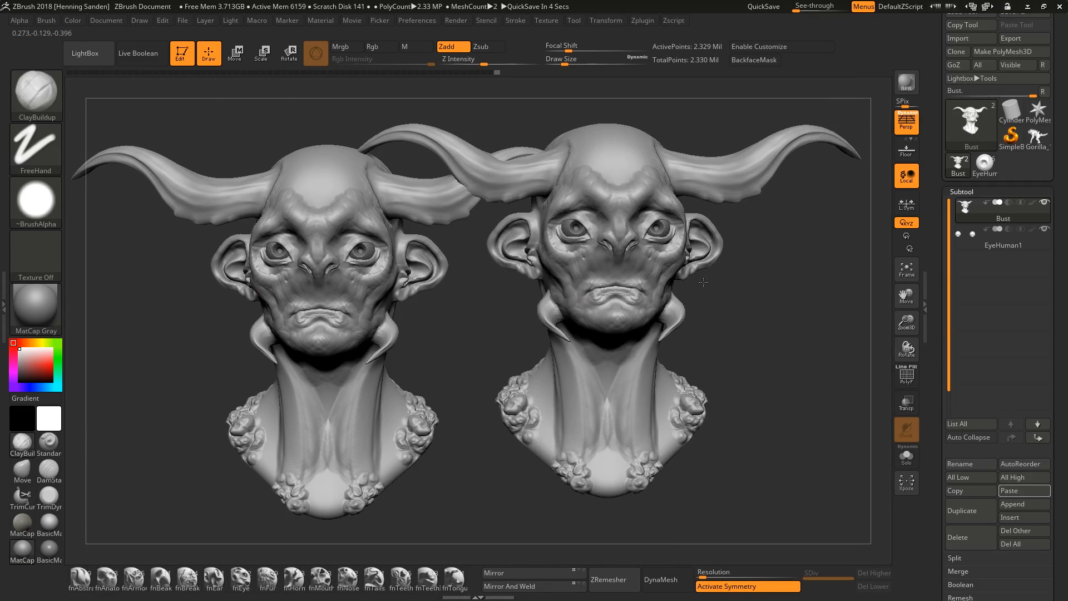
left_click(1021, 146)
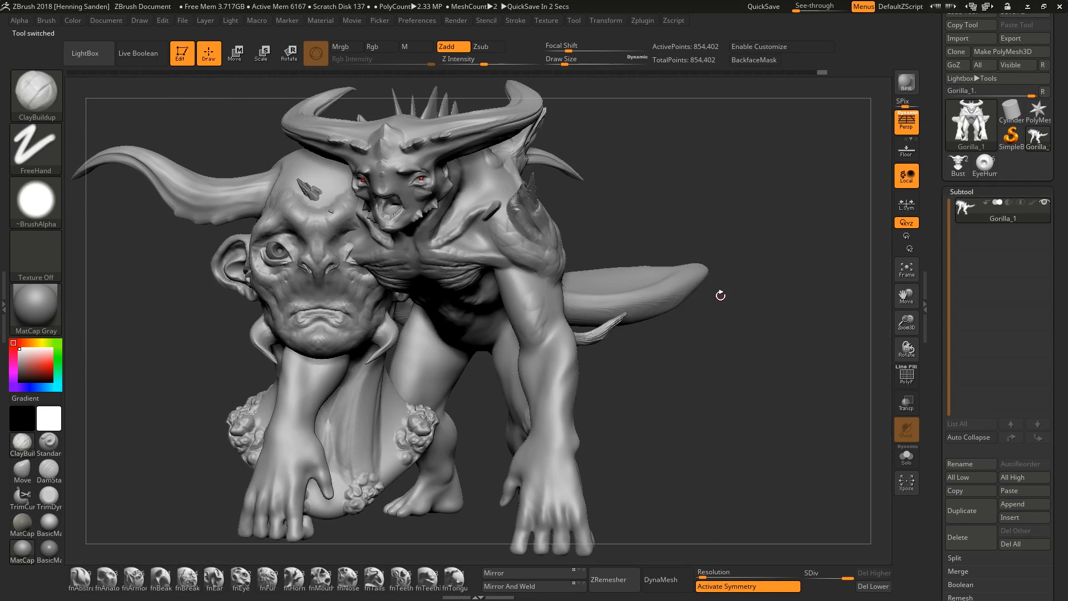
right_click_drag(650, 302, 727, 335)
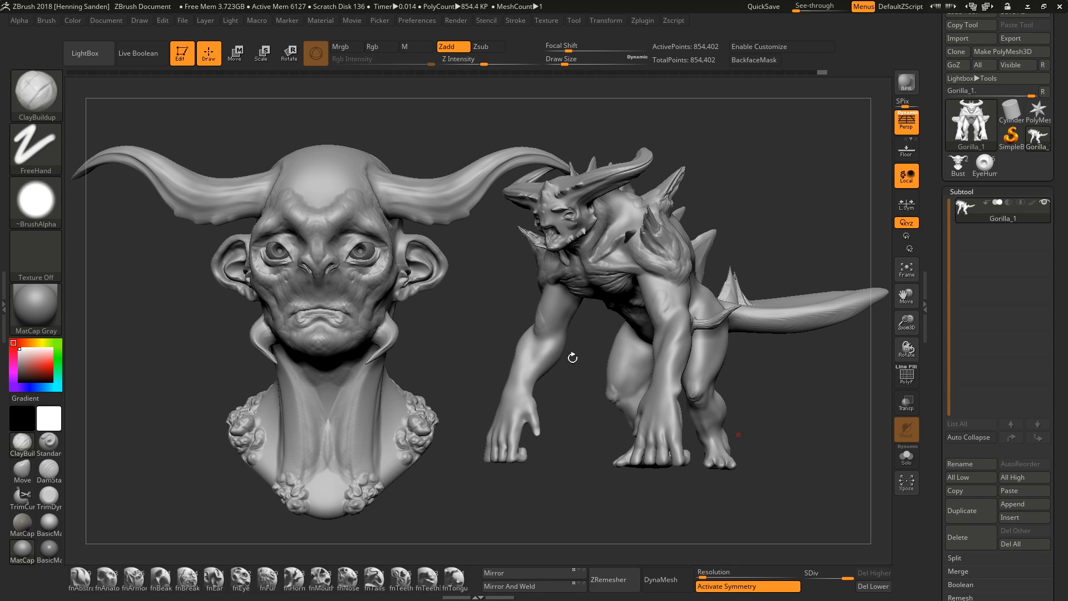
Step: Switch to the browser, review the Creature Kit product page and its enlarged gallery images, and return to ZBrush
key("alt+Tab")
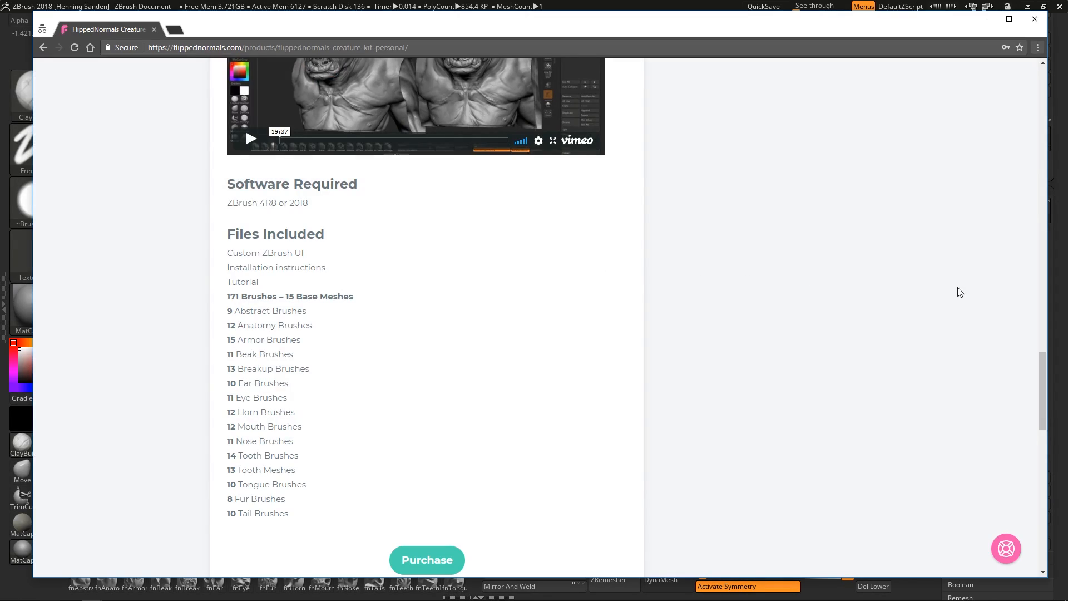
left_click_drag(1042, 372, 983, 129)
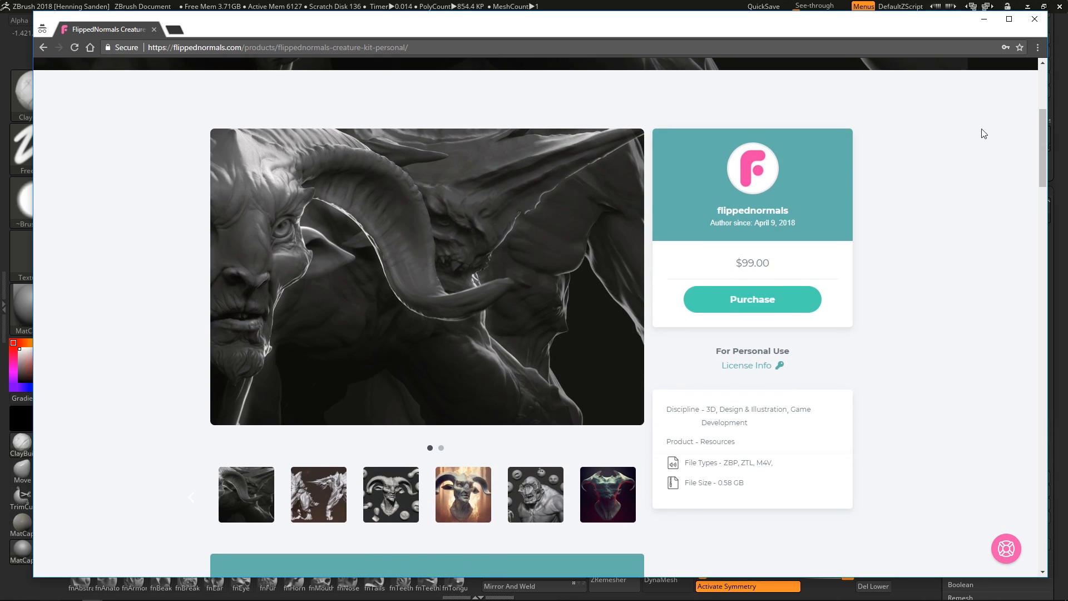
left_click(587, 268)
left_click(579, 273)
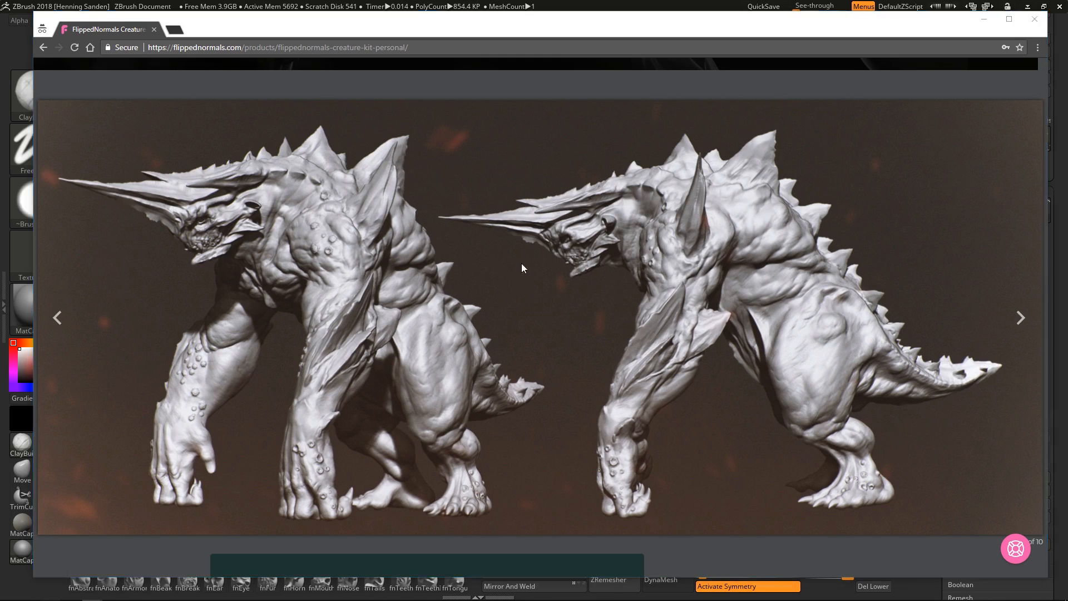
key("alt+Tab")
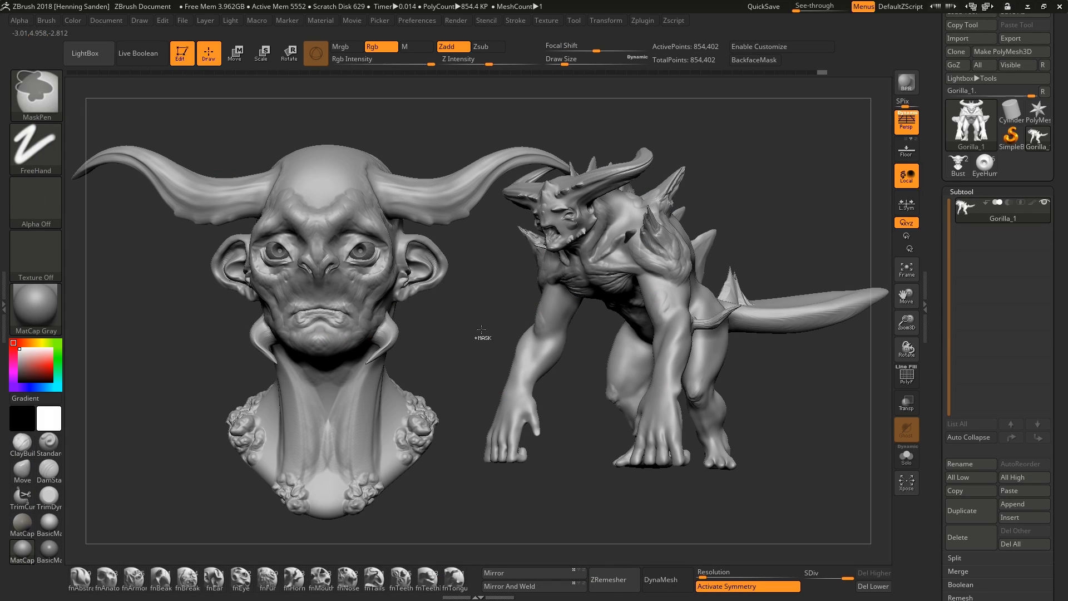
Step: Return to the Bust tool, clear the leftover copies from the canvas and bring up the bust's lower face for editing
left_click(957, 164)
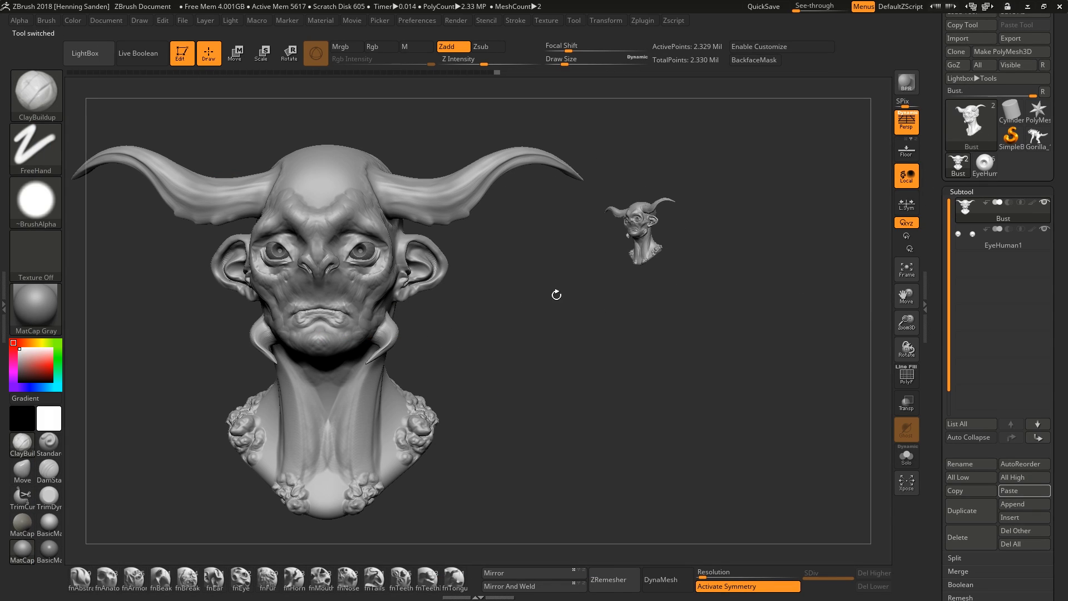
key("ctrl+n")
key("f")
right_click_drag(550, 293, 542, 345, "shift")
left_click_drag(542, 346, 532, 477, "alt")
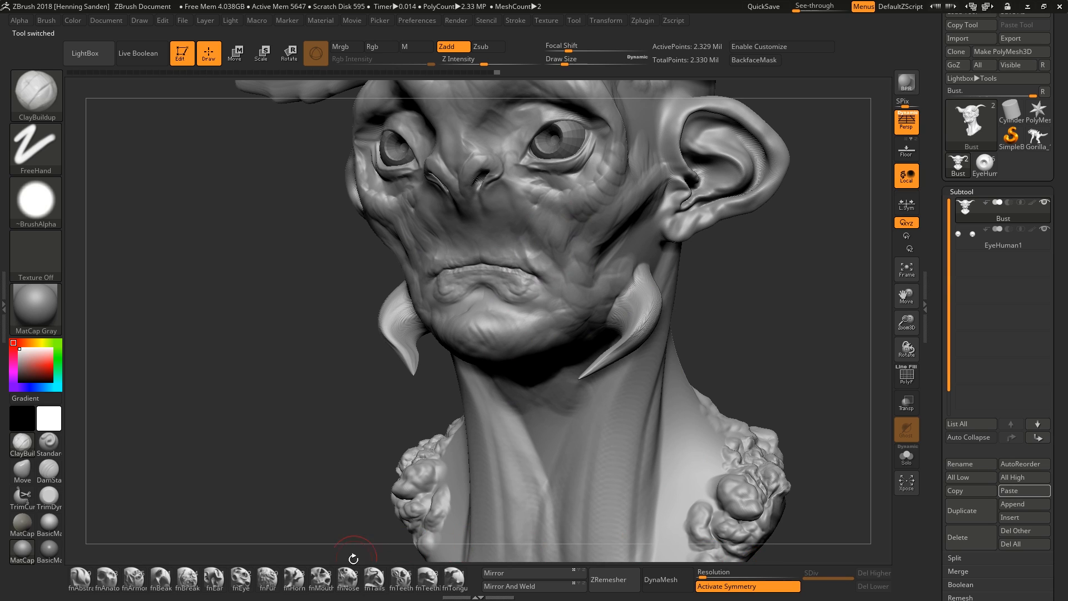
Step: Choose the ClawSimple mesh of the fnTeeth insert brush and try out mirrored claw placements along the mouth, undoing each attempt
left_click(428, 576)
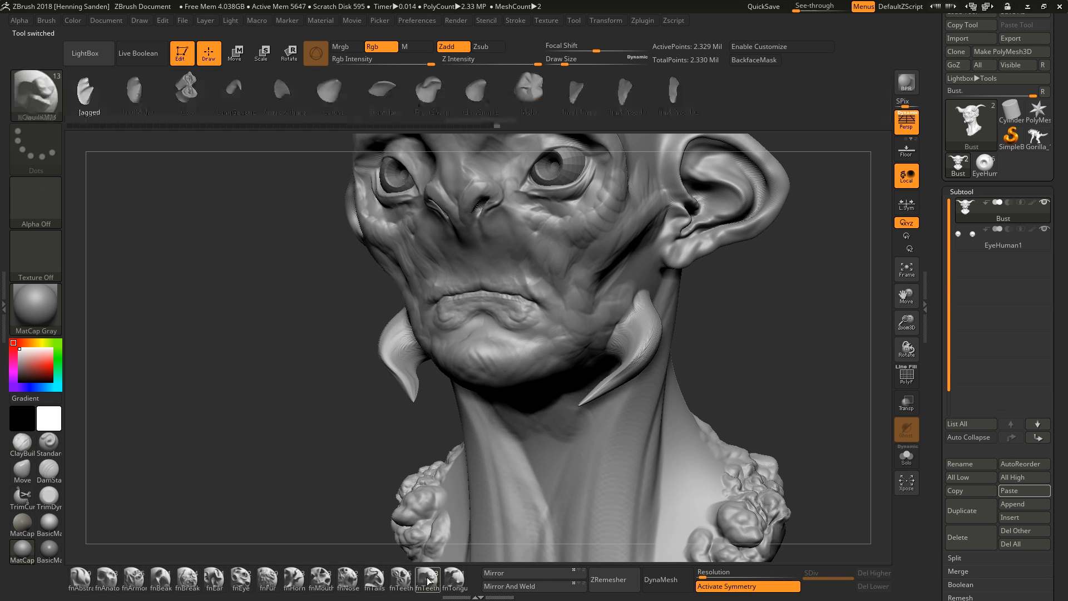
left_click(476, 92)
key("s")
left_click_drag(521, 269, 589, 288)
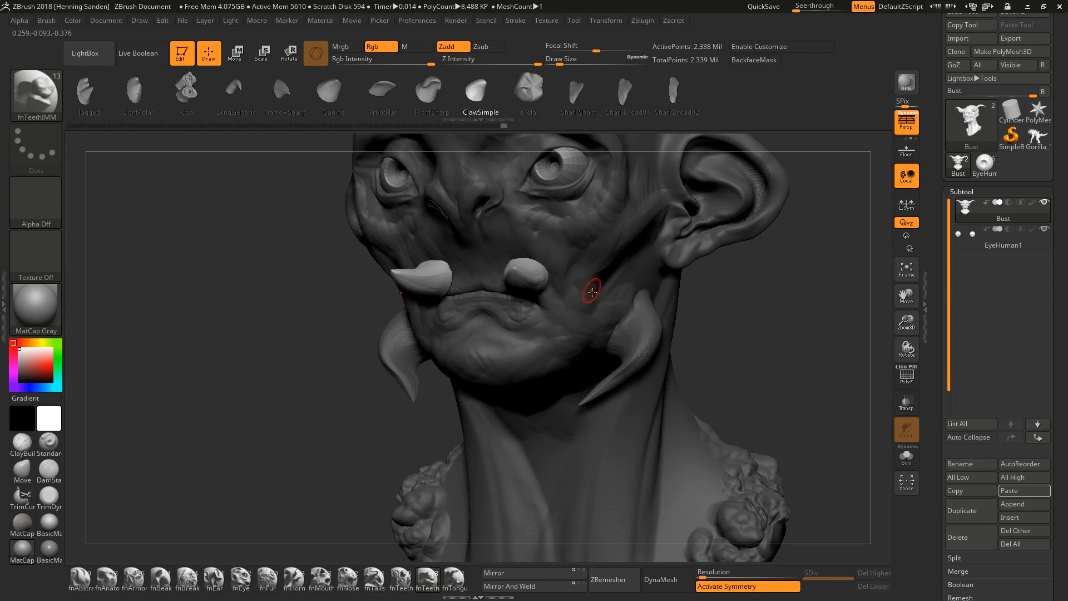
mouse_move(589, 289)
right_mouse_down()
mouse_move(570, 305)
mouse_move(551, 300)
mouse_move(596, 291)
mouse_move(518, 282)
mouse_move(523, 295)
right_mouse_up()
key("ctrl+z")
right_click_drag(523, 294, 532, 279)
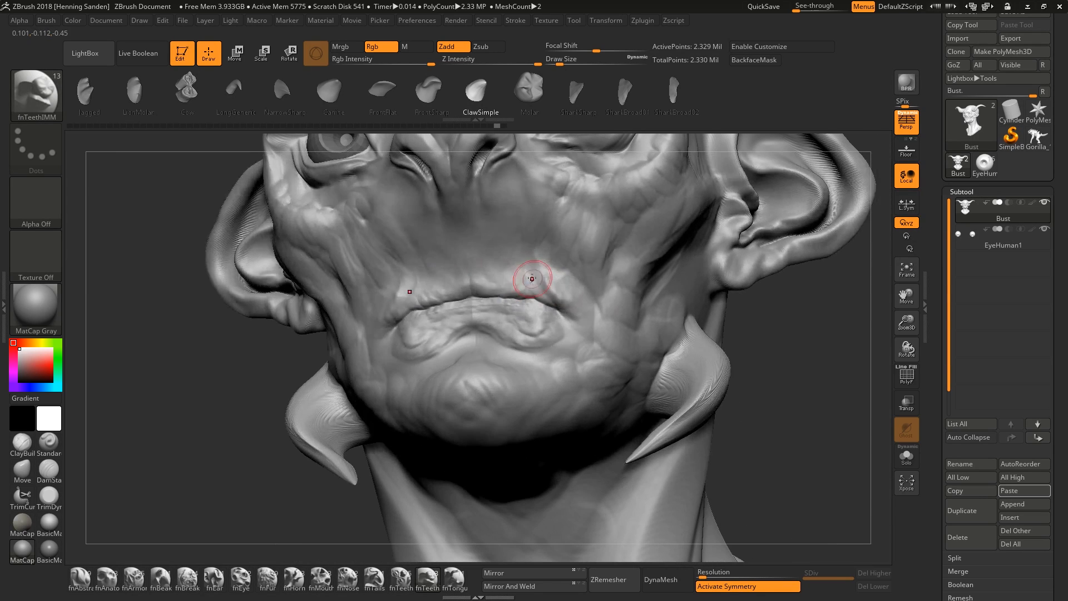
left_click_drag(517, 295, 508, 309)
key("ctrl+z")
Step: Insert a mirrored pair of ClawSimple teeth at the mouth and rotate them to point upward as fangs
right_click_drag(526, 286, 529, 310)
key("w")
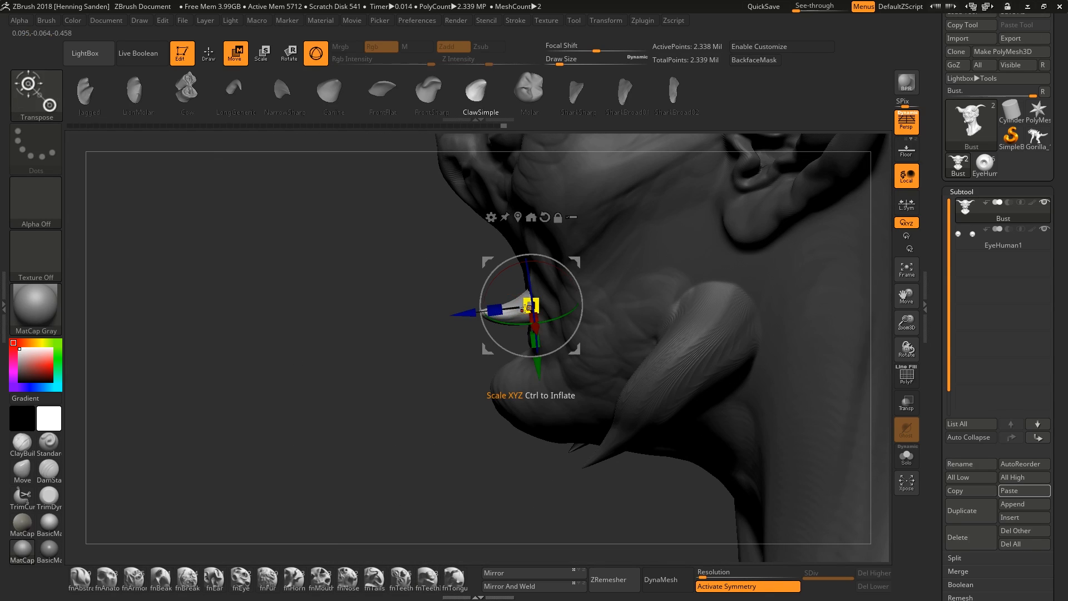
key("r")
mouse_move(574, 328)
left_mouse_down()
mouse_move(548, 353)
mouse_move(522, 357)
left_mouse_up()
mouse_move(563, 365)
right_mouse_down()
mouse_move(610, 313)
mouse_move(510, 318)
mouse_move(498, 284)
mouse_move(543, 289)
mouse_move(523, 312)
right_mouse_up()
Step: Build up the lips around the bases of the fangs with a smaller ClayBuildup brush
key("q")
key("b")
key("m")
key("v")
key("b")
key("c")
key("b")
key("bracketleft")
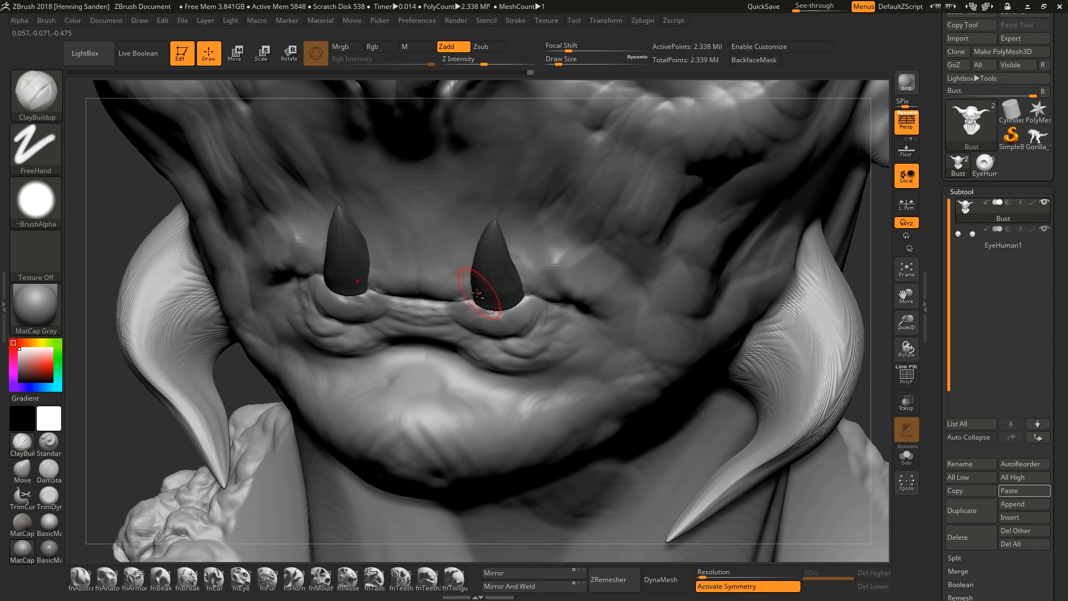
mouse_move(477, 293)
right_mouse_down("ctrl")
mouse_move(541, 382)
mouse_move(501, 328)
right_mouse_up("ctrl")
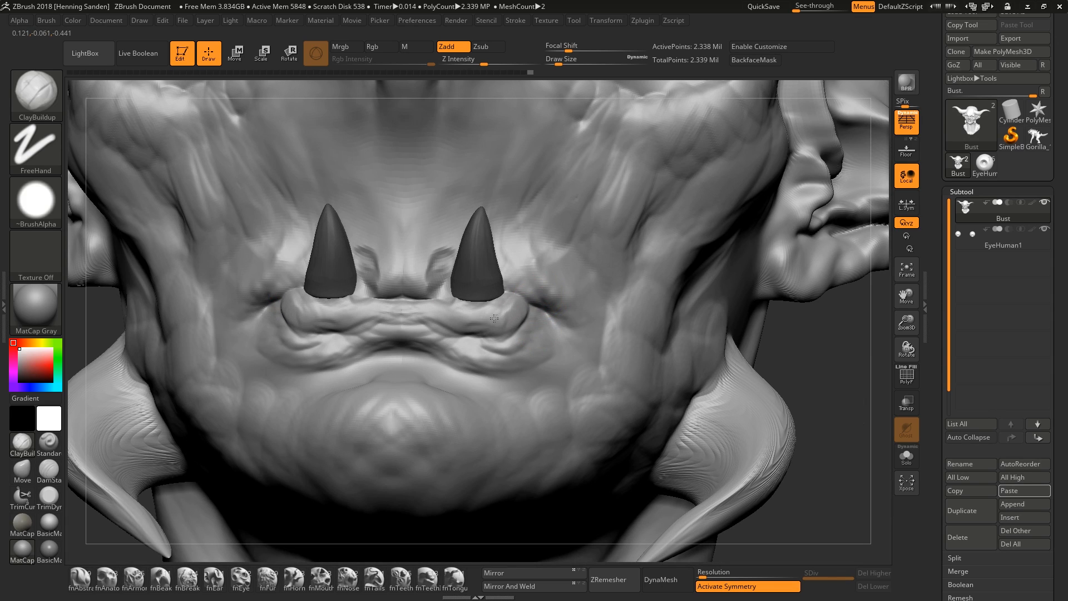
left_click_drag(494, 319, 477, 306)
right_click_drag(477, 305, 500, 350)
Step: Invert the mask to free the fangs, adjust their position and proportions with the gizmo, and clear the mask
left_click(816, 355, "ctrl")
key("e")
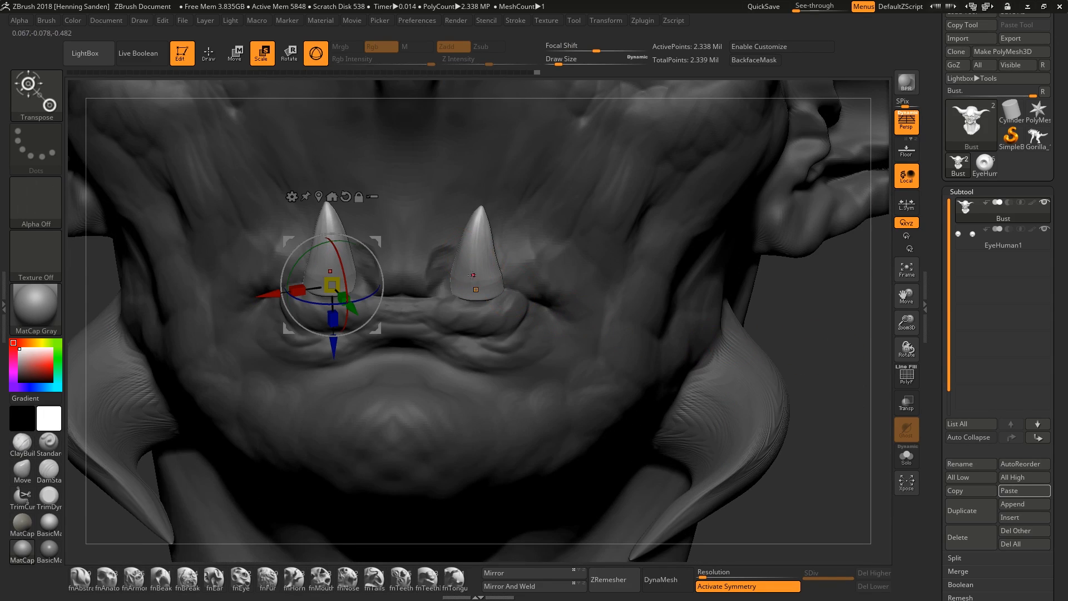
left_click_drag(333, 318, 335, 355)
left_click_drag(270, 309, 287, 306)
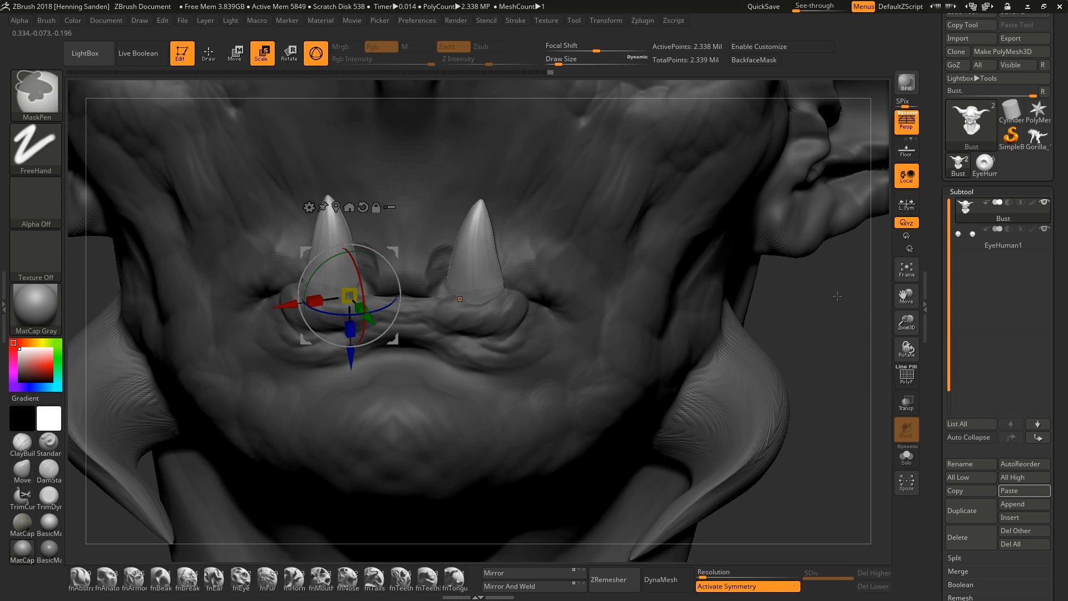
left_click_drag(831, 311, 816, 326, "ctrl")
Step: Fill out the middle of the upper lip between the fangs and refine the mouth corners with ClayBuildup strokes
key("f")
key("q")
mouse_move(605, 287)
right_mouse_down()
mouse_move(517, 295)
mouse_move(634, 301)
mouse_move(614, 325)
mouse_move(594, 309)
mouse_move(608, 322)
right_mouse_up()
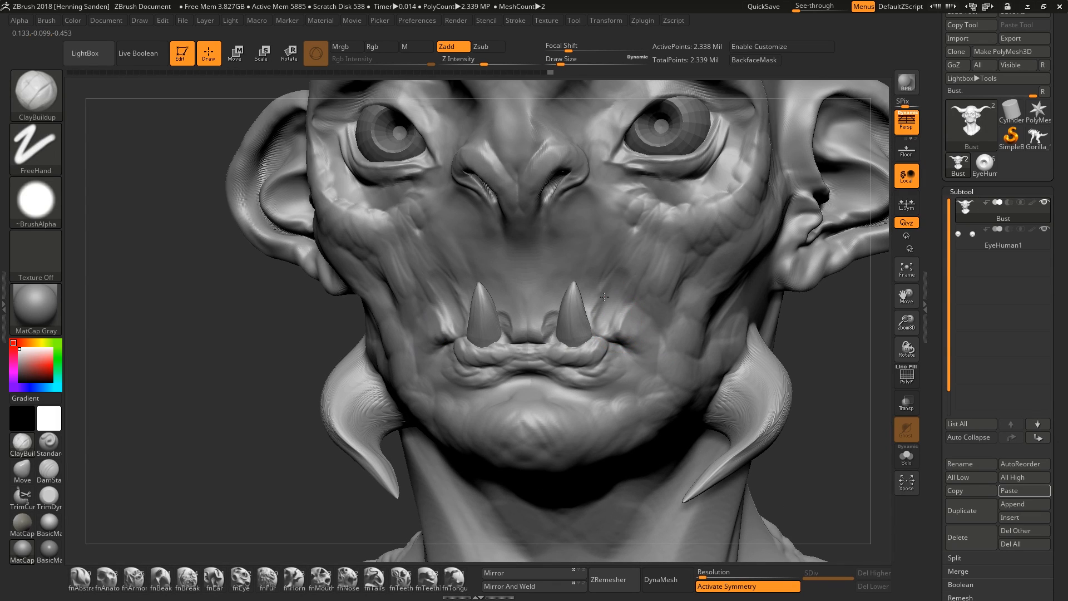
mouse_move(586, 266)
right_mouse_down("ctrl")
mouse_move(553, 320)
mouse_move(529, 279)
right_mouse_up("ctrl")
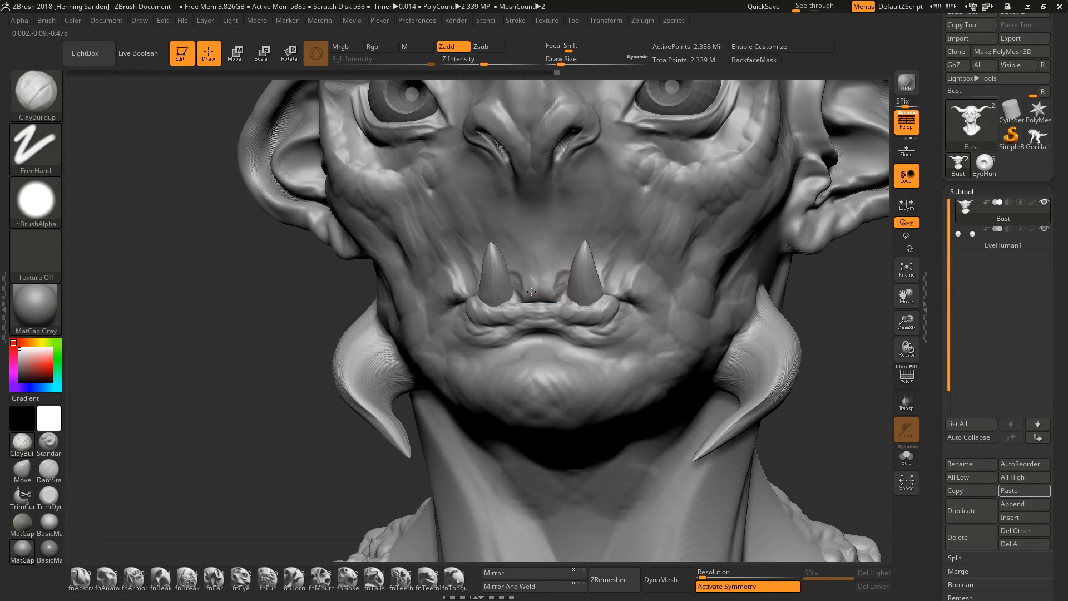
left_click_drag(529, 279, 526, 282)
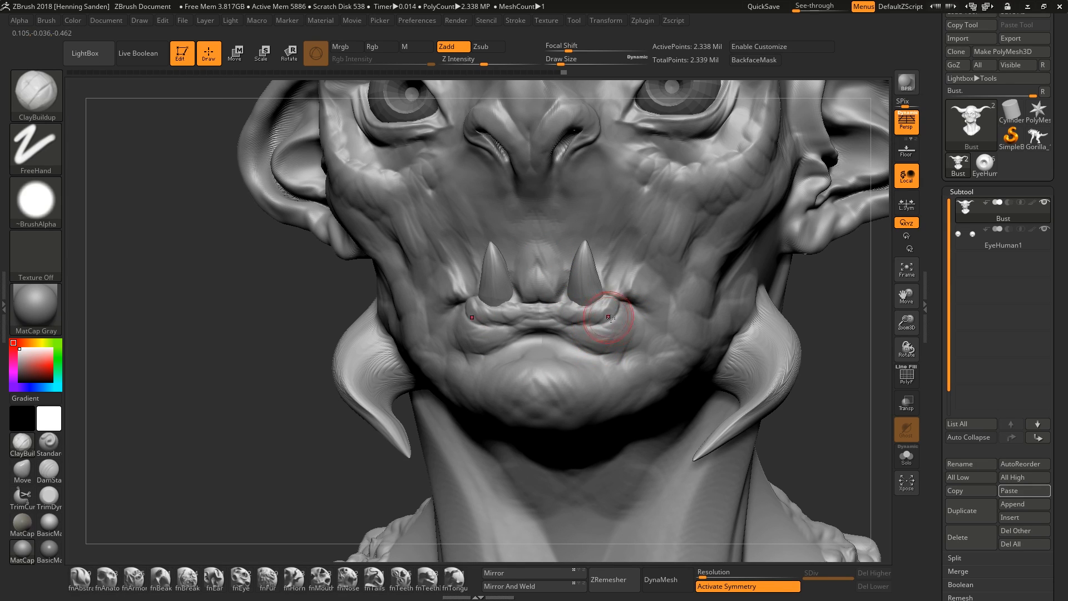
right_click_drag(616, 312, 685, 305, "ctrl")
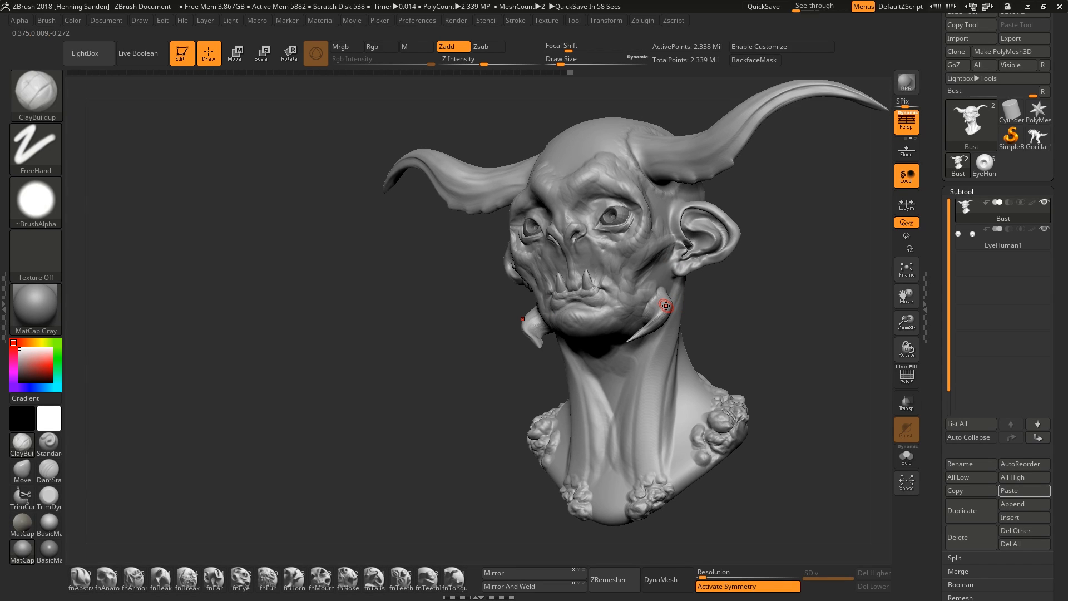
Step: Switch to the browser and advance the enlarged Creature Kit gallery to the next image
key("alt+Tab")
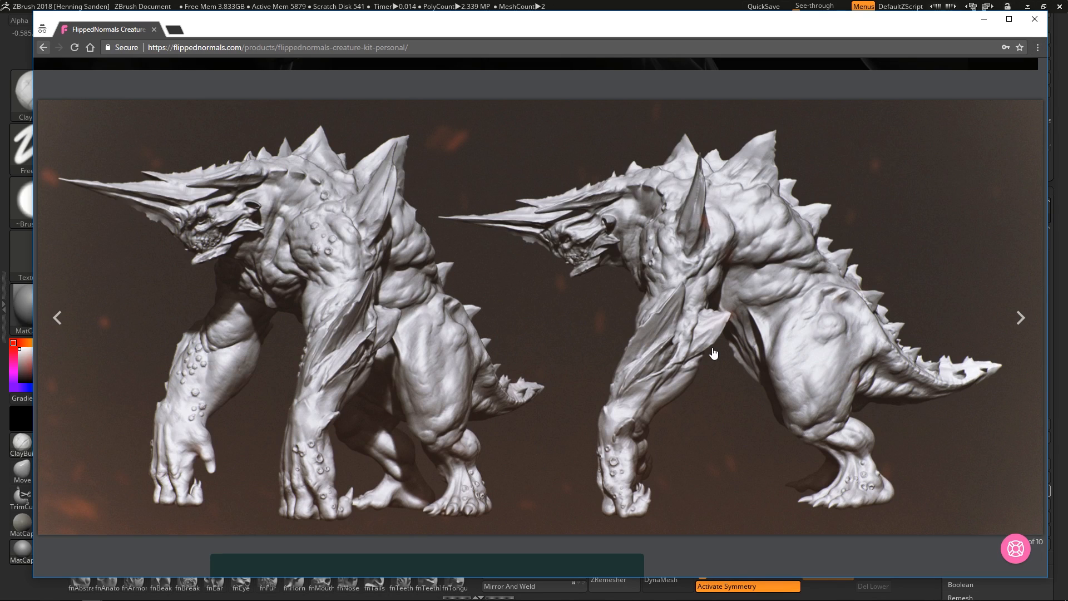
left_click(1016, 327)
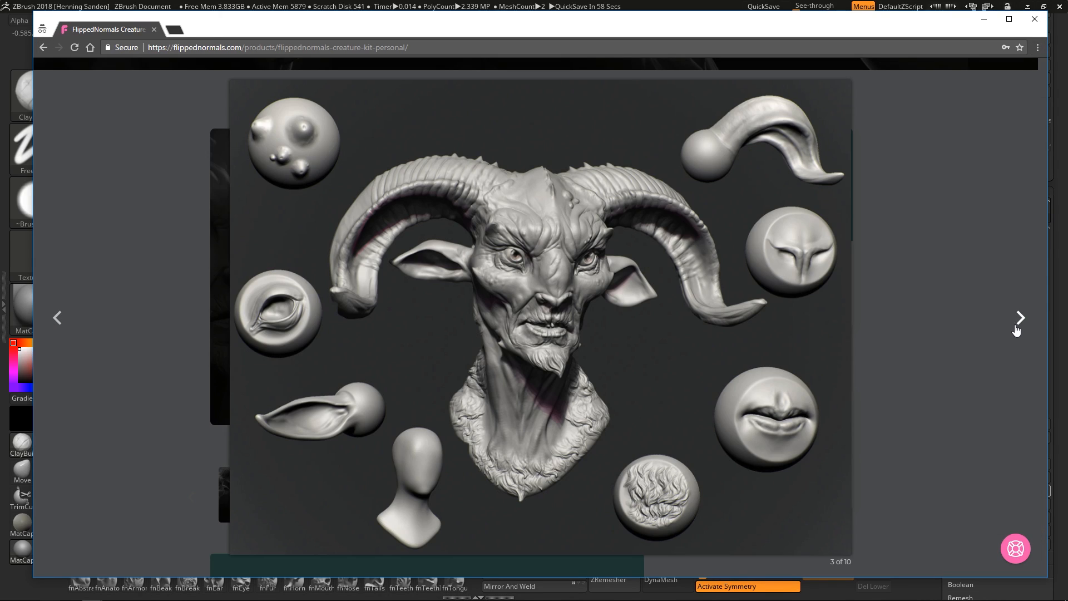